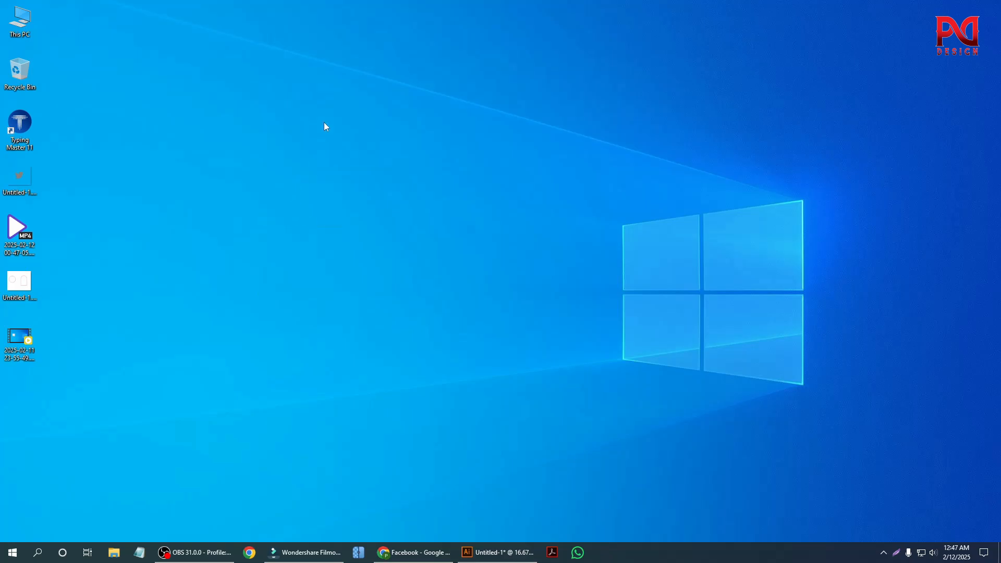
Switch to the open Illustrator document and activate the Line Segment tool.
left_click(497, 552)
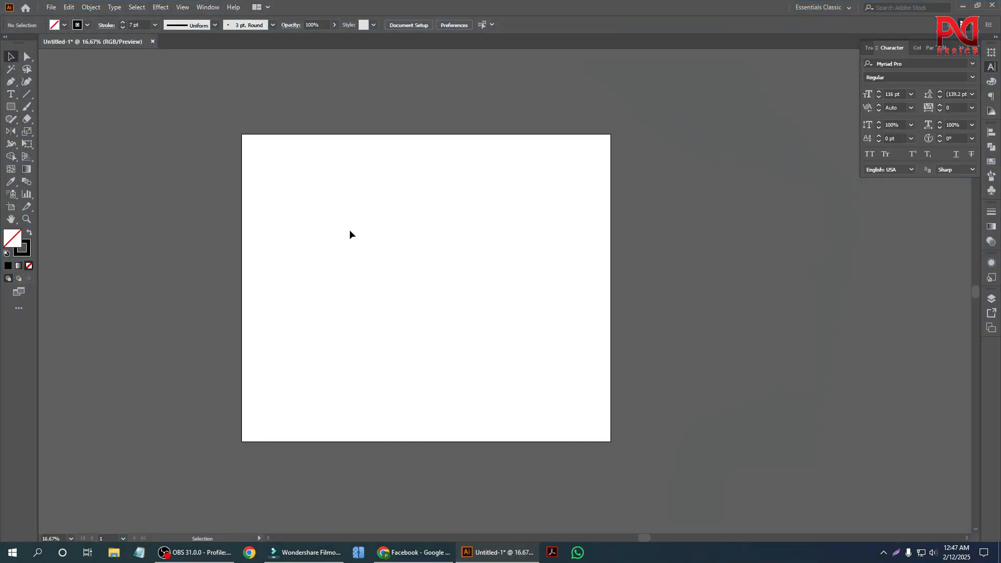
scroll(392, 295, "down", 1)
scroll(334, 324, "up", 1)
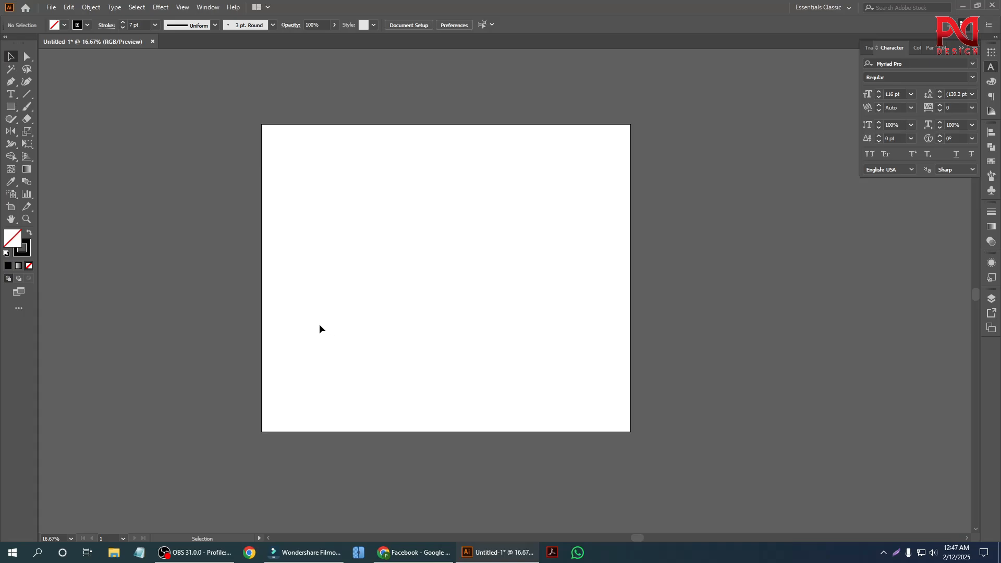
scroll(318, 323, "up", 1)
scroll(315, 322, "down", 1)
left_click(27, 94)
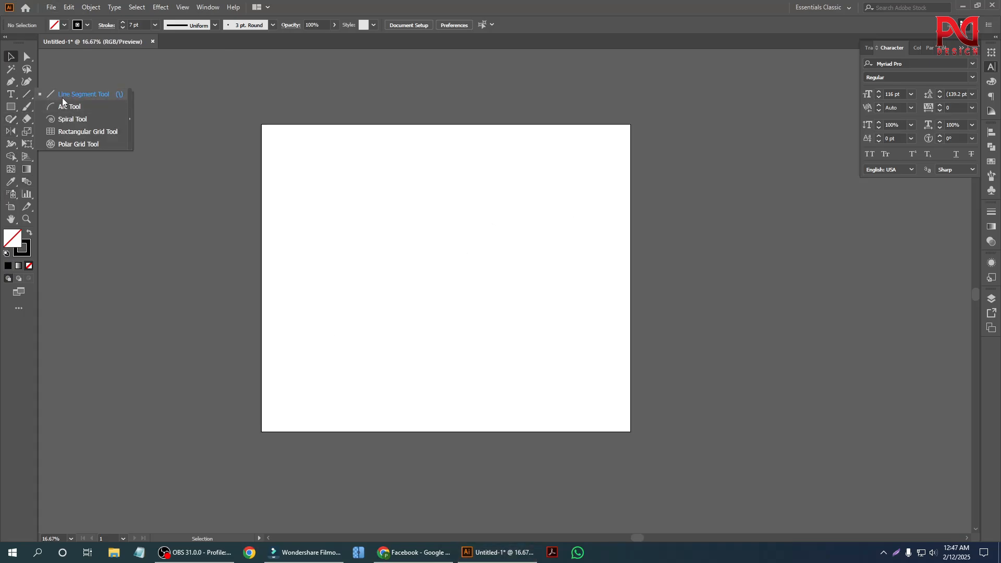
left_click(64, 97)
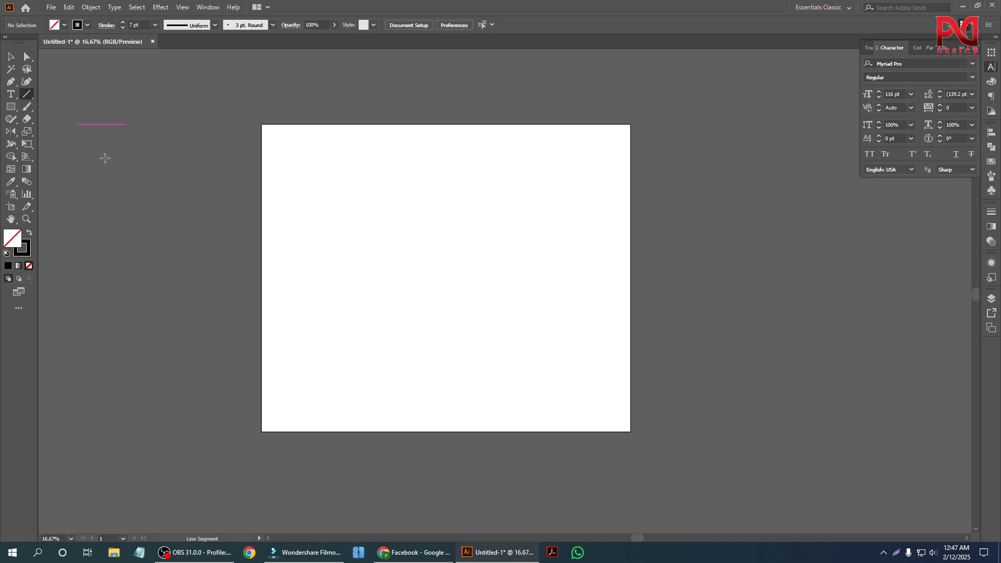
left_click(27, 94)
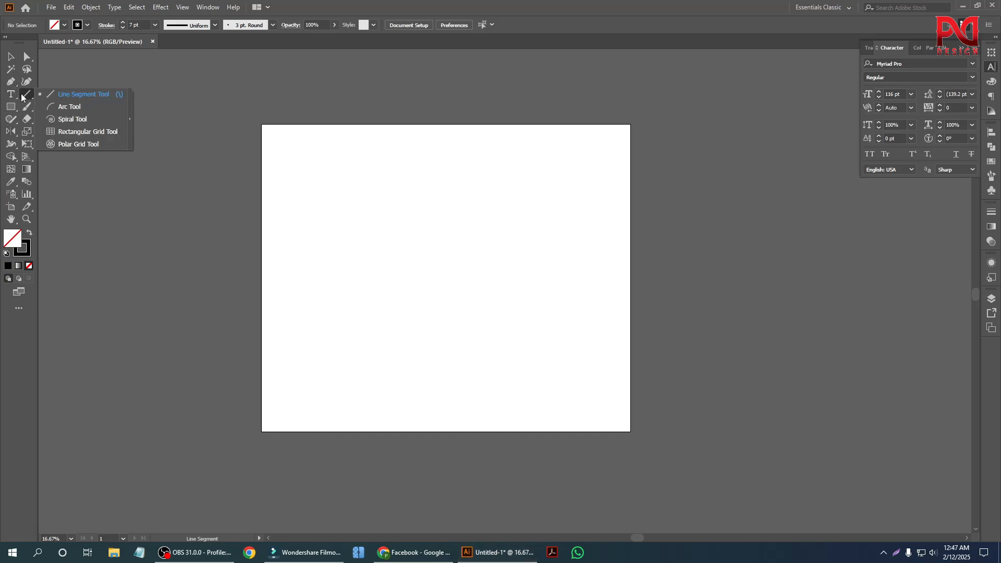
left_click(67, 95)
scroll(487, 311, "up", 1)
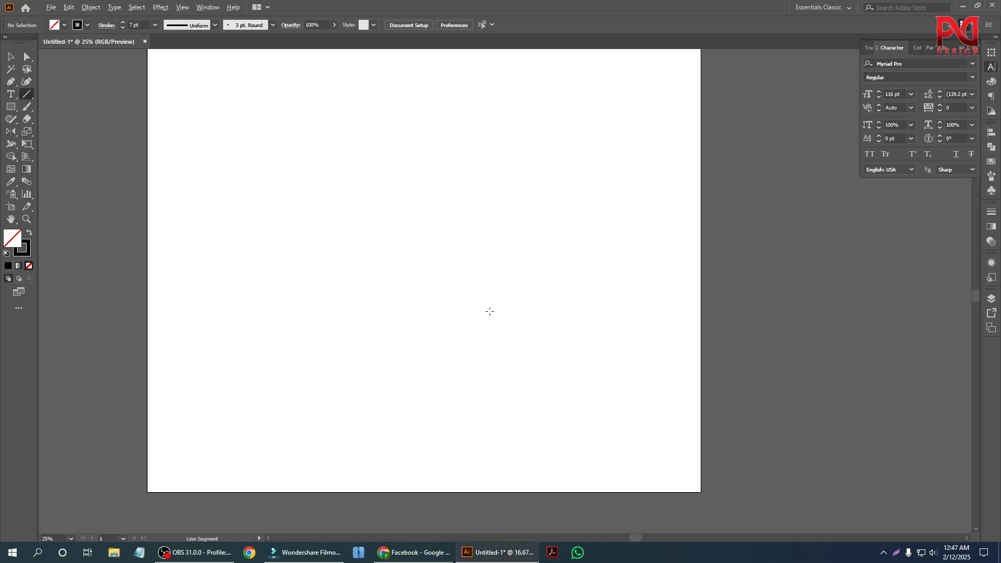
scroll(368, 330, "down", 1)
scroll(359, 330, "up", 1)
scroll(384, 302, "up", 1)
scroll(350, 305, "down", 1)
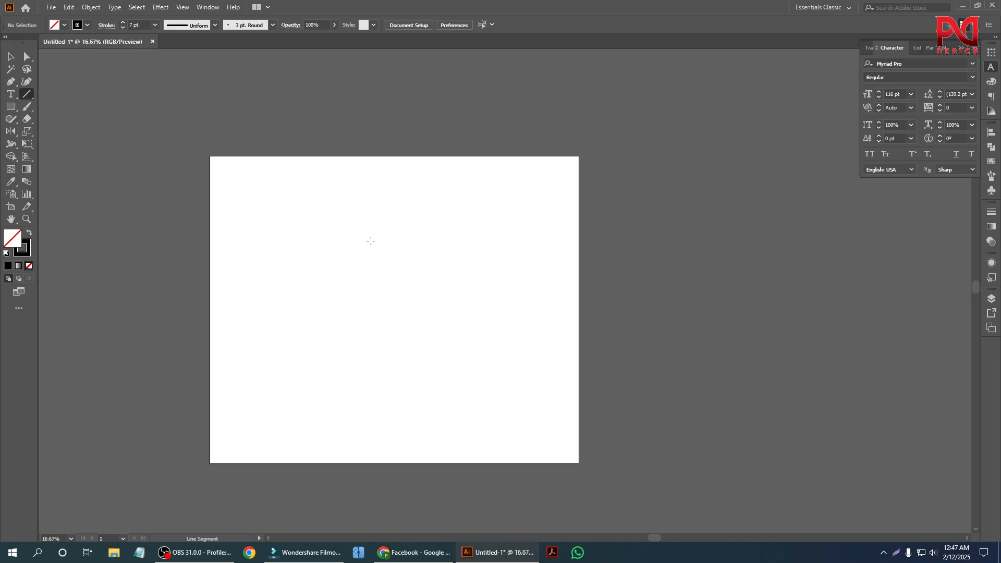
scroll(370, 241, "down", 1)
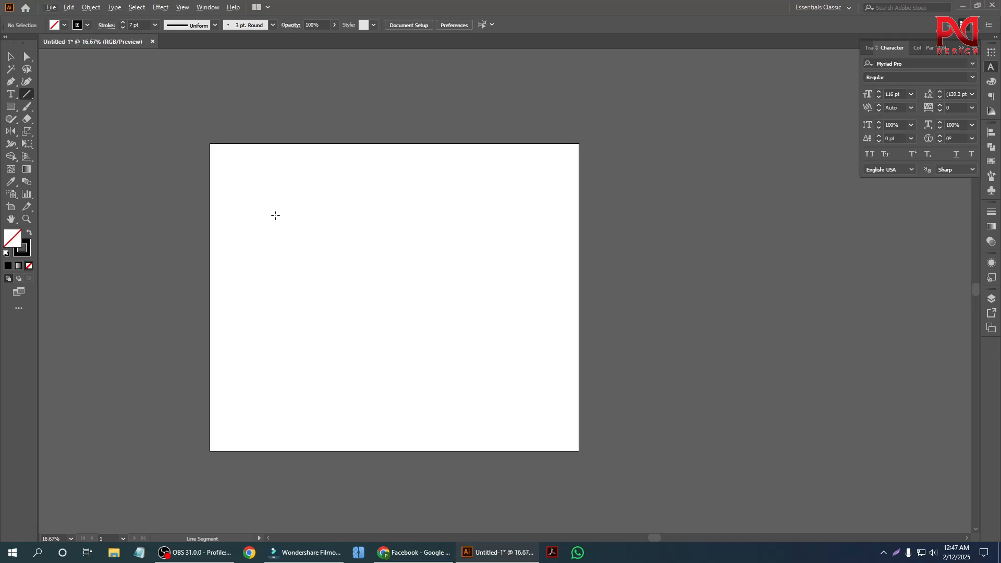
Draw seven straight lines crossing one another at various angles over the artboard.
left_click_drag(257, 200, 499, 327)
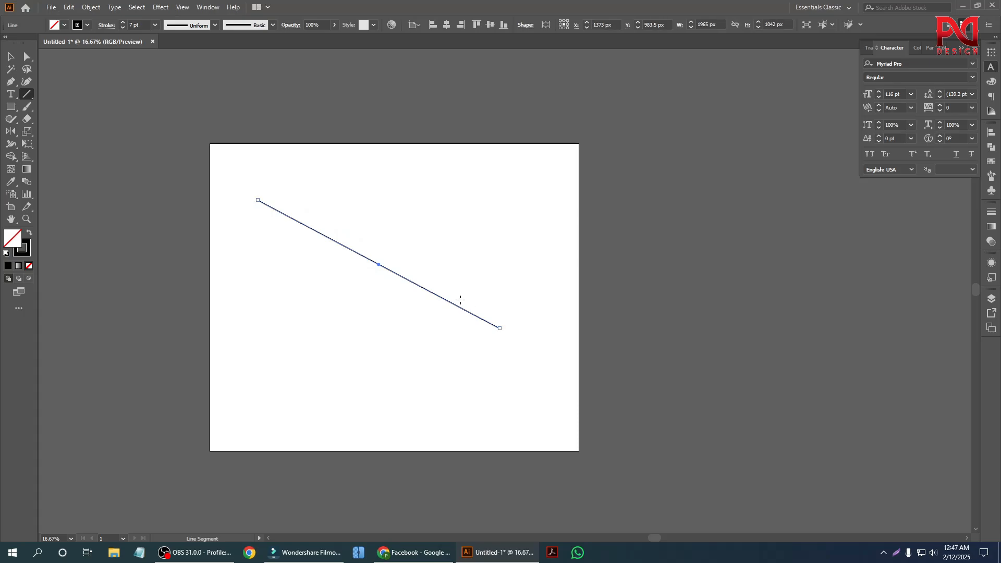
left_click_drag(421, 192, 343, 374)
left_click_drag(351, 184, 487, 388)
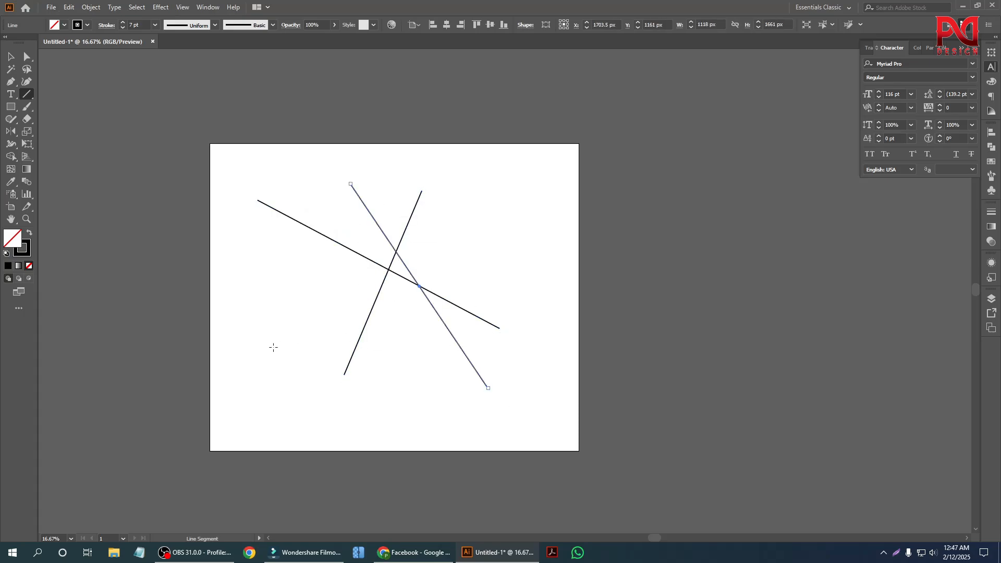
left_click_drag(255, 340, 490, 234)
left_click_drag(473, 171, 503, 430)
left_click_drag(270, 268, 492, 415)
left_click_drag(321, 174, 337, 399)
Select all seven crossing lines and set their stroke color to None.
left_click(10, 56)
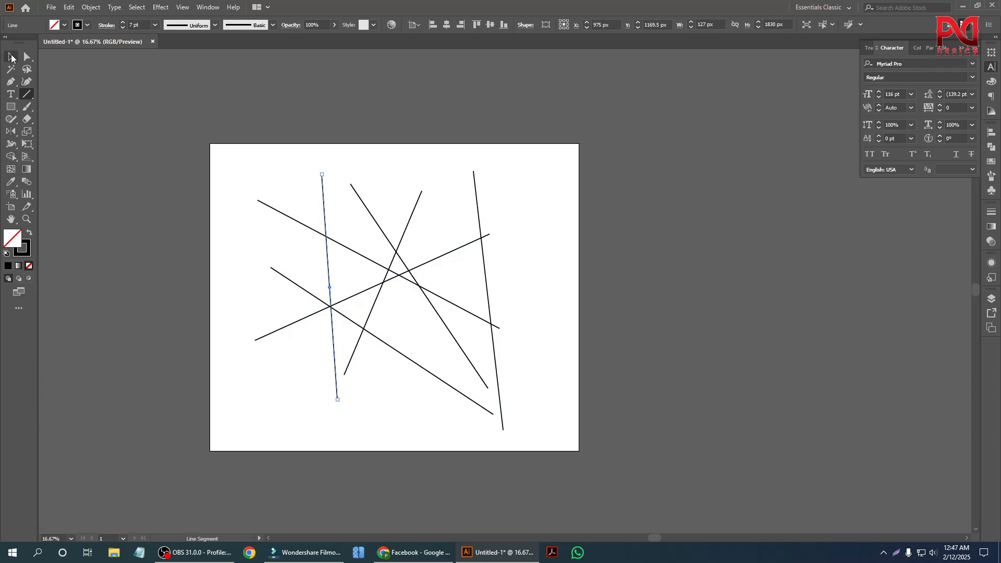
left_click_drag(227, 171, 522, 374)
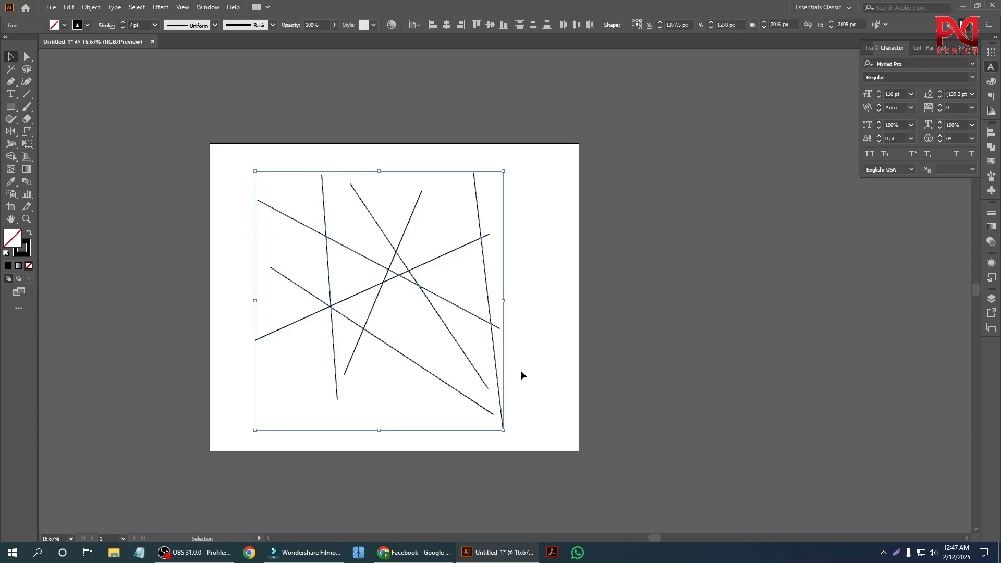
left_click(87, 25)
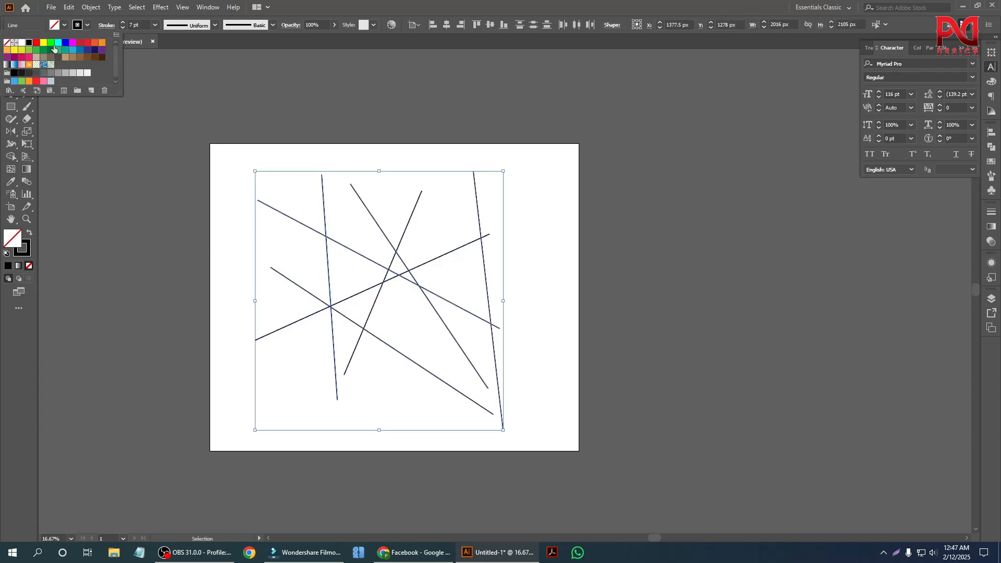
left_click(7, 44)
left_click(225, 245)
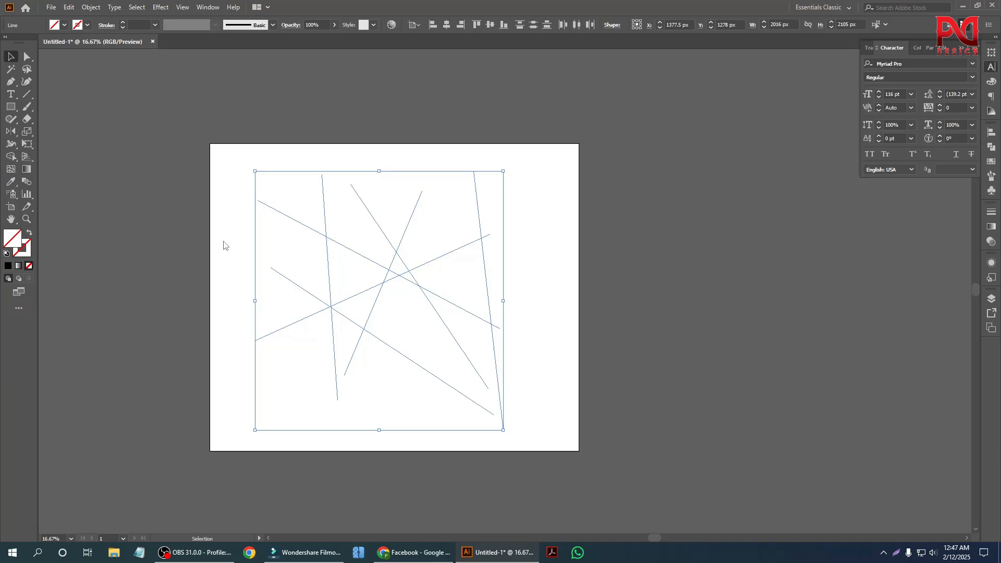
Select all the strokeless lines on the artboard and delete them.
left_click(198, 186)
left_click_drag(163, 158, 555, 402)
key("ctrl+shift+a")
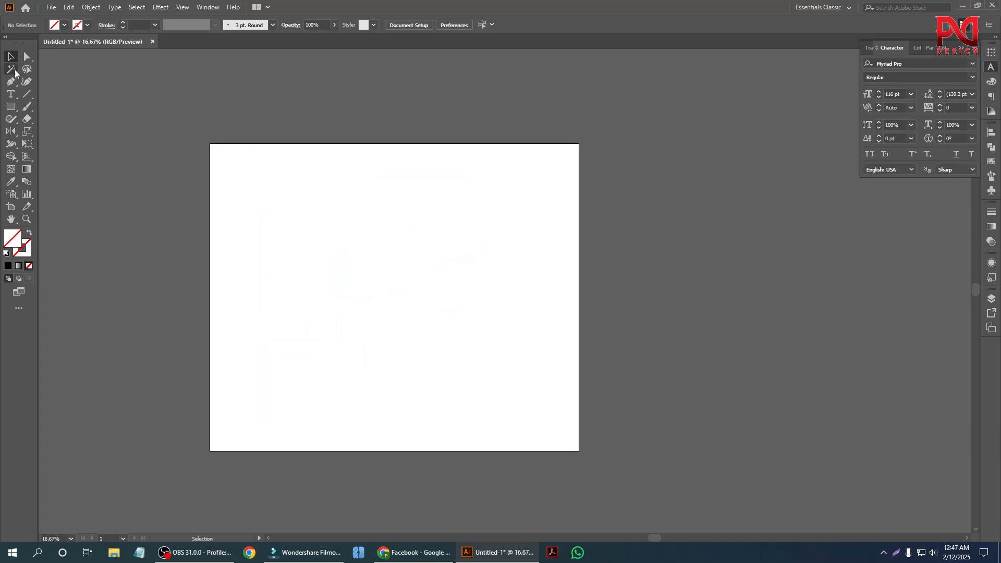
Draw a horizontal line about 2417 px long across the upper part of the artboard with the Line Segment tool.
left_click(27, 95)
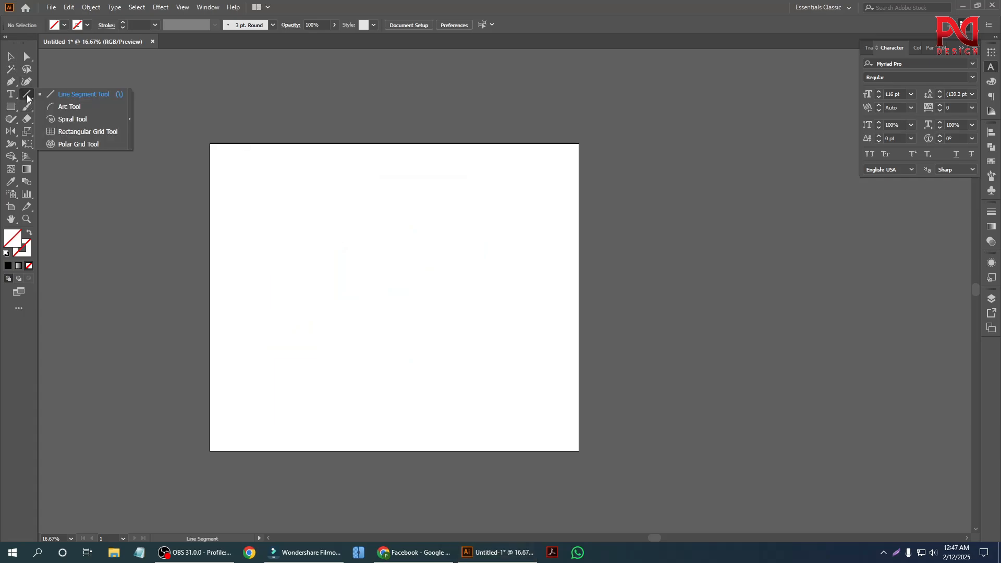
left_click(71, 95)
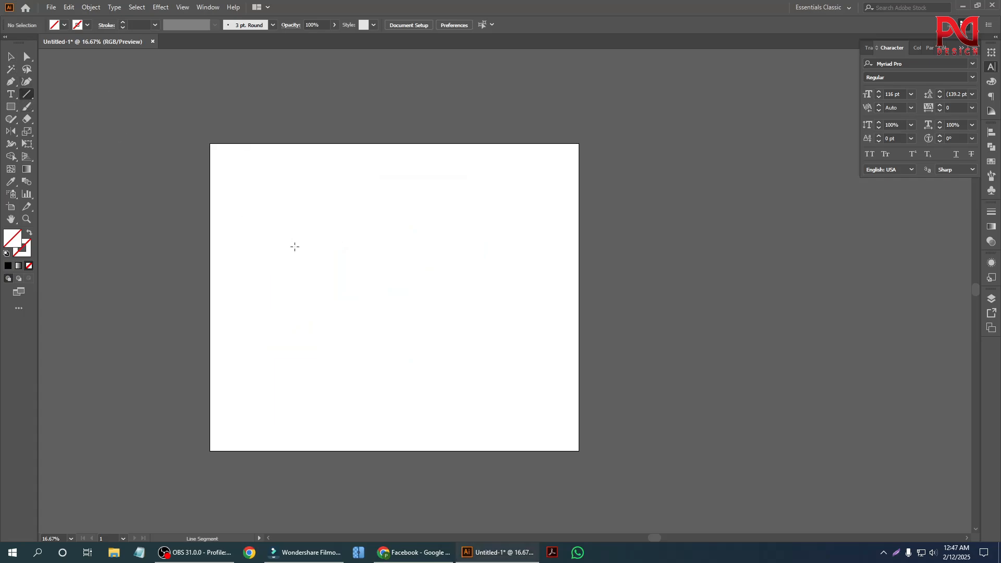
scroll(307, 249, "up", 1)
scroll(329, 253, "up", 1)
scroll(322, 253, "down", 1)
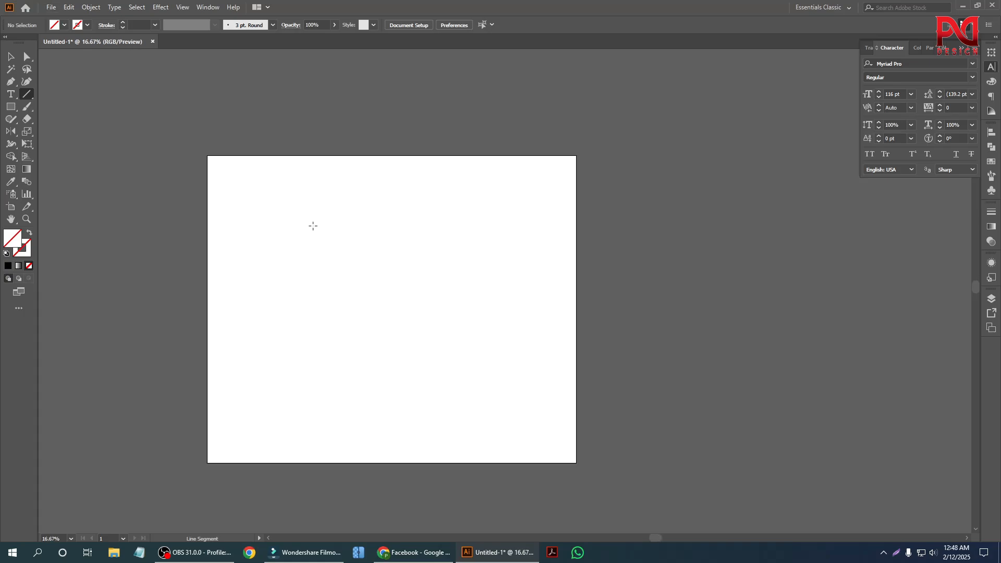
scroll(323, 259, "up", 1)
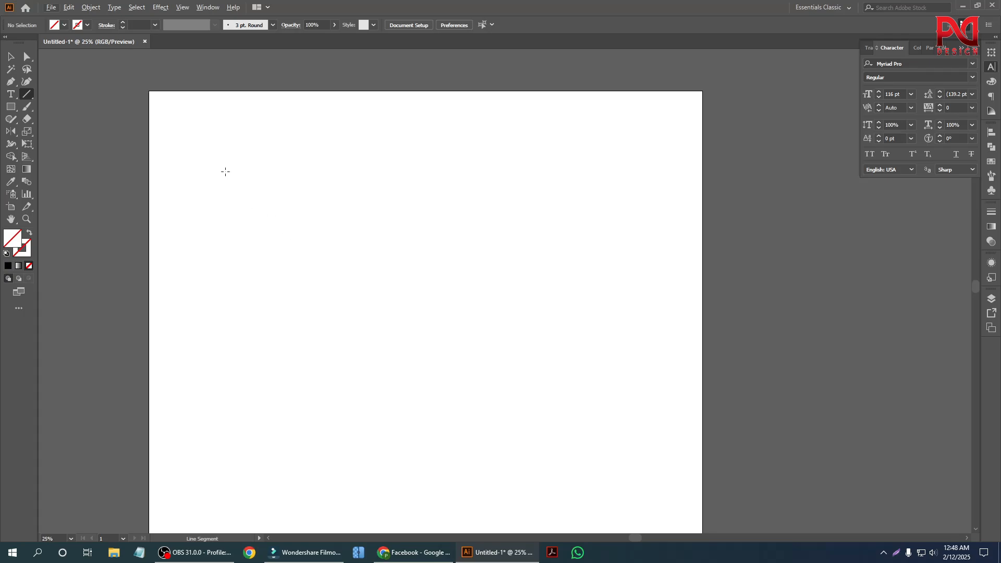
left_click_drag(191, 164, 638, 170)
Give the horizontal line a black stroke with a weight of 5 pt.
left_click(11, 56)
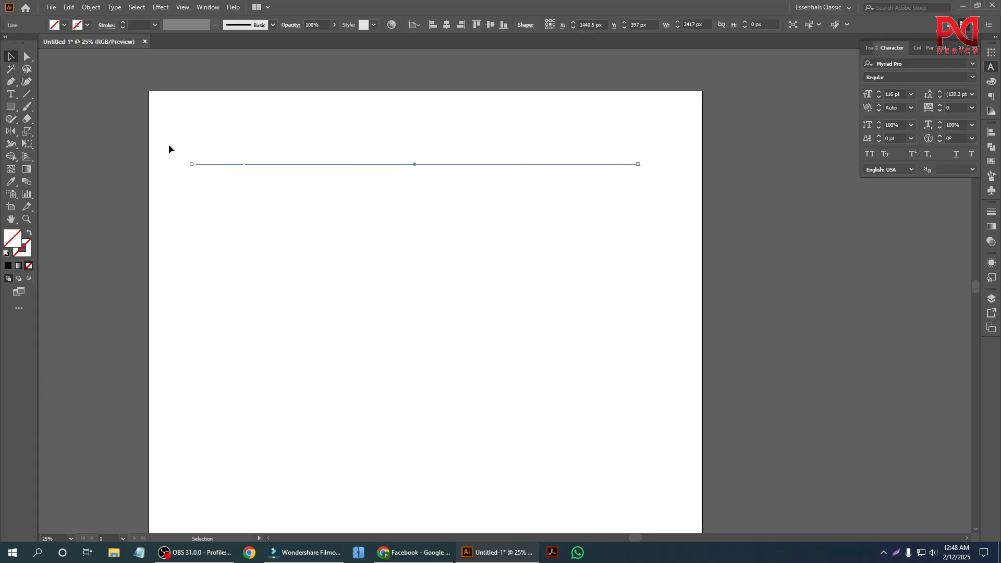
left_click(122, 23)
left_click(299, 295)
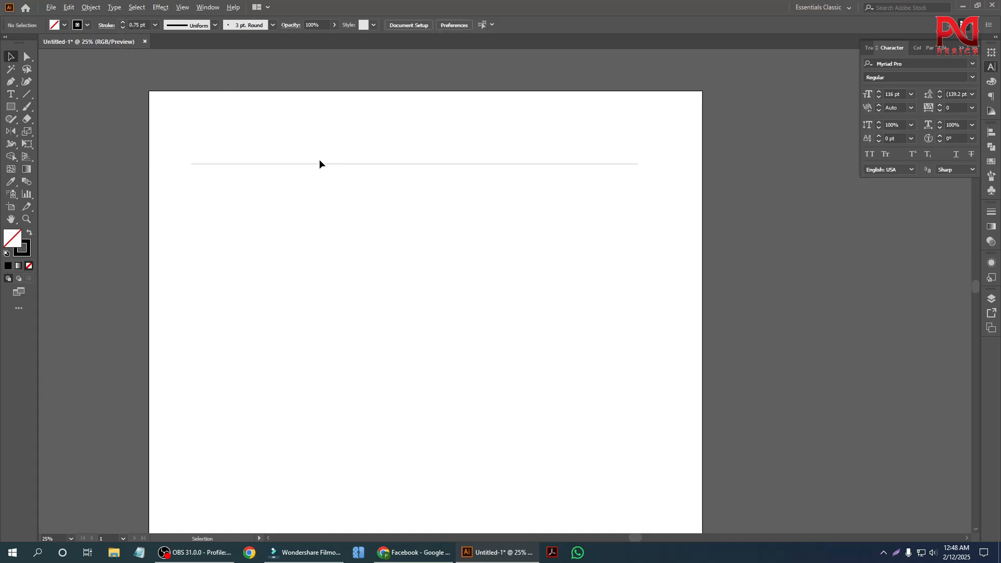
scroll(319, 163, "up", 2)
scroll(317, 174, "down", 1)
key("ctrl+a")
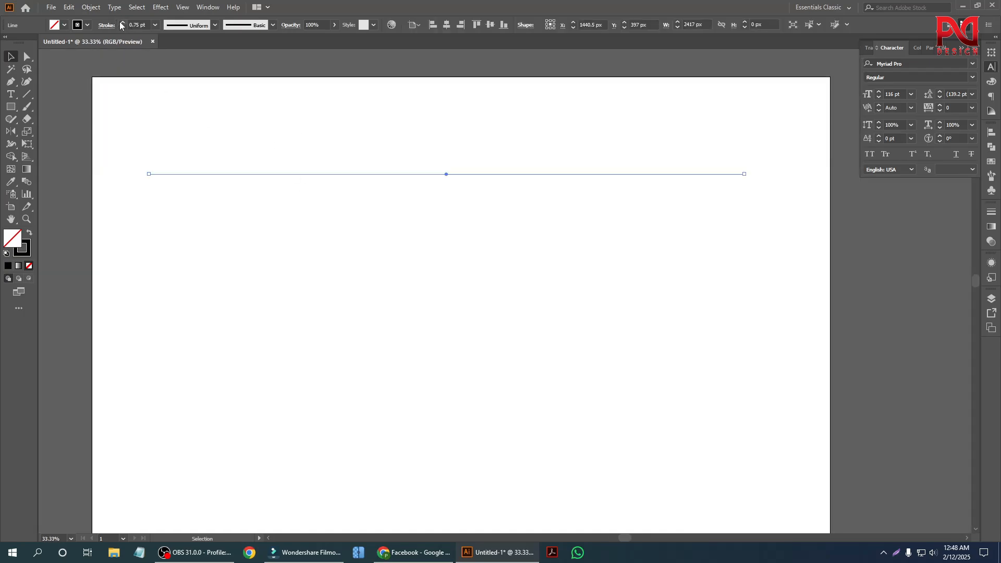
left_click(123, 23)
left_click(122, 23)
left_click(122, 23)
left_click(122, 23)
left_click(235, 125)
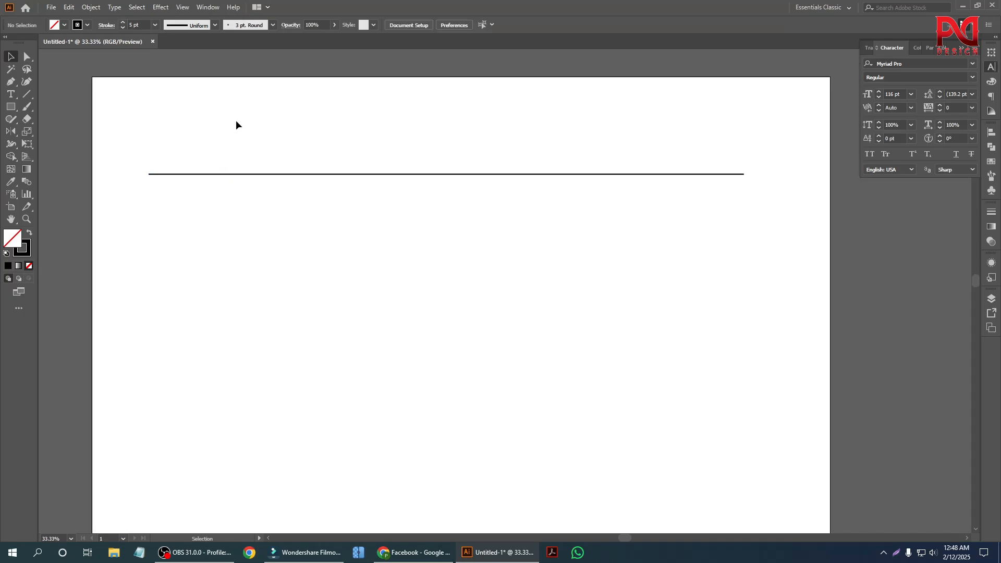
Draw a vertical line about 1629 px long straight down from the left end of the horizontal line.
left_click(27, 94)
scroll(219, 203, "down", 2)
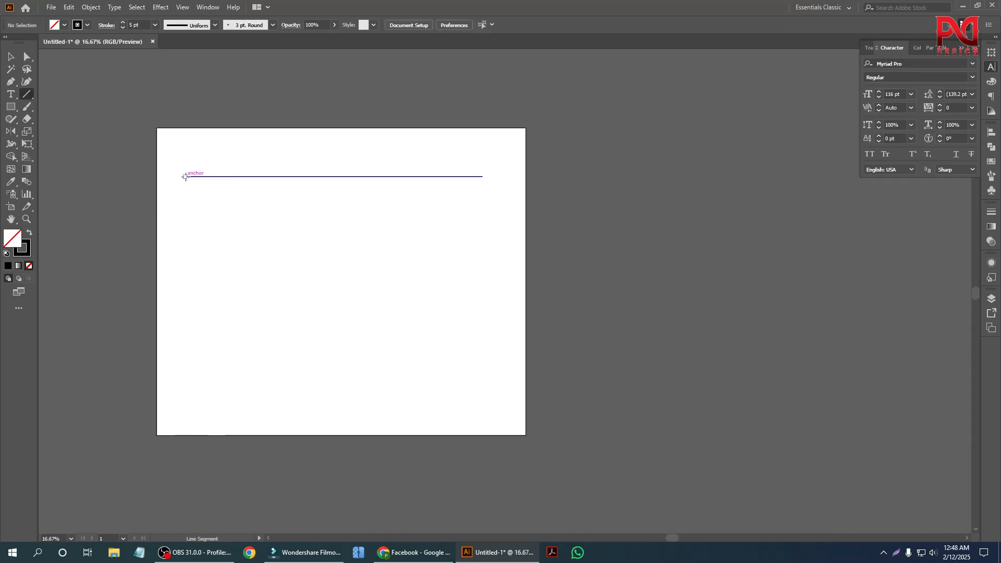
left_click_drag(185, 177, 185, 376)
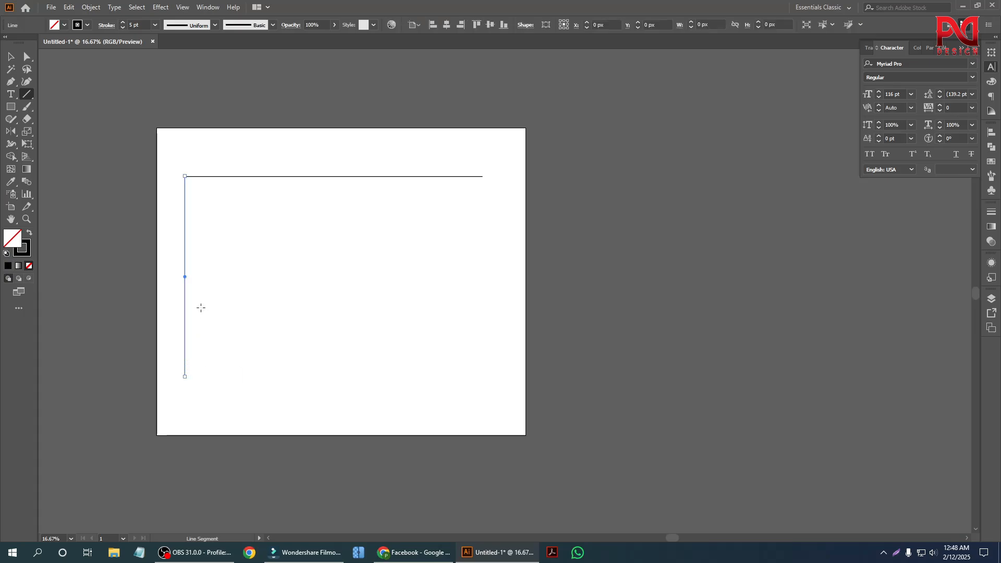
scroll(239, 214, "up", 1)
scroll(240, 198, "down", 1)
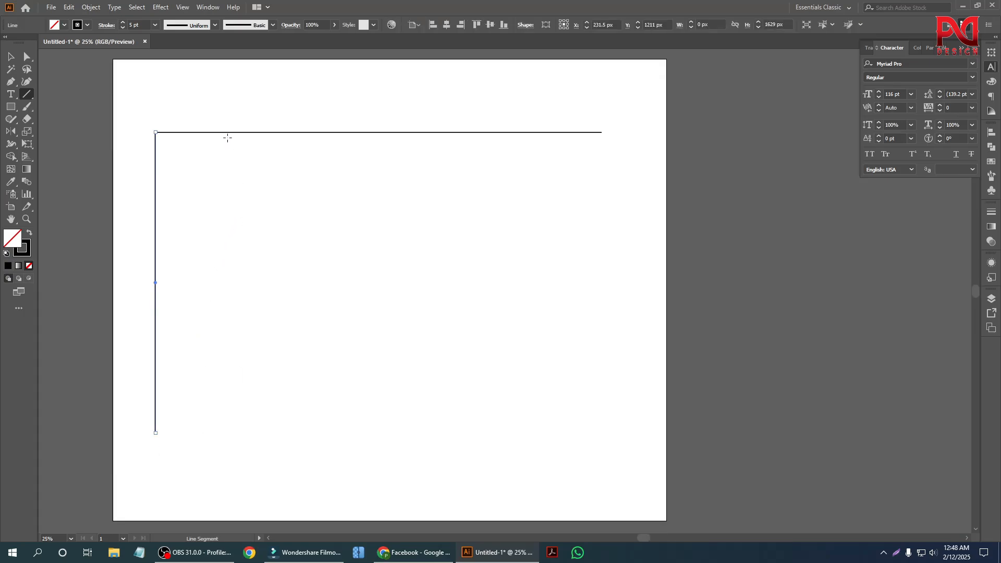
Draw seven more vertical lines of similar length down from the horizontal line, the last one starting at its right end.
left_click_drag(229, 133, 226, 410)
left_click_drag(302, 132, 312, 434)
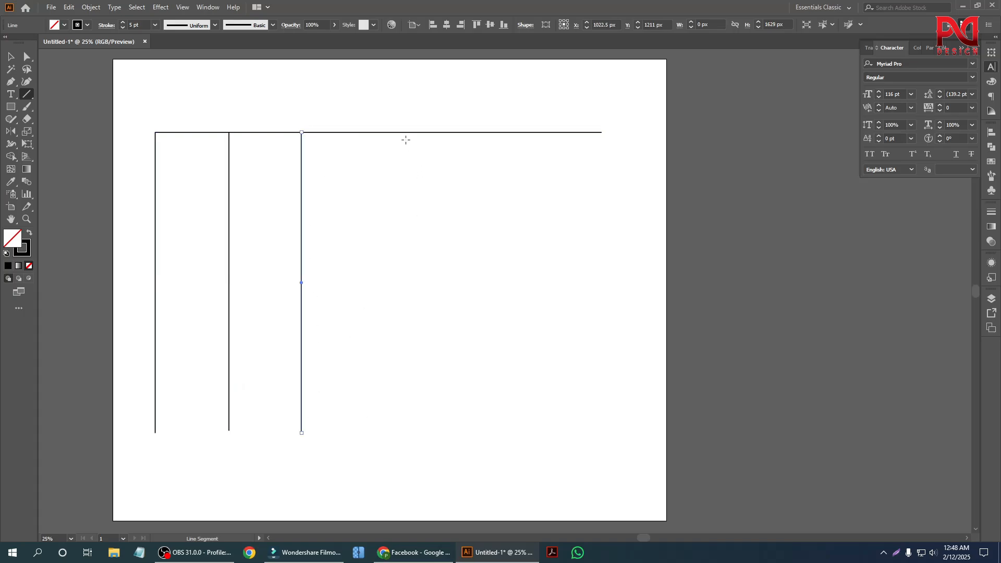
left_click_drag(376, 133, 383, 435)
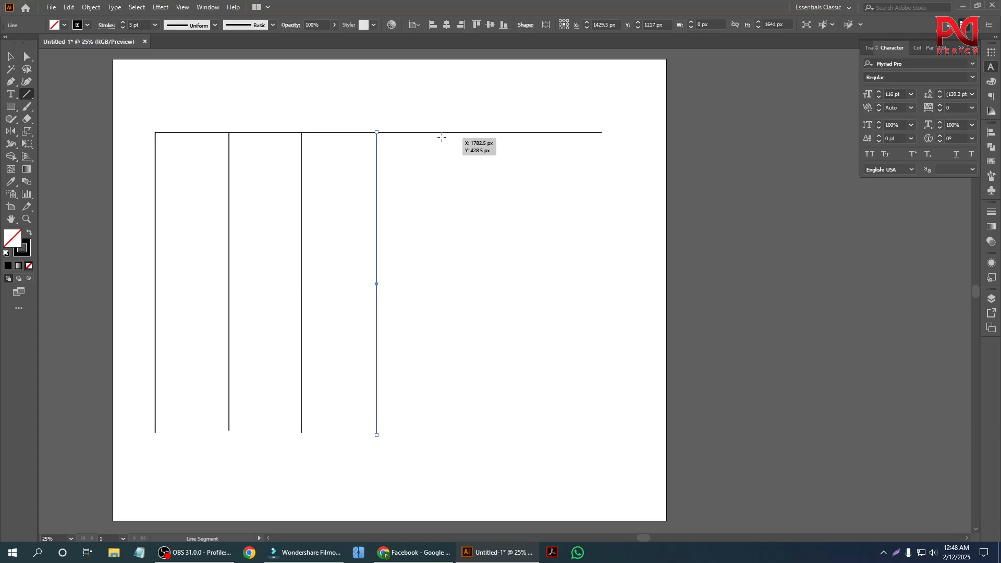
left_click_drag(442, 132, 442, 439)
mouse_move(501, 132)
left_mouse_down()
mouse_move(511, 435)
mouse_move(502, 448)
left_mouse_up()
left_click_drag(568, 133, 560, 439)
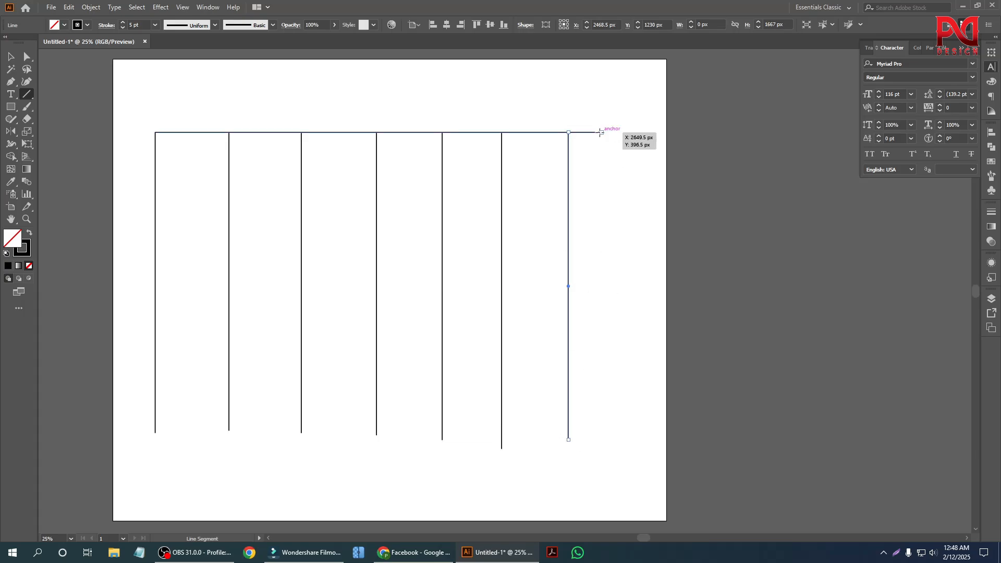
left_click_drag(602, 133, 605, 435)
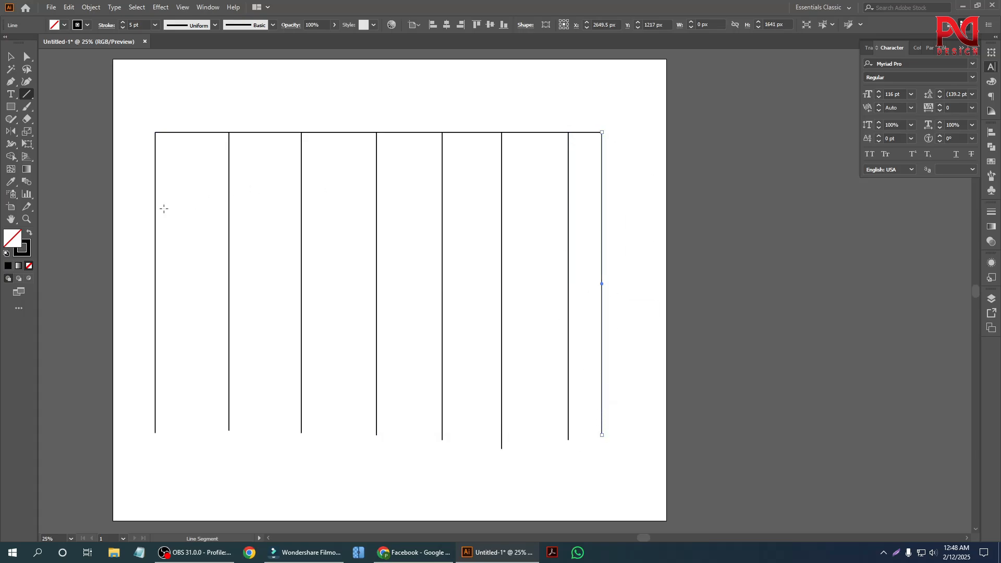
Draw three horizontal lines about 2418 px long between the outer vertical lines, at Y about 703, 855 and 1143 px.
left_click_drag(155, 189, 602, 189)
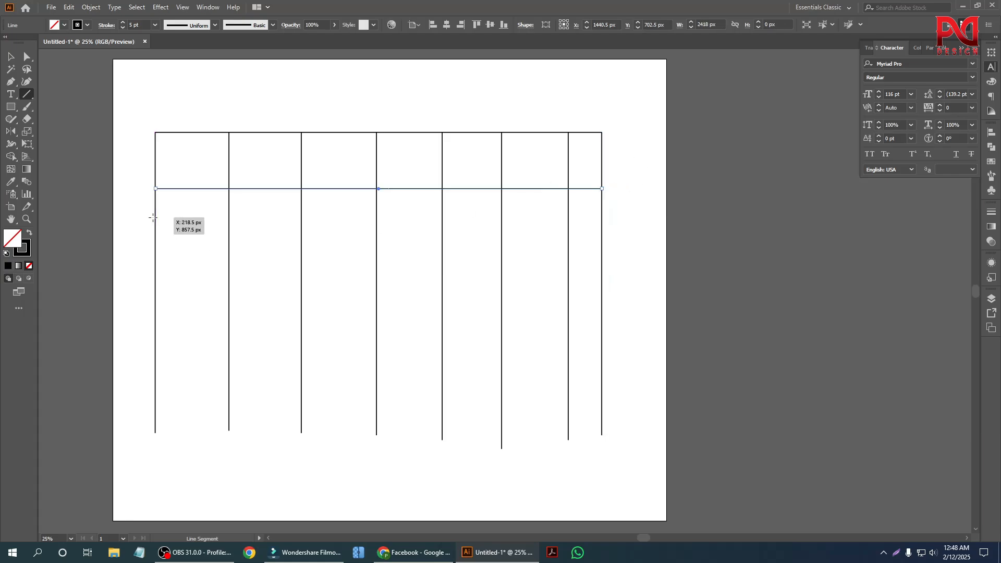
left_click_drag(154, 217, 601, 216)
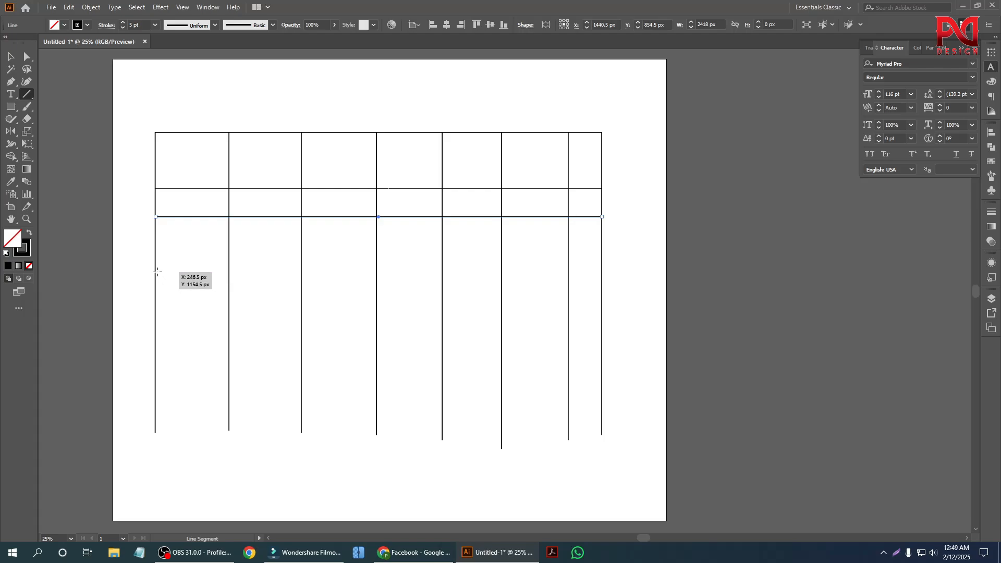
left_click_drag(155, 270, 602, 273)
Select all the grid lines and set their stroke weight to 16 pt.
key("v")
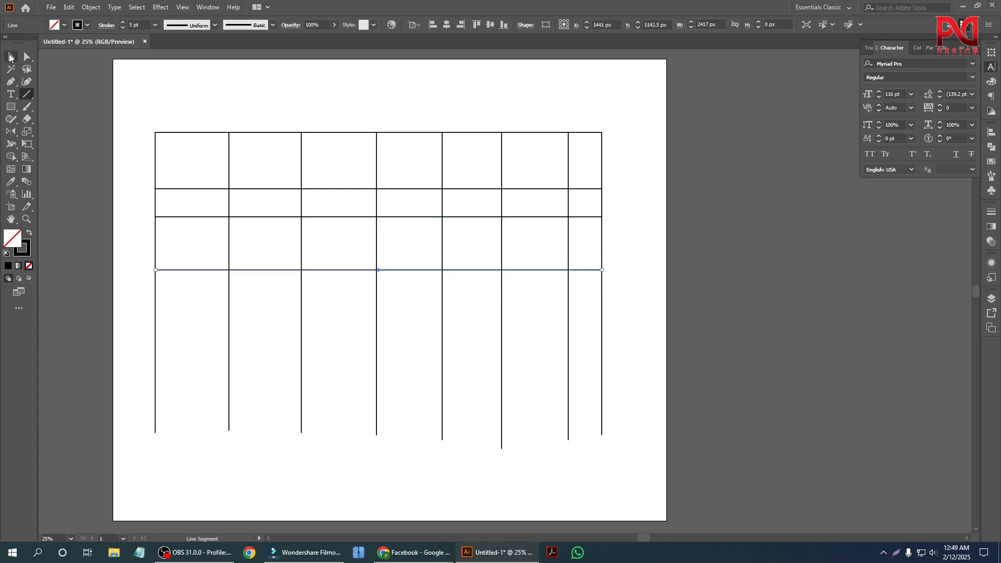
left_click_drag(114, 118, 562, 381)
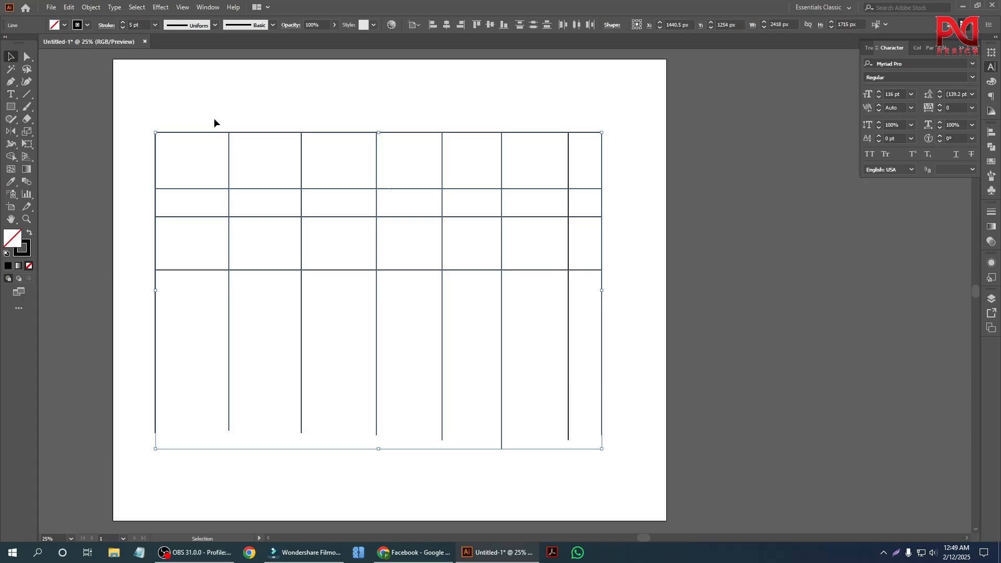
left_click(162, 157)
left_click_drag(162, 162, 709, 422)
scroll(126, 24, "up", 9)
scroll(126, 23, "up", 2)
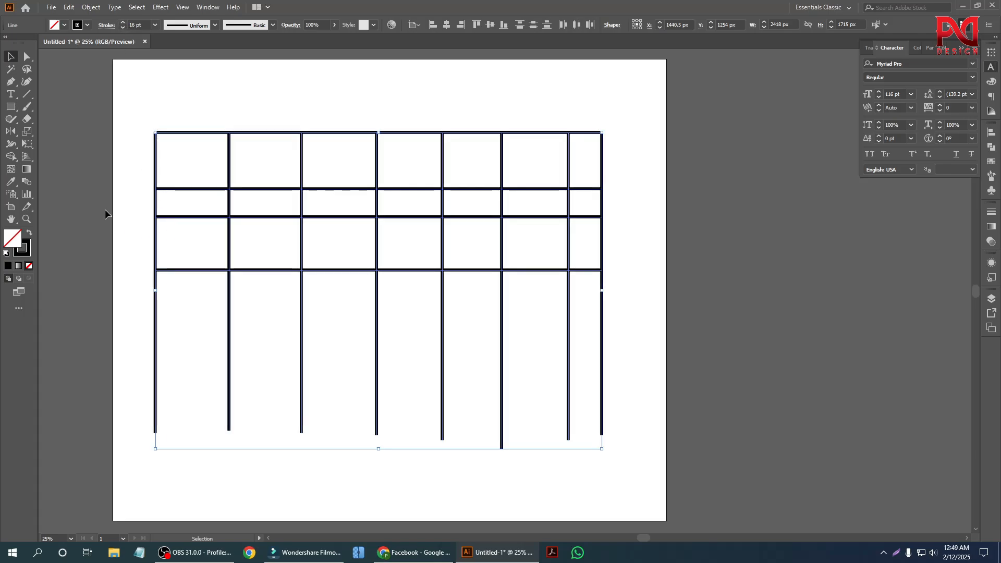
Select all the grid lines on the artboard and delete them.
left_click(73, 130)
left_click_drag(119, 122, 654, 406)
key("Delete")
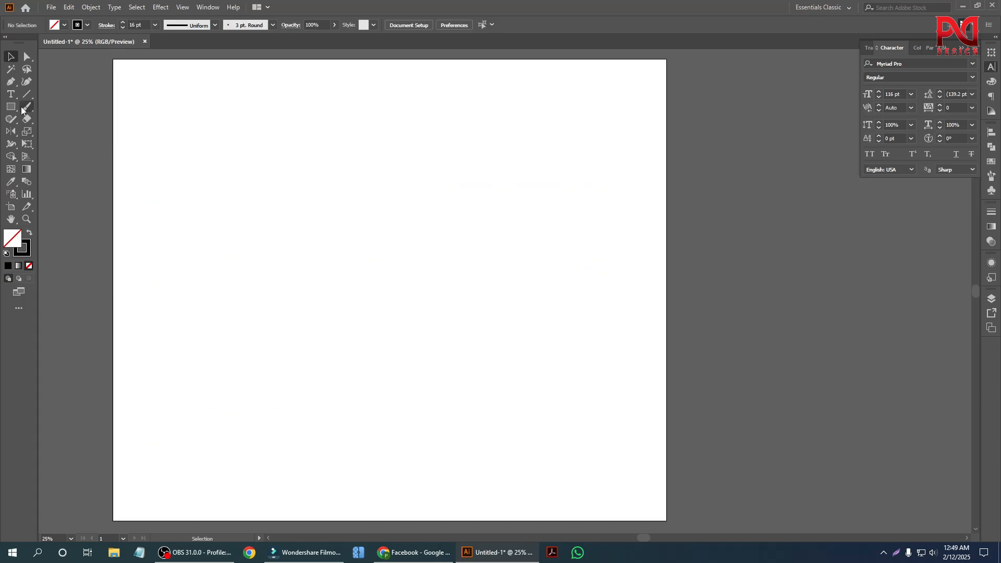
Draw a closed curvy blob about 2121 px wide and 1012 px high on the artboard with the Pen tool.
left_click(11, 82)
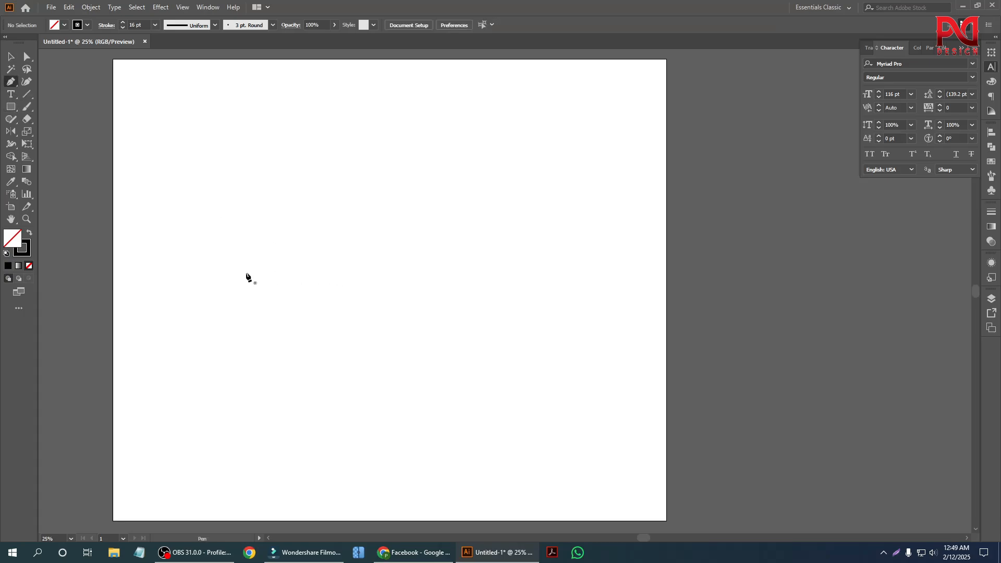
left_click(257, 250)
left_click_drag(402, 208, 487, 312)
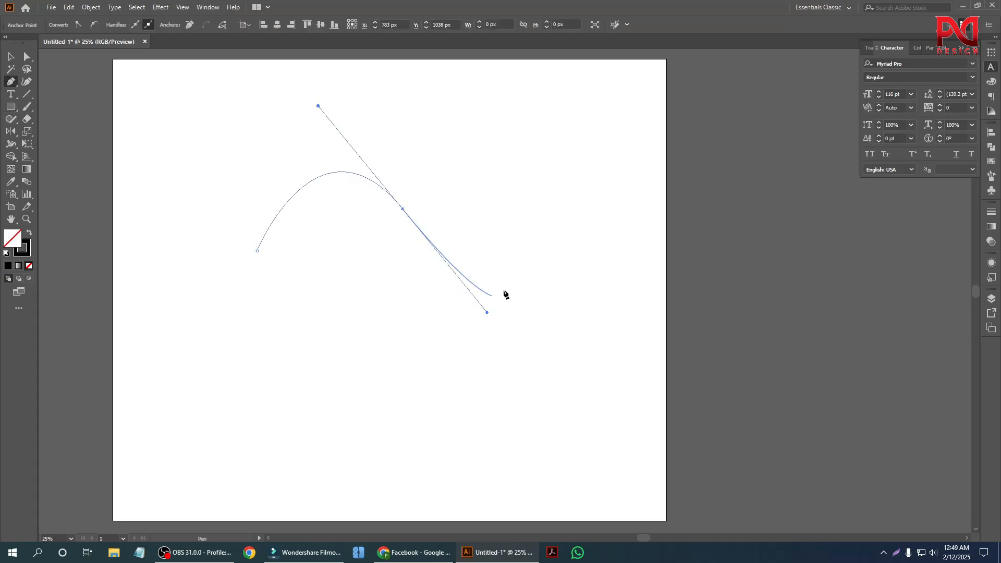
left_click_drag(552, 206, 570, 161)
left_click_drag(620, 330, 544, 389)
left_click_drag(353, 342, 275, 347)
left_click_drag(256, 290, 258, 255)
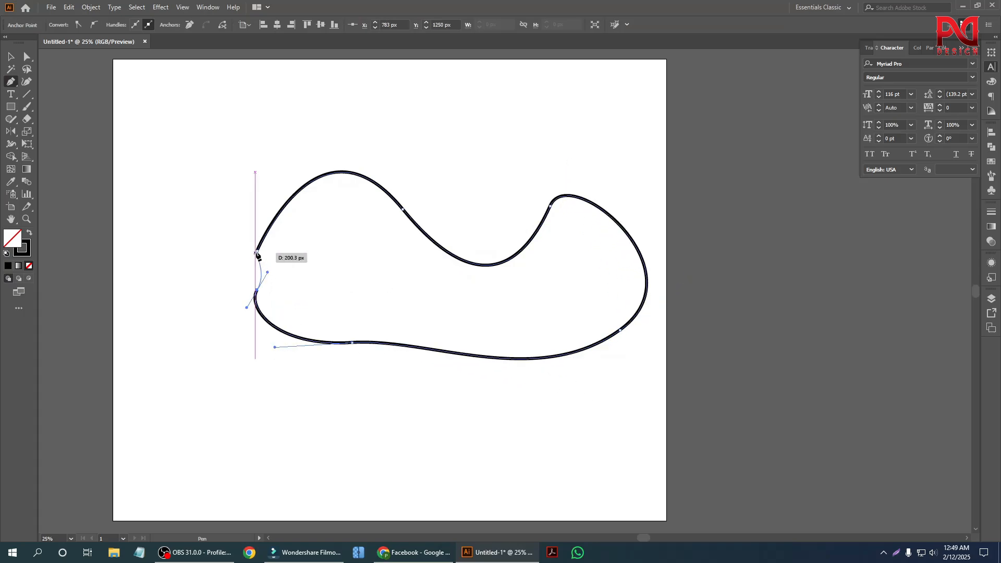
Swap the blob's stroke and fill so it has a solid black fill and no stroke, and deselect it.
left_click(11, 56)
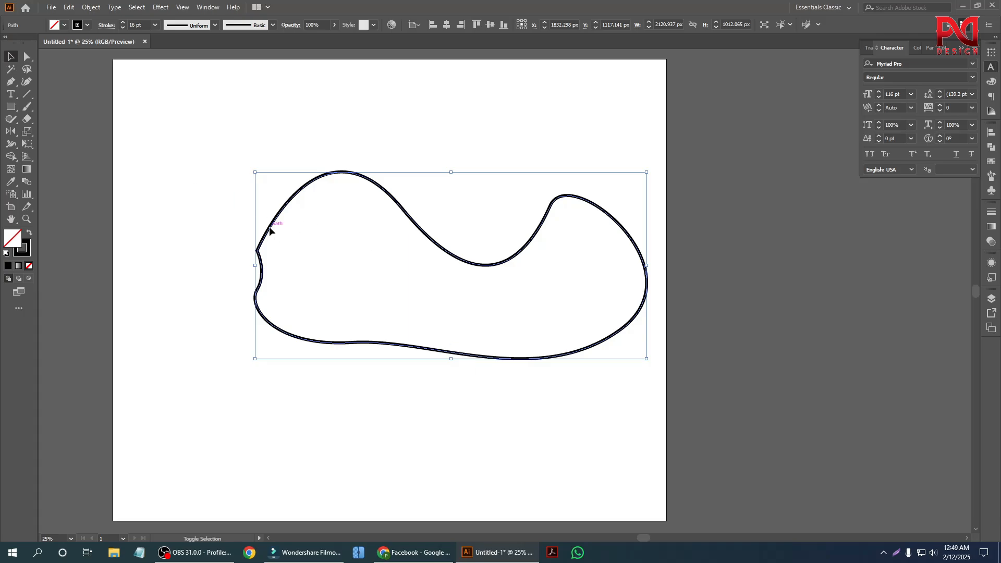
key("shift+x")
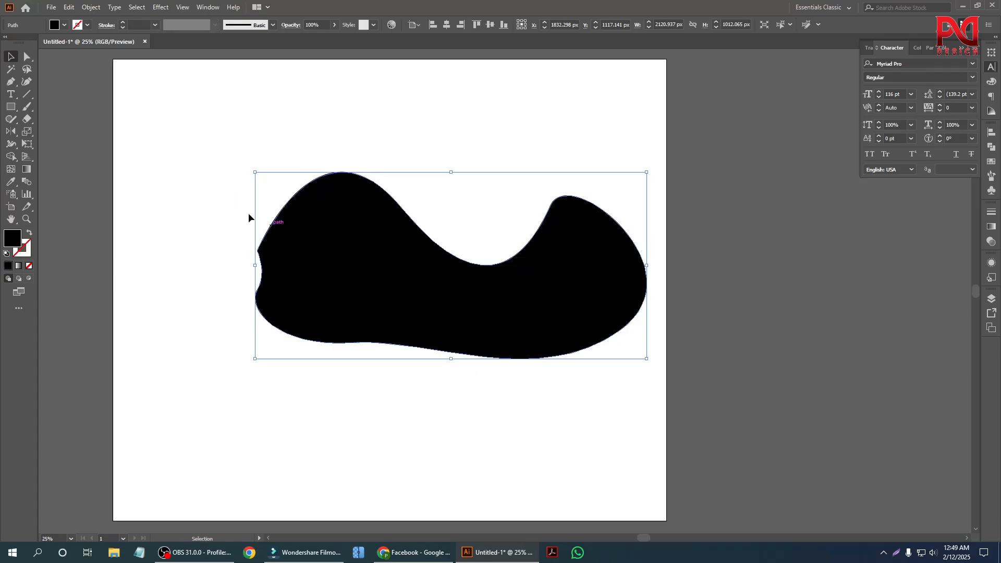
left_click(199, 186)
scroll(313, 339, "down", 1)
scroll(435, 335, "up", 1)
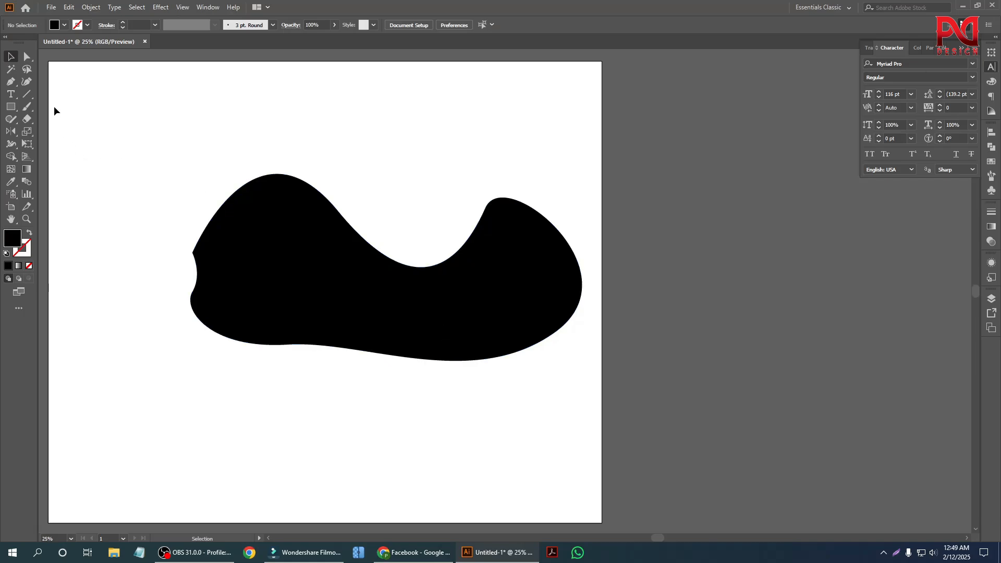
Draw a straight vertical line about 1463 px long through the middle of the black blob with the Line Segment tool.
left_click(27, 94)
left_click_drag(400, 177, 400, 446)
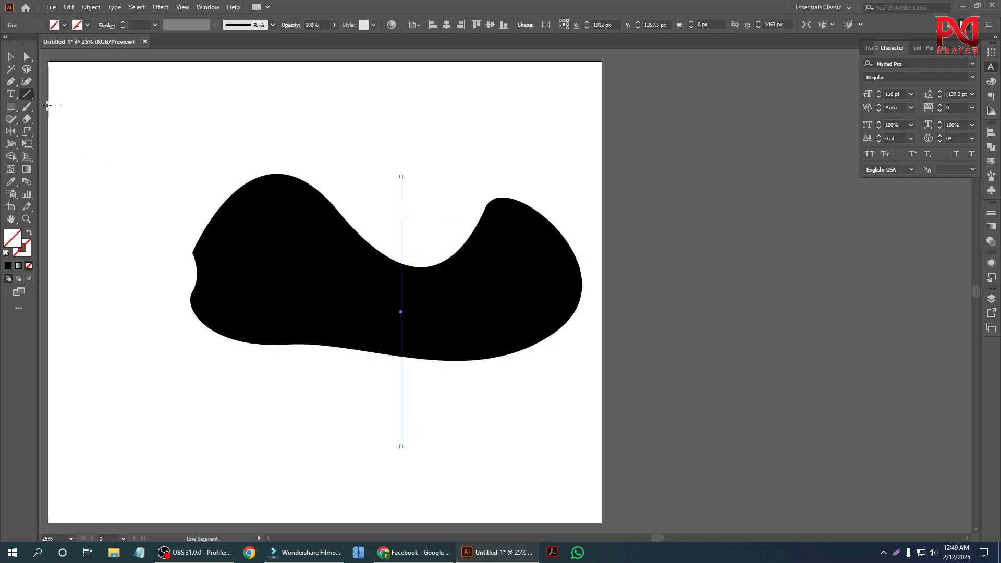
left_click(7, 60)
left_click(201, 155)
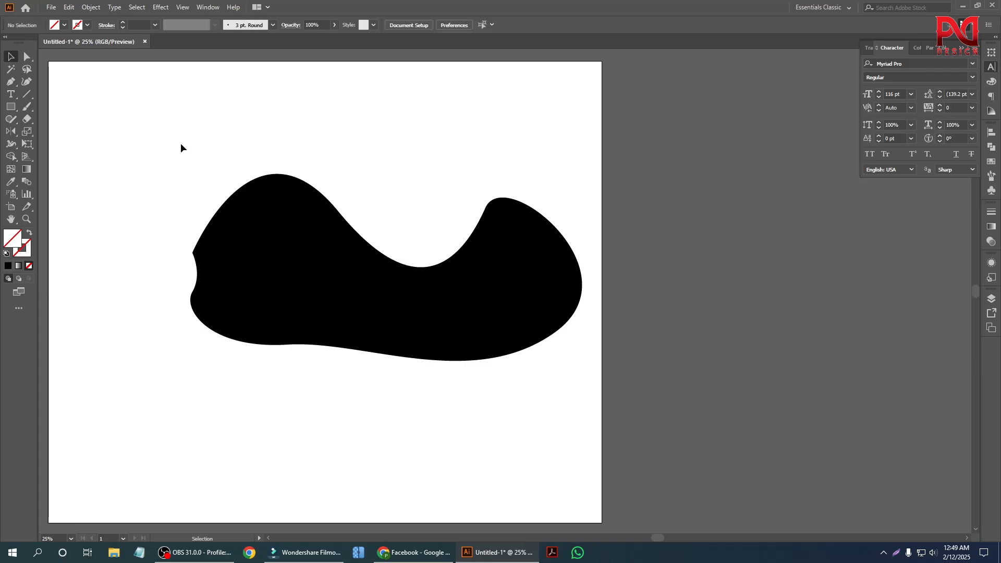
Select the blob and the vertical line and split them with the Pathfinder Divide operation.
left_click_drag(181, 143, 599, 400)
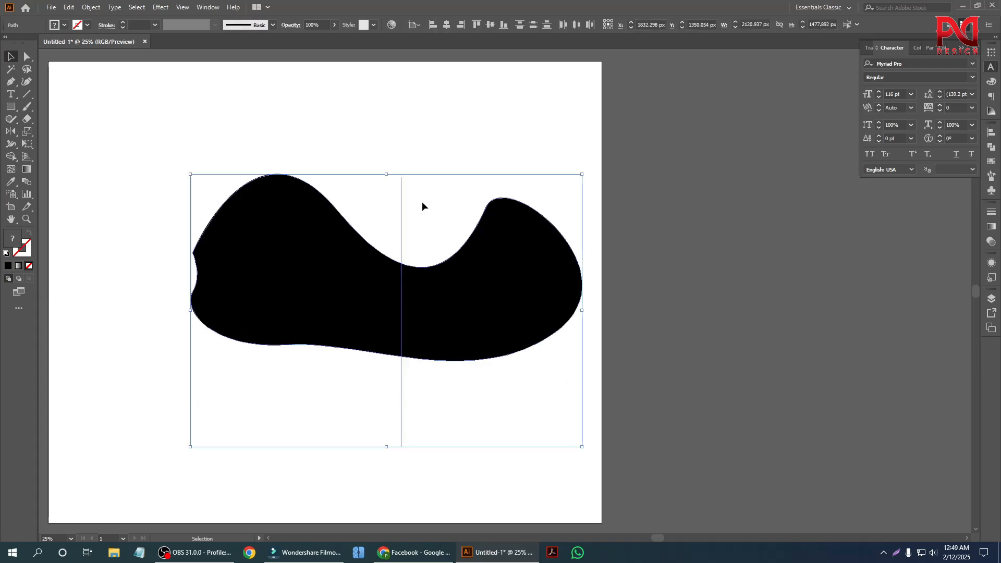
left_click(991, 147)
left_click(872, 183)
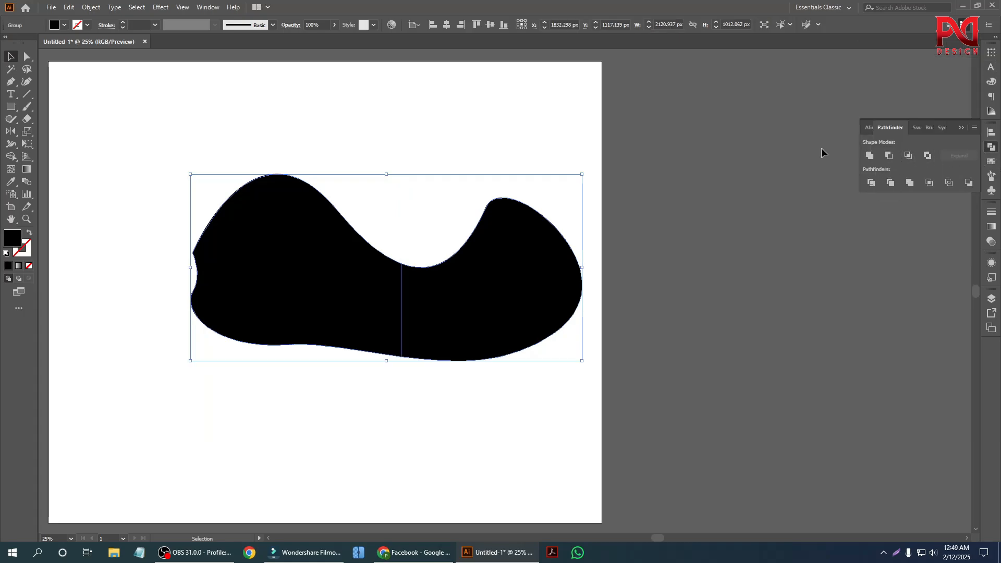
Ungroup the divided blob and move its right piece off the right side of the artboard.
right_click(339, 227)
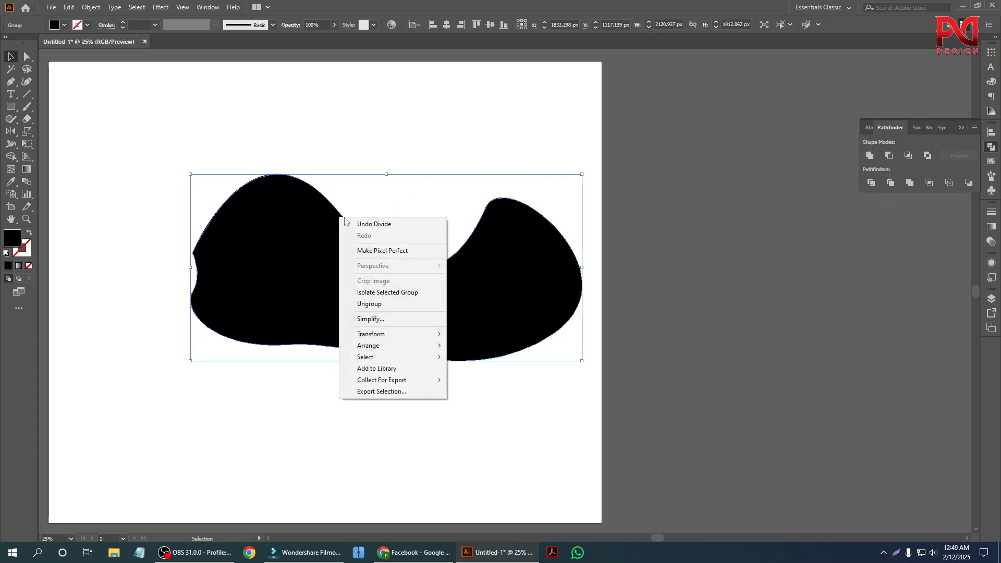
left_click(388, 301)
left_click(664, 263)
left_click_drag(467, 317, 679, 330)
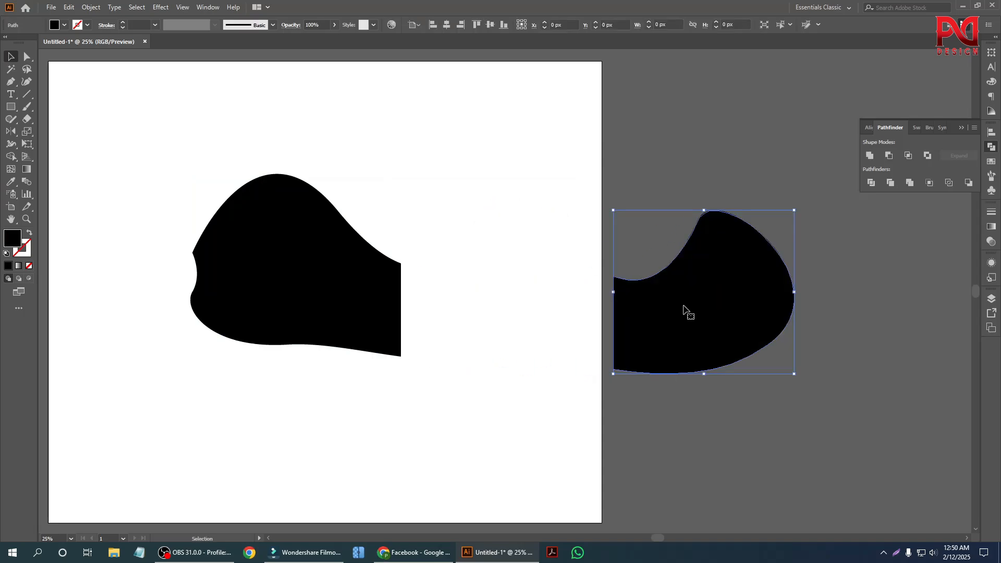
Select both pieces of the divided blob and delete them.
left_click_drag(203, 171, 887, 417)
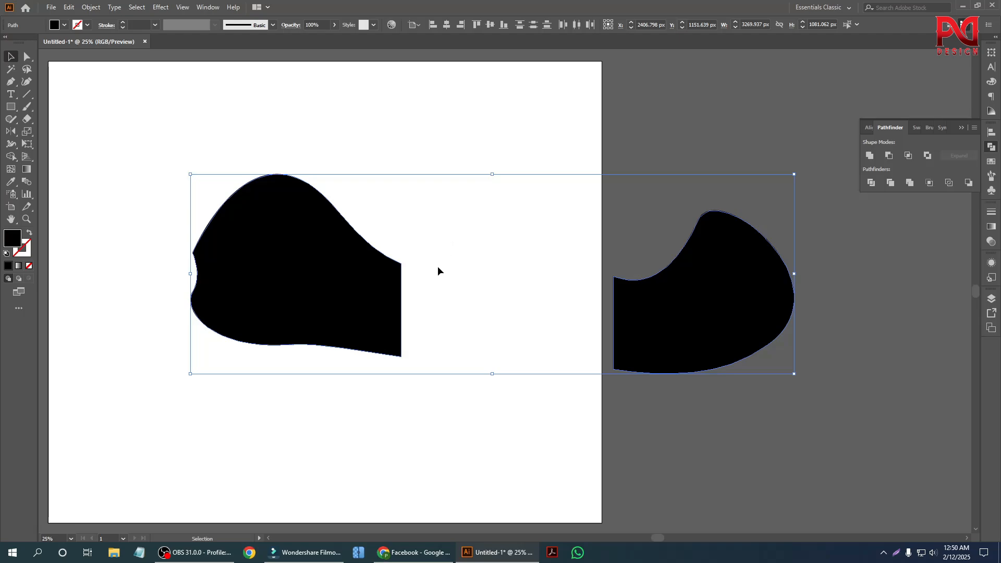
scroll(411, 272, "down", 1)
left_click(242, 178)
left_click_drag(242, 179, 693, 361)
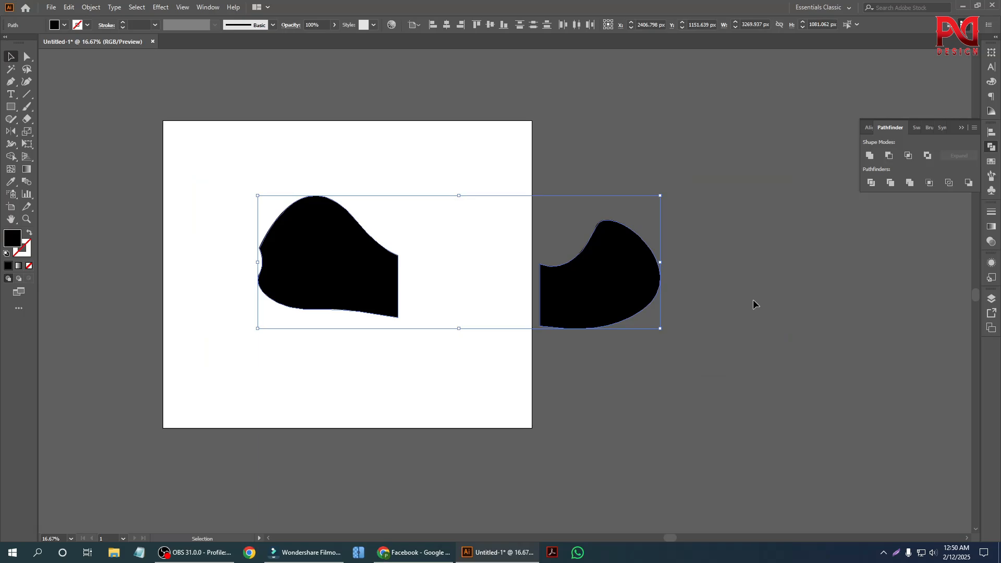
key("Delete")
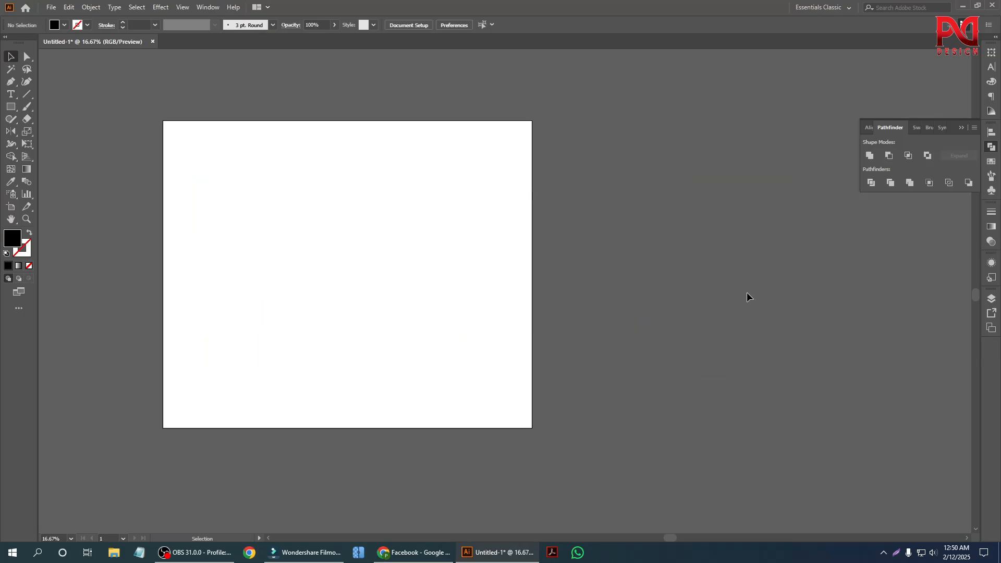
Draw an arc about 472 px wide and 519 px high in the upper-left part of the artboard with the Arc tool.
scroll(425, 298, "up", 2)
scroll(122, 297, "up", 1)
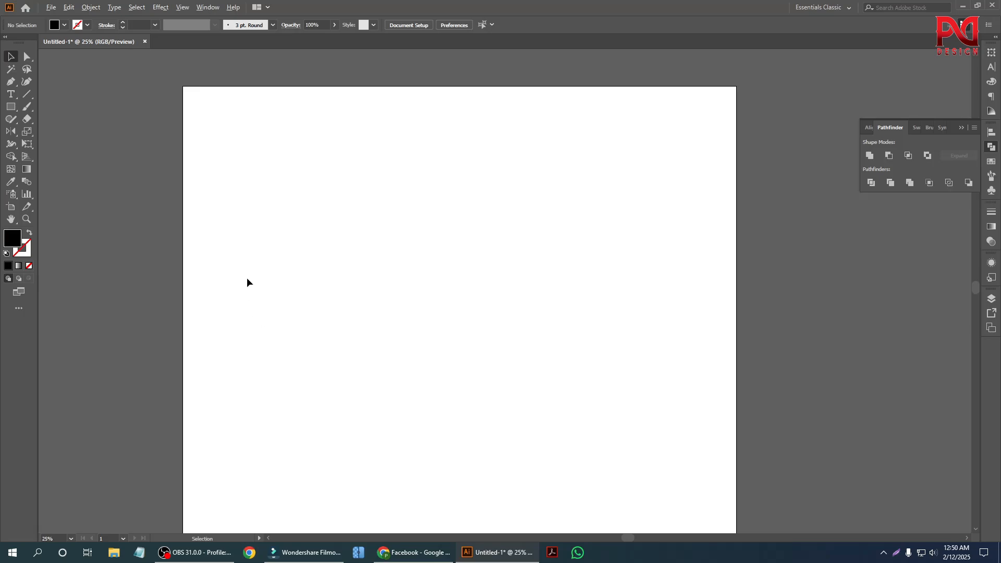
scroll(247, 282, "down", 1)
left_click(28, 94)
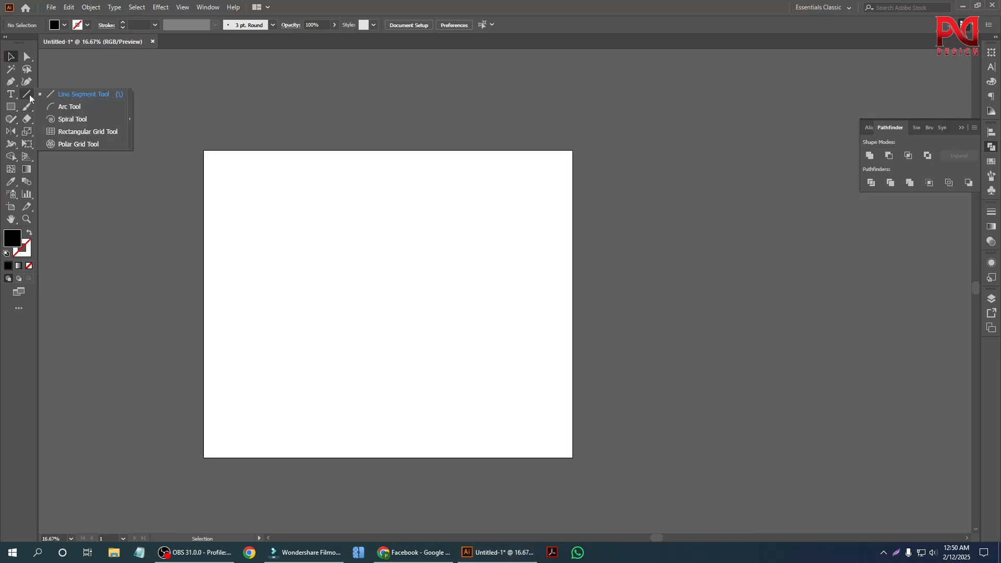
left_click(71, 109)
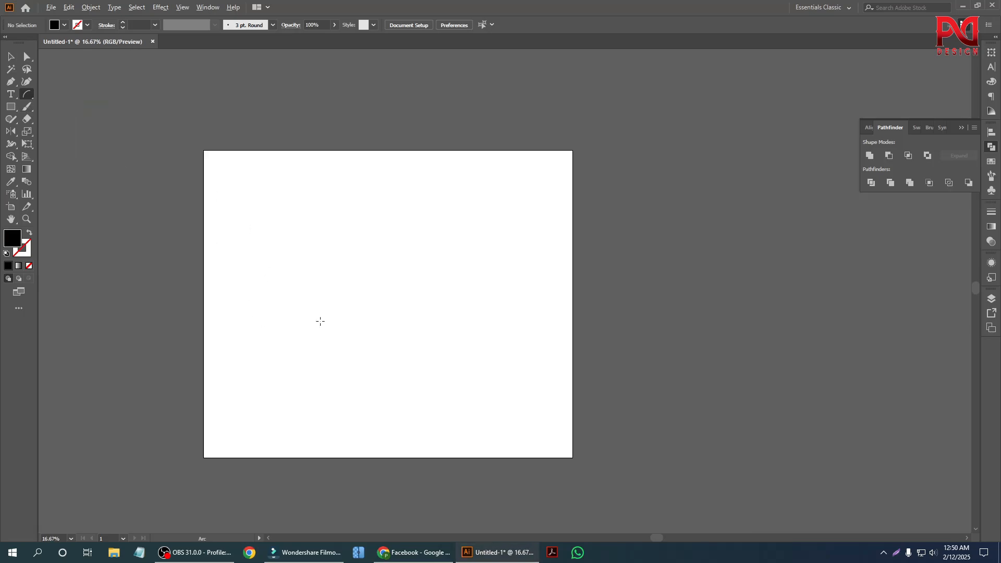
scroll(402, 322, "up", 1)
scroll(314, 311, "down", 1)
scroll(259, 313, "up", 1)
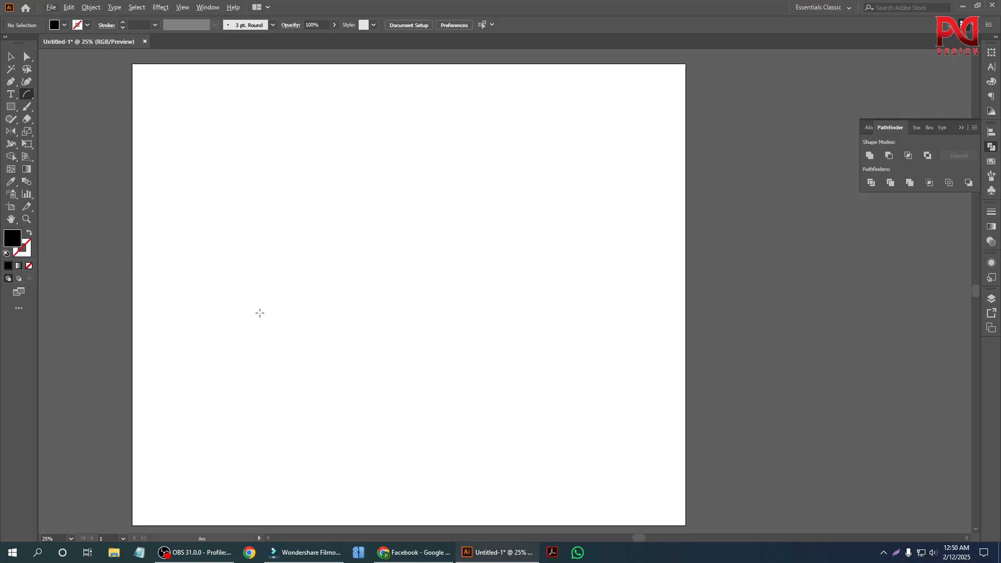
scroll(259, 312, "up", 1)
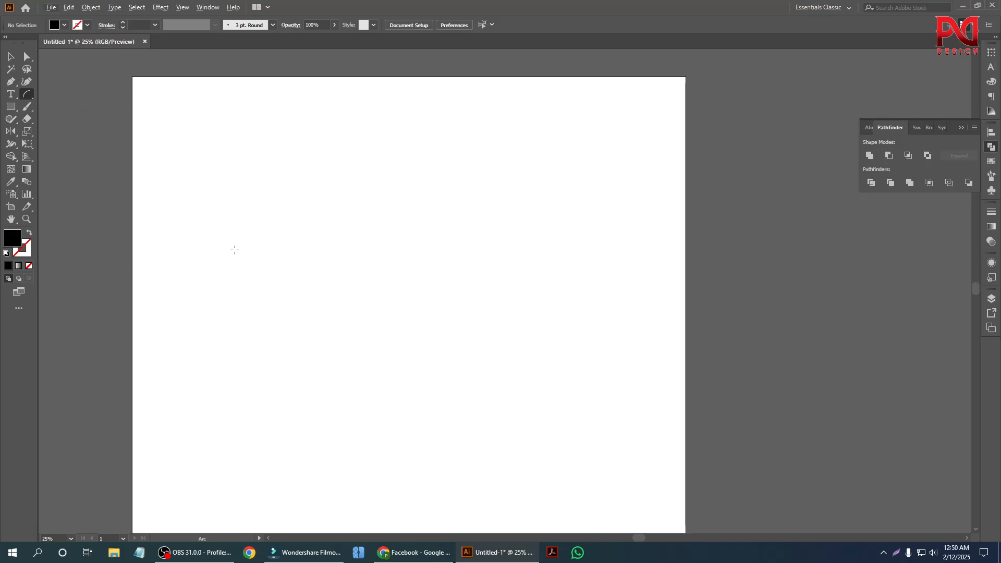
scroll(199, 233, "up", 1)
scroll(219, 243, "down", 1)
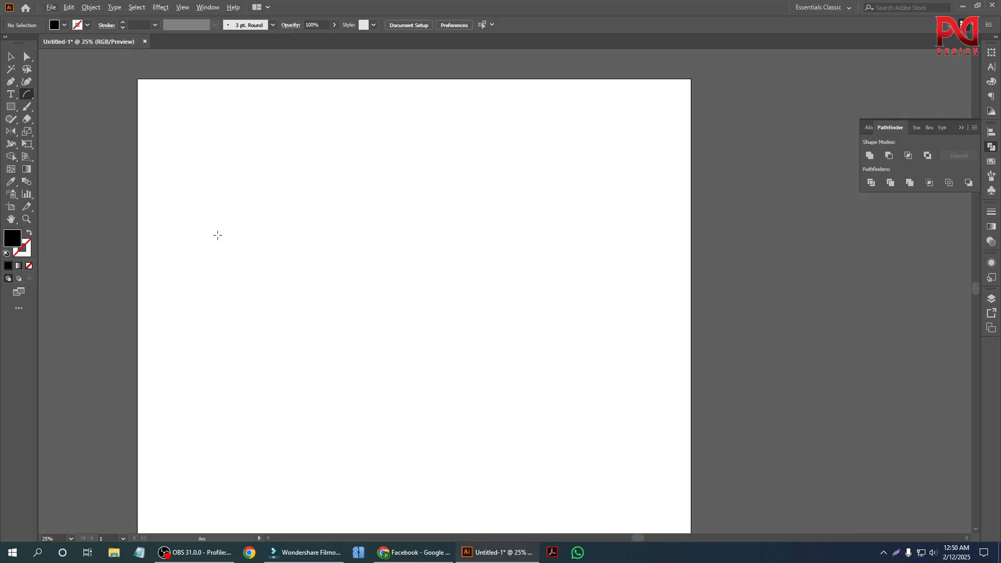
left_click_drag(215, 235, 273, 168)
left_click_drag(279, 161, 302, 139)
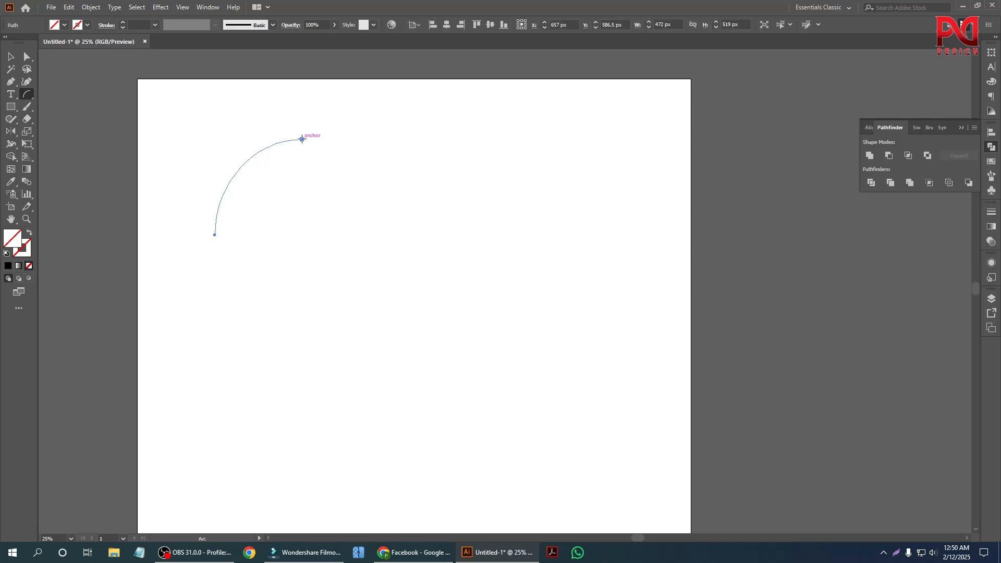
Give the arc a 1 pt black stroke and deselect it.
scroll(235, 195, "up", 1)
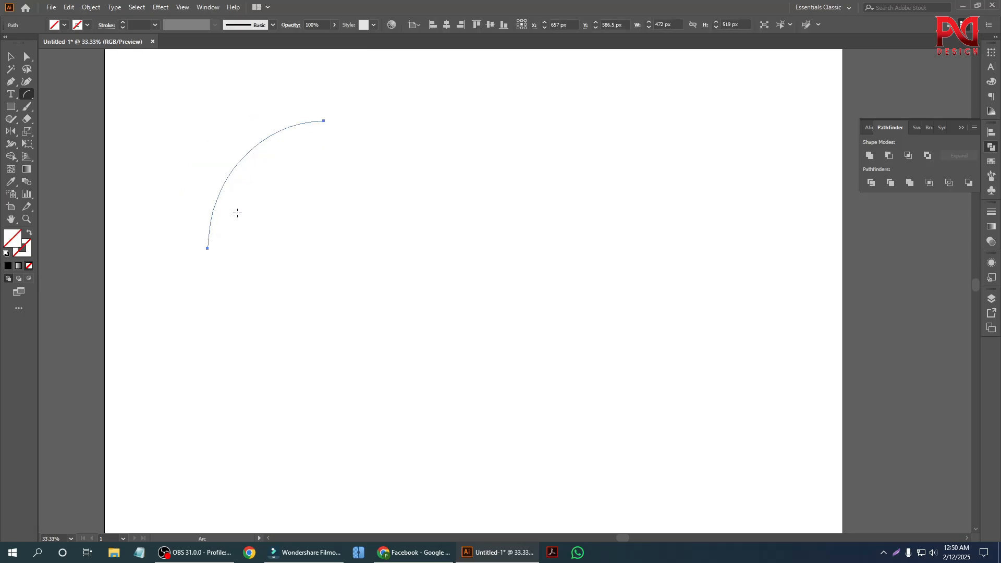
left_click(11, 56)
key("Delete")
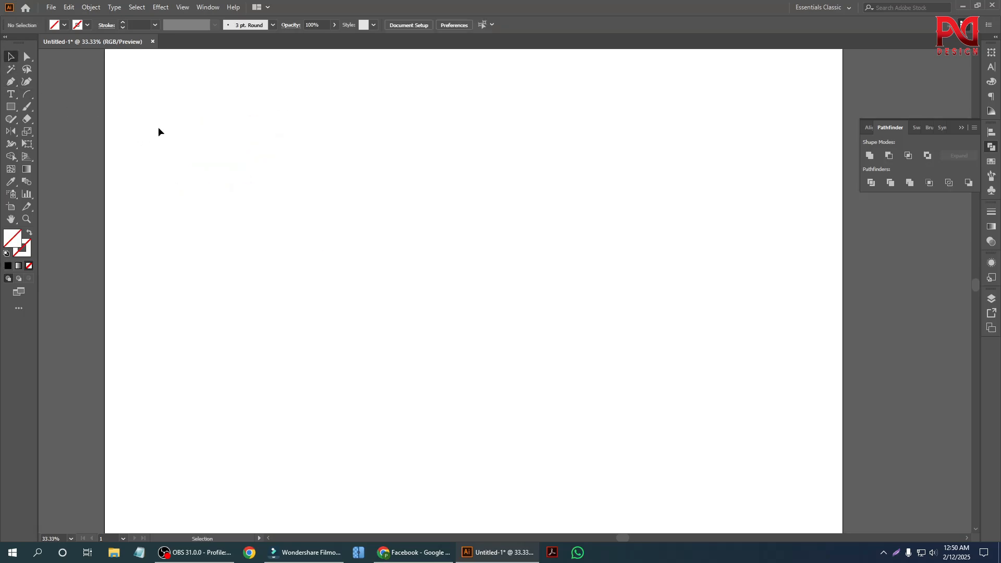
key("ctrl+z")
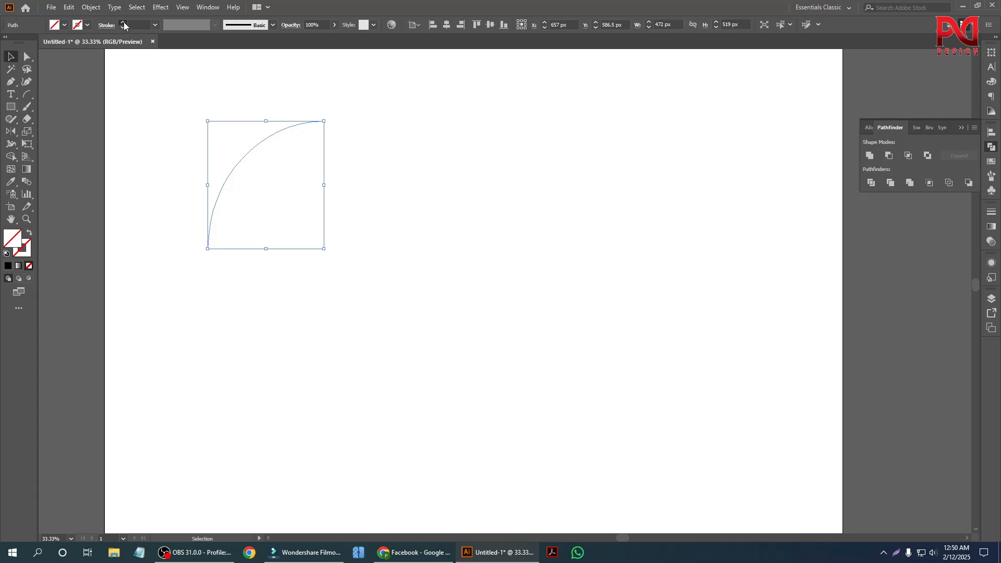
left_click(123, 22)
left_click(258, 252)
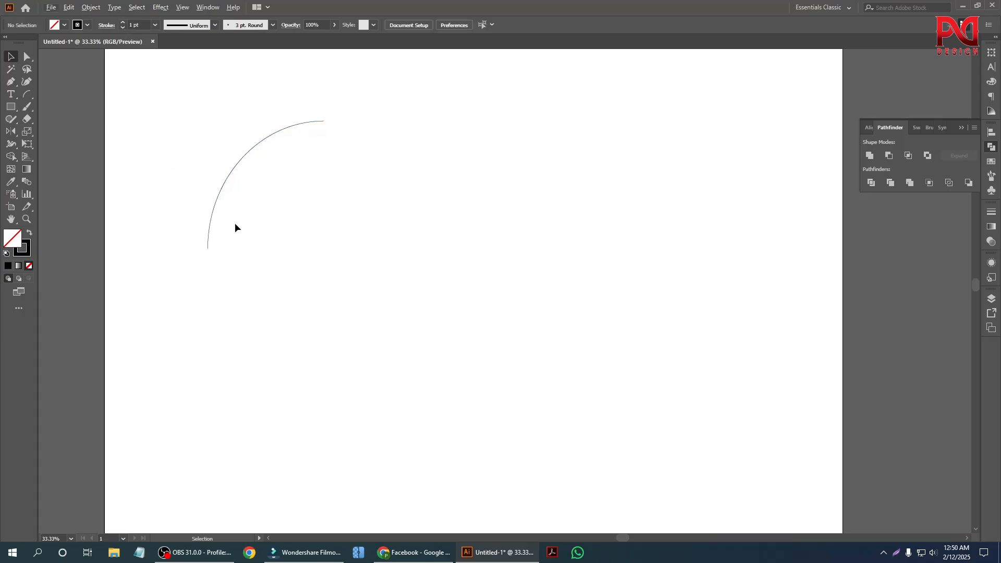
Select the arc, increase its stroke weight to 4 pt and deselect it.
scroll(234, 223, "up", 1)
key("ctrl+a")
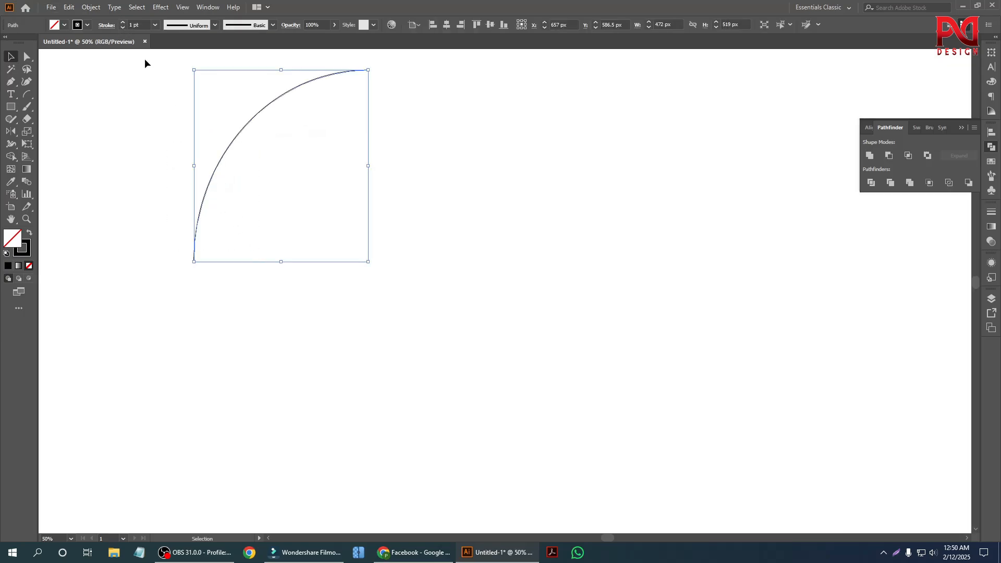
left_click(123, 23)
left_click(124, 22)
left_click(123, 22)
left_click(323, 304)
scroll(313, 287, "down", 1)
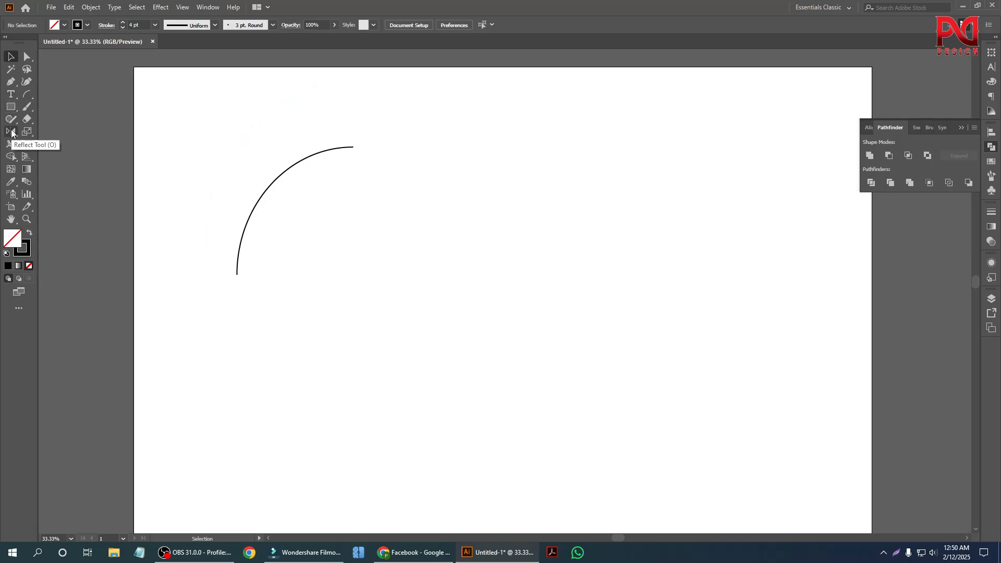
Create a mirrored copy of the arc with the Reflect tool about its lower endpoint, closing a leaf shape.
left_click_drag(27, 133, 37, 142)
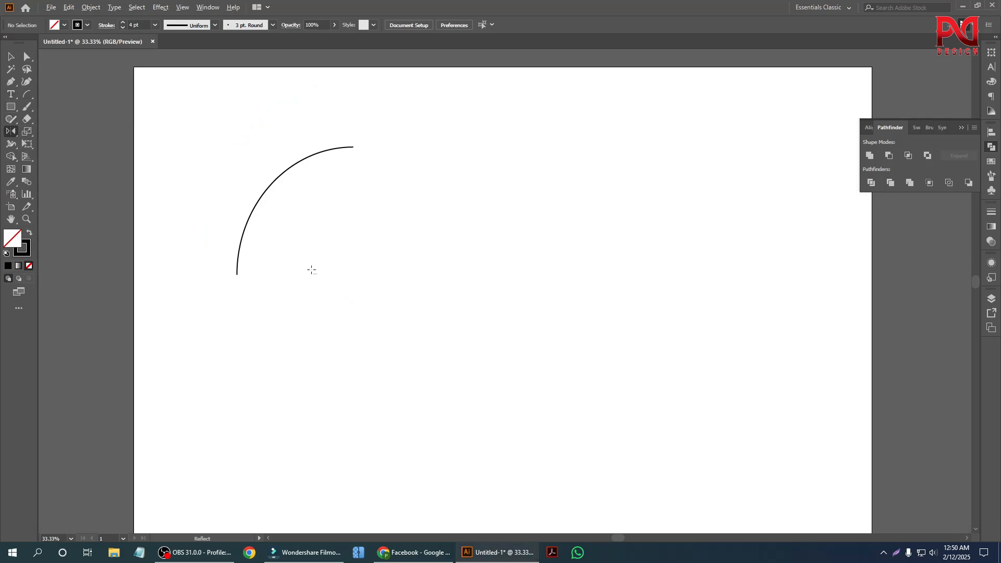
scroll(312, 270, "up", 1)
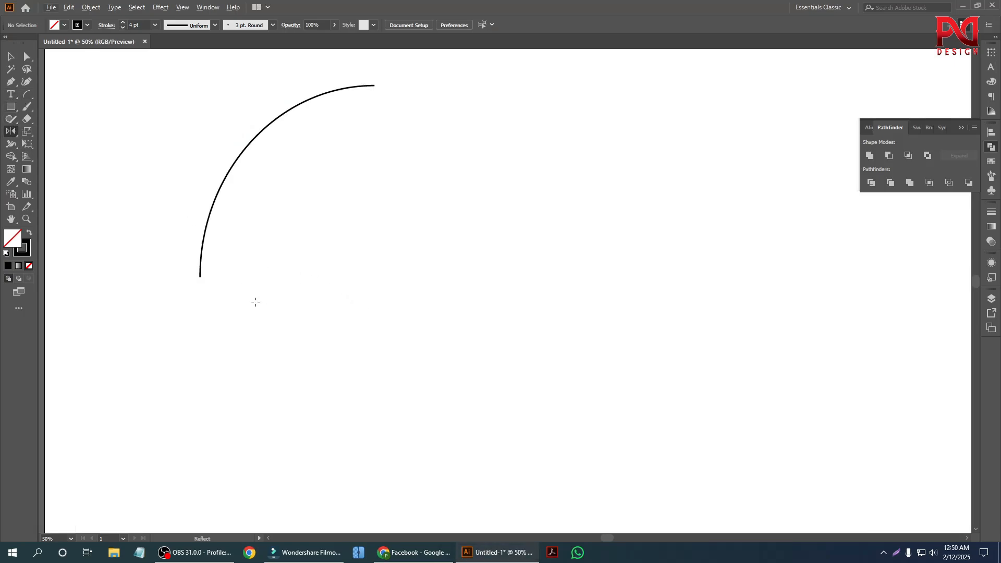
left_click(200, 276)
scroll(261, 269, "up", 1)
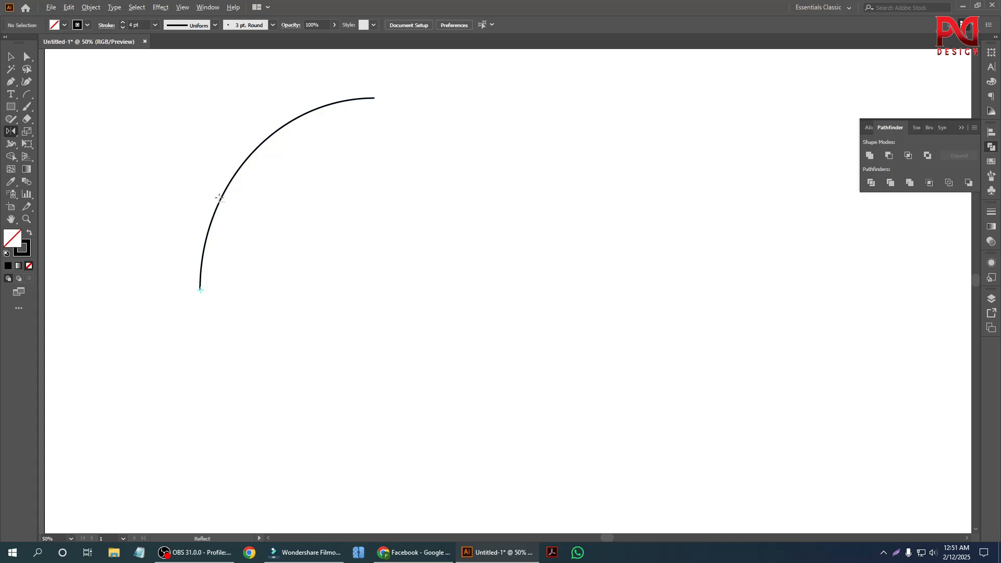
left_click(200, 290)
key("v")
left_click_drag(164, 128, 378, 383)
left_click_drag(146, 161, 305, 310)
left_click(11, 131)
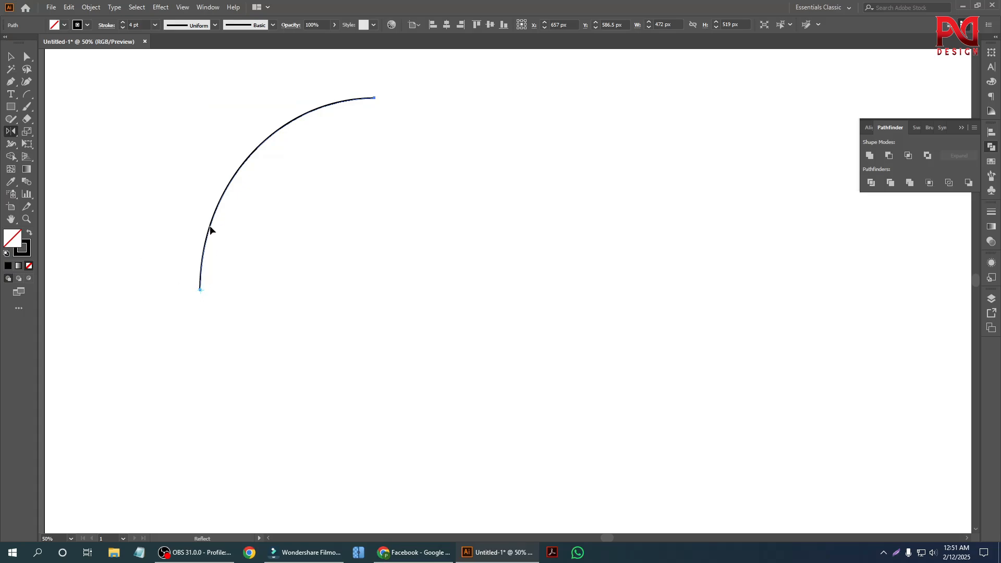
left_click_drag(212, 219, 259, 278)
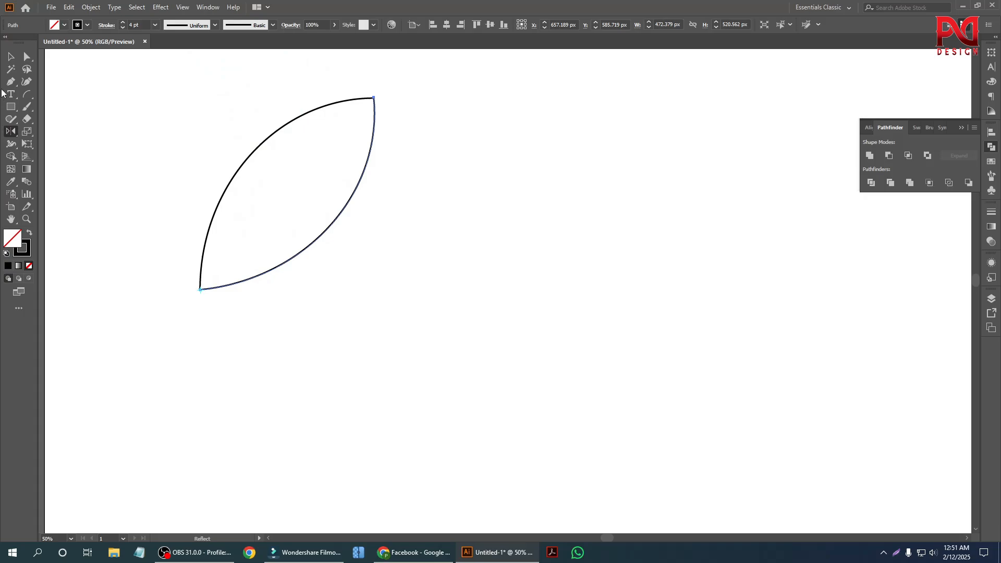
Select both arcs of the leaf and swap their fill and stroke to make the leaf solid black, with nothing left selected.
left_click(11, 56)
left_click(162, 161)
left_click_drag(156, 141, 399, 353)
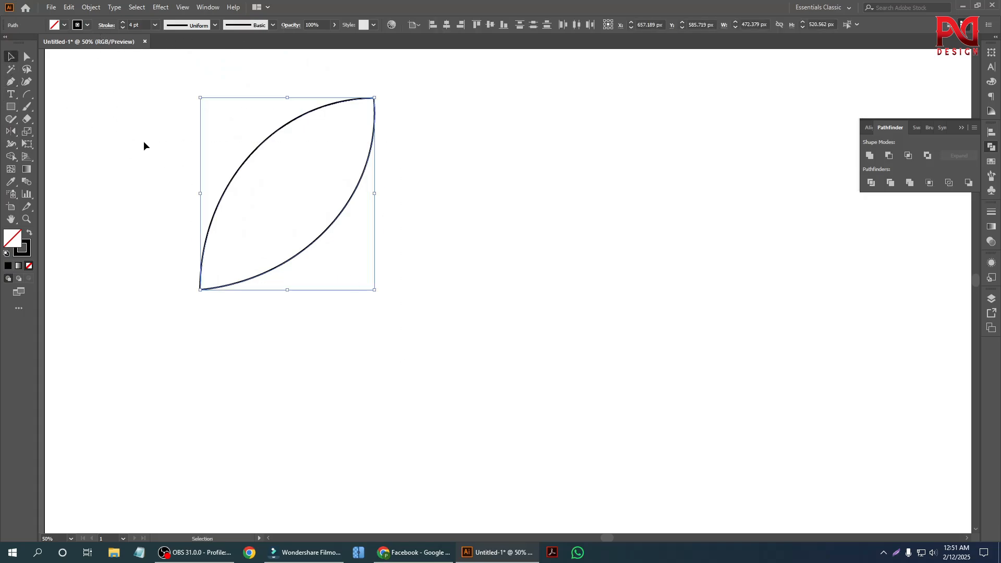
scroll(355, 325, "down", 1)
scroll(315, 291, "up", 1)
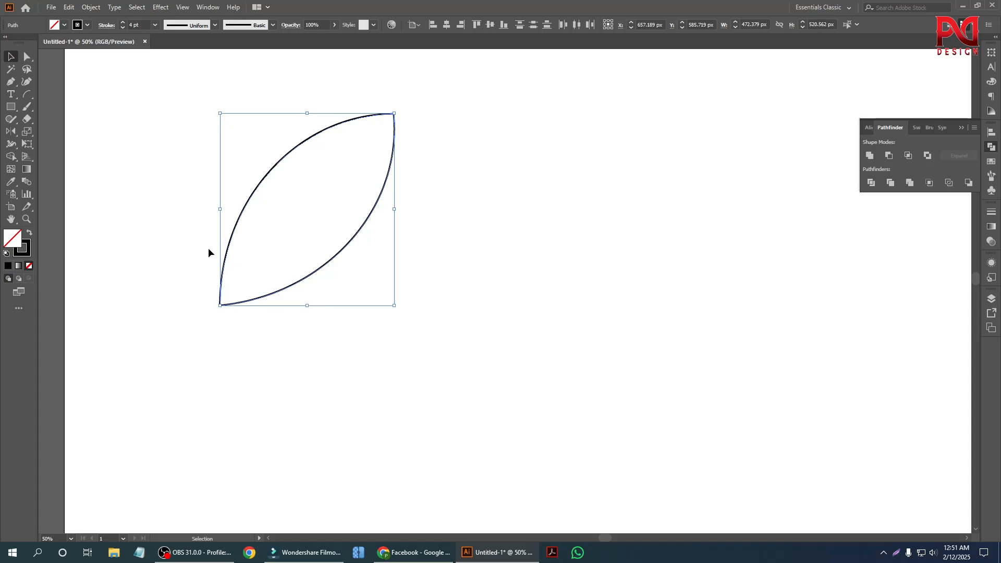
left_click(87, 24)
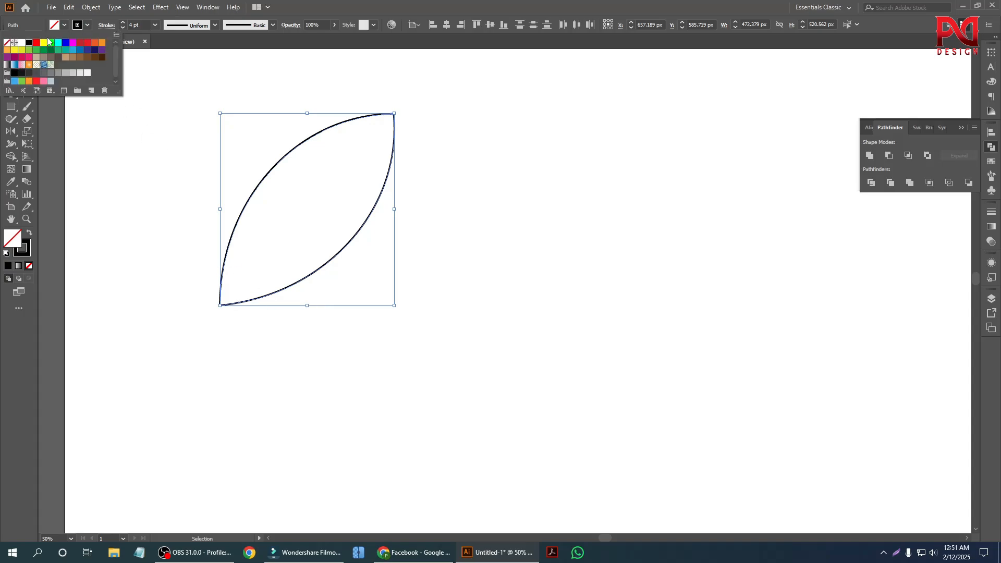
key("shift+x")
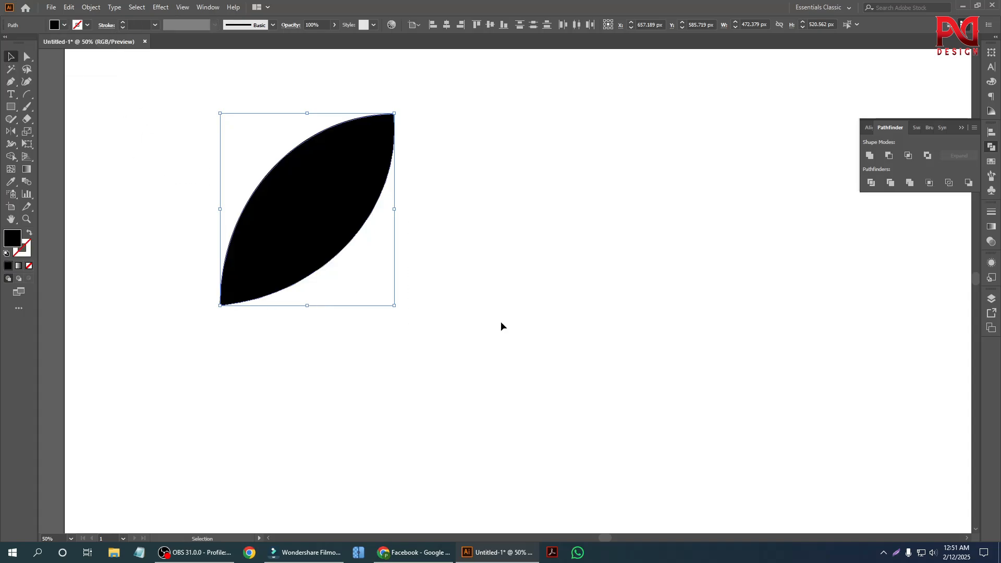
left_click(367, 302)
Draw an arc about 525 px wide and 683 px high beside the solid leaf with the Arc tool, replacing the first attempt.
scroll(309, 313, "down", 1)
scroll(321, 320, "up", 1)
scroll(257, 323, "down", 1)
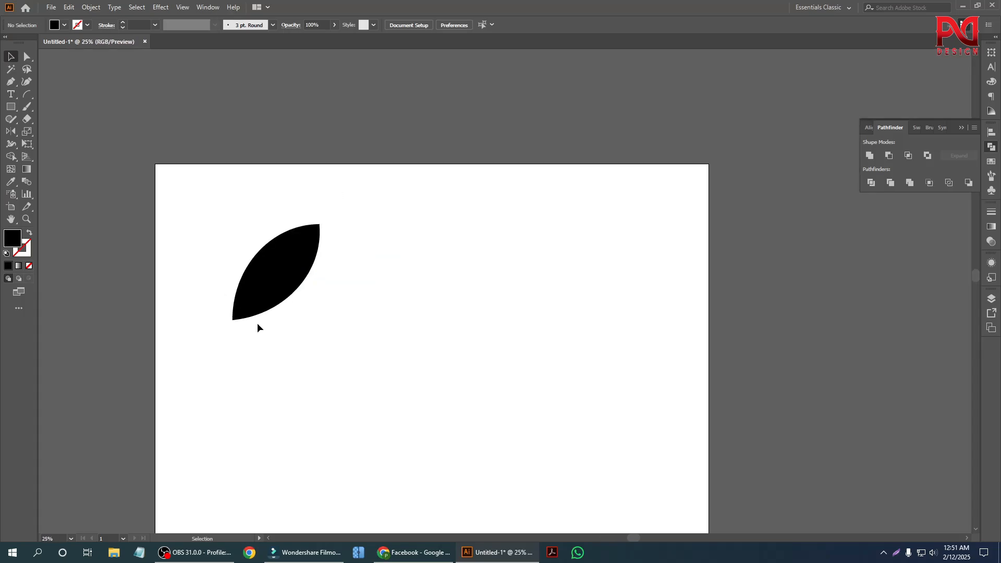
scroll(291, 294, "down", 1)
scroll(295, 318, "up", 1)
scroll(273, 312, "down", 1)
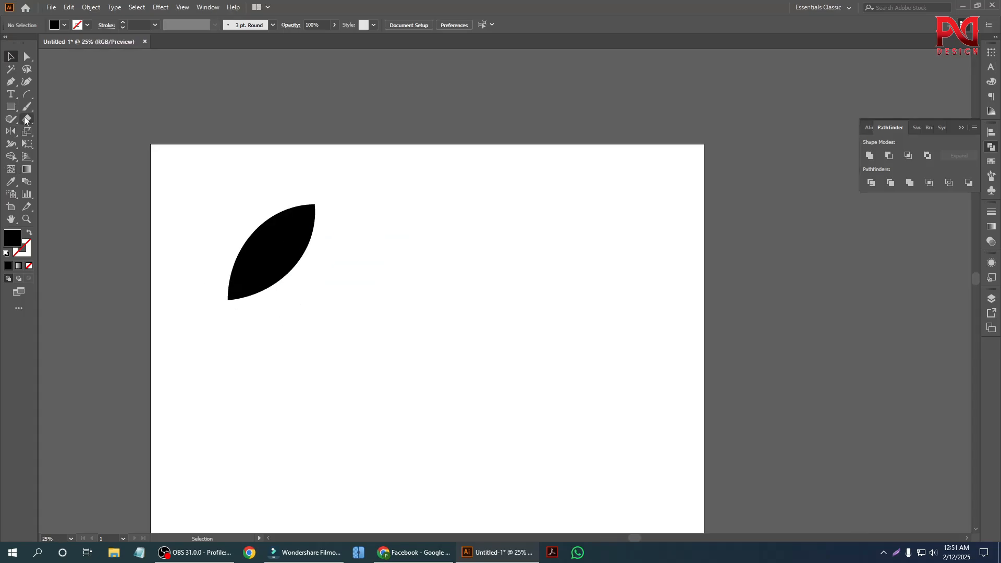
right_click(27, 99)
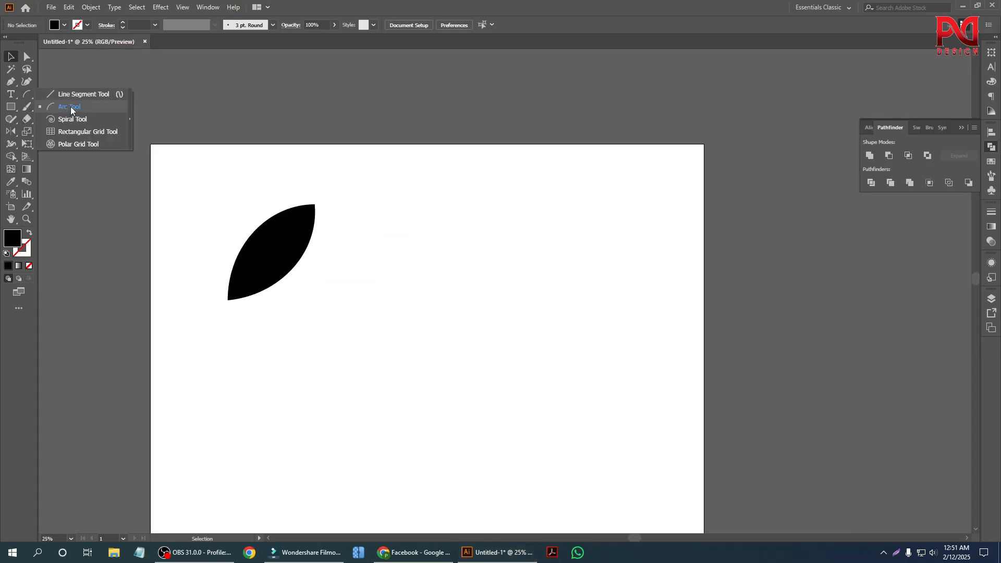
left_click(71, 106)
scroll(413, 354, "down", 1)
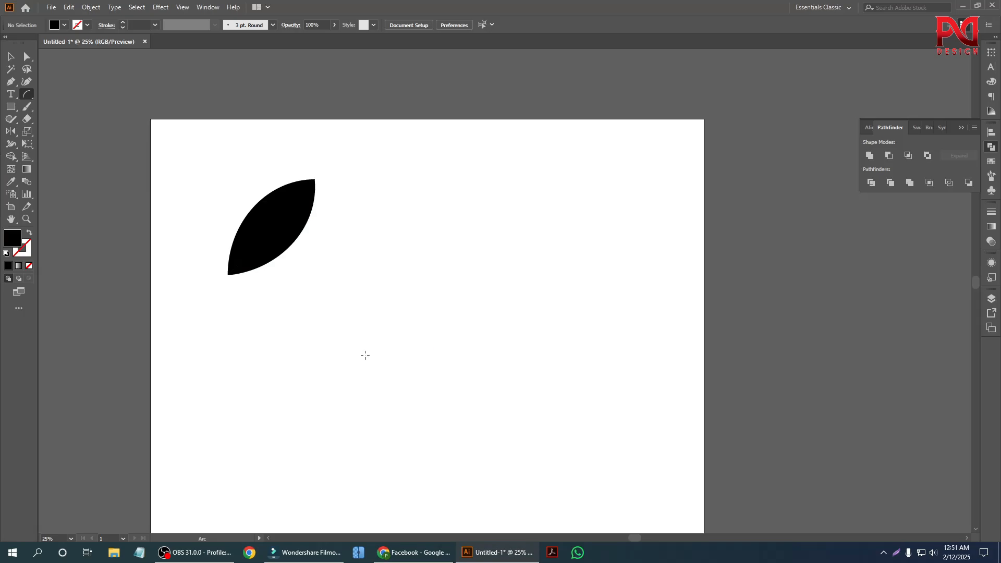
left_click_drag(303, 360, 407, 244)
key("ctrl+z")
left_click_drag(404, 295, 498, 167)
scroll(506, 196, "up", 1)
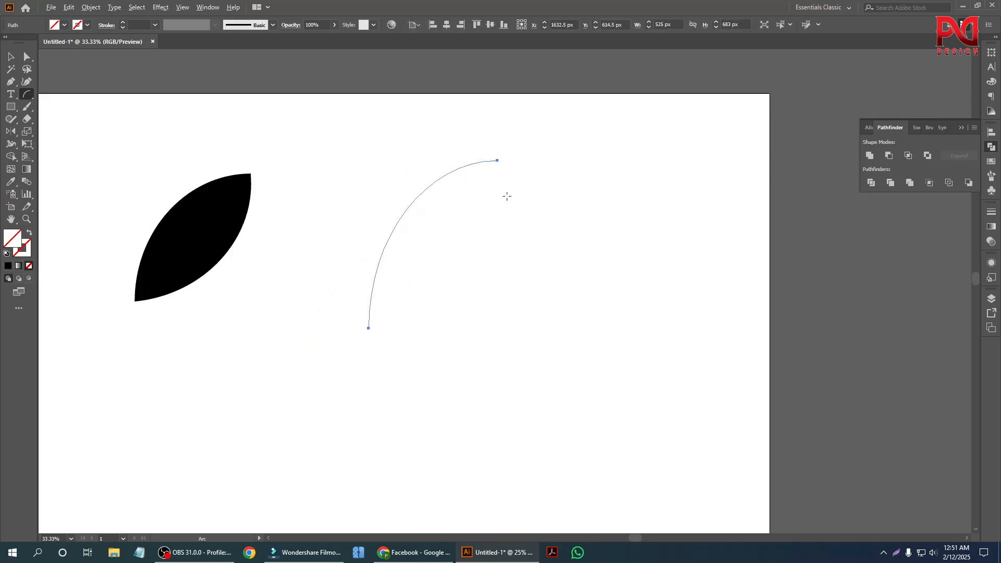
Give the new arc a black stroke and increase its weight to 16 pt.
left_click(17, 57)
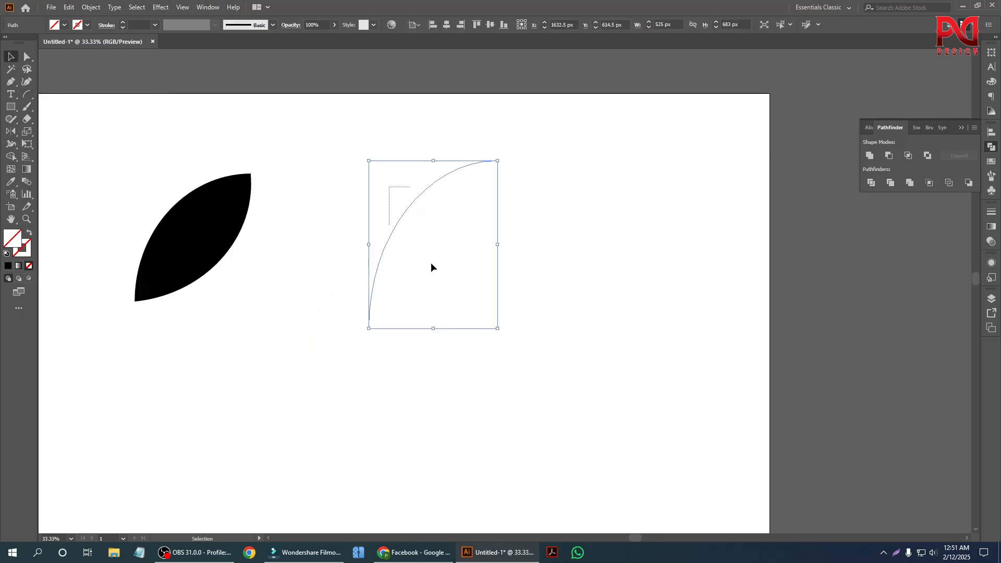
left_click(123, 22)
left_click(123, 21)
left_click(123, 22)
left_click(123, 21)
left_click(123, 22)
left_click(123, 21)
left_click(123, 21)
left_click(123, 21)
left_click(123, 22)
left_click(123, 22)
left_click(123, 21)
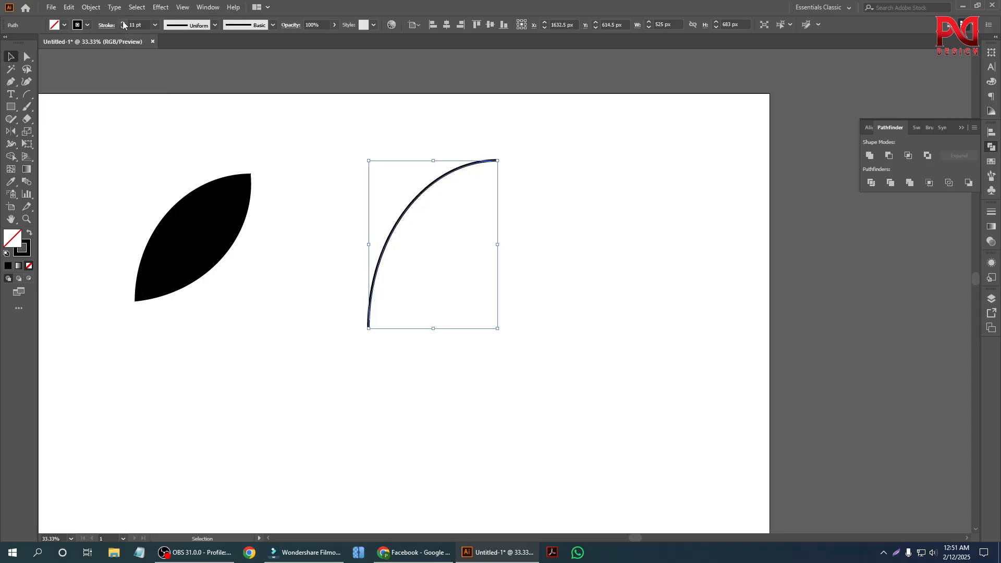
left_click(123, 22)
left_click(123, 22)
left_click(123, 21)
left_click(123, 22)
left_click(123, 21)
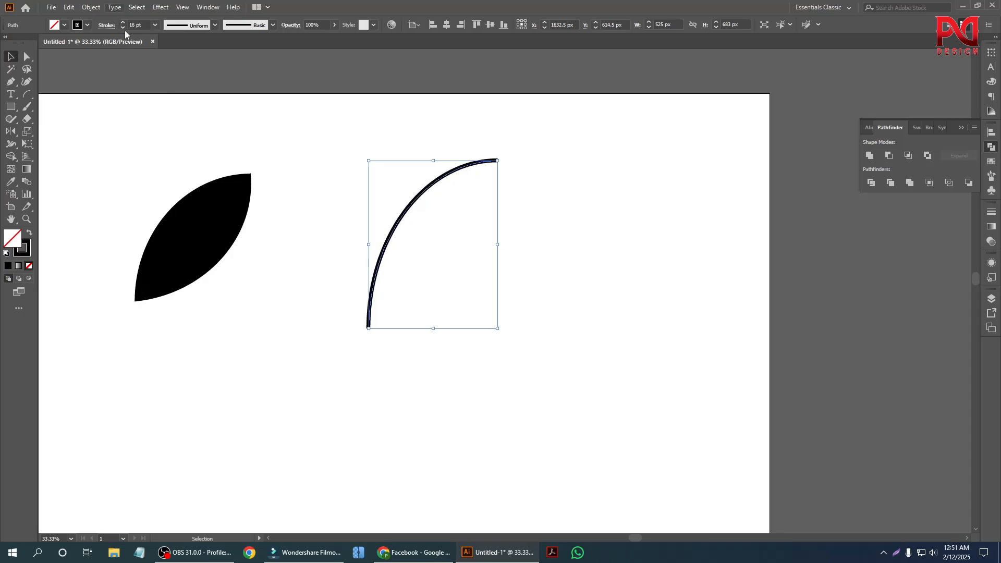
Apply the lens-shaped width profile, tapered at both ends, to the arc and raise its stroke weight to 21 pt.
left_click(196, 28)
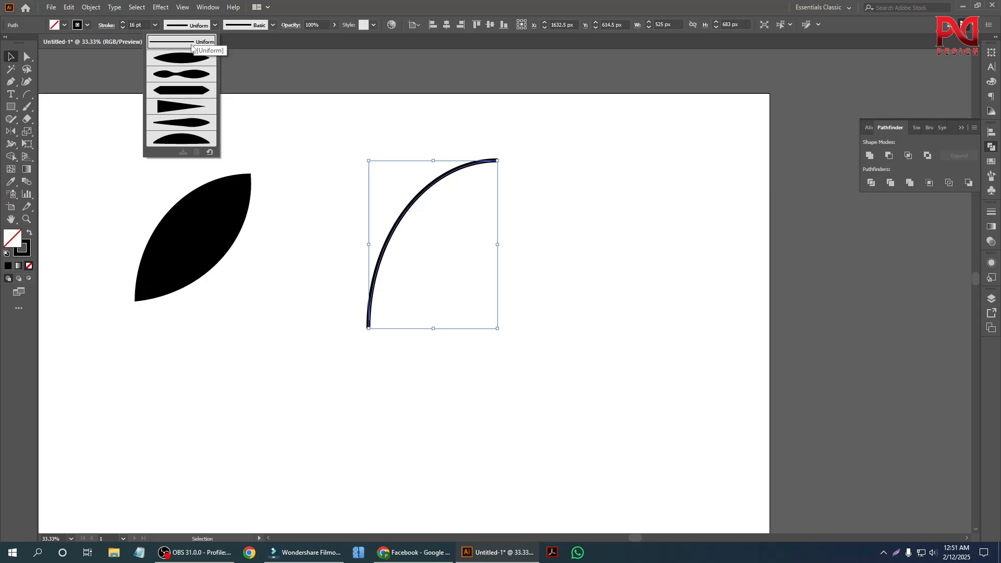
left_click(206, 52)
left_click_drag(334, 139, 500, 288)
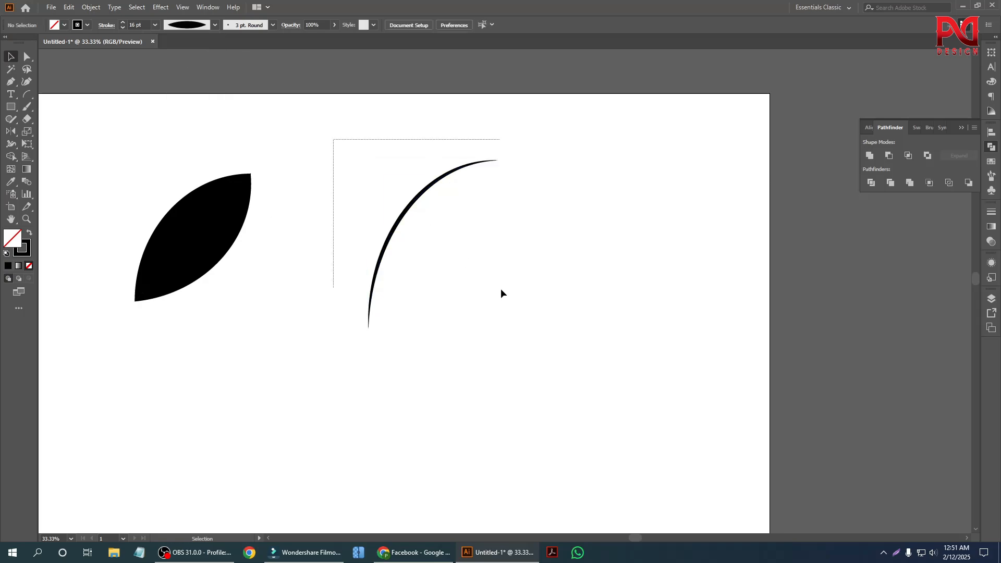
left_click(122, 22)
left_click(122, 22)
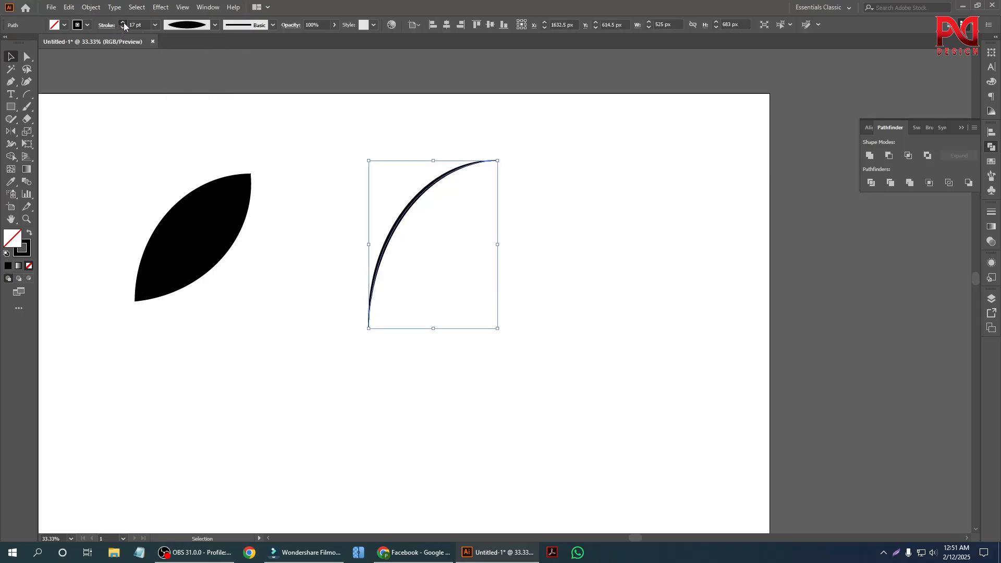
left_click(123, 22)
left_click(123, 22)
left_click(122, 22)
left_click(345, 222)
left_click_drag(338, 162, 474, 317)
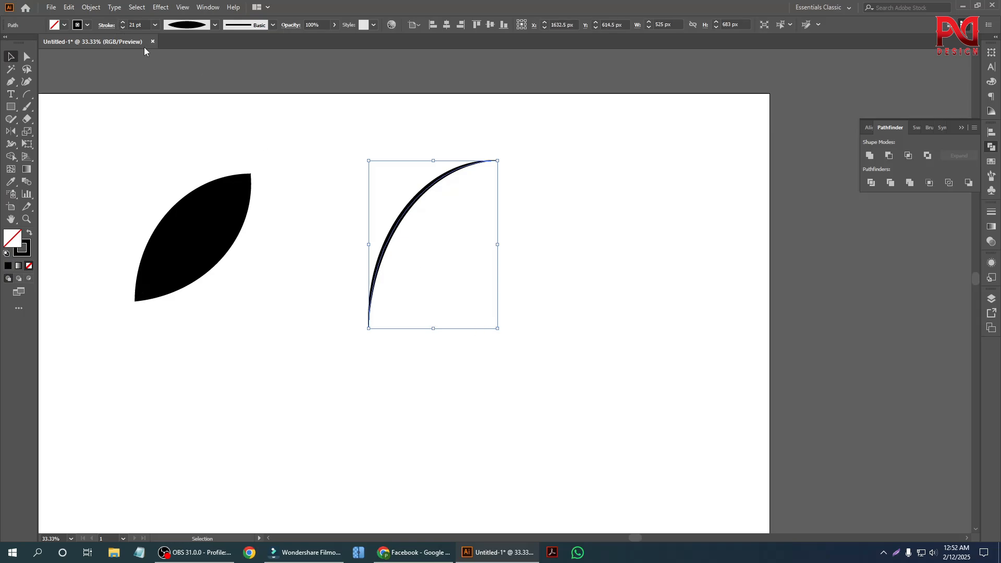
Try the double-bulge width profile and the straight-sided profile with pointed ends on the arc.
left_click(185, 29)
left_click(188, 77)
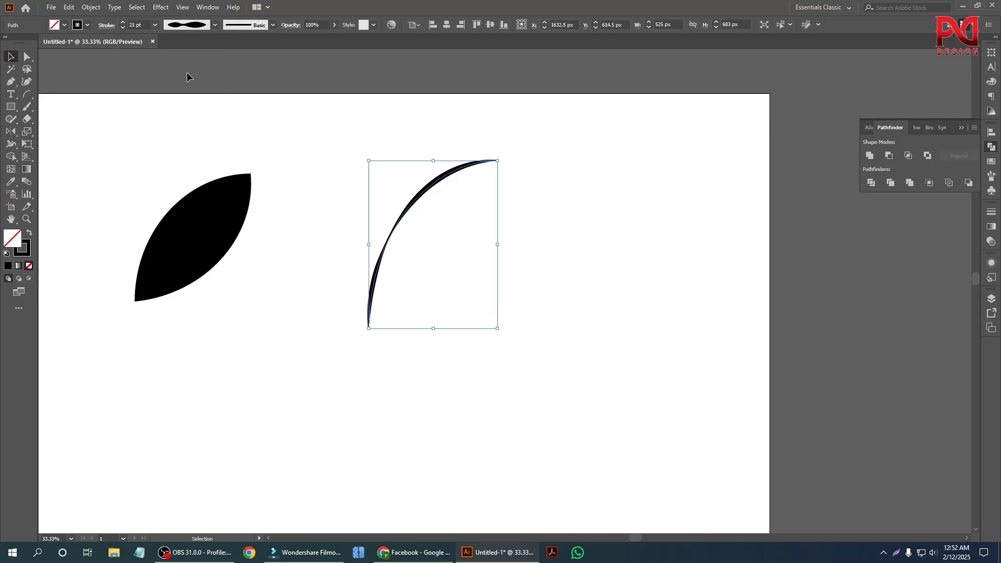
left_click_drag(354, 136, 518, 361)
left_click(187, 31)
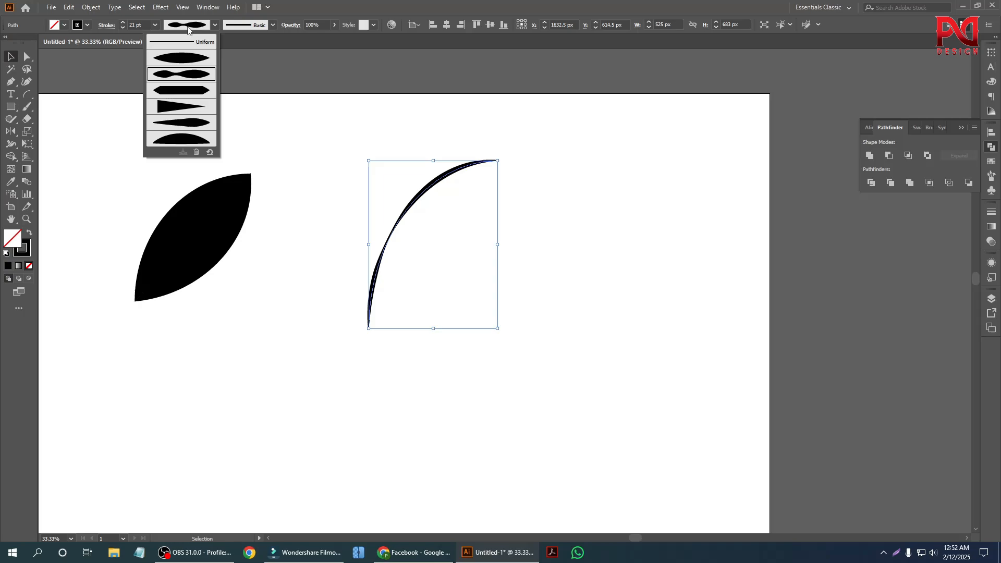
left_click(191, 93)
left_click(350, 200)
left_click_drag(364, 188, 417, 223)
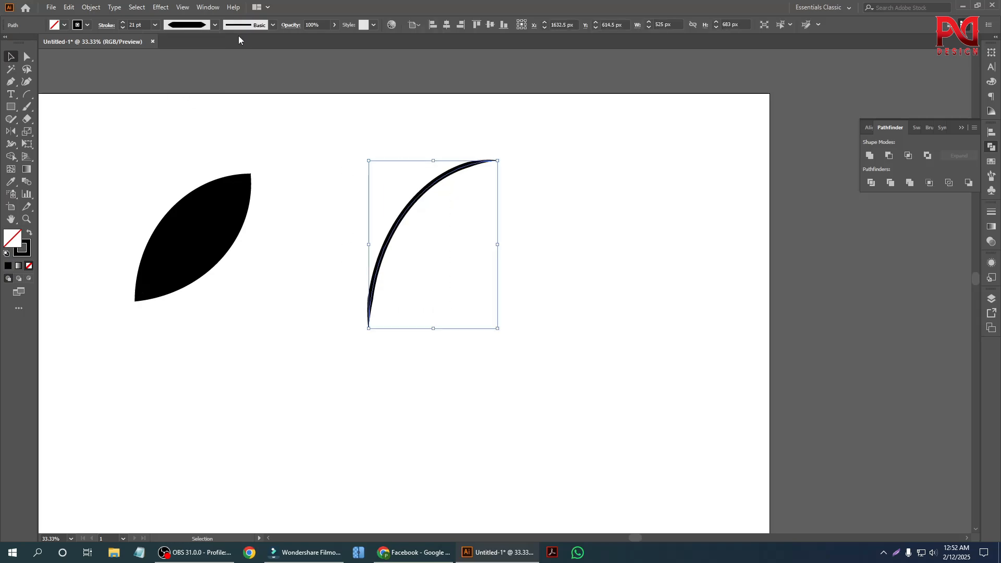
Set the arc's width profile back to the lens shape tapered at both ends and deselect it.
left_click(194, 26)
left_click(192, 59)
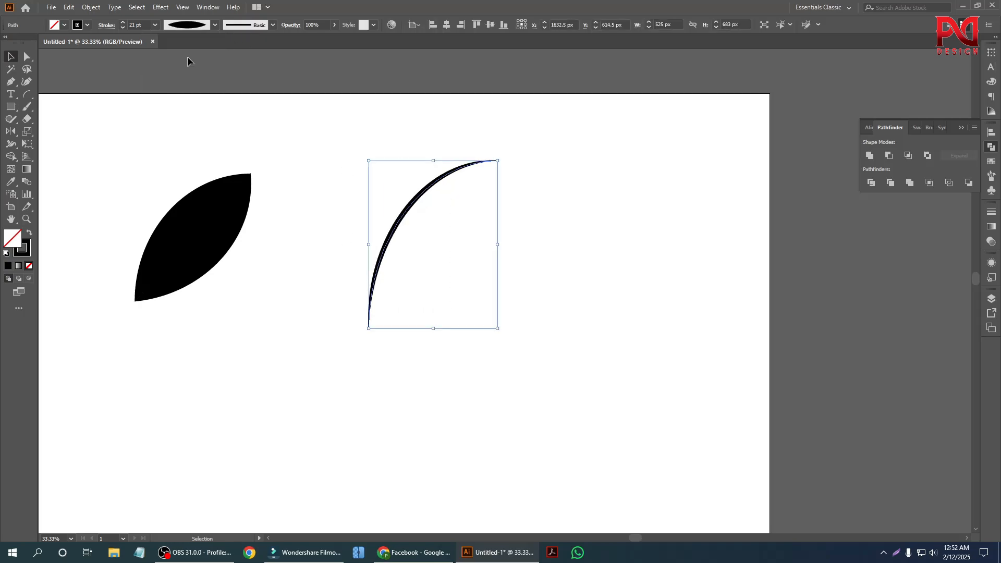
left_click(325, 226)
Create a mirrored copy of the 21 pt arc with the Reflect tool about its lower endpoint, closing a leaf outline.
left_click_drag(335, 195, 434, 316)
scroll(333, 266, "down", 2)
left_click(10, 131)
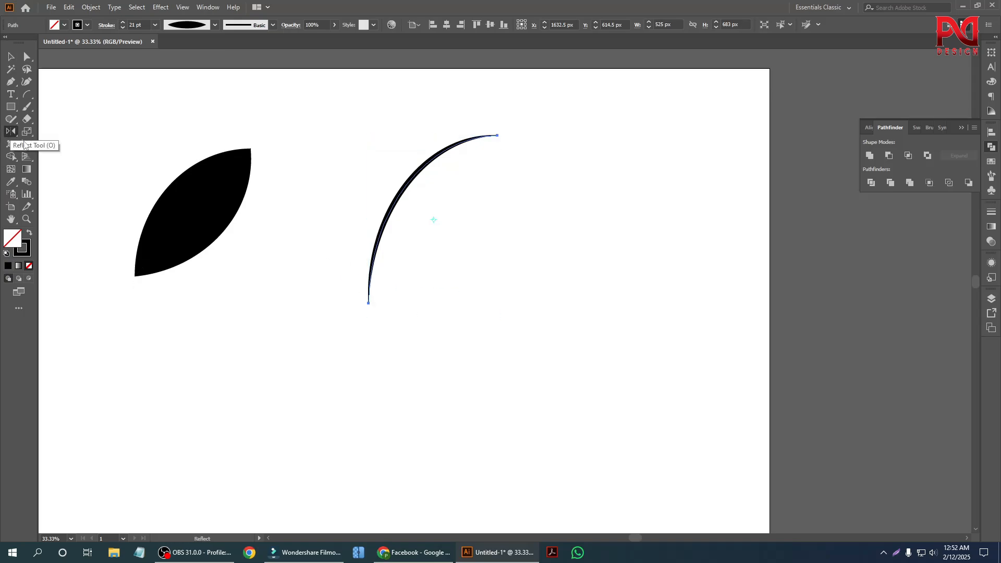
scroll(375, 308, "up", 1)
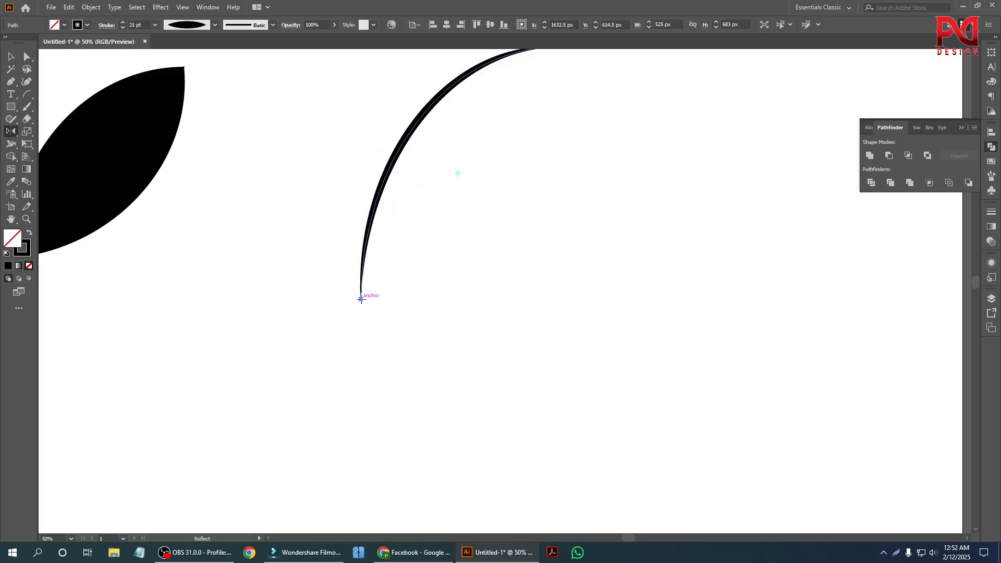
scroll(303, 312, "down", 1)
scroll(338, 325, "up", 3)
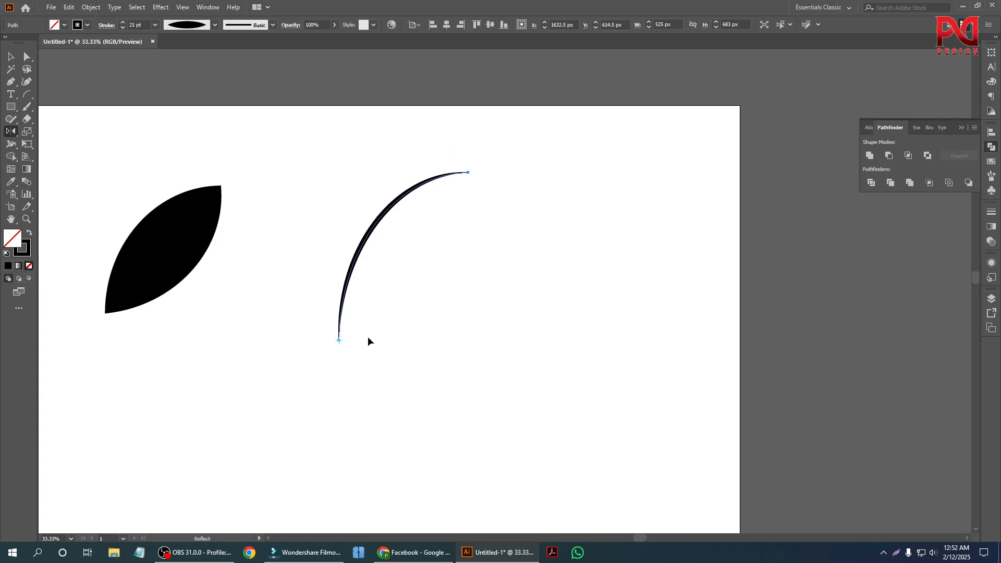
left_click_drag(359, 257, 418, 301)
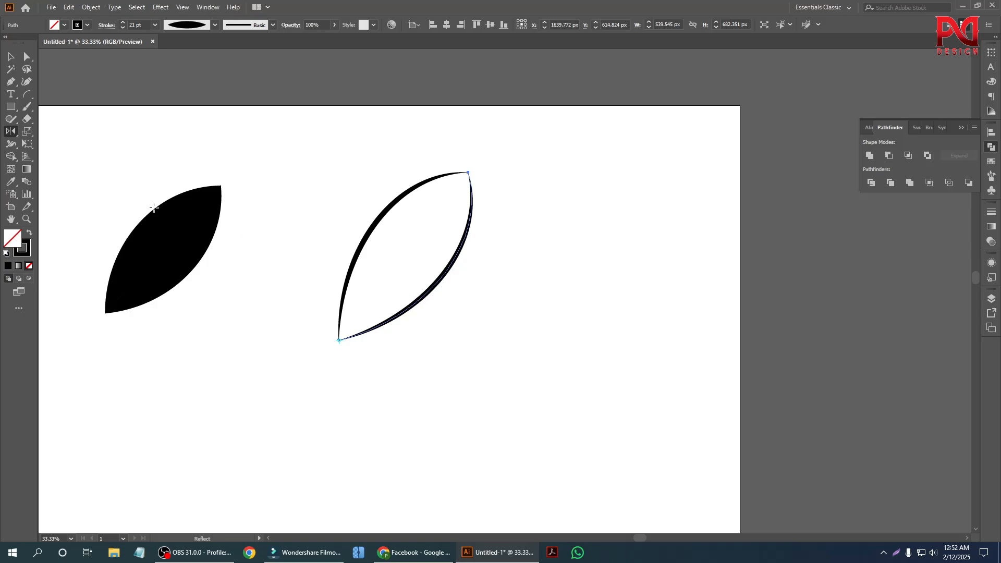
Try the triangular width profile and the off-centre teardrop profile on both arcs of the leaf outline.
left_click(11, 56)
left_click(312, 184)
left_click_drag(353, 194, 512, 340)
left_click(193, 24)
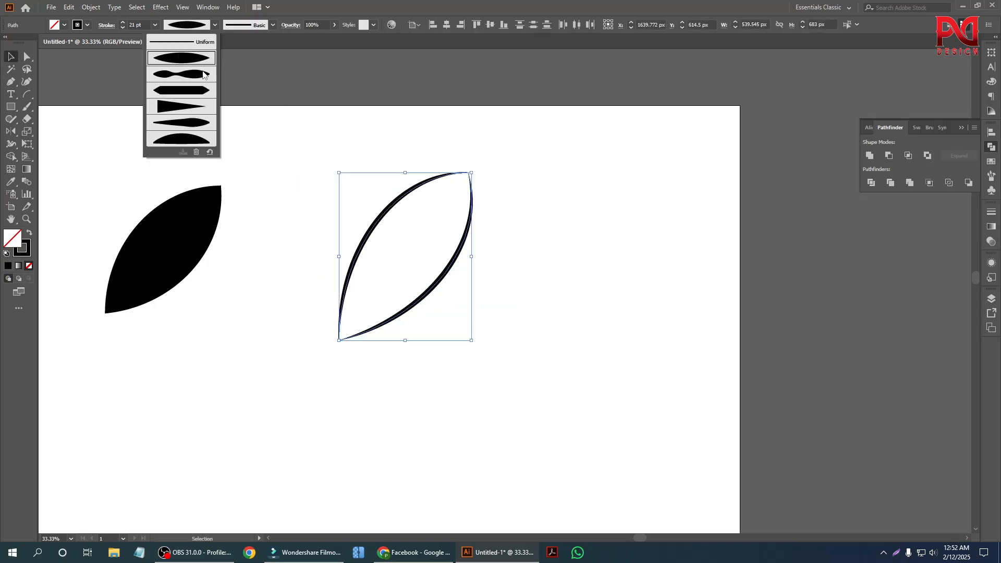
left_click(175, 108)
left_click(278, 193)
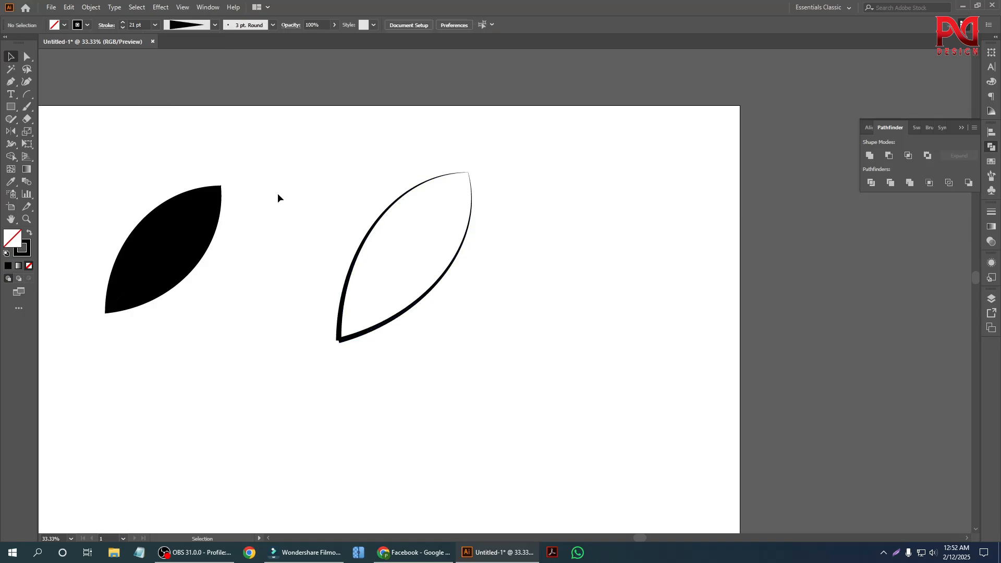
left_click_drag(283, 163, 542, 383)
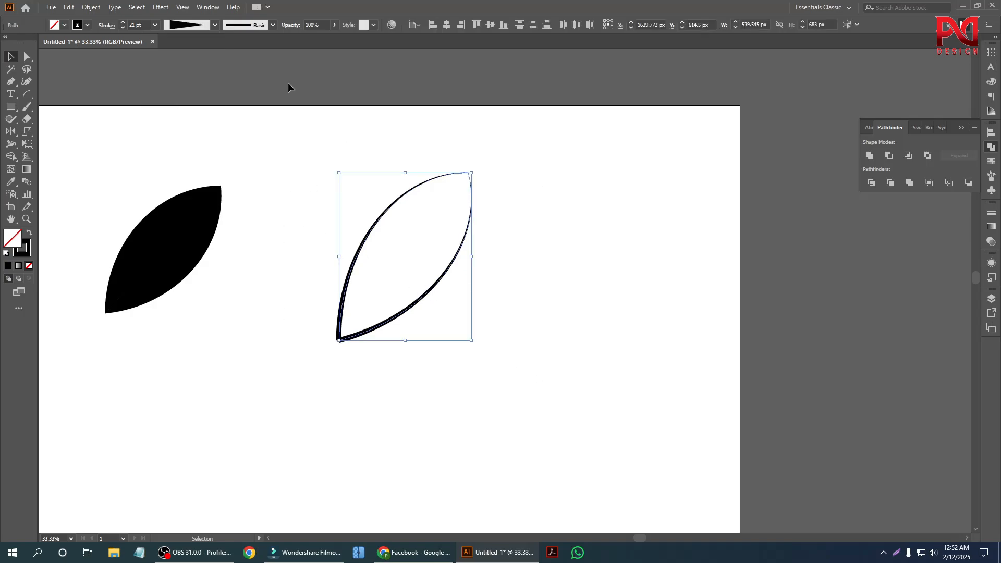
left_click(184, 28)
left_click(183, 123)
left_click(307, 141)
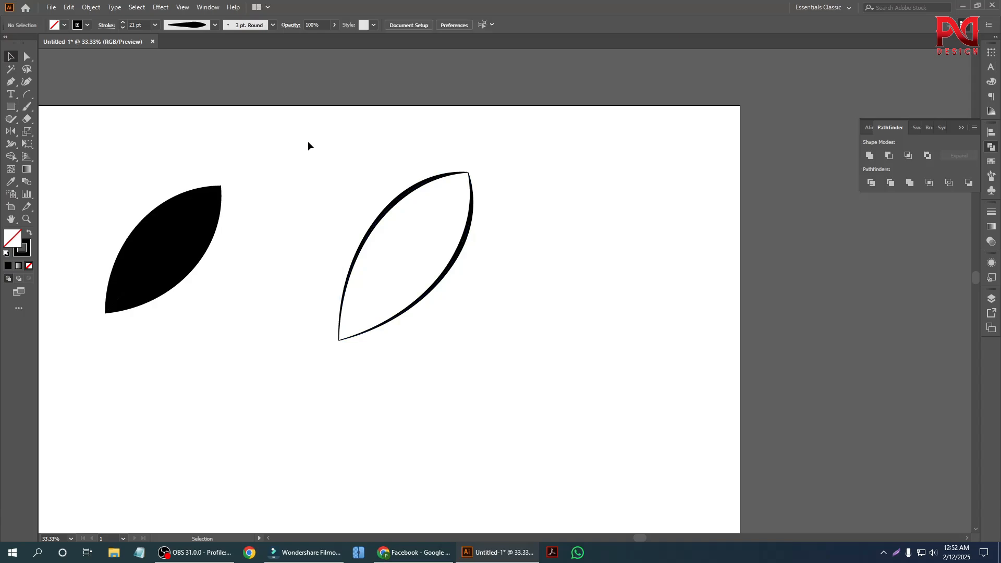
Apply the half-dome width profile, flat on one side, to both arcs of the leaf outline and deselect them.
left_click_drag(307, 140, 517, 298)
left_click(183, 28)
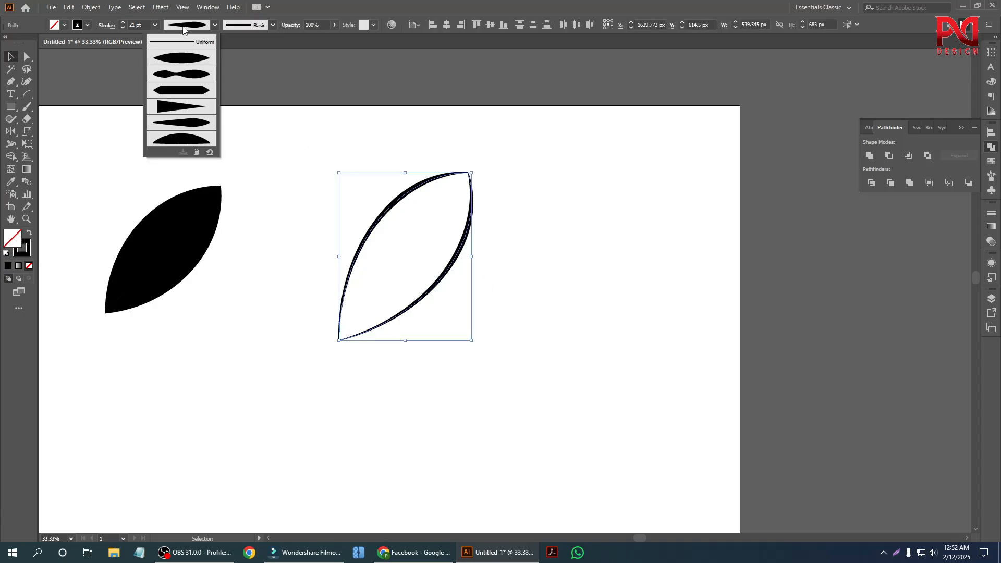
left_click(185, 139)
left_click(323, 171)
Draw an arc about 455 px wide and 621 px high below the solid leaf with the Arc tool.
scroll(500, 272, "down", 1)
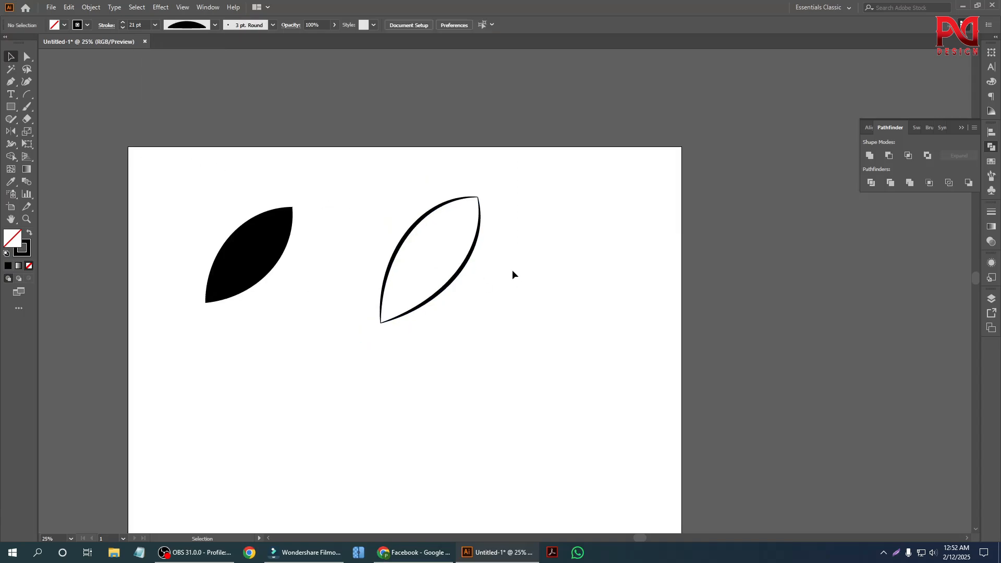
scroll(511, 274, "down", 1)
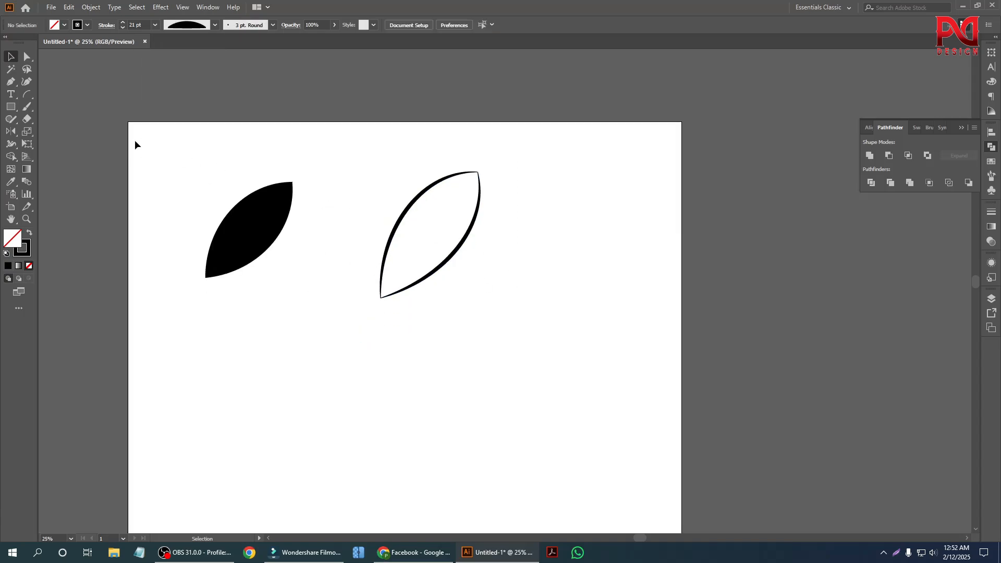
left_click(27, 94)
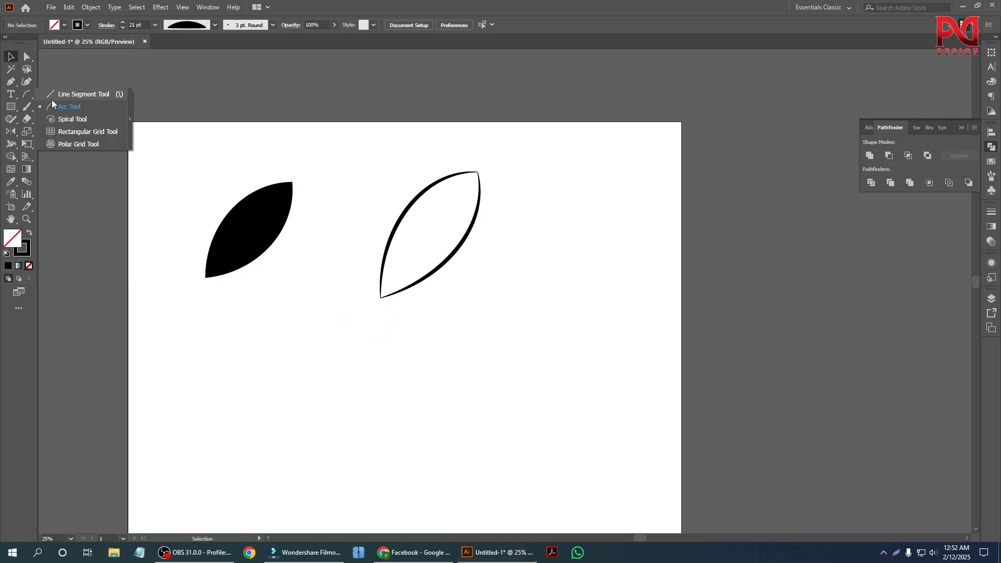
left_click(67, 106)
scroll(302, 334, "down", 4)
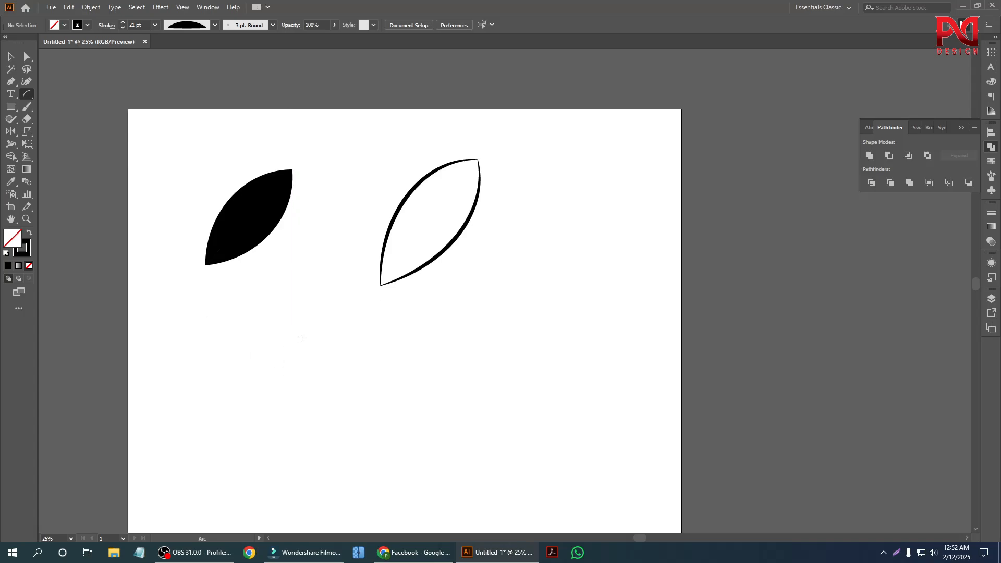
left_click_drag(239, 357, 323, 242)
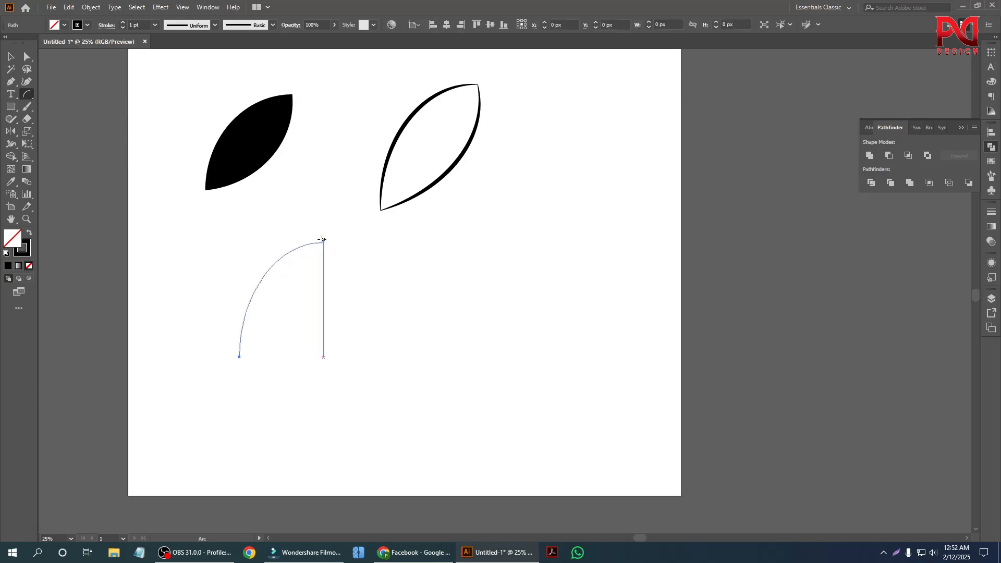
left_click(10, 57)
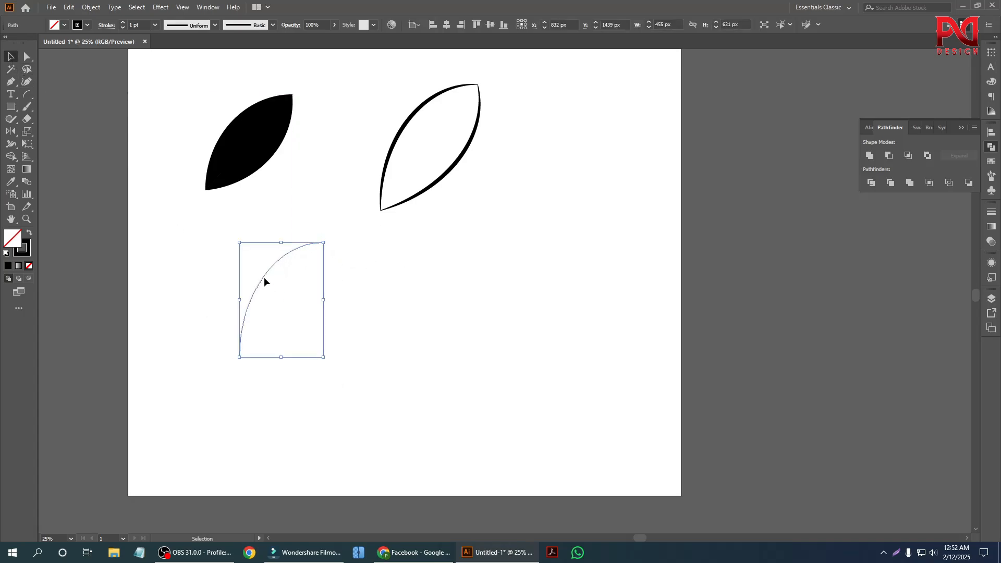
Delete the arc below the solid leaf and draw a new arc about 413 px wide and 411 px high in that area.
left_click_drag(179, 223, 333, 383)
key("Delete")
scroll(314, 360, "up", 4)
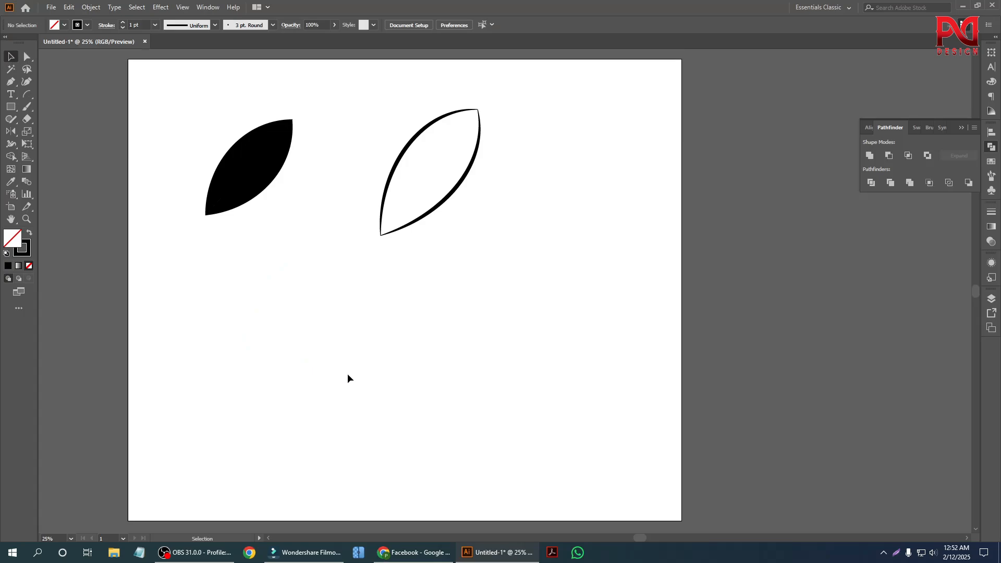
scroll(170, 223, "down", 2)
left_click(27, 94)
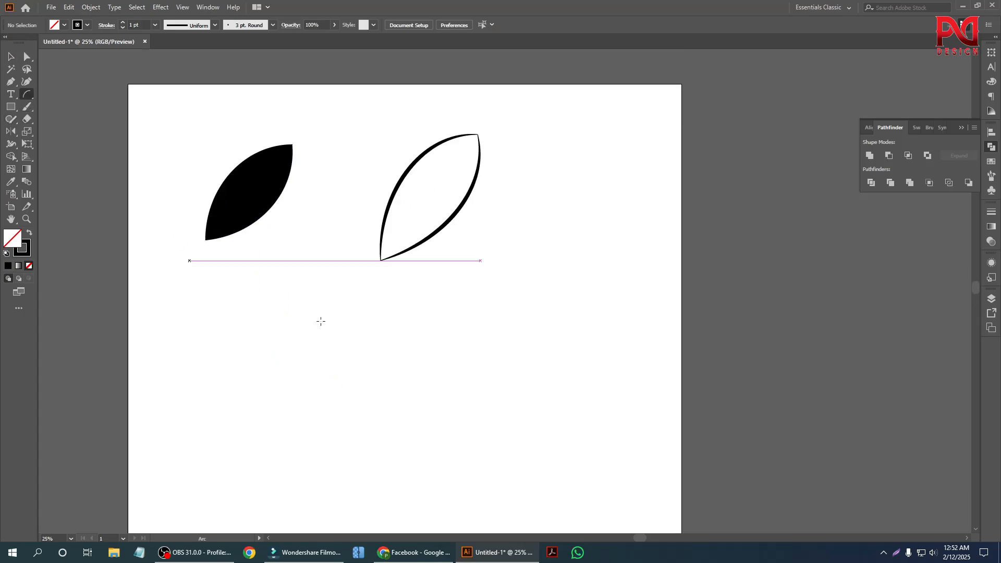
scroll(365, 339, "down", 3)
scroll(329, 384, "up", 1)
mouse_move(272, 370)
left_mouse_down()
mouse_move(316, 271)
mouse_move(373, 268)
left_mouse_up()
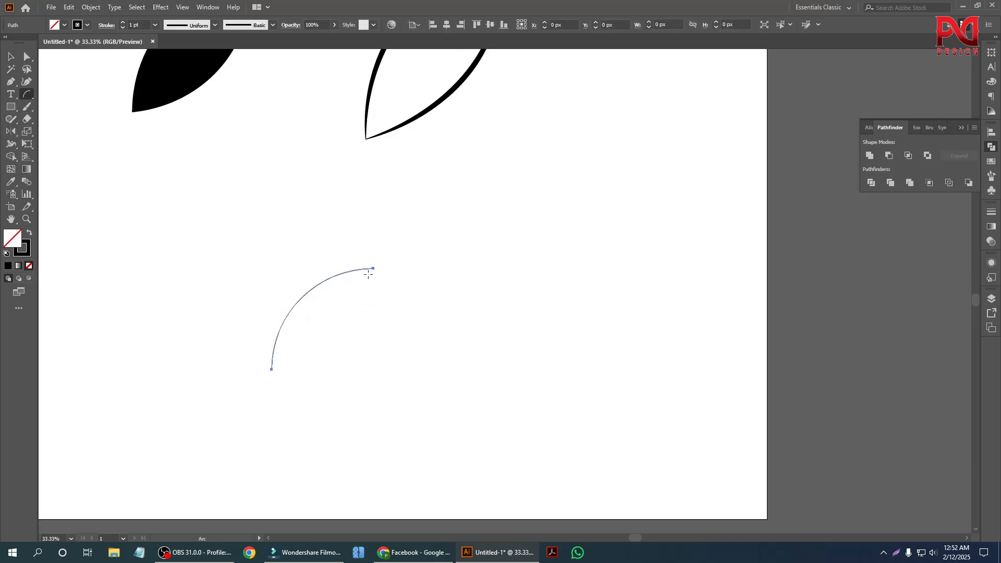
Set the new arc's stroke weight to 7 pt.
left_click(123, 23)
left_click(123, 23)
left_click(123, 22)
left_click(123, 23)
left_click(123, 23)
left_click(123, 23)
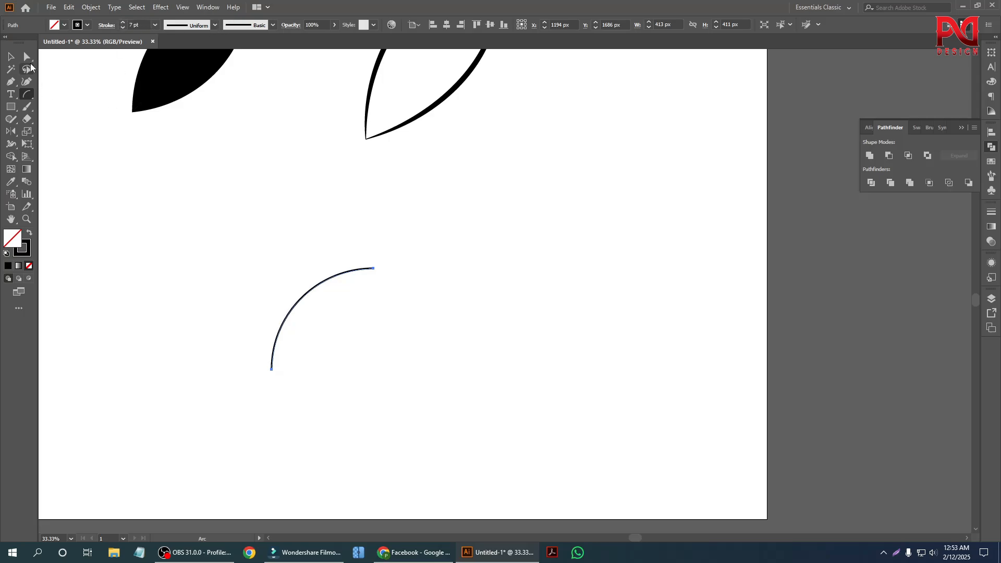
Move the 7 pt arc straight up to a Y position of about 1408 px and deselect it.
left_click(10, 57)
scroll(283, 240, "down", 1)
left_click(304, 252)
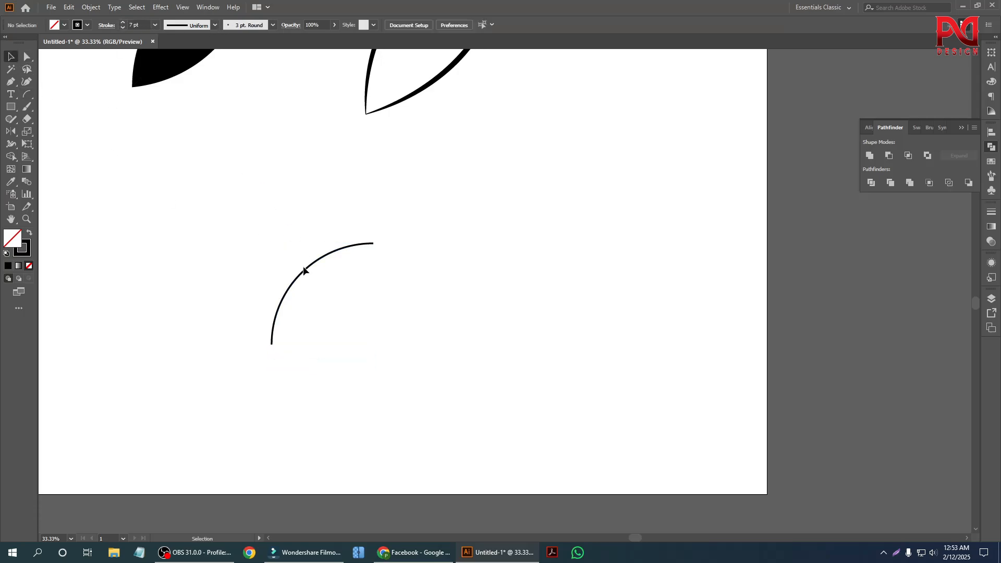
left_click_drag(302, 265, 302, 197)
left_click(164, 152)
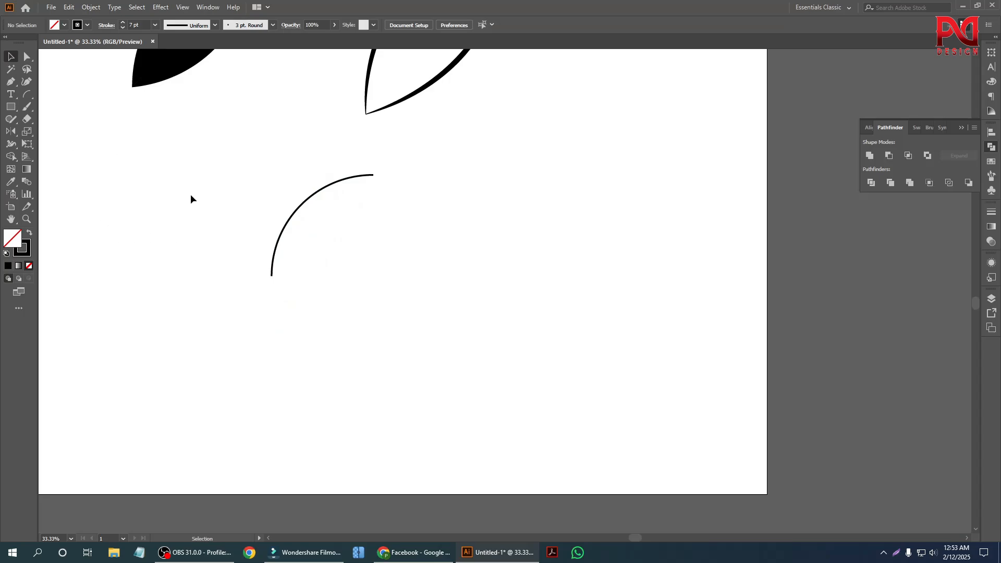
Create a copy of the arc rotated slightly clockwise about its lower endpoint with the Rotate tool.
left_click(8, 132)
key("r")
left_click(270, 276)
left_click(10, 56)
left_click_drag(241, 222, 396, 347)
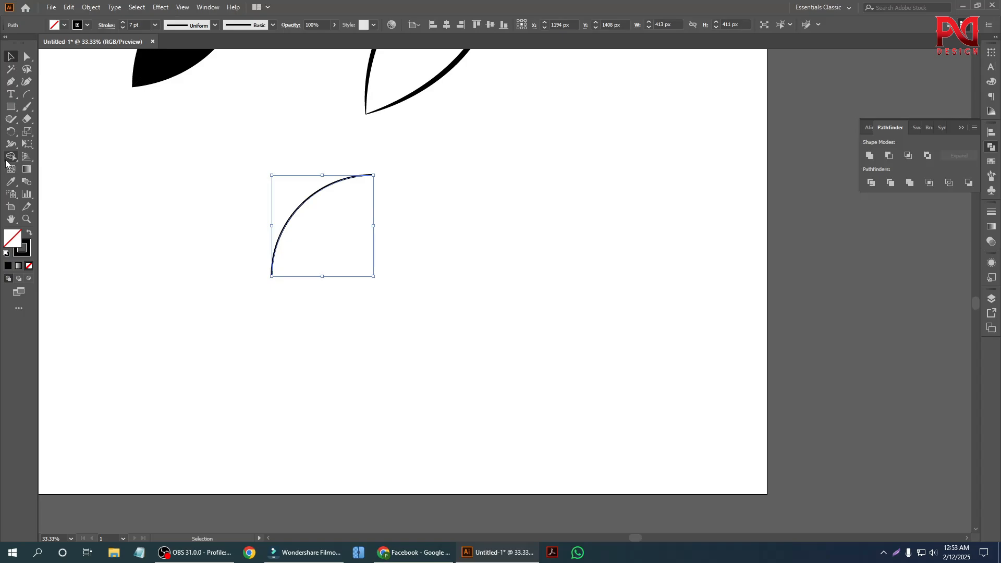
left_click(11, 132)
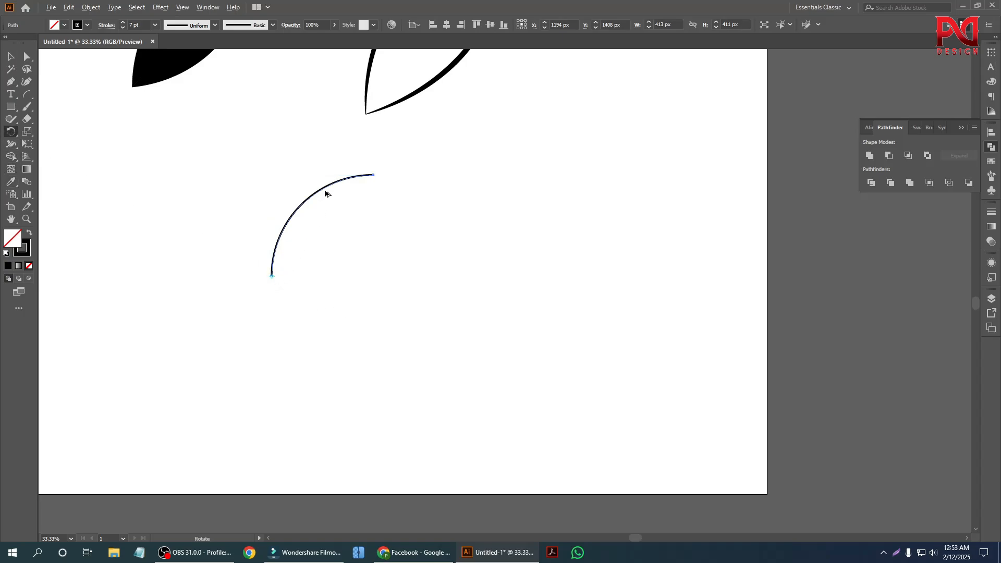
left_click_drag(326, 191, 342, 225)
Repeat the rotated copy of the arc until the arcs form a full pinwheel around the shared endpoint, and deselect.
scroll(354, 326, "down", 1, "alt")
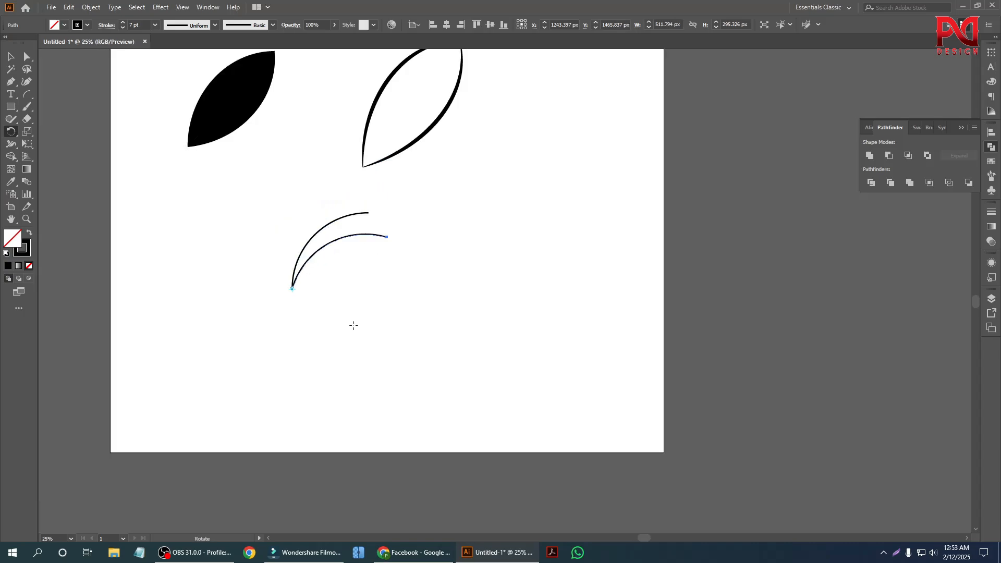
key("ctrl+d")
key("ctrl+d")
key("ctrl+d")
key("ctrl+d")
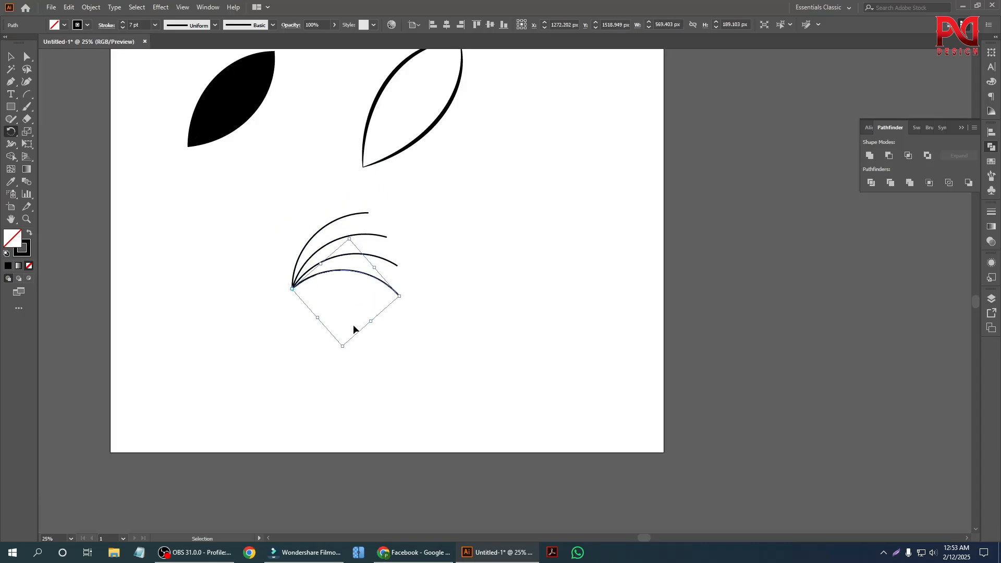
key("ctrl+d")
key("ctrl+d")
key("ctrl+d")
key("ctrl+d")
key("ctrl+d")
key("ctrl+d")
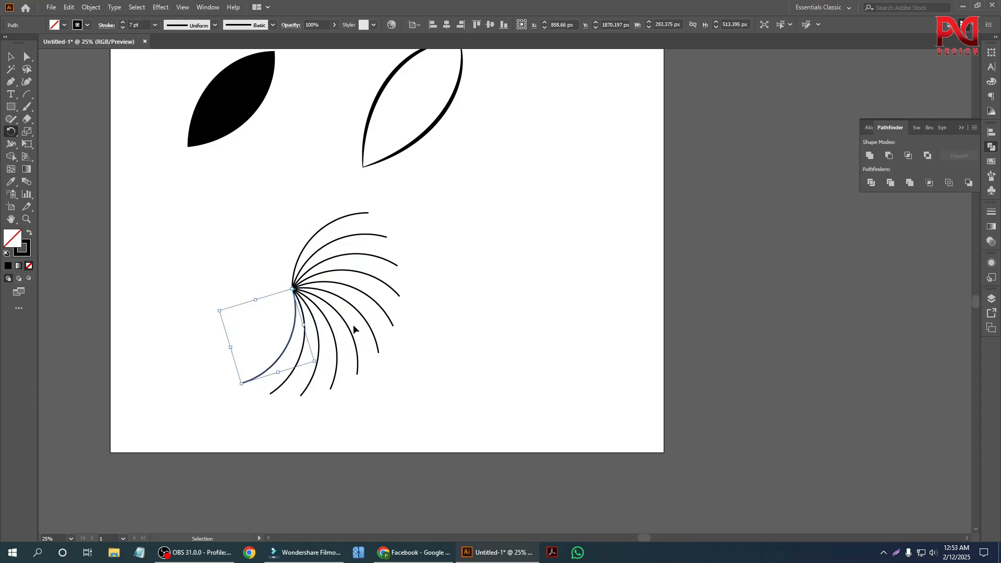
key("ctrl+d")
key("ctrl+d")
key("ctrl+d")
key("ctrl+d")
key("ctrl+d")
key("ctrl+d")
key("ctrl+d")
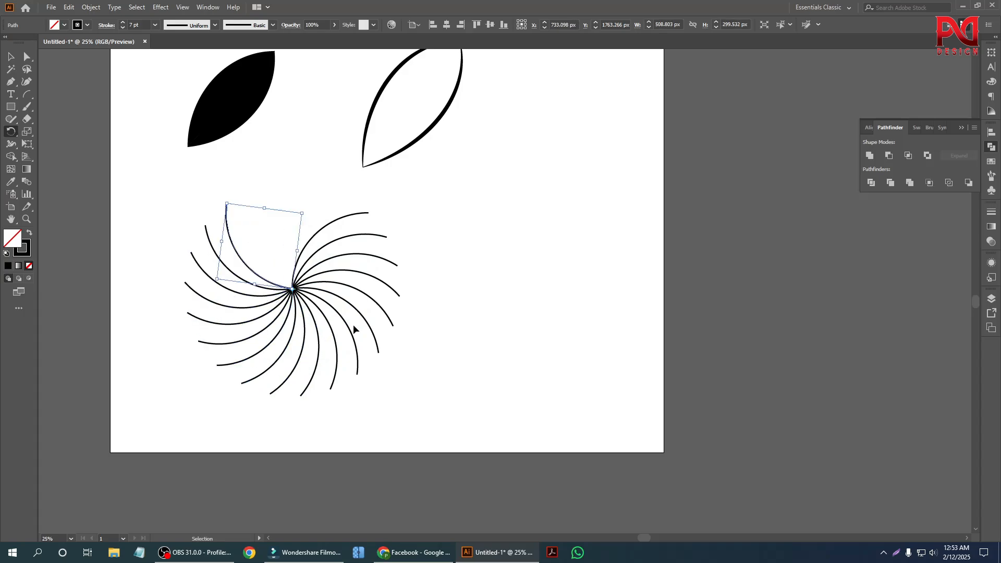
key("ctrl+d")
key("ctrl+d")
key("ctrl+d")
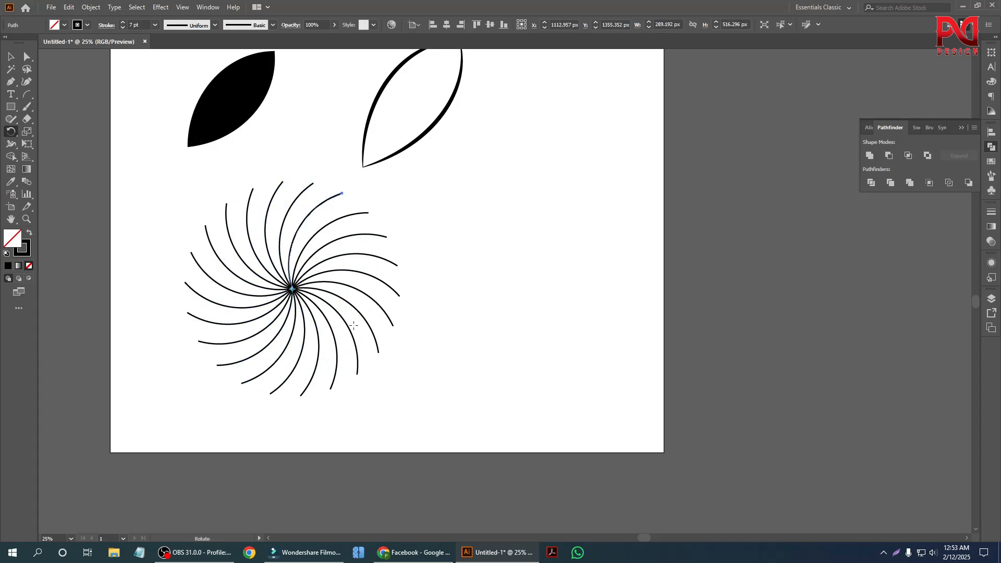
key("v")
left_click(120, 292)
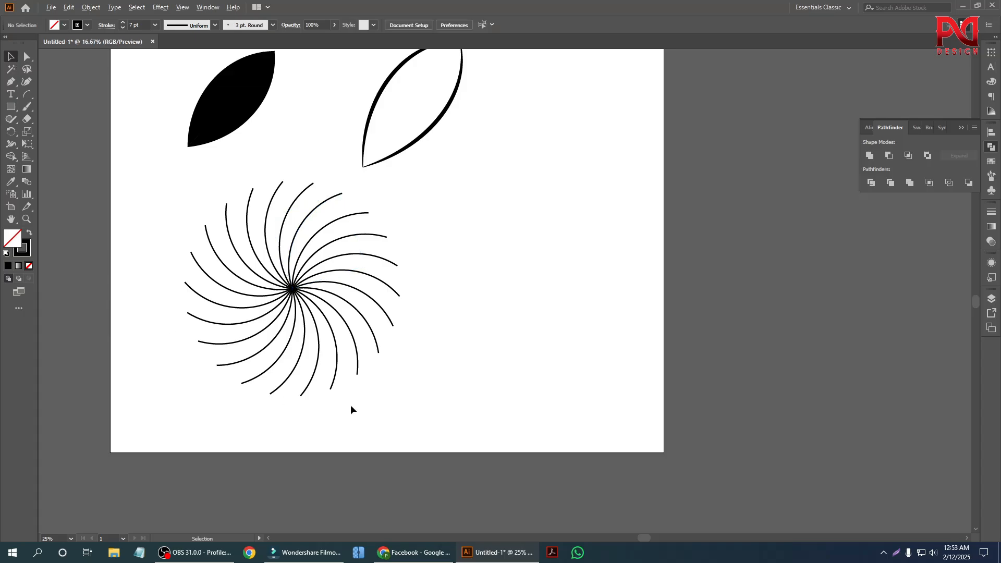
Select both leaves and the arc pinwheel and delete them to clear the artboard.
key("ctrl+minus")
scroll(324, 379, "up", 1)
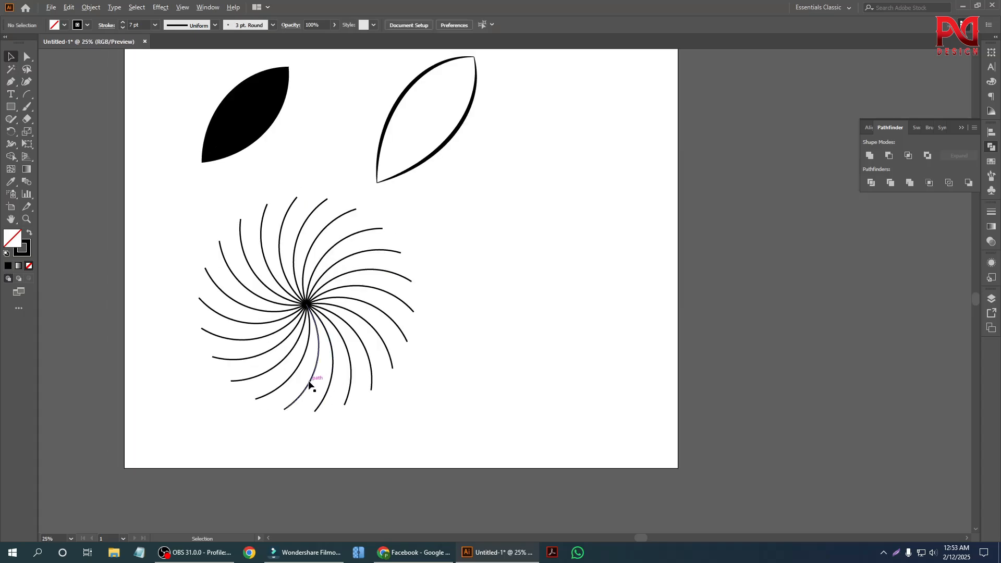
key("ctrl+minus")
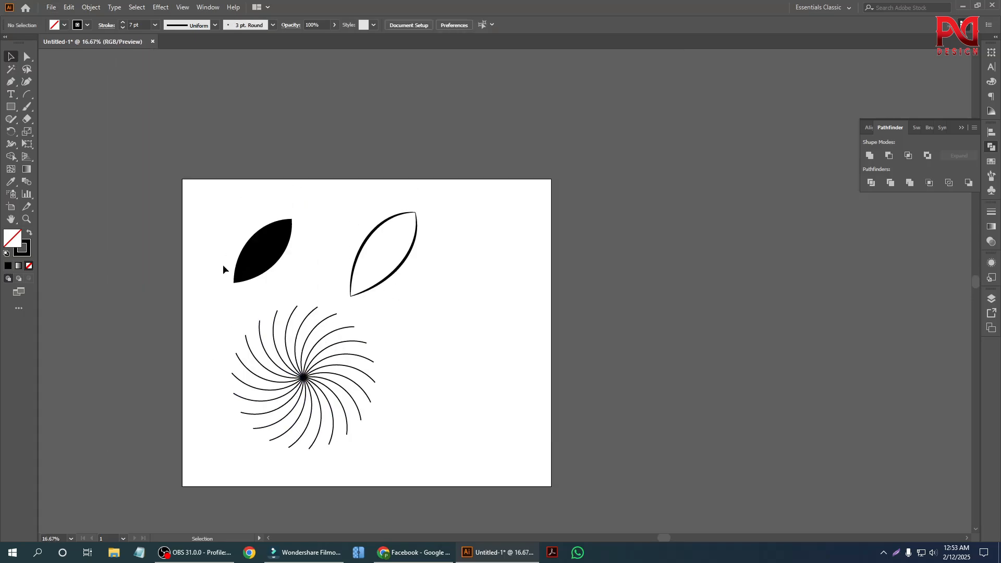
left_click_drag(199, 204, 420, 450)
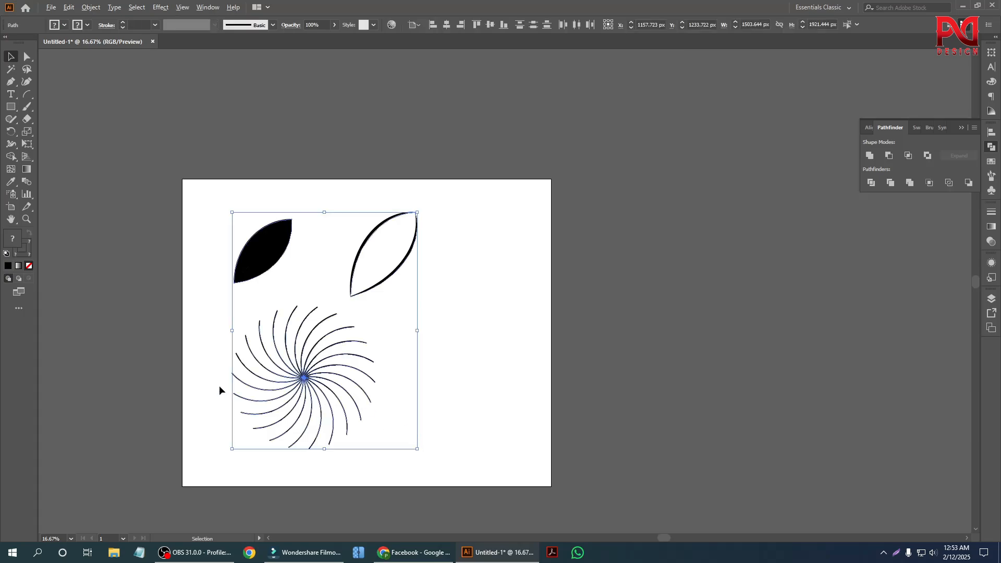
scroll(219, 385, "up", 1)
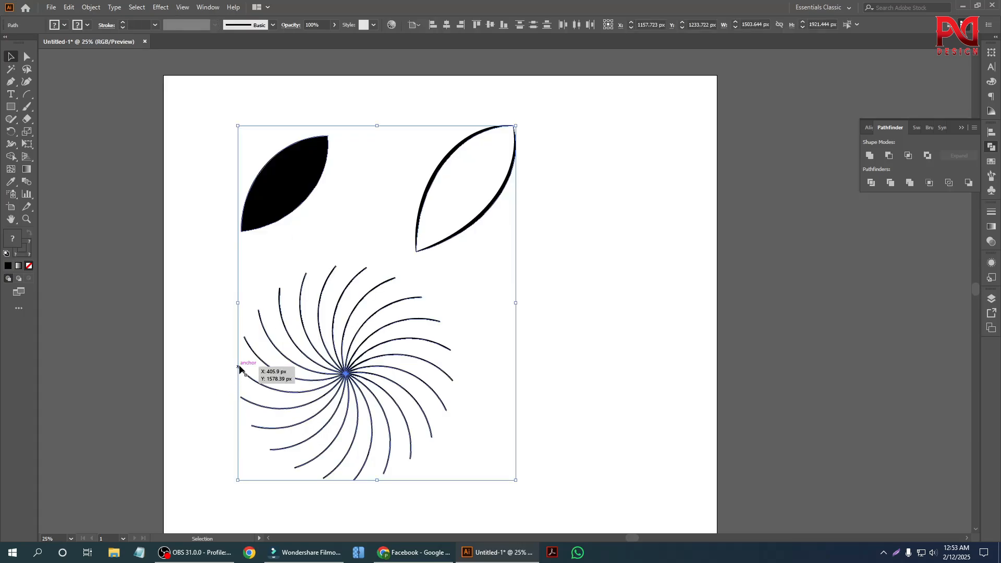
key("Delete")
Draw a spiral about 989 px wide and 1034 px high on the empty artboard with the Spiral tool.
left_click(27, 94)
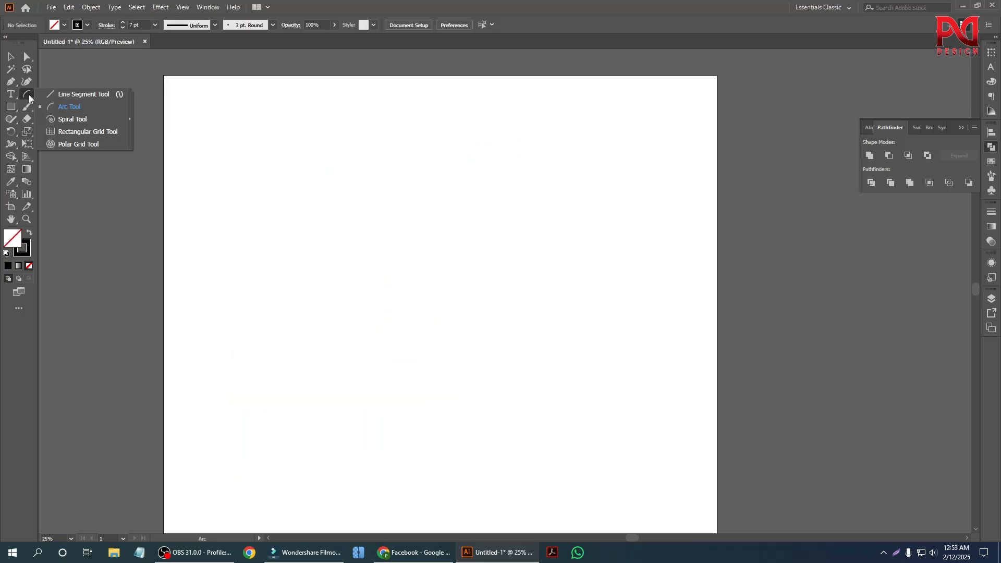
left_click(78, 120)
scroll(267, 308, "down", 1)
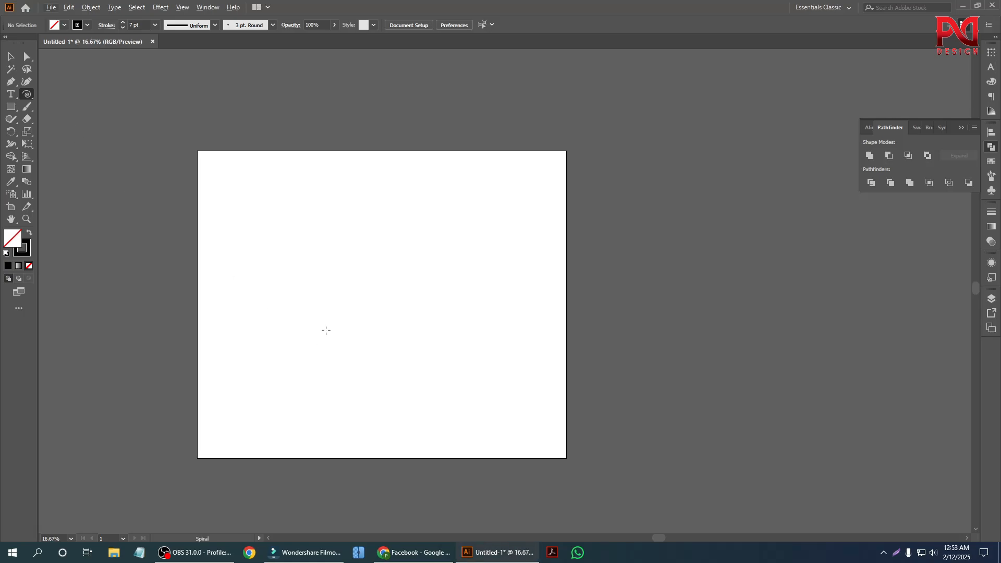
scroll(232, 368, "up", 1)
scroll(279, 342, "down", 1)
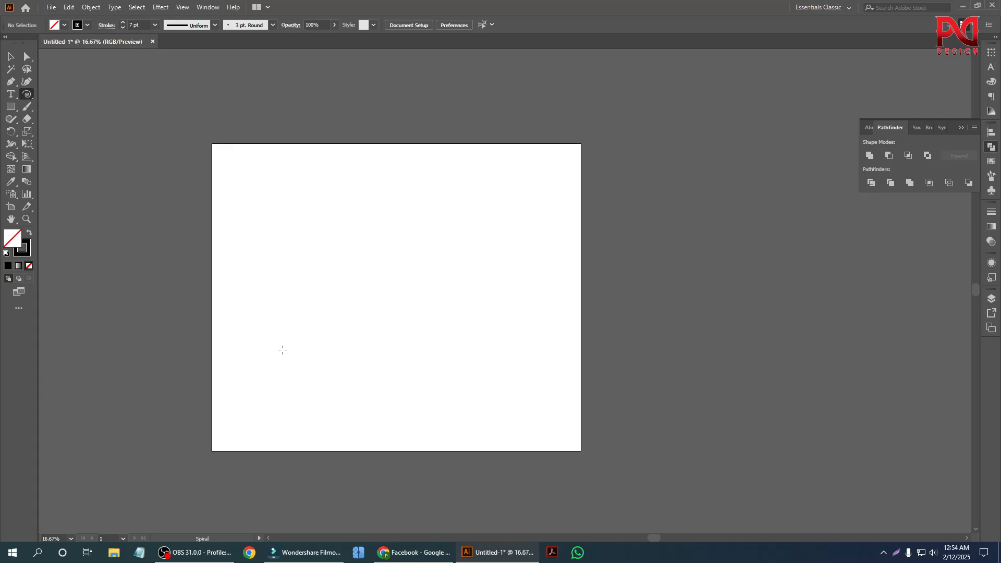
scroll(283, 350, "up", 1)
scroll(244, 333, "down", 1)
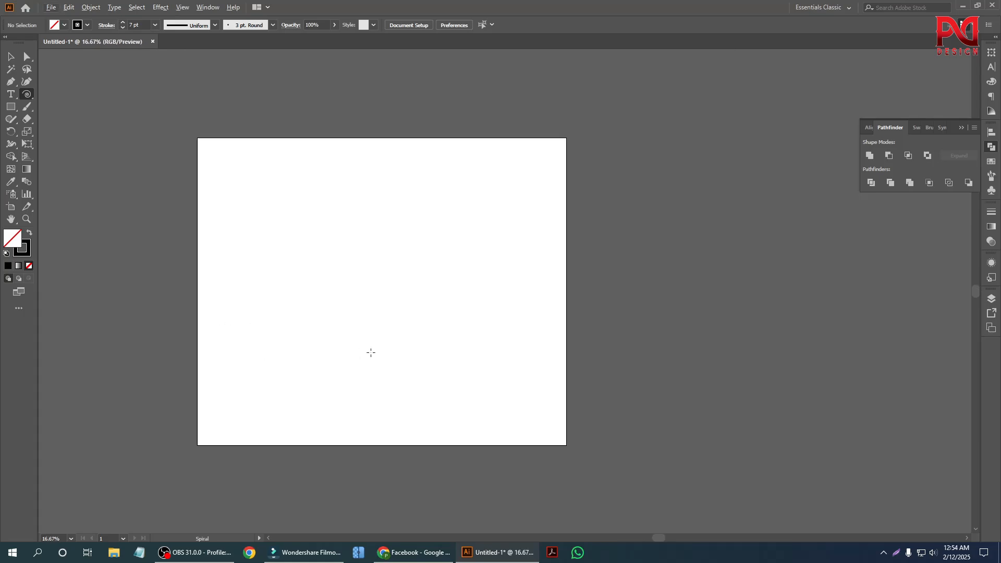
scroll(371, 352, "down", 1)
scroll(406, 330, "up", 1)
scroll(346, 304, "up", 1)
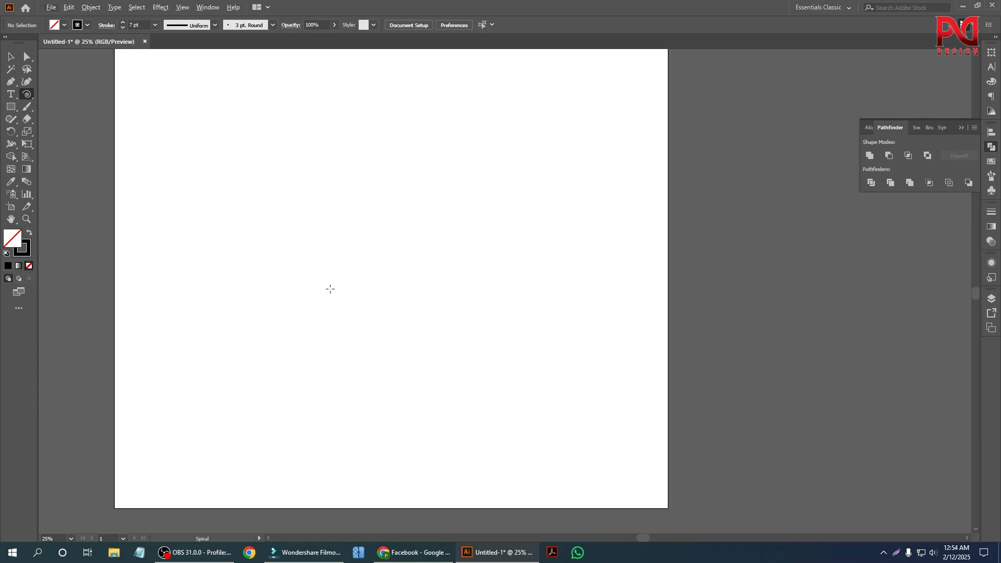
mouse_move(320, 247)
left_mouse_down()
mouse_move(379, 327)
mouse_move(373, 300)
mouse_move(382, 312)
mouse_move(397, 370)
mouse_move(424, 274)
mouse_move(340, 151)
mouse_move(261, 136)
mouse_move(248, 88)
mouse_move(261, 254)
mouse_move(241, 134)
mouse_move(246, 148)
left_mouse_up()
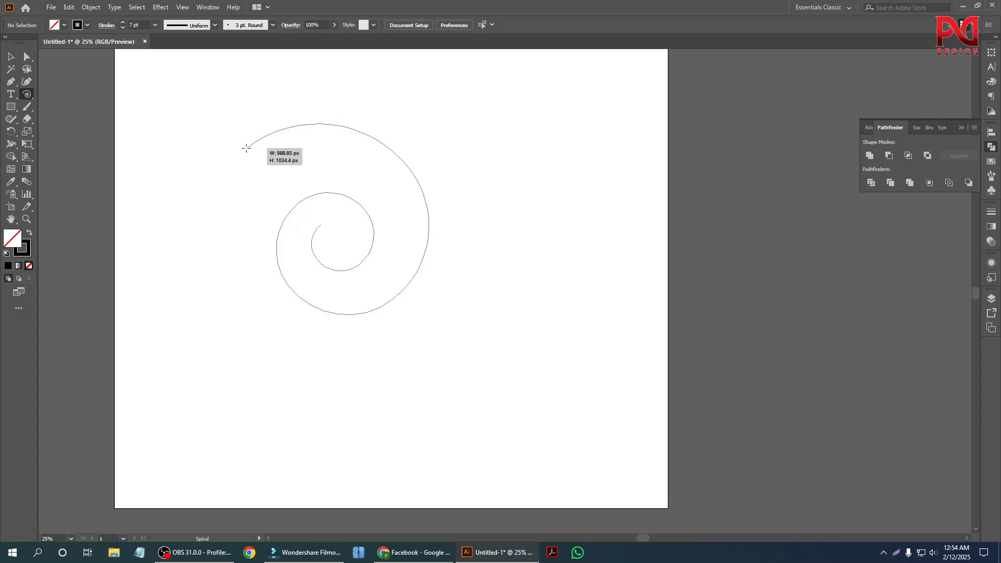
left_click_drag(246, 148, 246, 148)
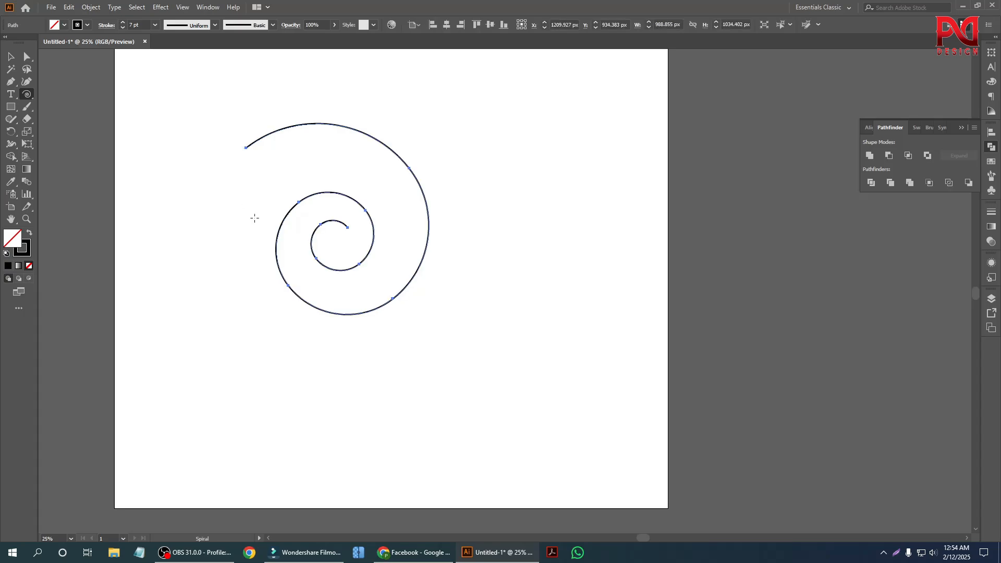
Increase the spiral's stroke weight to 15 pt.
scroll(359, 225, "up", 1)
scroll(329, 246, "down", 1)
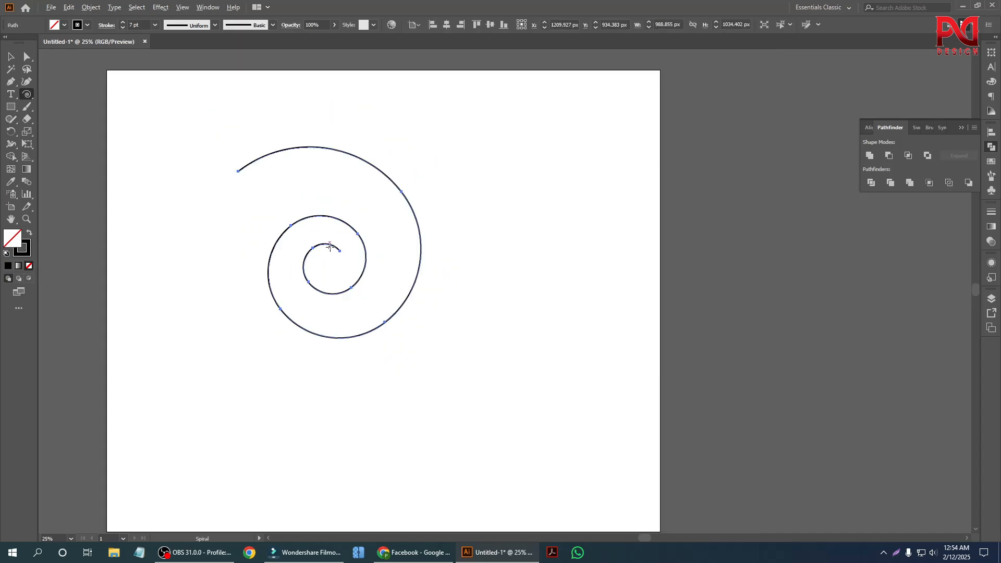
left_click(11, 56)
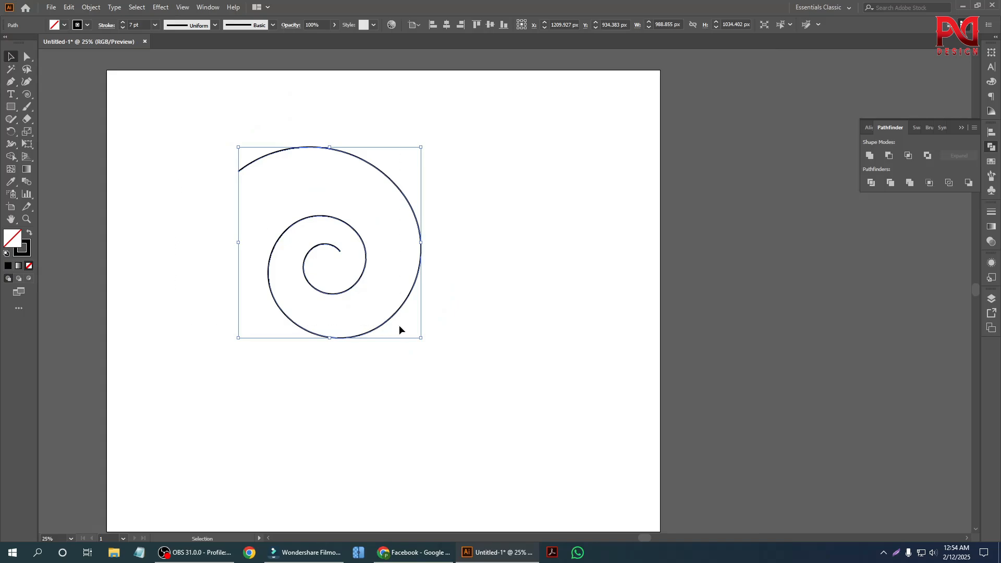
left_click(123, 22)
left_click(123, 22)
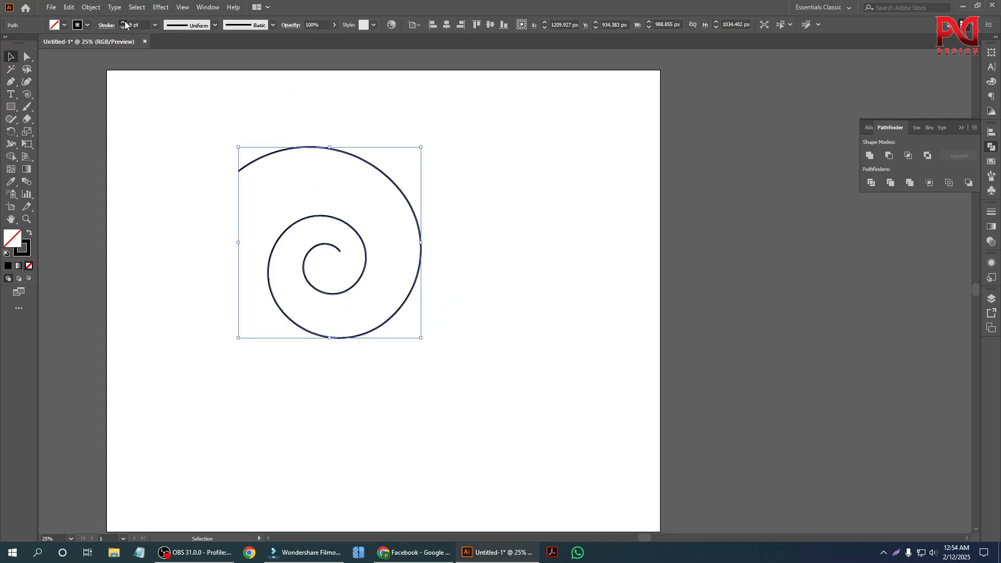
left_click(123, 23)
left_click(123, 23)
left_click(122, 23)
left_click(123, 22)
left_click(123, 22)
left_click(123, 22)
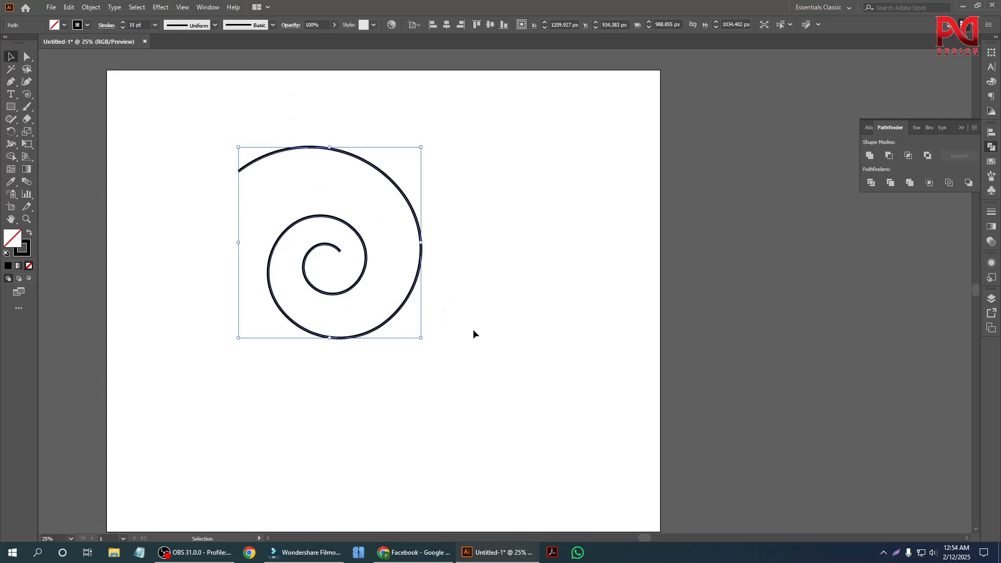
Delete the spiral and draw a larger one about 2440 px wide and 1952 px high, adjusting its number of winds while drawing.
key("Delete")
left_click_drag(27, 95, 74, 116)
scroll(343, 302, "down", 1)
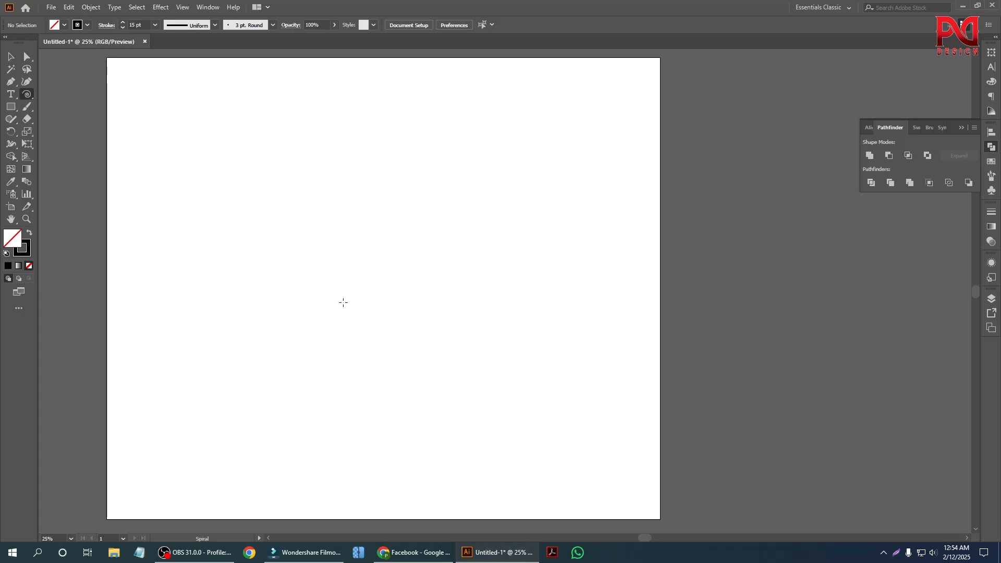
left_click_drag(327, 256, 569, 187)
key("Up")
key("Up")
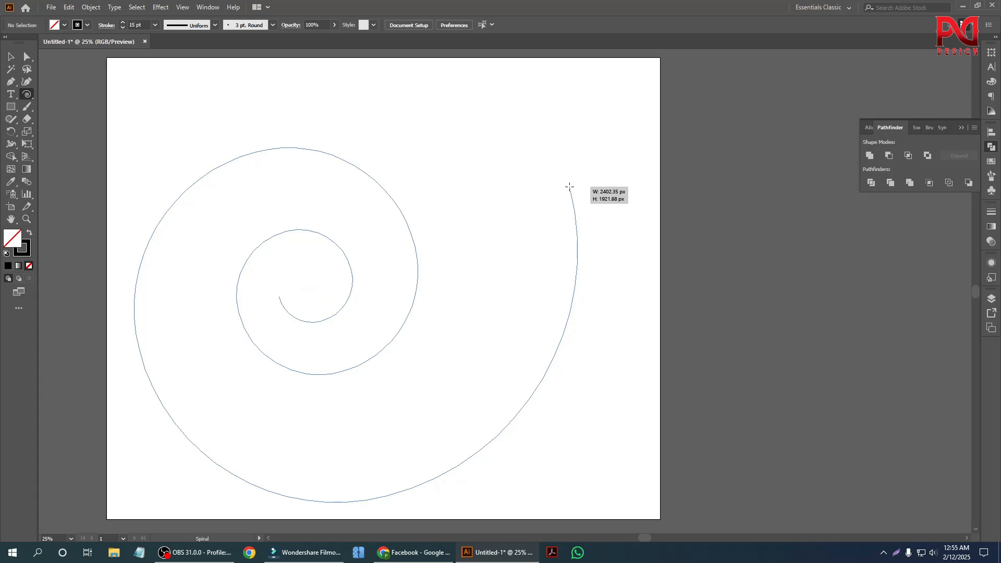
key("Down")
key("Down")
key("Down")
key("Up")
key("Up")
key("Up")
key("Up")
key("Up")
left_click_drag(569, 187, 572, 172)
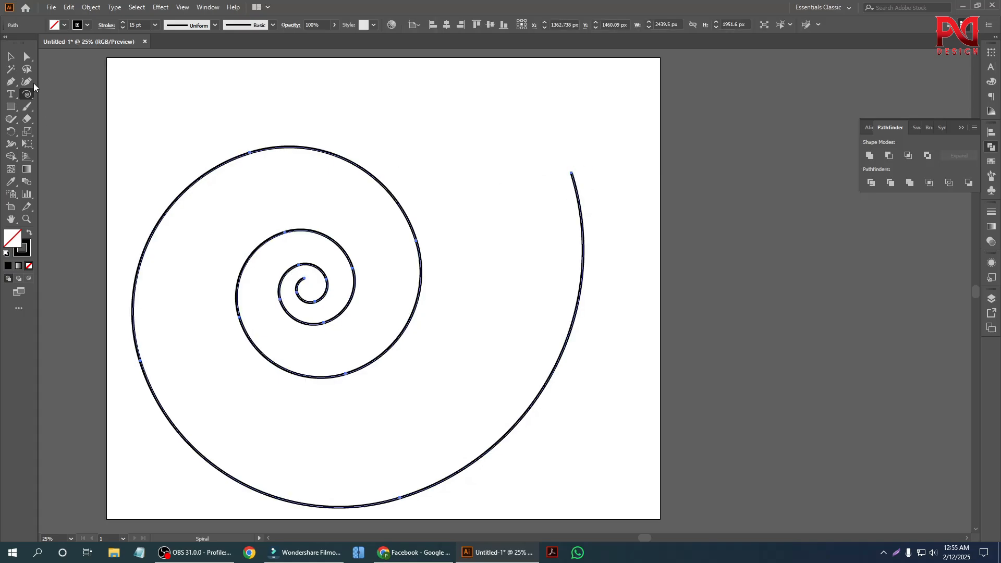
Apply the lens-shaped variable width profile, tapered at both ends, to the large spiral's stroke.
key("v")
left_click(143, 130)
scroll(358, 242, "down", 1)
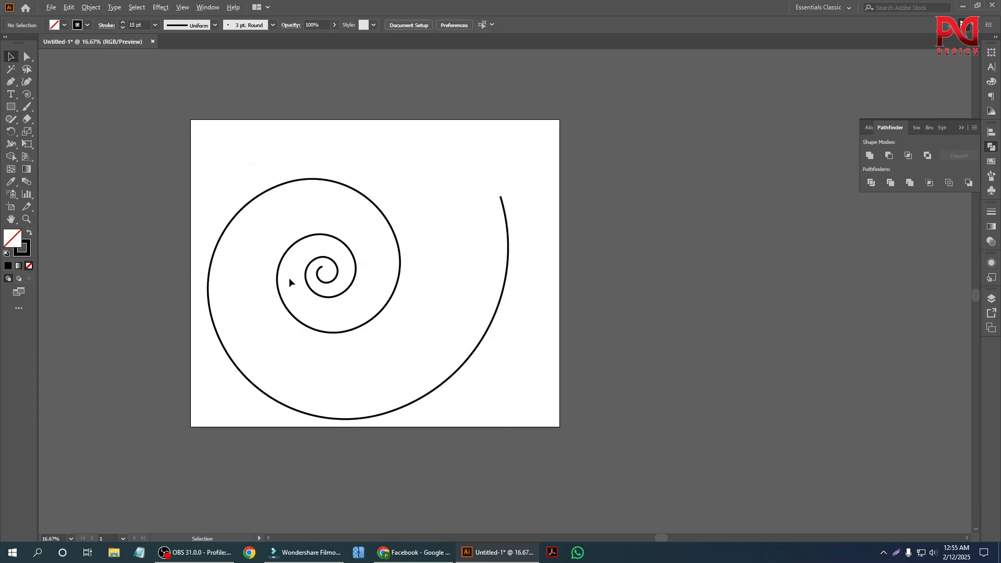
left_click(277, 288)
scroll(342, 270, "up", 1)
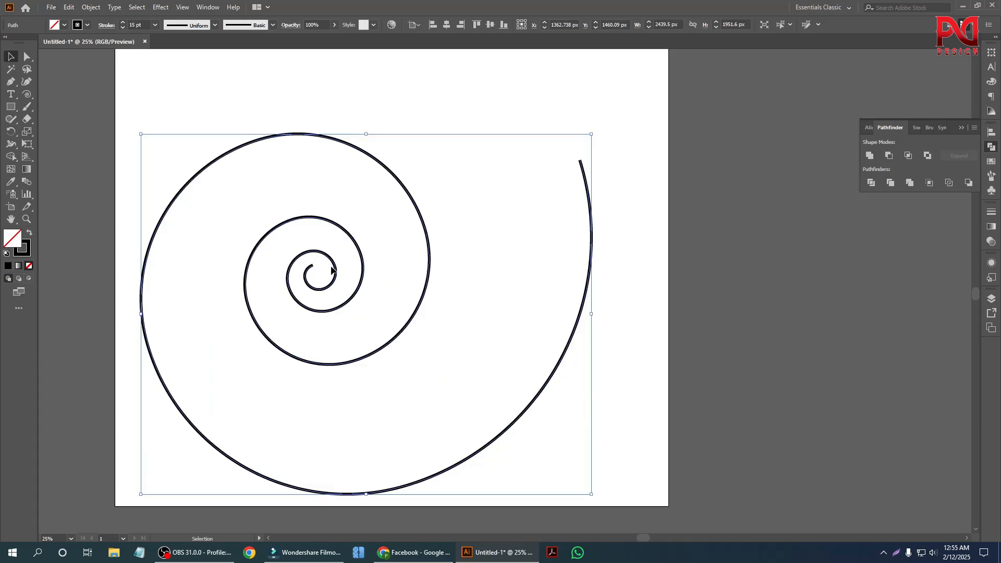
left_click(194, 26)
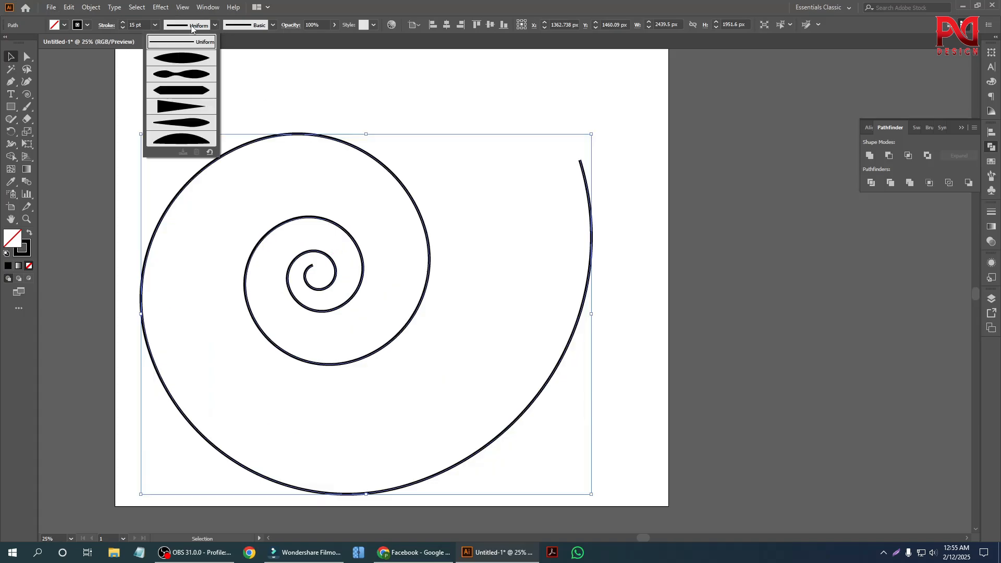
left_click(185, 61)
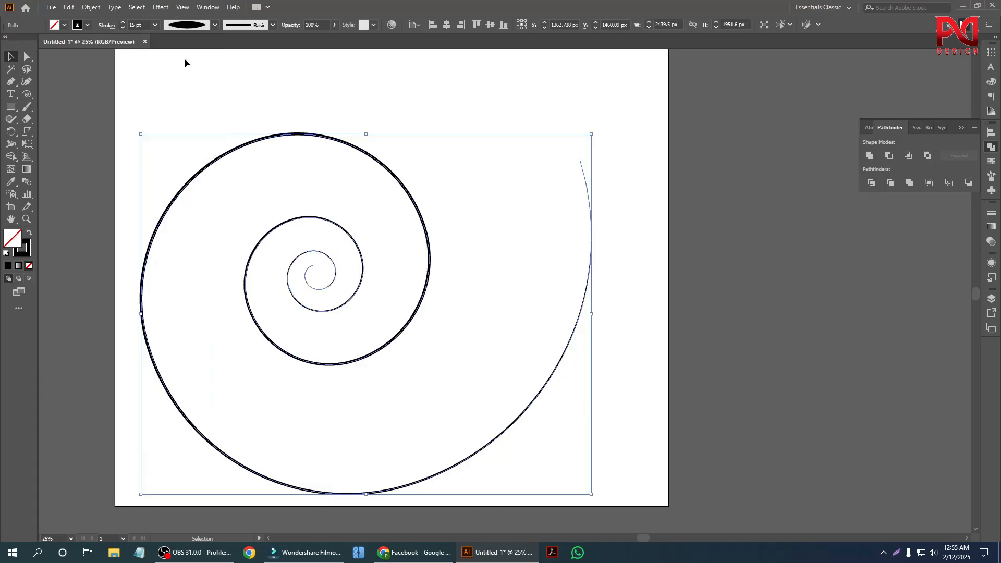
Increase the spiral's stroke weight to 43 pt.
left_click(296, 111)
key("ctrl+a")
left_click(123, 21)
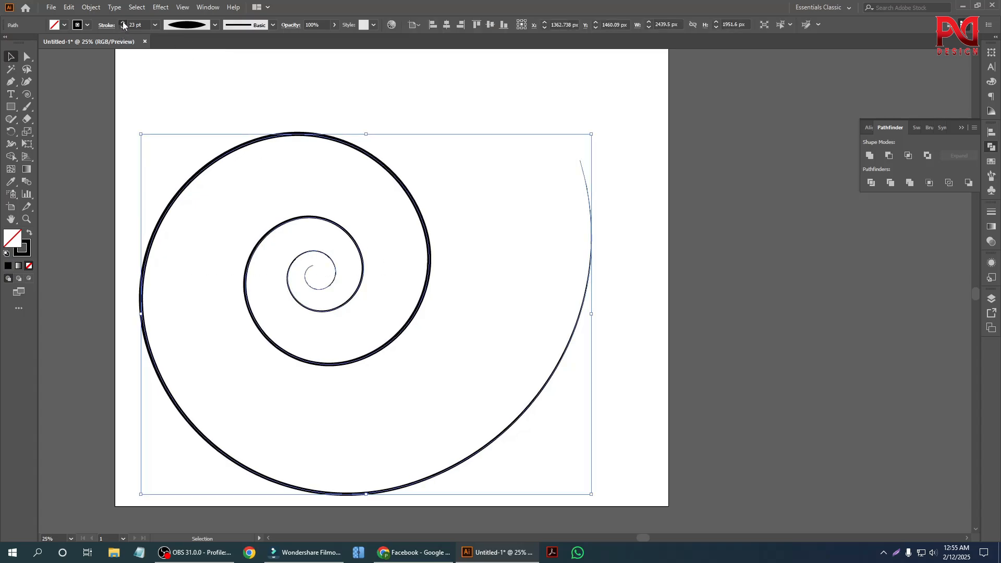
left_click(186, 101)
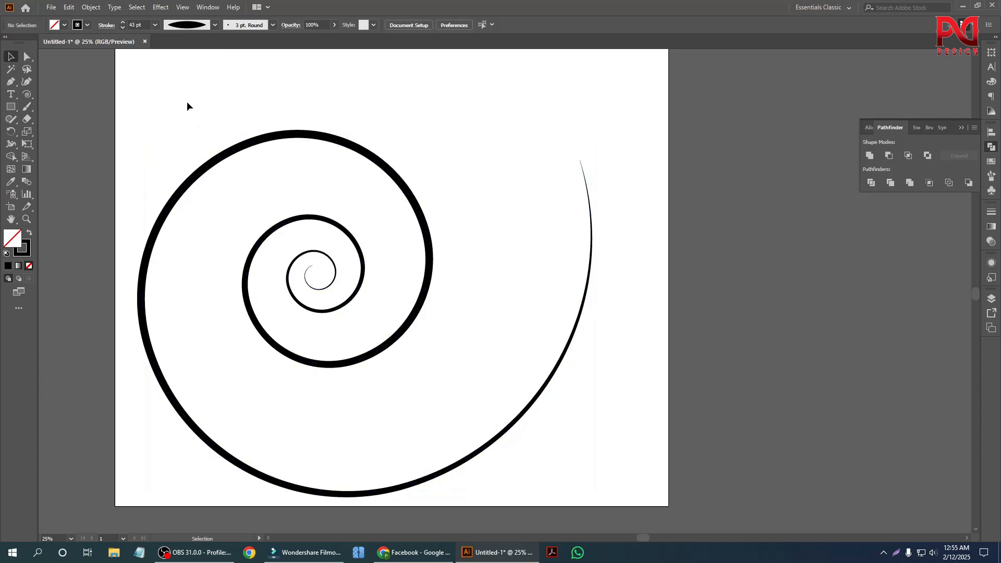
Change the spiral's stroke to the wavy width profile with two bulges and a narrow middle.
left_click_drag(186, 101, 337, 273)
left_click(286, 117)
left_click_drag(287, 116, 373, 252)
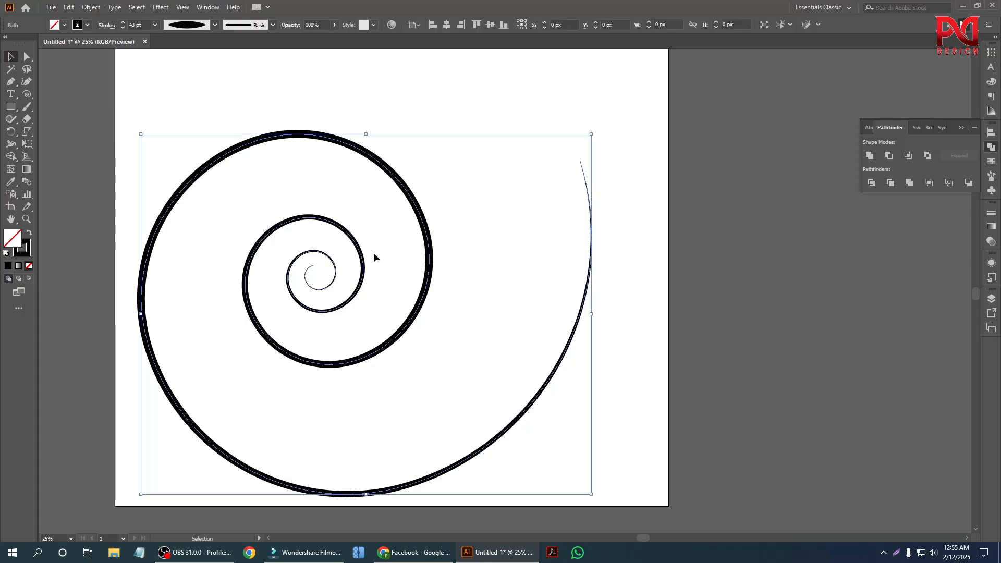
left_click(189, 27)
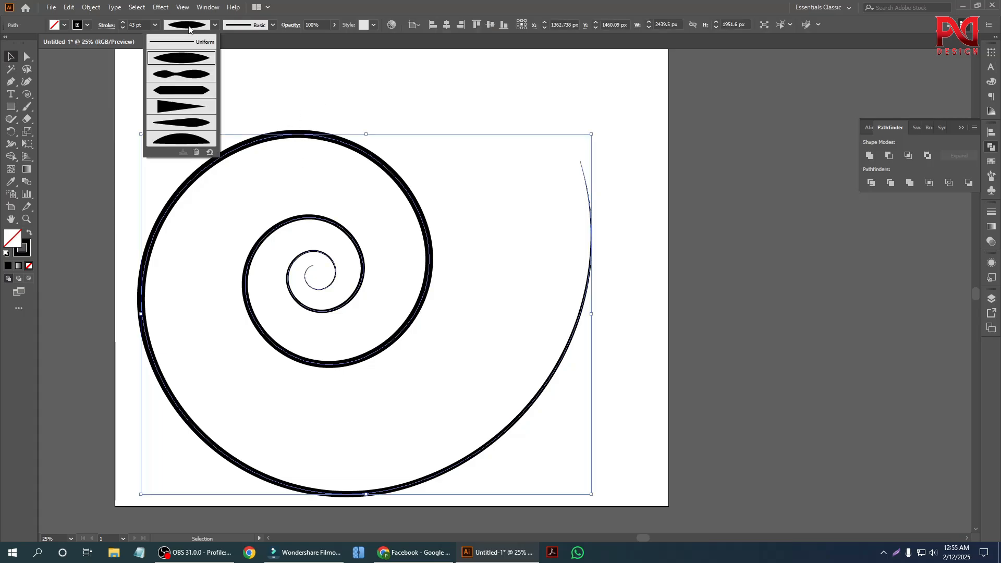
left_click(185, 74)
left_click(258, 115)
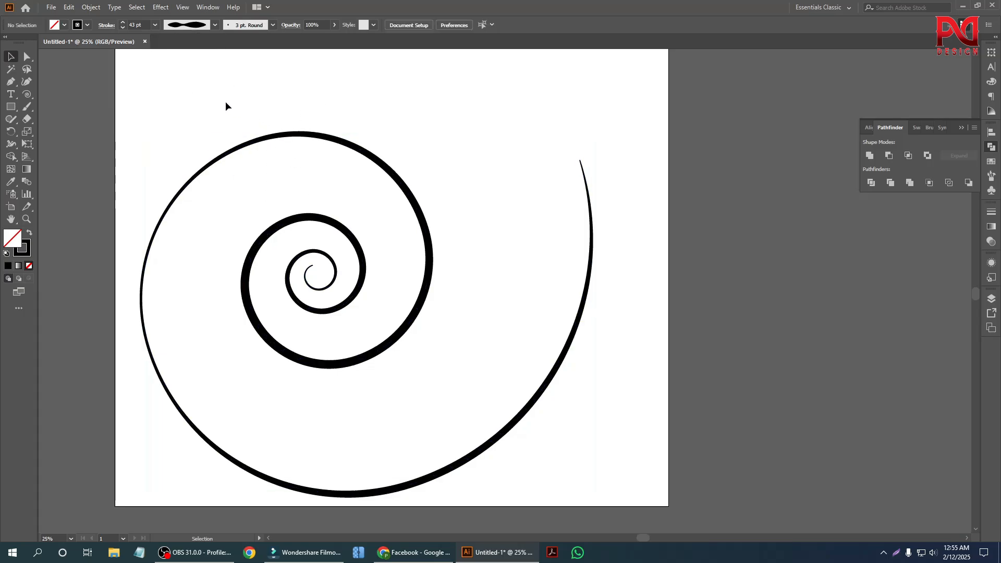
Give the spiral's stroke the width profile with an even middle and pointed ends.
left_click_drag(225, 106, 402, 287)
left_click(188, 26)
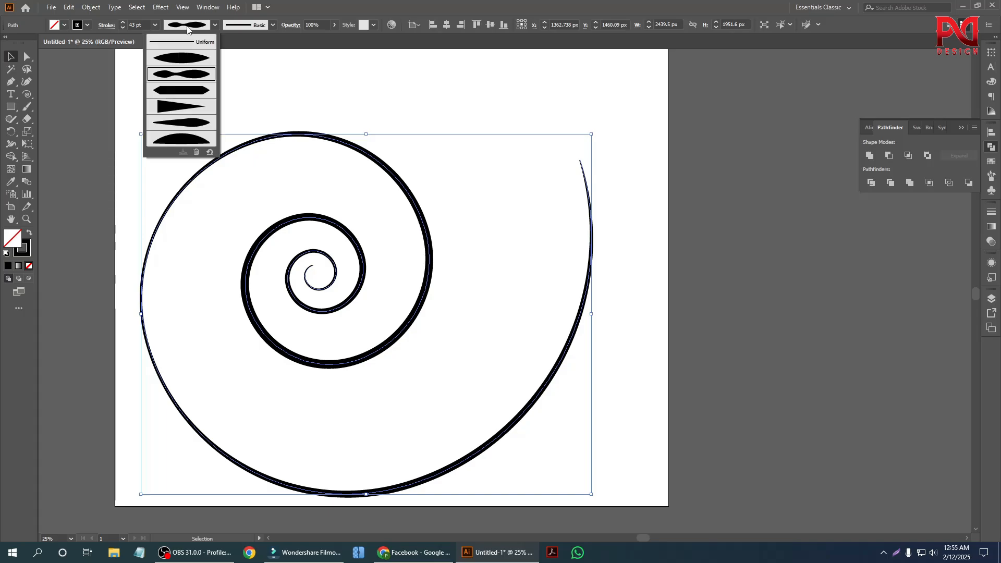
left_click(191, 90)
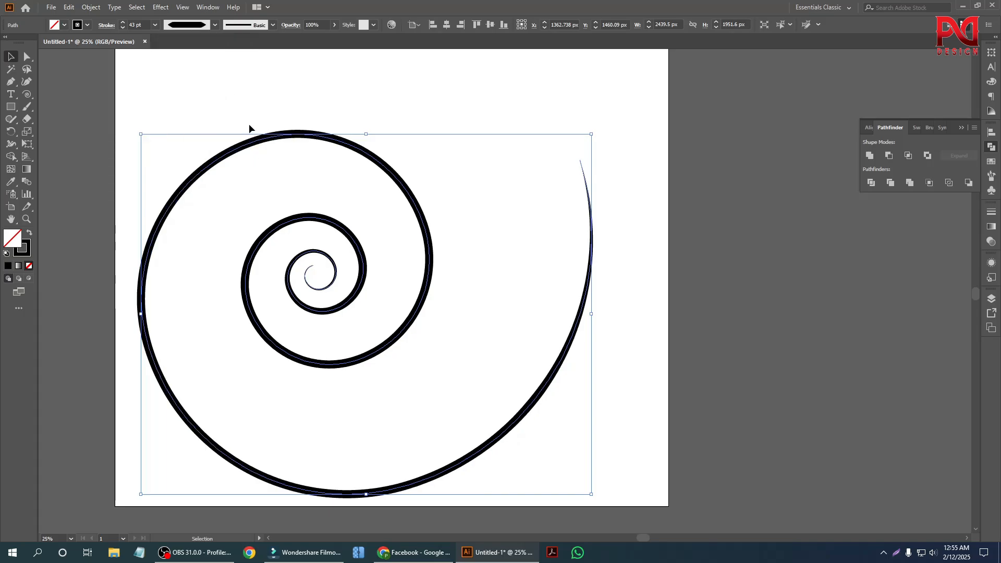
Switch the spiral's stroke to the triangular width profile that tapers from a wide end to a point.
left_click(194, 27)
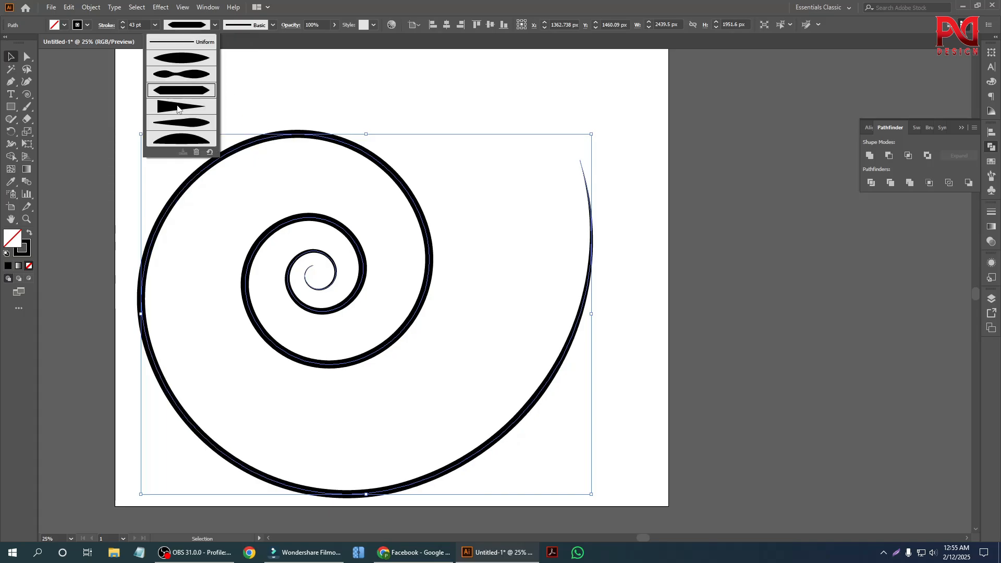
left_click(177, 108)
left_click(249, 108)
scroll(351, 245, "down", 1)
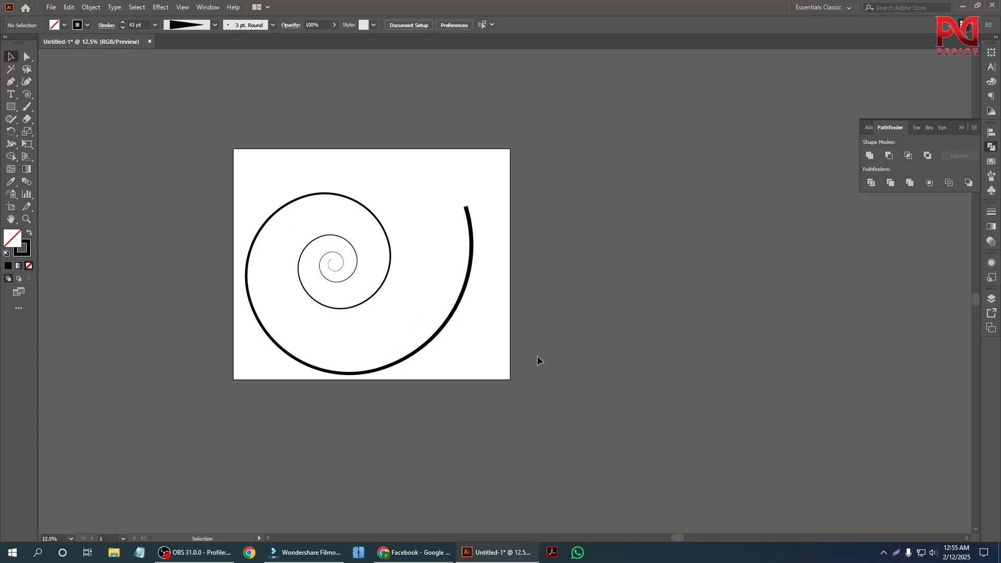
scroll(358, 315, "up", 1)
Apply the one-sided, half-ellipse width profile with a flat edge to the spiral's stroke.
left_click_drag(237, 138, 317, 217)
scroll(316, 217, "up", 1)
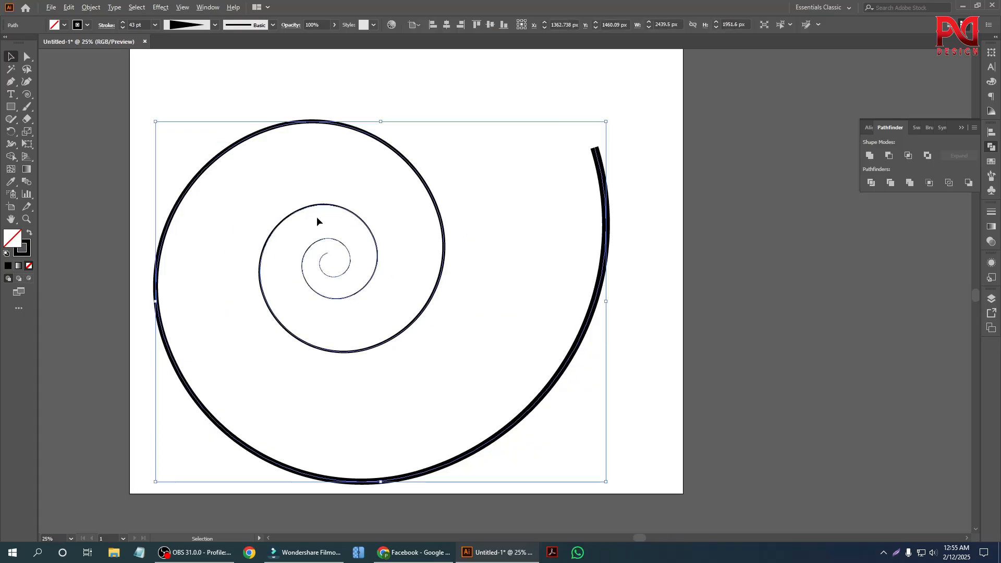
left_click(192, 30)
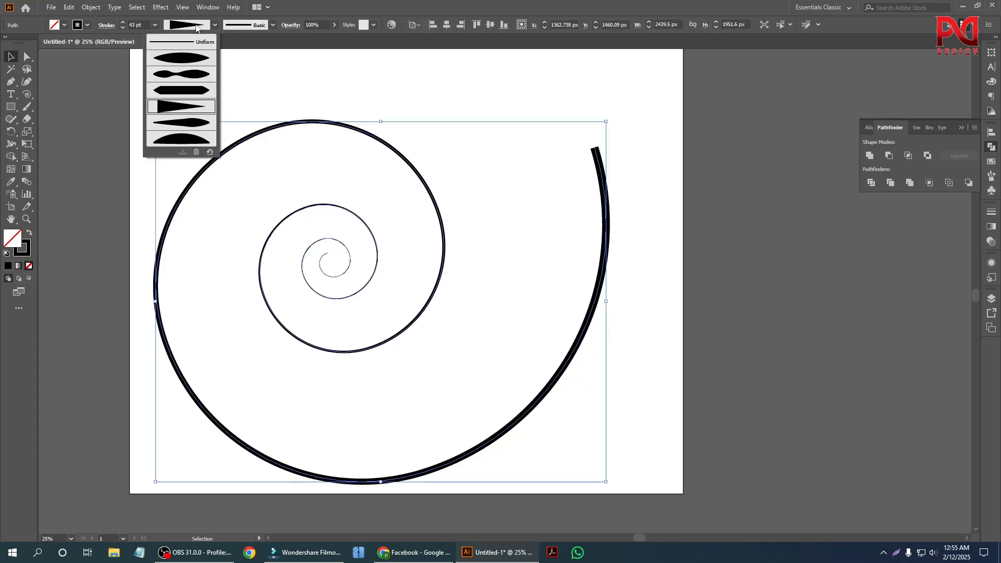
left_click(182, 135)
left_click(196, 100)
scroll(352, 282, "down", 1)
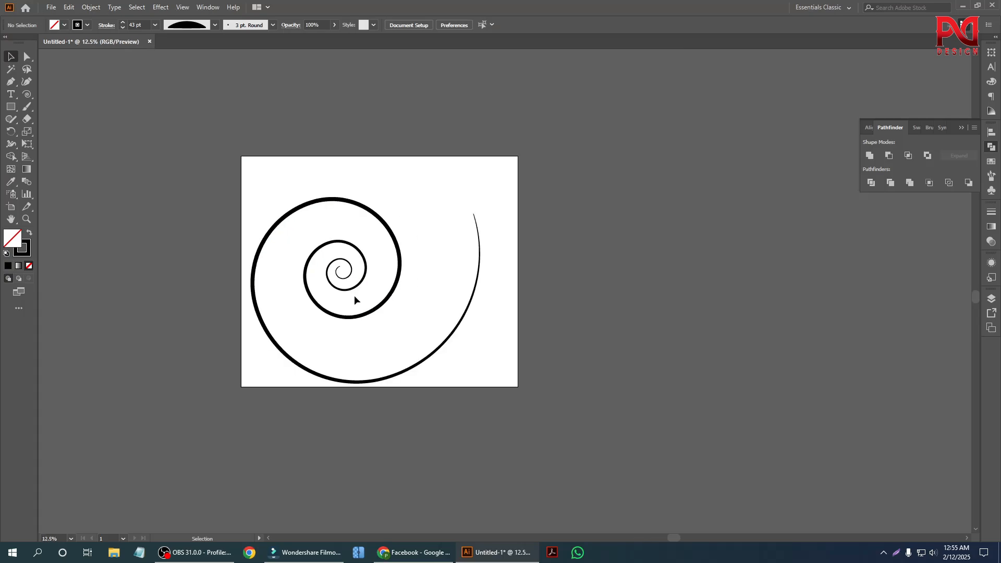
scroll(374, 317, "up", 1)
left_click_drag(192, 172, 336, 271)
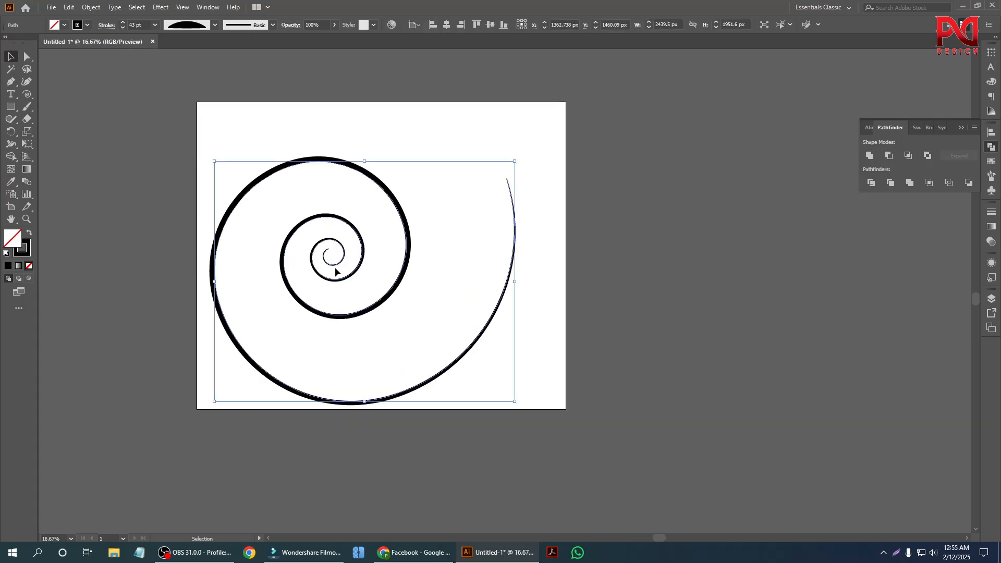
left_click(27, 97)
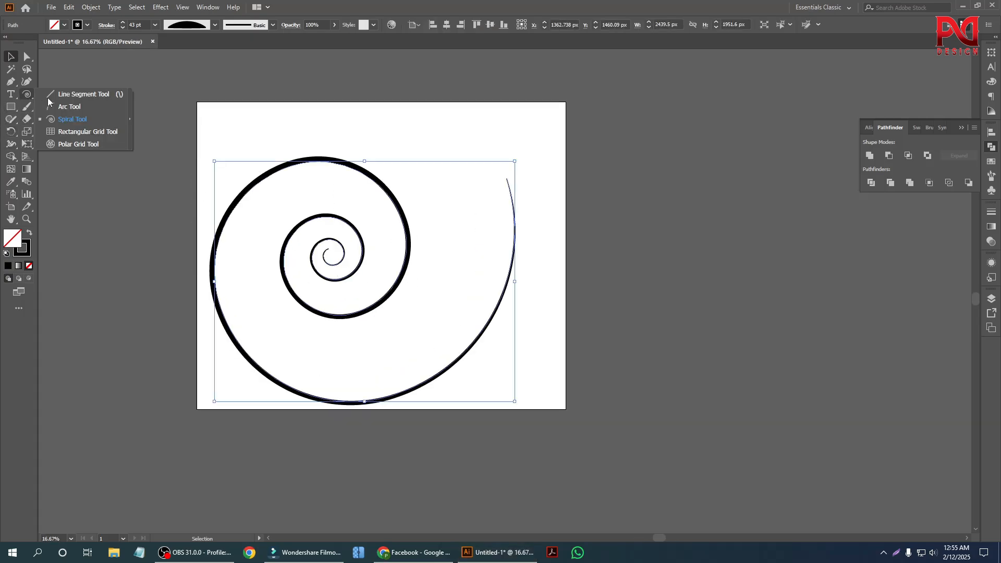
left_click(67, 123)
left_click(12, 57)
left_click(161, 148)
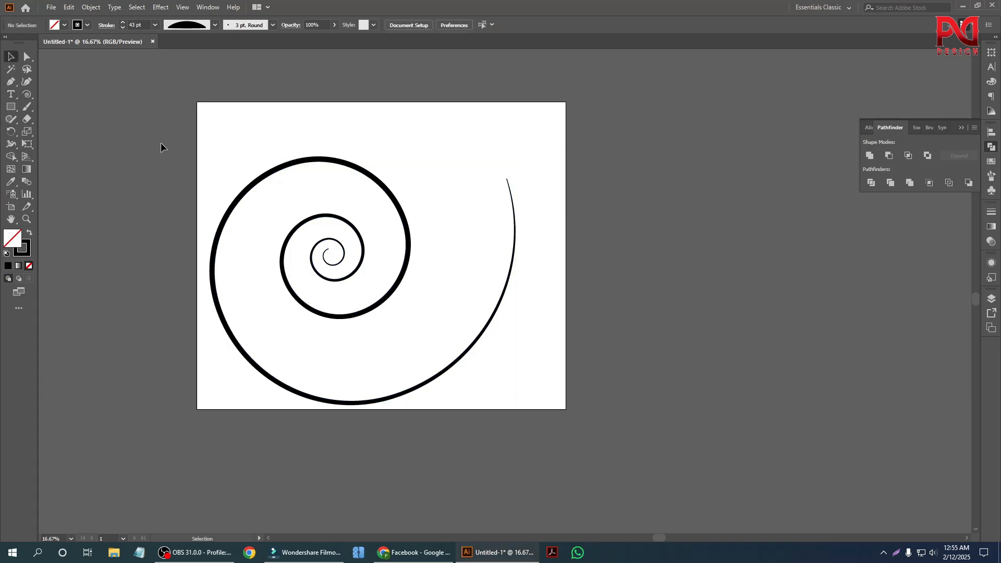
scroll(324, 212, "down", 1)
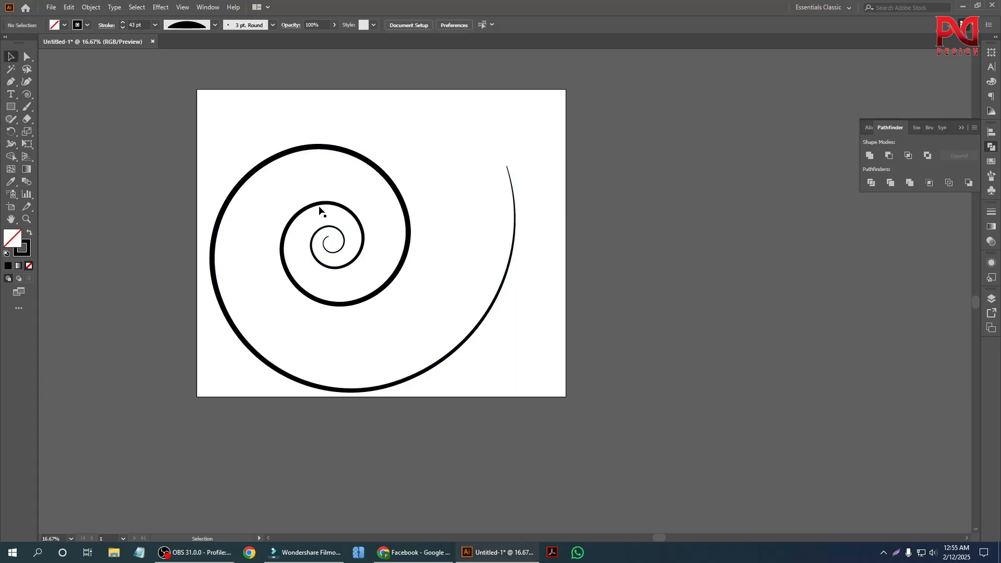
With the Pen tool, draw a horizontal crossbar inside the spiral's centre and curve it into the spiral's inner end, forming an "e" shape.
left_click(11, 82)
scroll(312, 249, "up", 3)
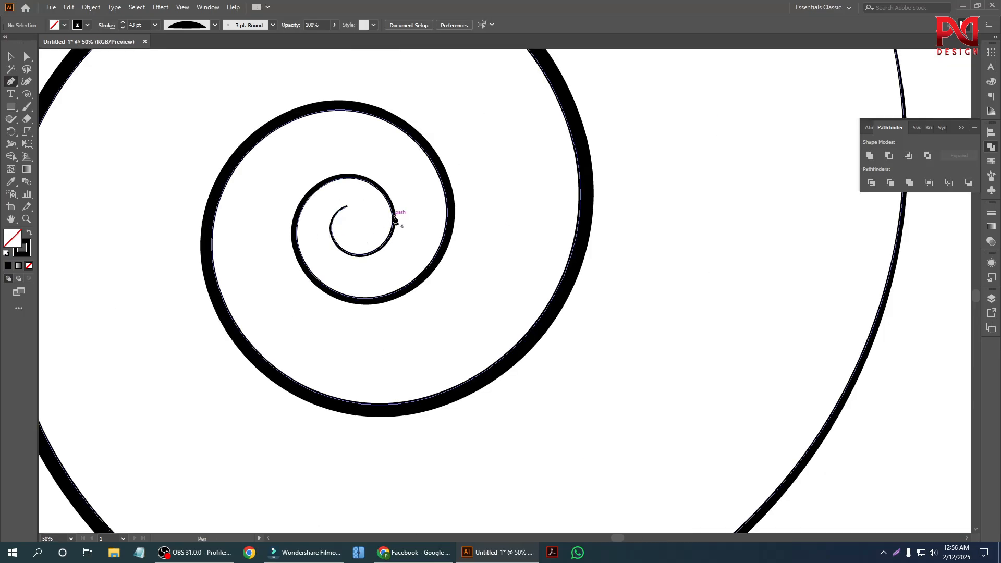
mouse_move(335, 225)
left_mouse_down()
mouse_move(374, 224)
mouse_move(334, 207)
left_mouse_up()
left_click(329, 223)
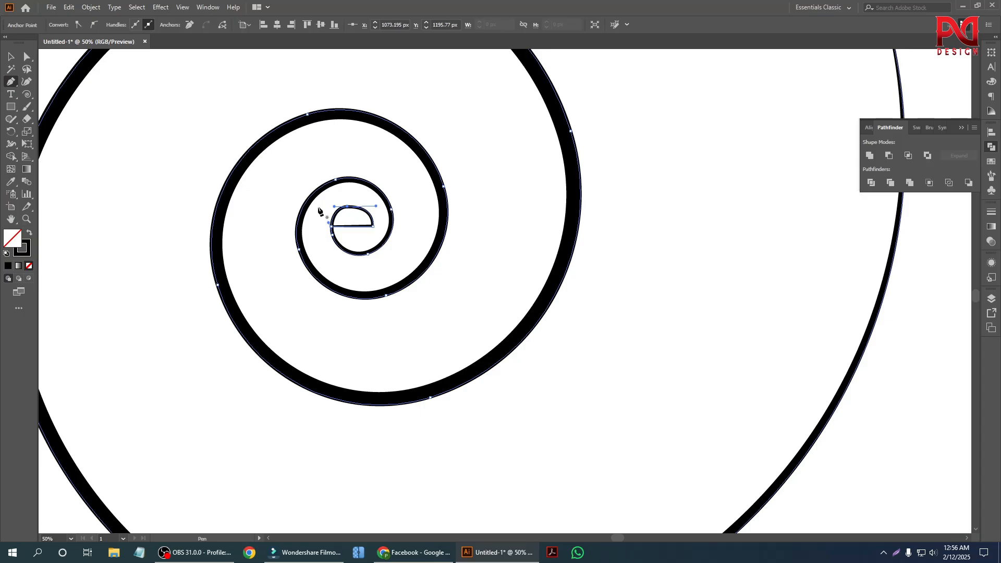
scroll(442, 240, "down", 1)
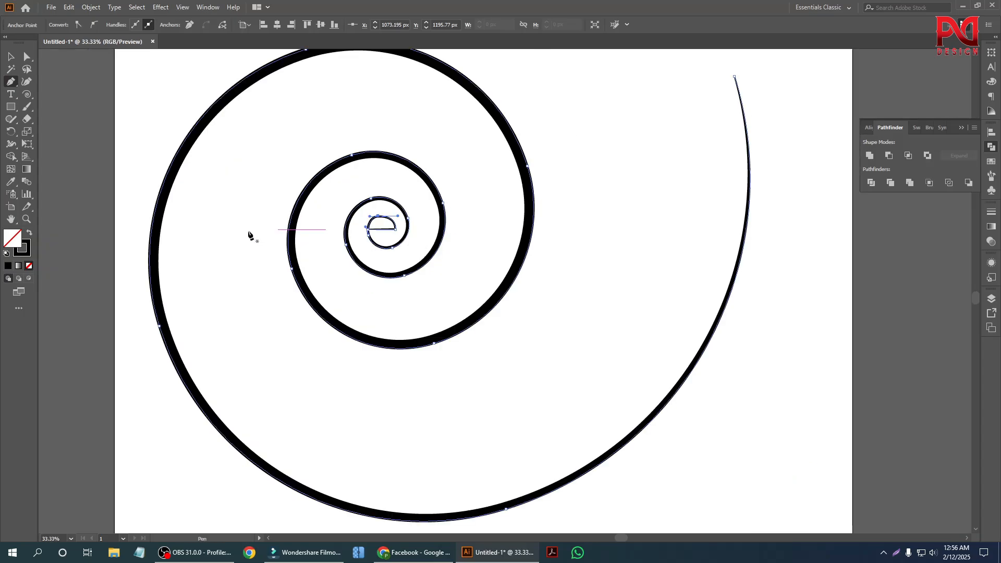
left_click(100, 216)
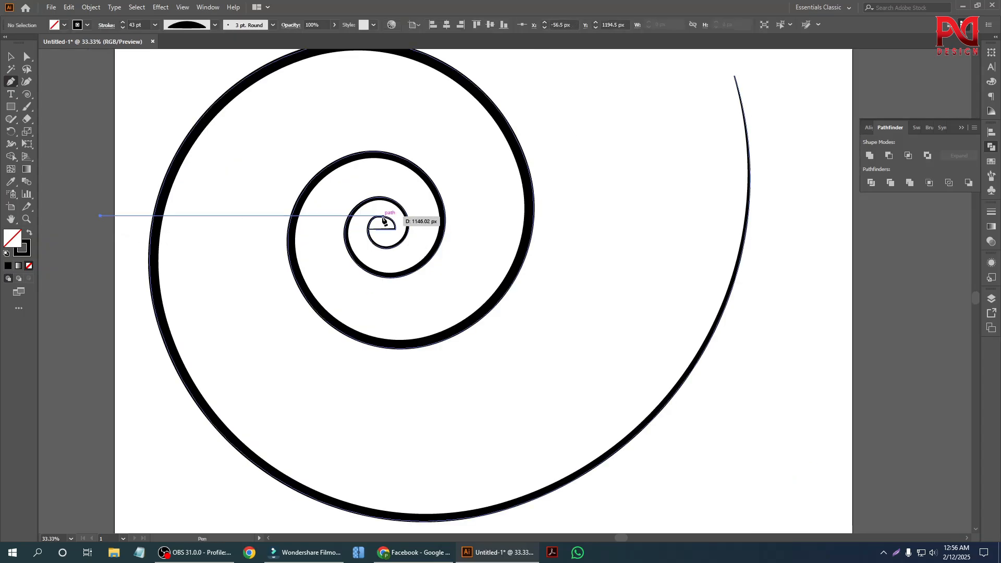
left_click(381, 215)
scroll(397, 240, "down", 1)
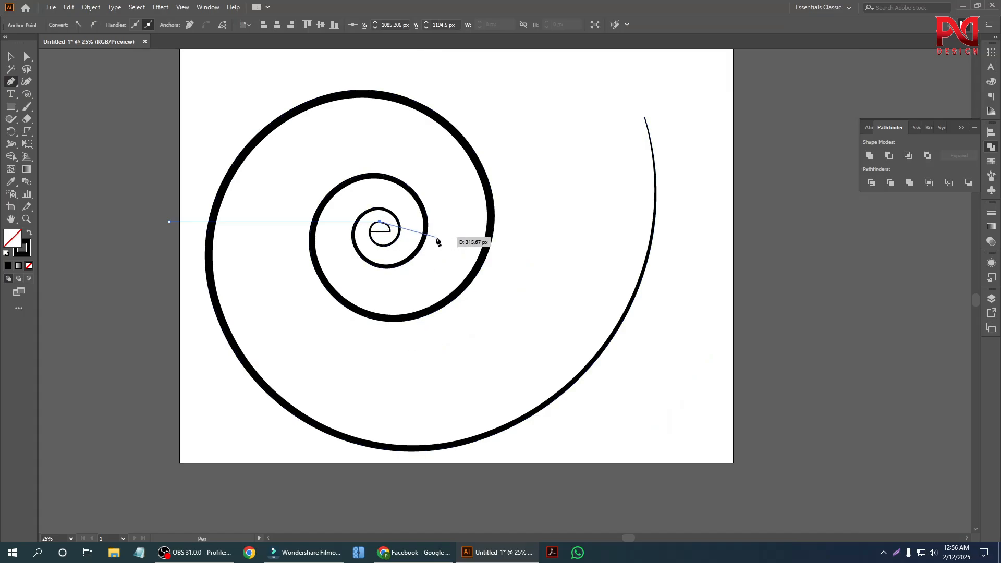
key("ctrl+z")
key("ctrl+z")
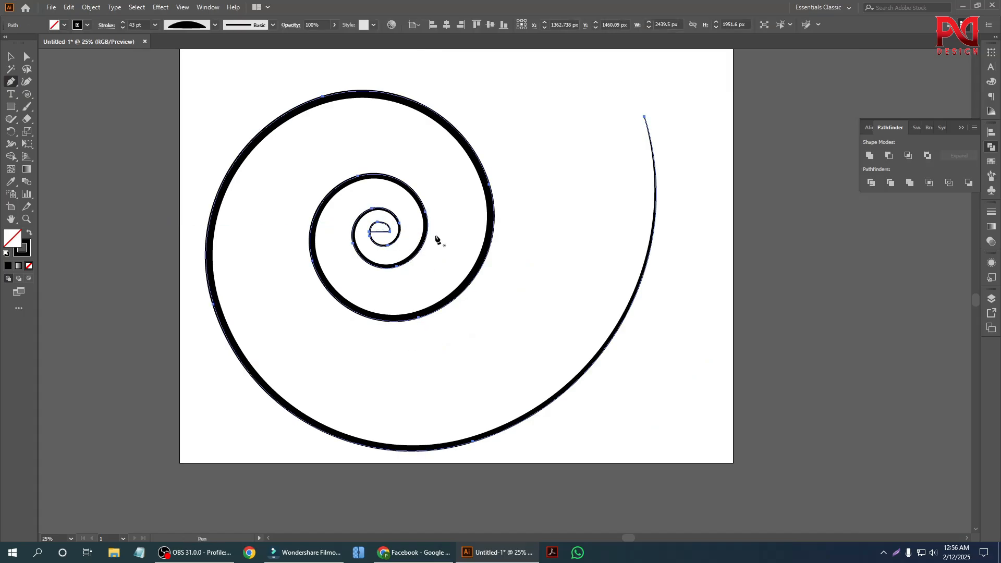
Undo the curve joining the crossbar to the spiral's inner end and redraw it with a horizontal handle, keeping its anchor point.
key("ctrl+z")
scroll(380, 230, "up", 3)
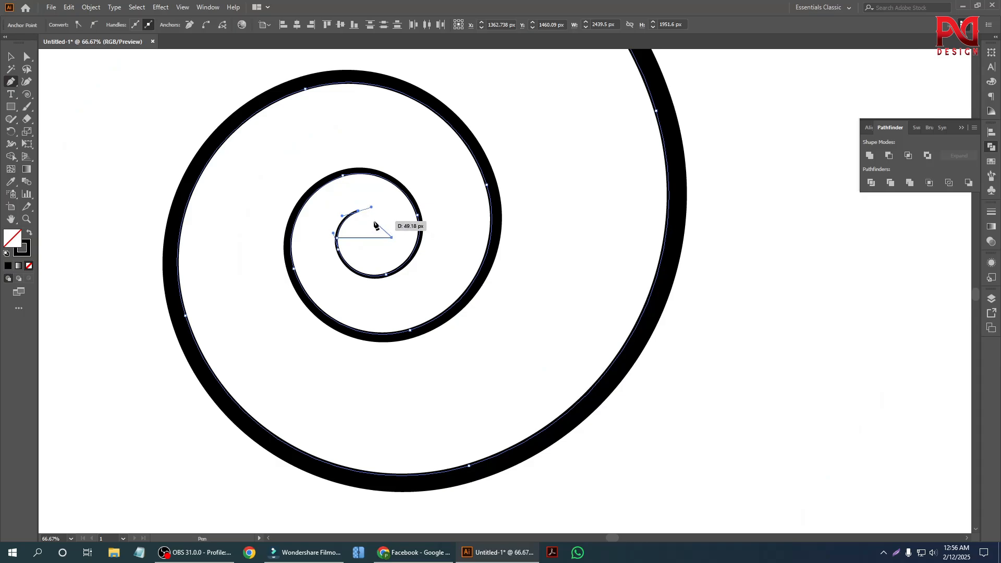
left_click_drag(357, 211, 322, 211)
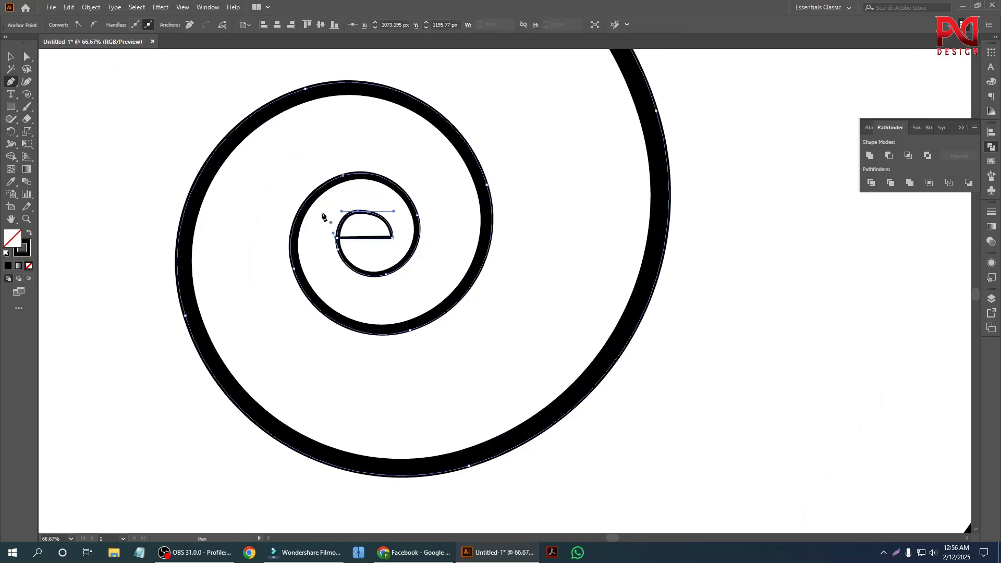
left_click(358, 211)
scroll(445, 227, "down", 1)
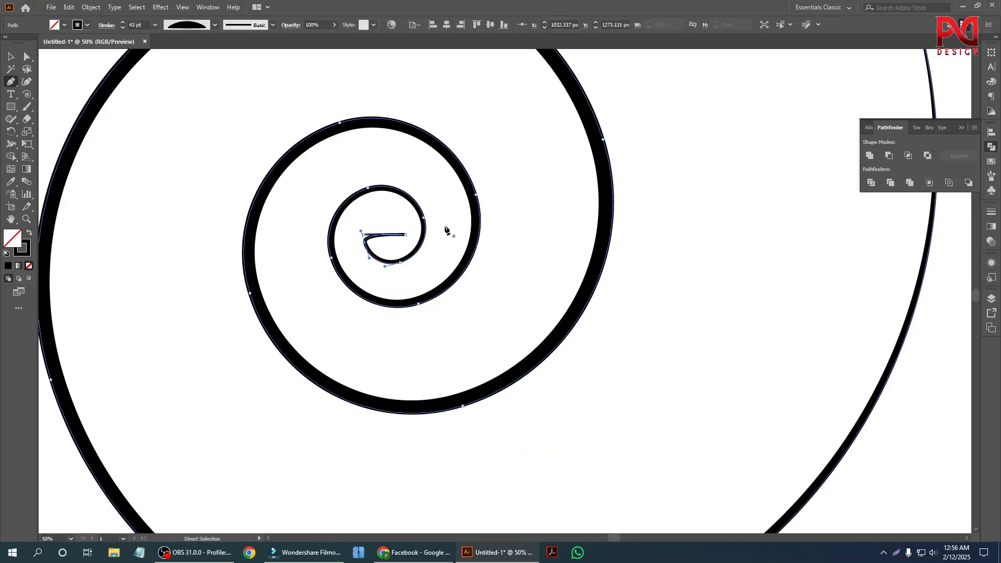
key("ctrl+z")
scroll(444, 228, "down", 2)
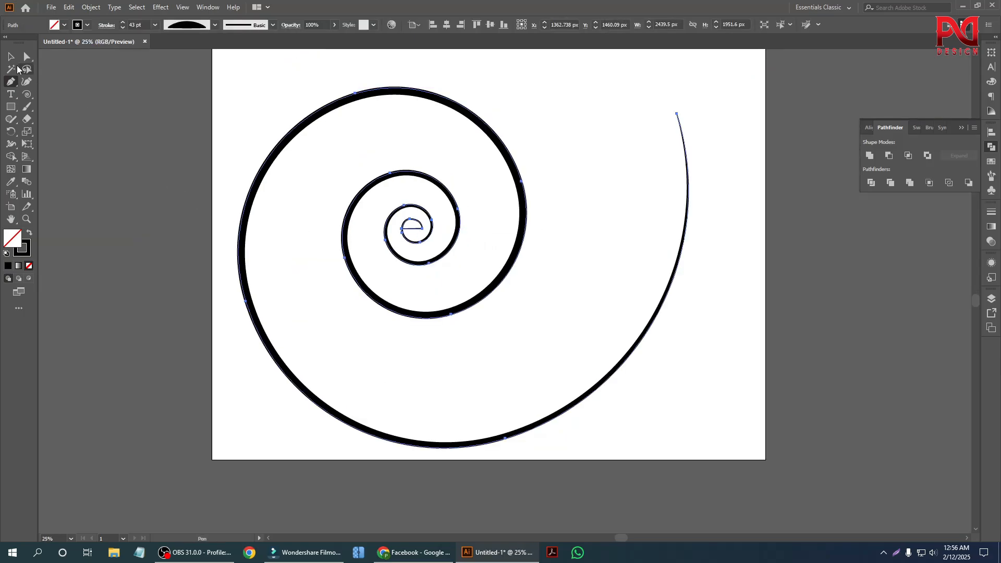
With the Pen tool, extend the spiral's centre crossbar horizontally beyond the artboard's left edge, ending at about X -445.5 px, and deselect the path.
left_click(11, 57)
left_click(108, 170)
left_click(11, 81)
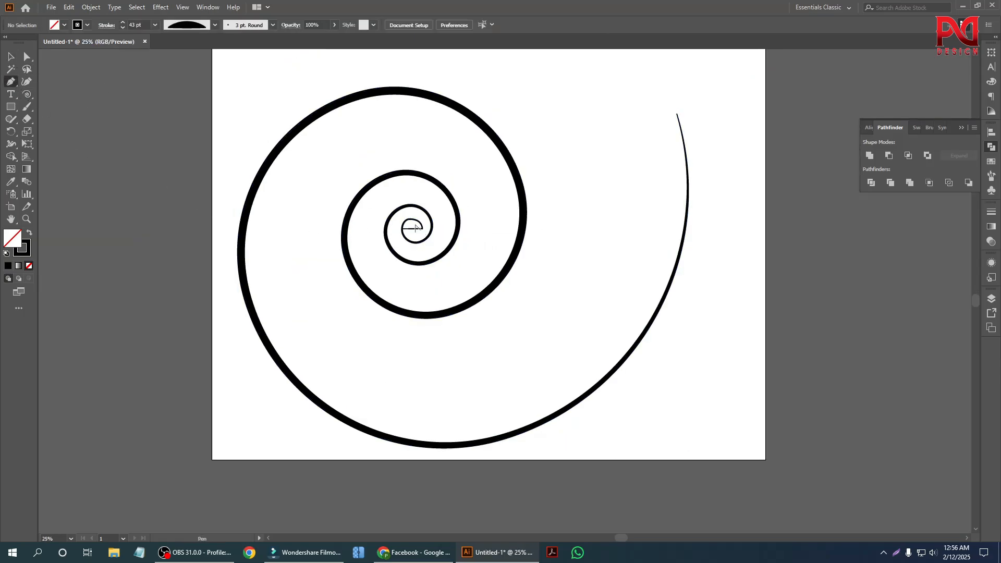
scroll(415, 228, "up", 2)
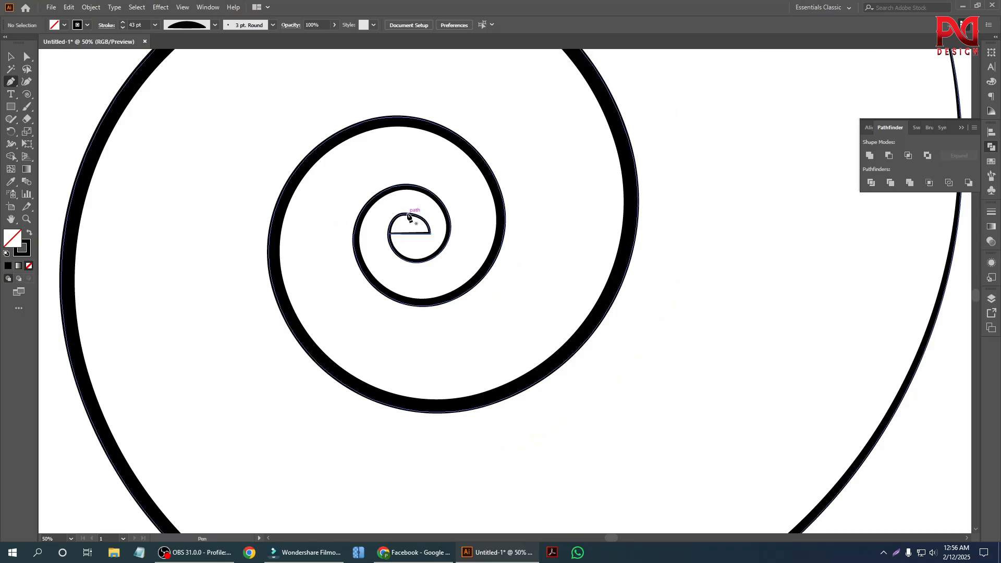
left_click(389, 234)
scroll(451, 234, "down", 3)
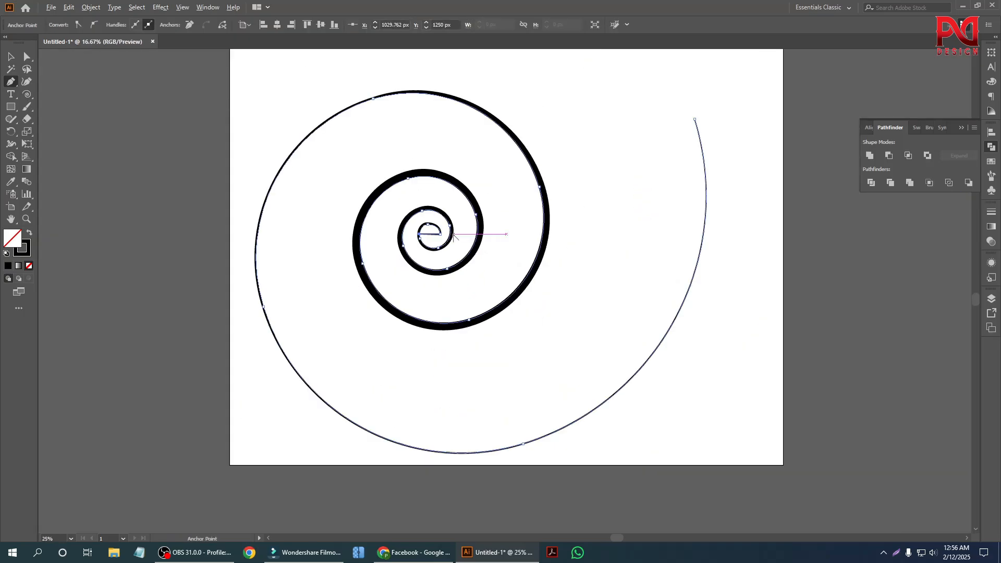
scroll(308, 237, "up", 1)
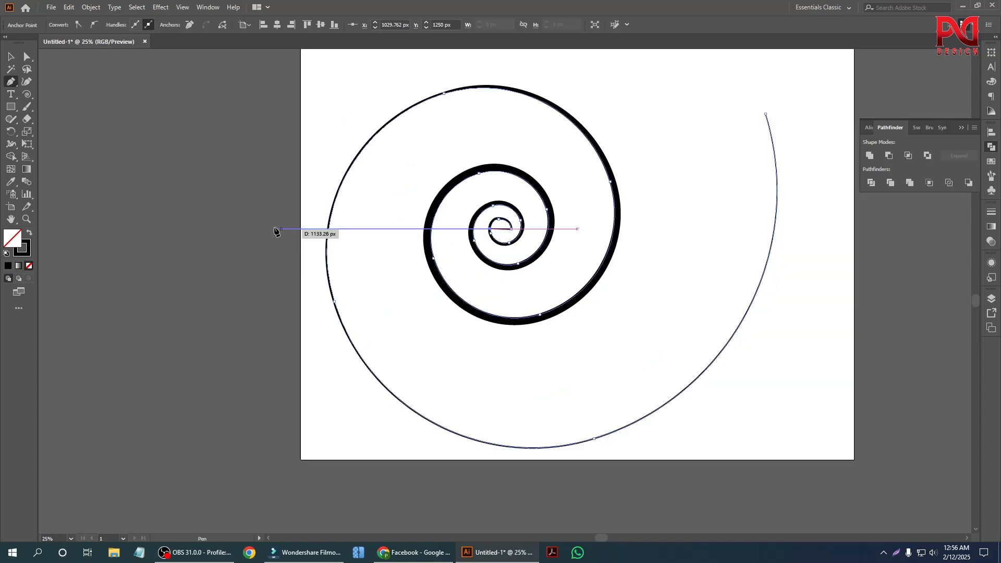
left_click(218, 228)
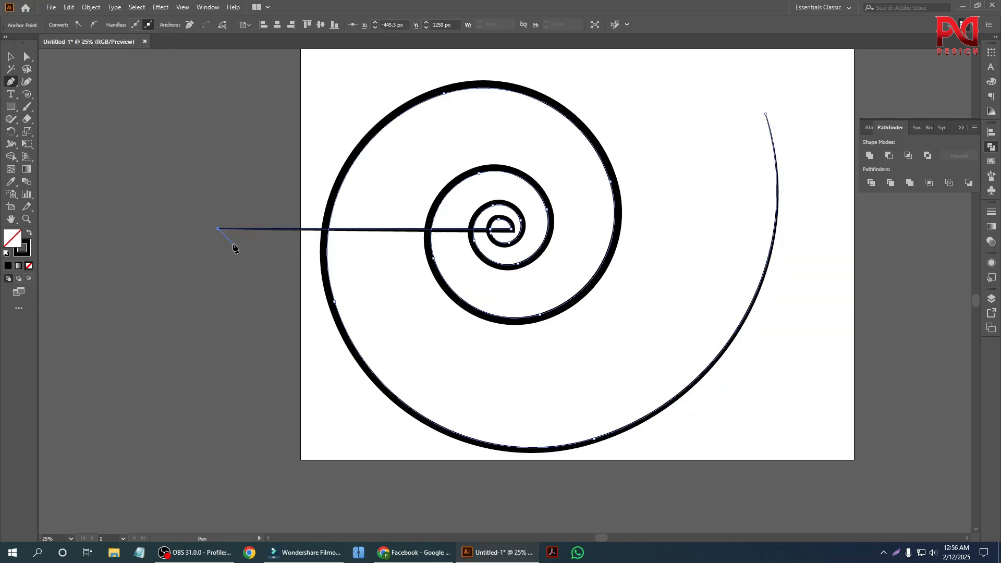
key("v")
left_click(183, 230)
scroll(323, 313, "down", 1)
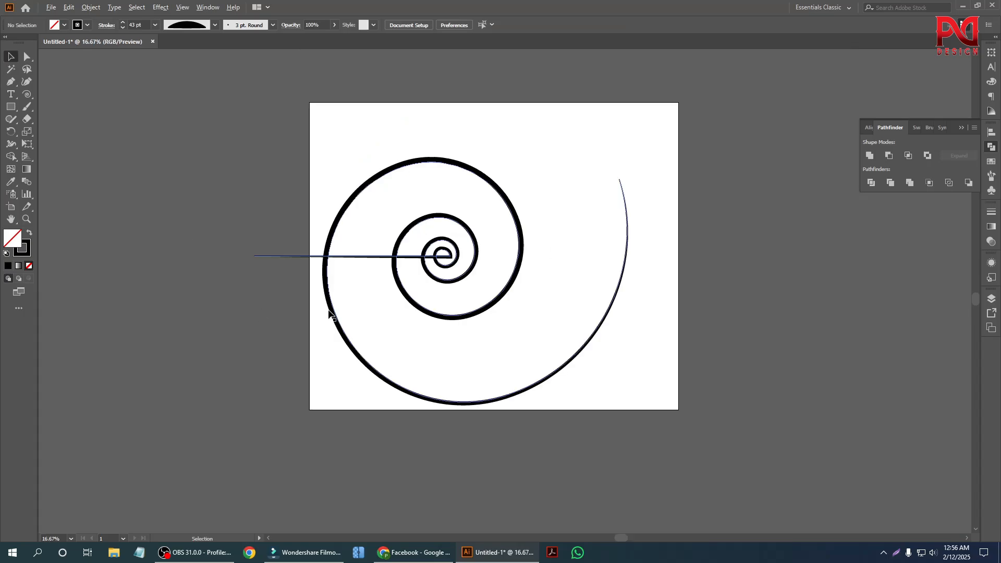
scroll(475, 299, "up", 1)
scroll(358, 296, "down", 1)
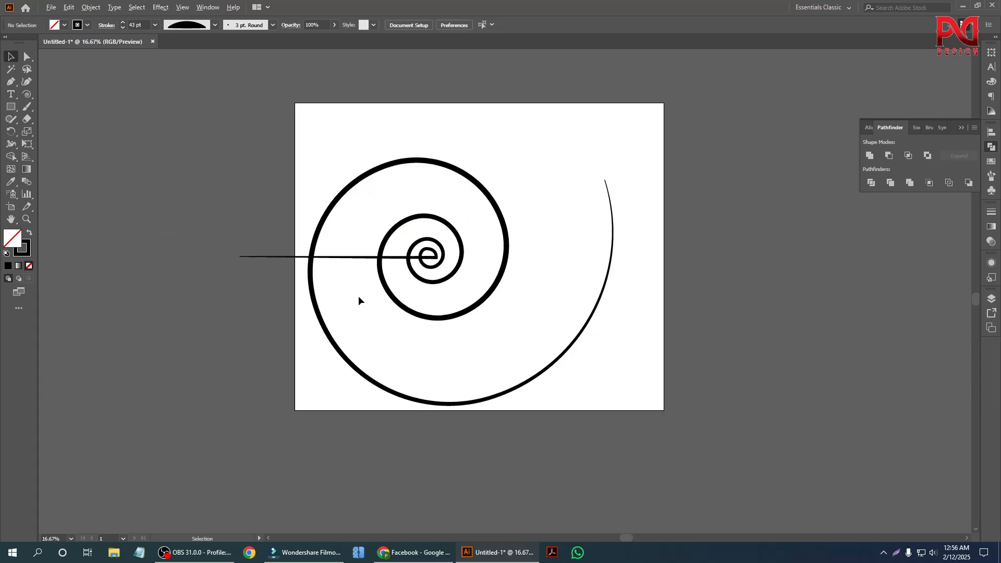
Increase the extended spiral's stroke weight to 51 pt and deselect it.
scroll(358, 296, "up", 2)
scroll(358, 265, "up", 1)
left_click(314, 242)
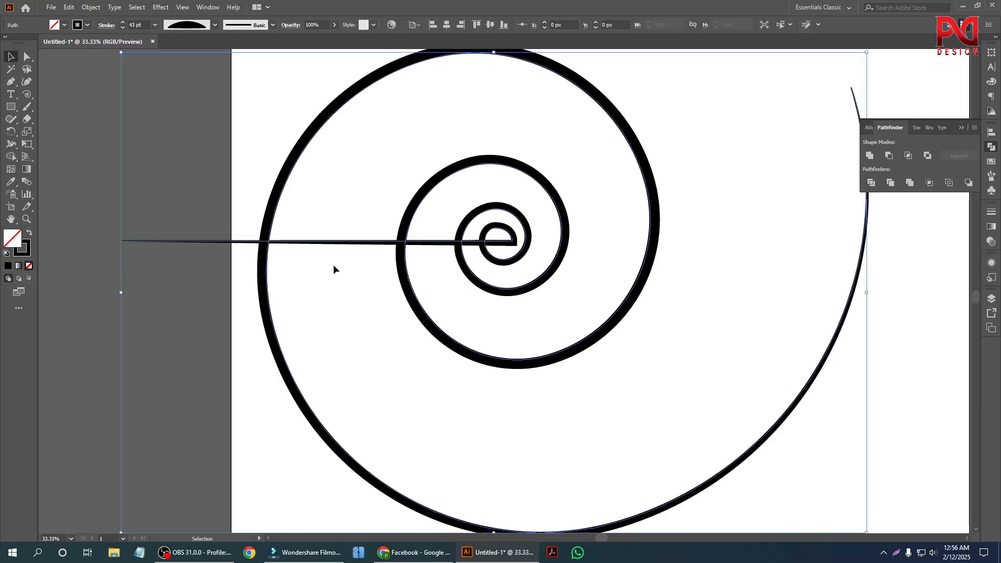
left_click(124, 22)
left_click(124, 22)
left_click(124, 22)
left_click(123, 22)
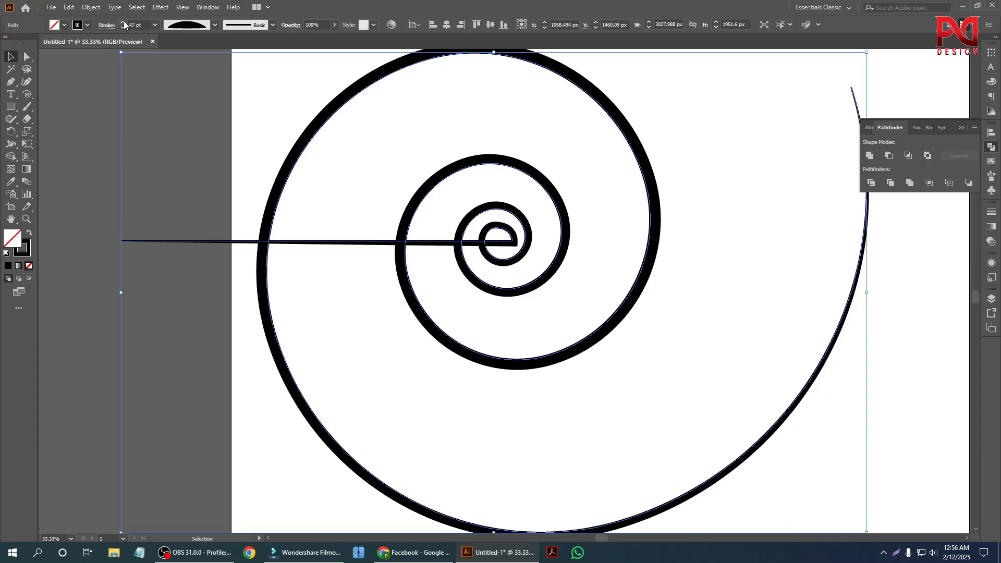
left_click(124, 22)
left_click(124, 22)
left_click(123, 22)
left_click(123, 22)
left_click(214, 286)
scroll(214, 286, "down", 2)
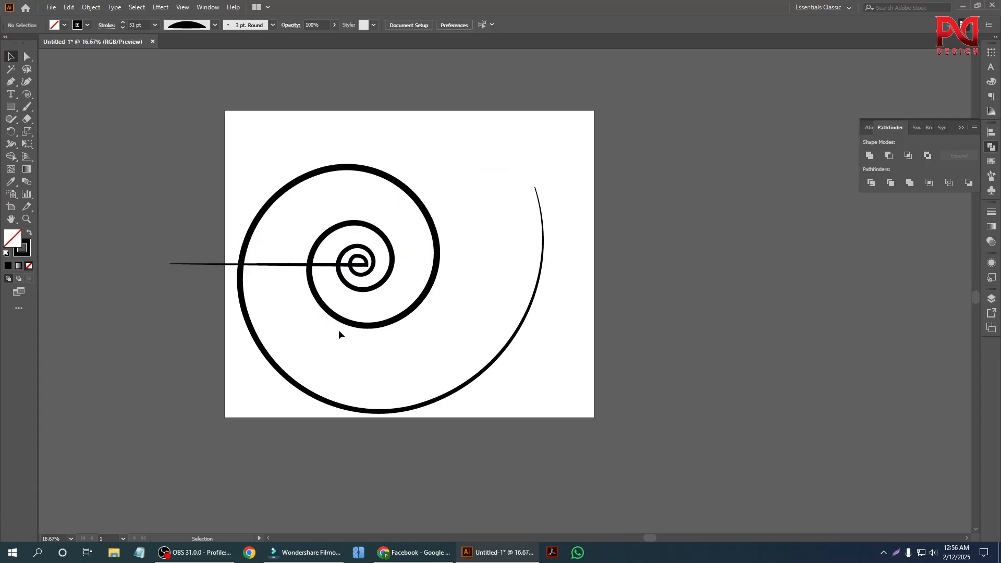
Delete the spiral with its crossbar, leaving the artboard empty.
scroll(371, 334, "up", 1)
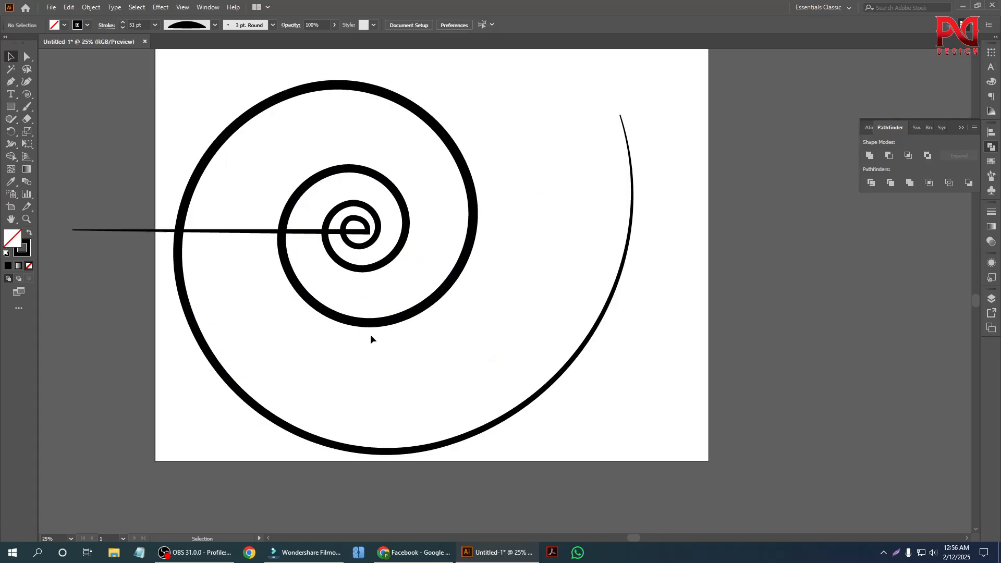
scroll(382, 338, "down", 1)
left_click(514, 366)
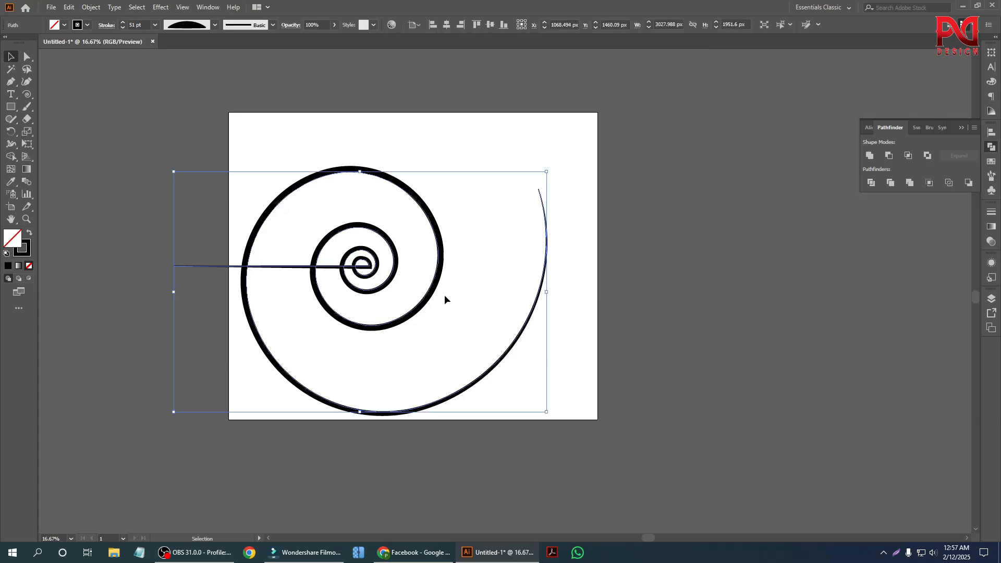
key("Delete")
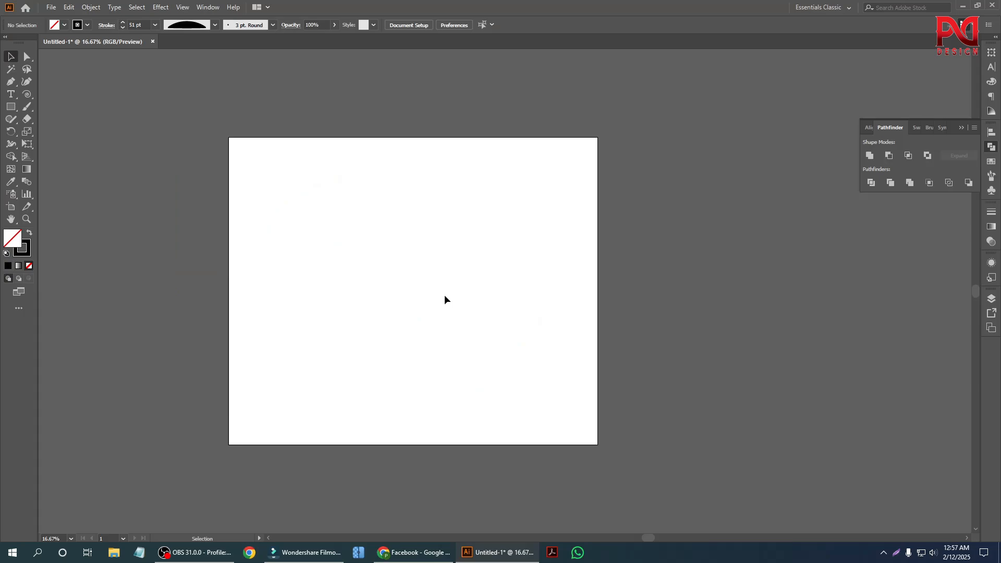
scroll(444, 295, "up", 2)
scroll(470, 288, "down", 1)
scroll(467, 311, "up", 1)
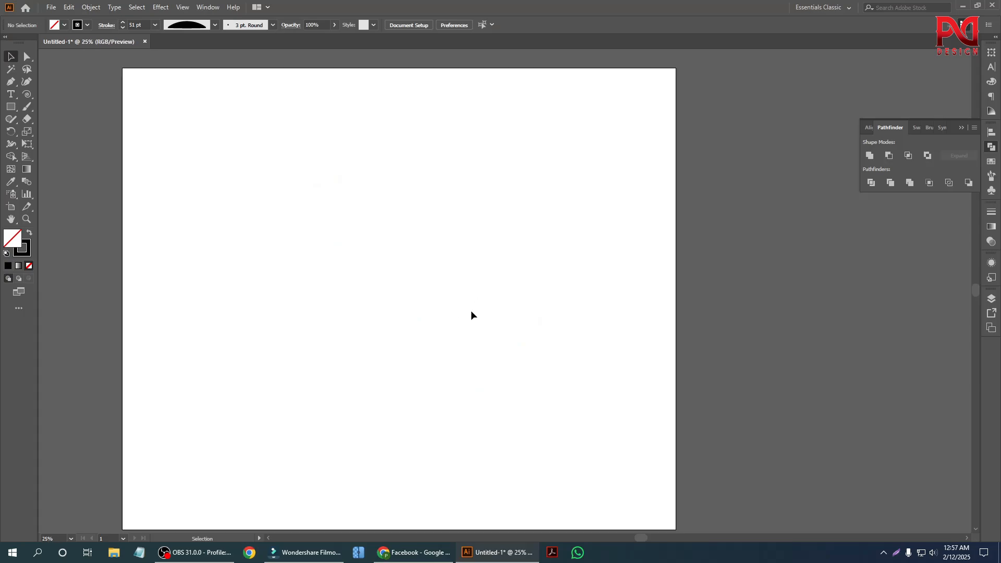
scroll(496, 306, "down", 1)
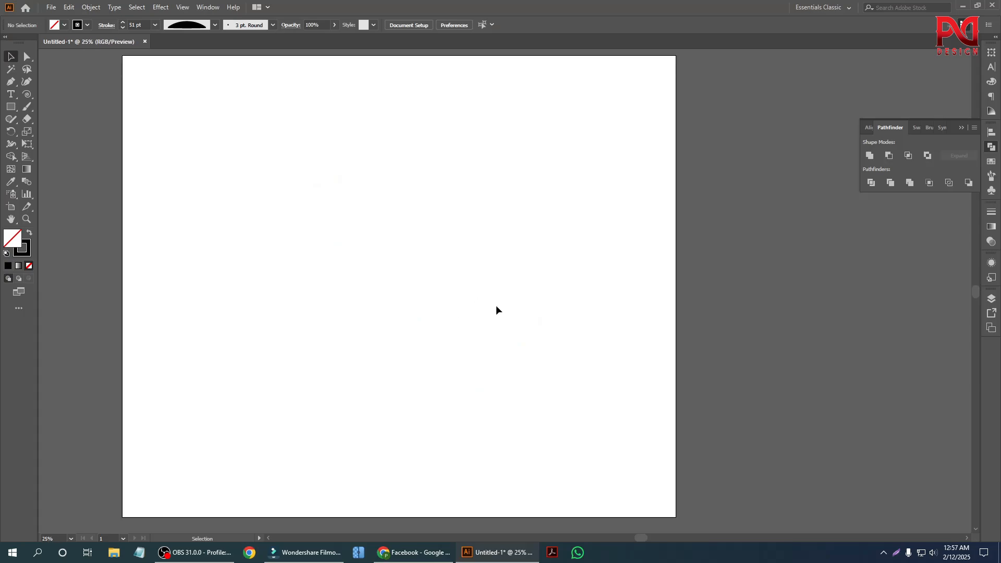
With the Rectangular Grid tool, draw a grid about 1284 px wide and 994 px high around the artboard's centre, and delete it.
left_click(27, 98)
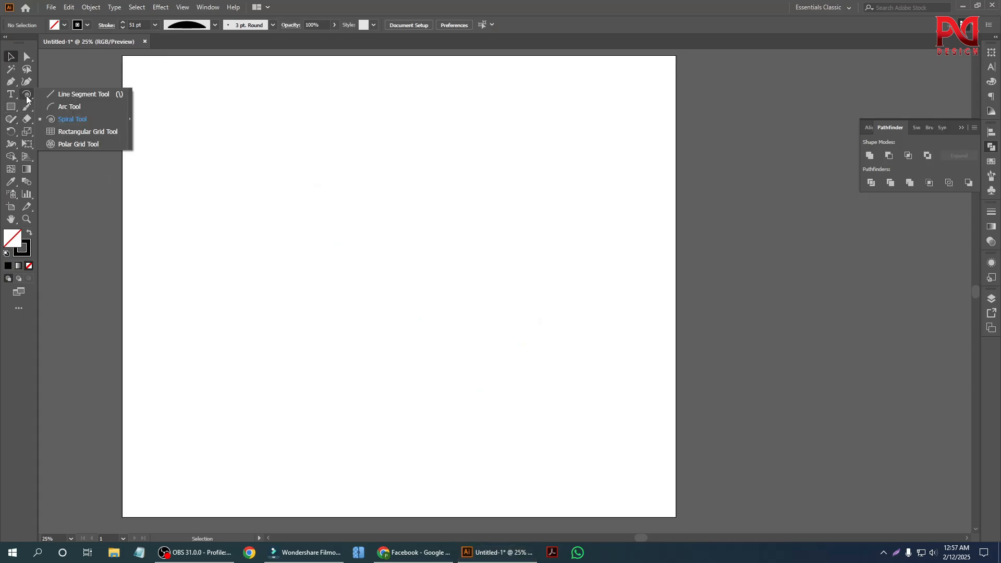
left_click(87, 133)
left_click_drag(316, 241, 552, 424)
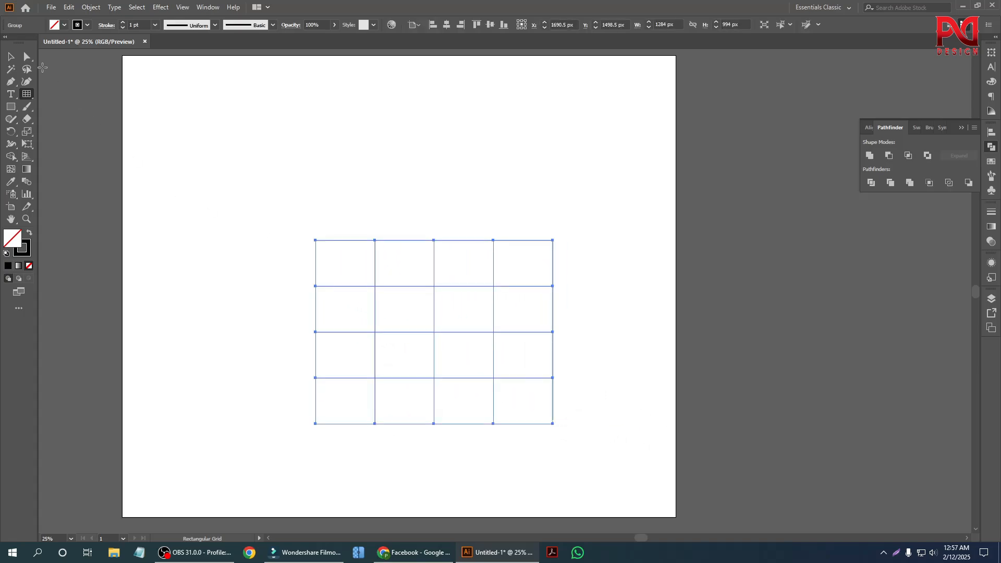
left_click(11, 56)
key("Delete")
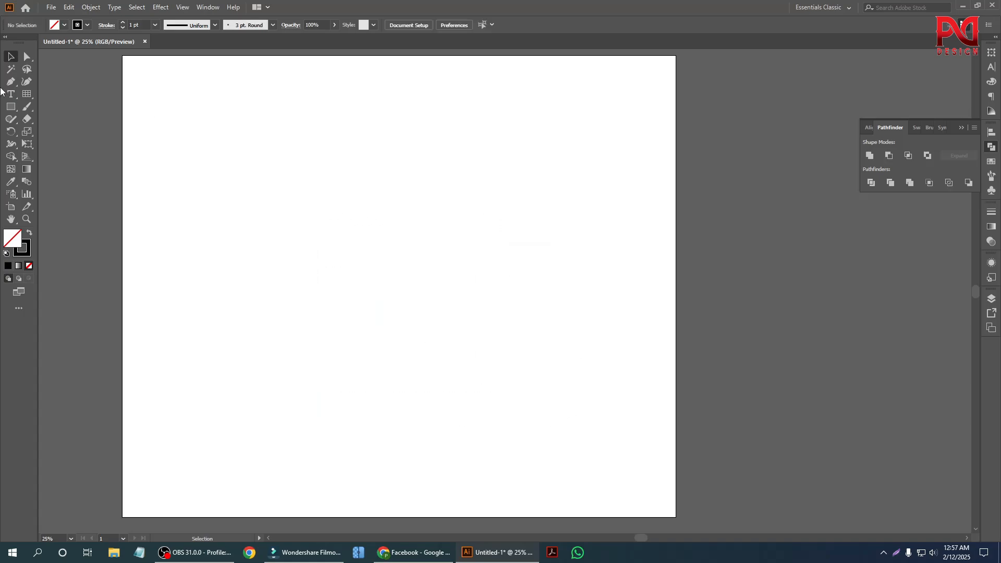
Draw a larger rectangular grid about 1946 px wide and 1601 px high in the artboard's lower right area, and delete it.
left_click(10, 106)
left_click(26, 95)
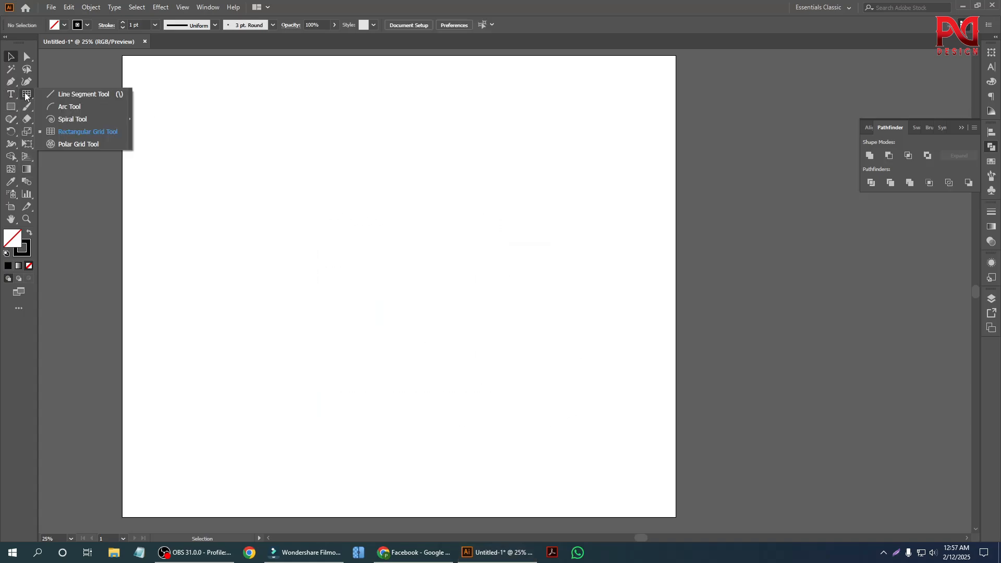
left_click(78, 132)
left_click_drag(322, 239, 640, 492)
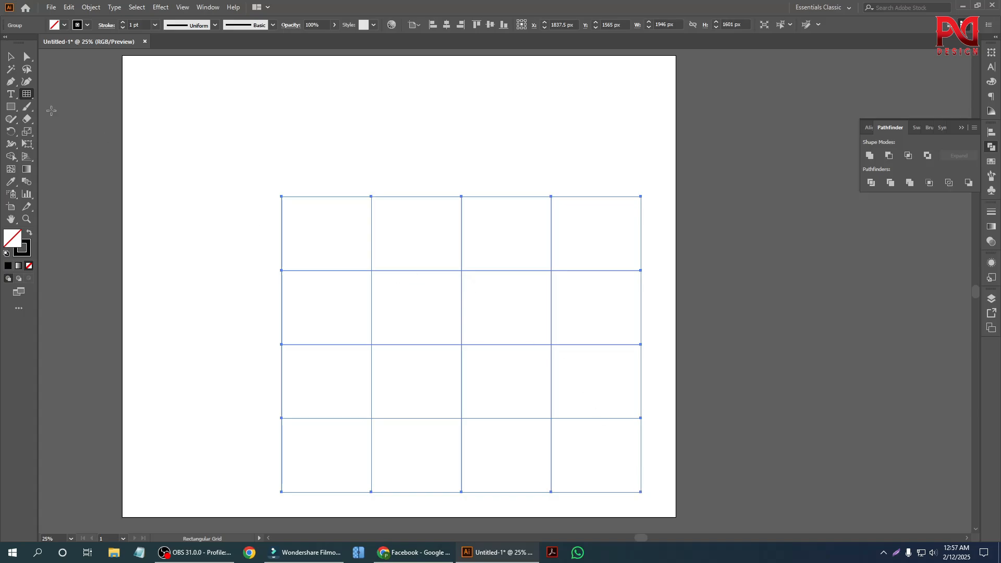
left_click(10, 56)
left_click_drag(234, 176, 544, 373)
left_click_drag(268, 158, 582, 363)
key("Delete")
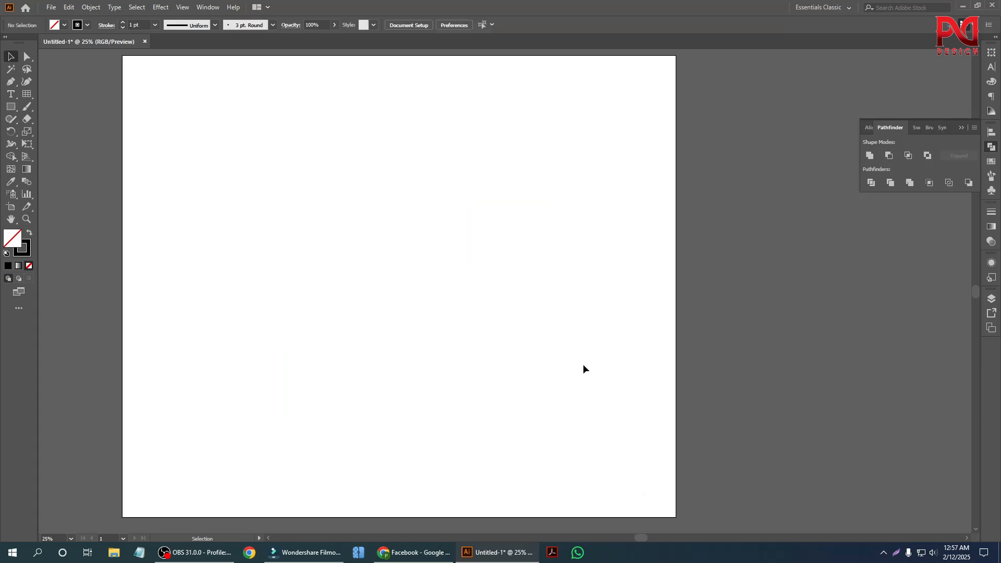
left_click(26, 94)
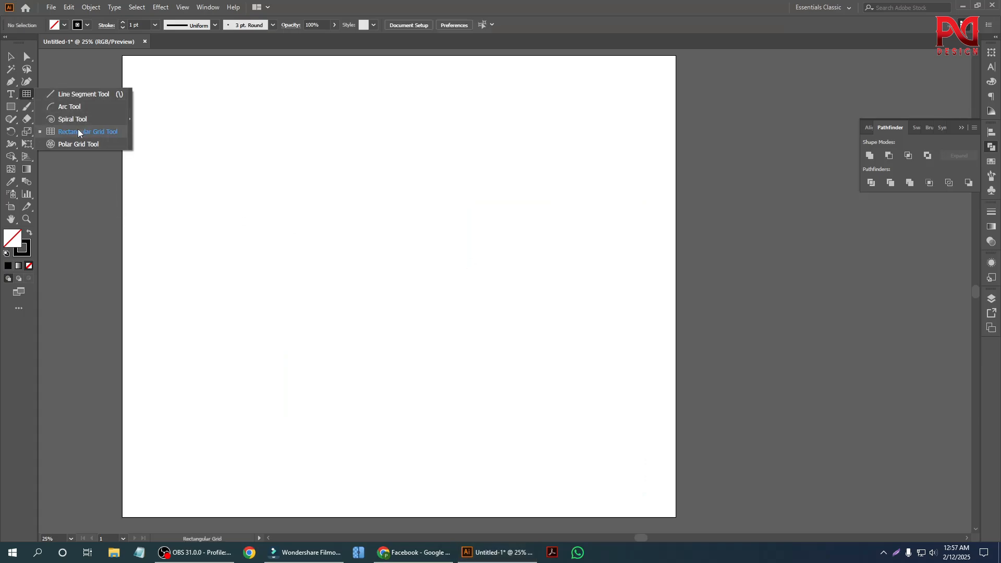
left_click(77, 131)
left_click(330, 228)
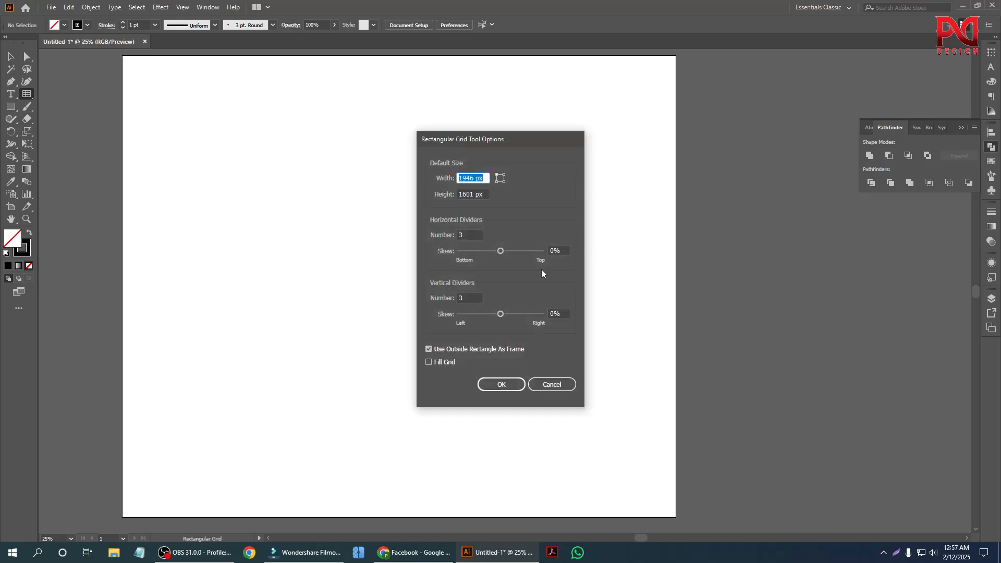
left_click(552, 384)
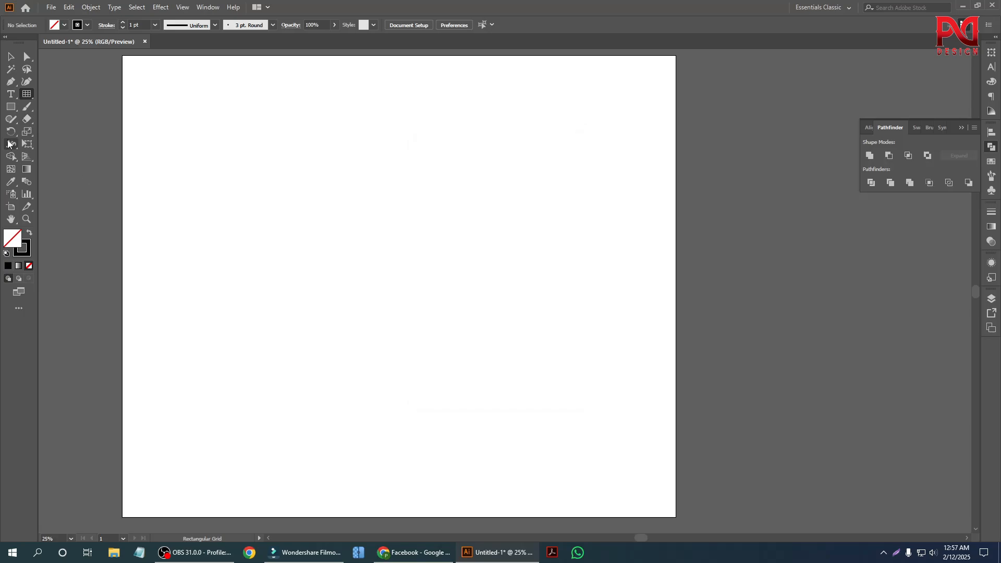
Set the Rectangular Grid tool to 4 horizontal dividers and 4 vertical dividers.
double_click(26, 94)
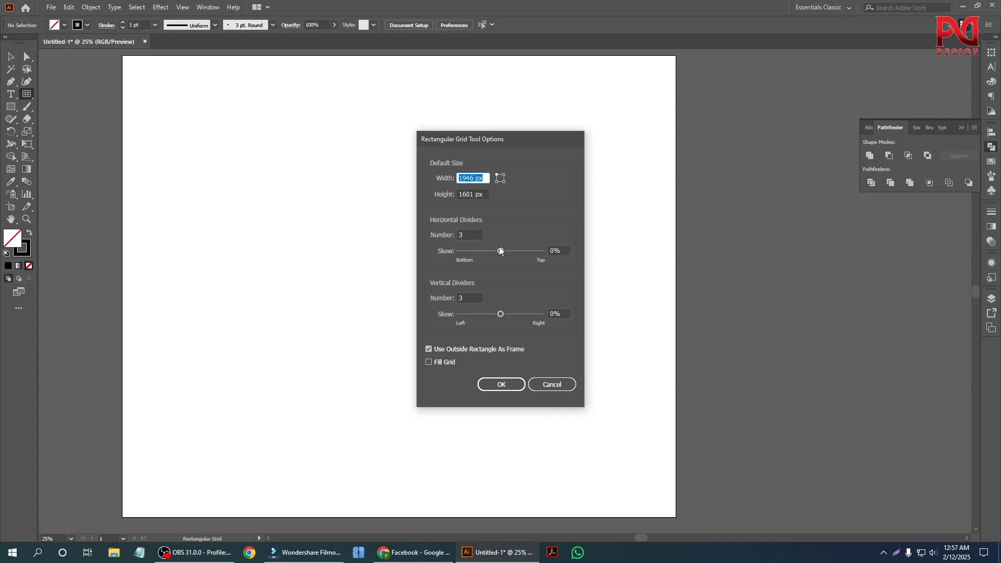
left_click(462, 235)
type("4")
left_click(464, 296)
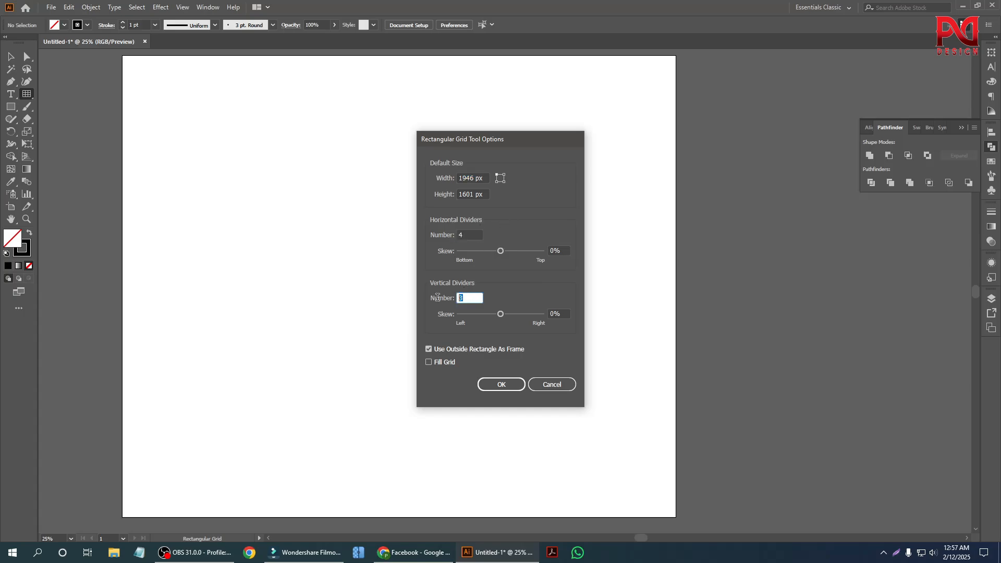
left_click(505, 386)
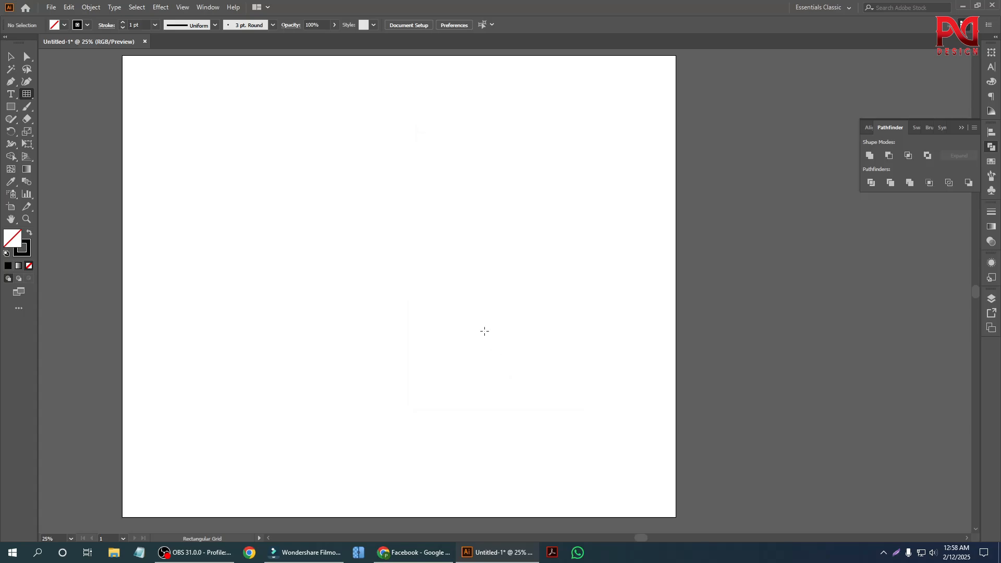
Draw a five-by-five rectangular grid about 1307 px wide and 1152 px high in the middle of the artboard, and delete it.
left_click_drag(268, 166, 510, 378)
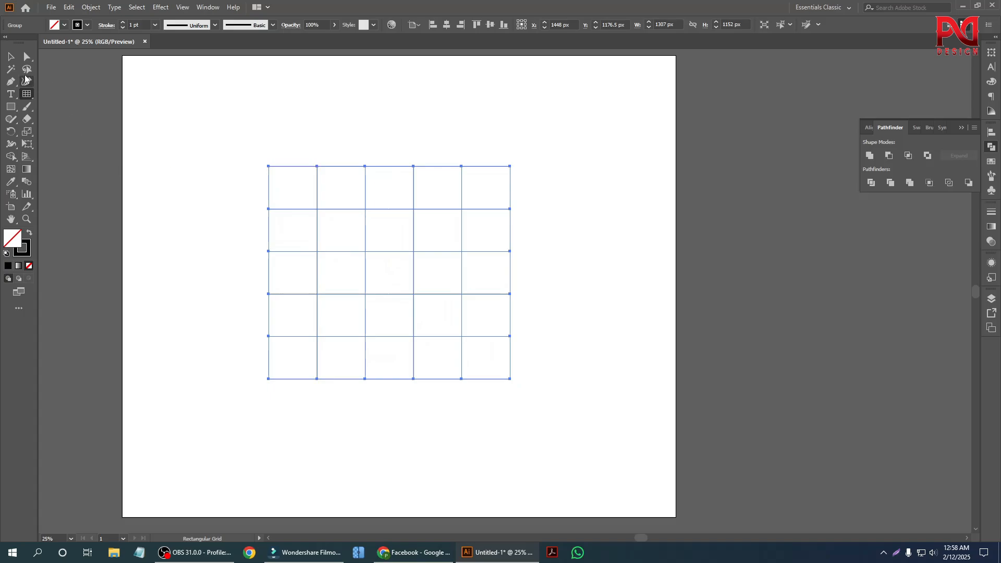
left_click(10, 56)
left_click(403, 325)
scroll(405, 326, "down", 1)
left_click_drag(261, 178, 503, 376)
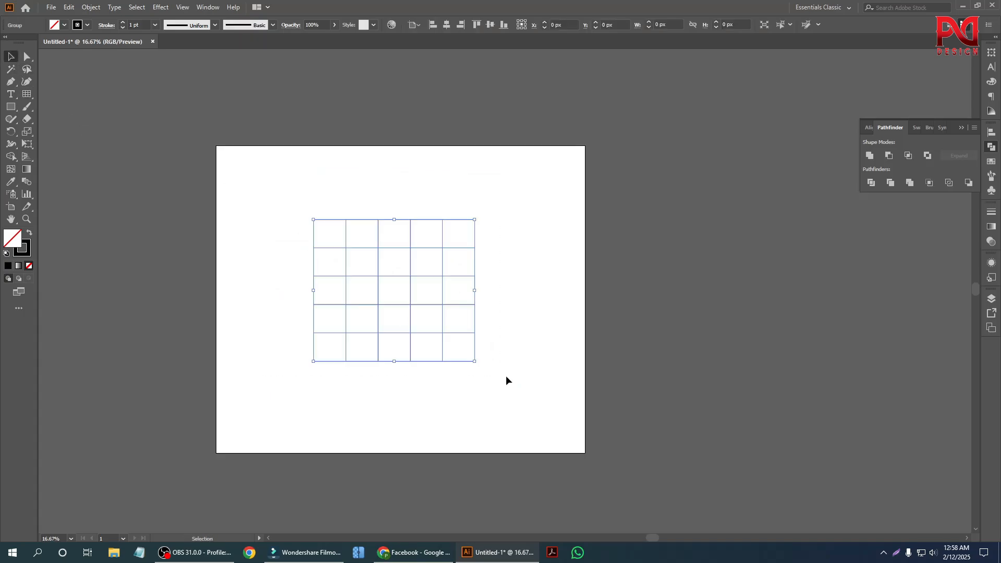
key("Delete")
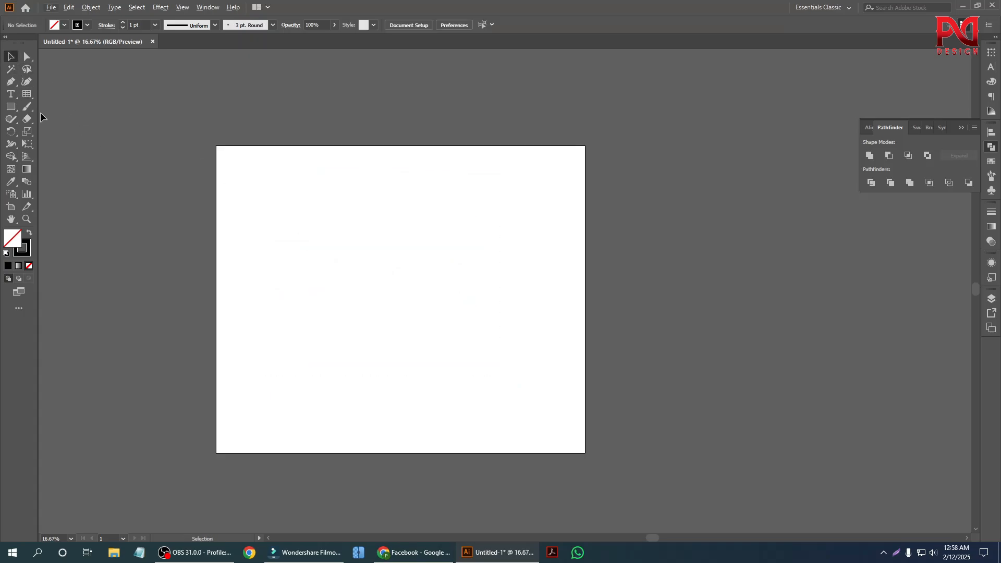
Draw a square five-by-five grid about 966 × 966 px near the artboard's upper left with the Rectangular Grid tool, and deselect it.
left_click(29, 97)
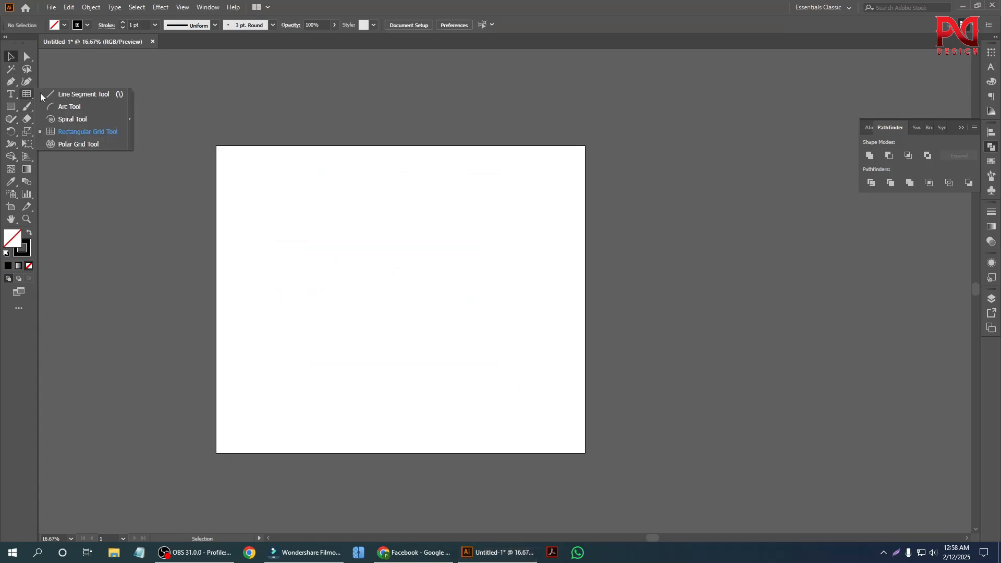
left_click(64, 133)
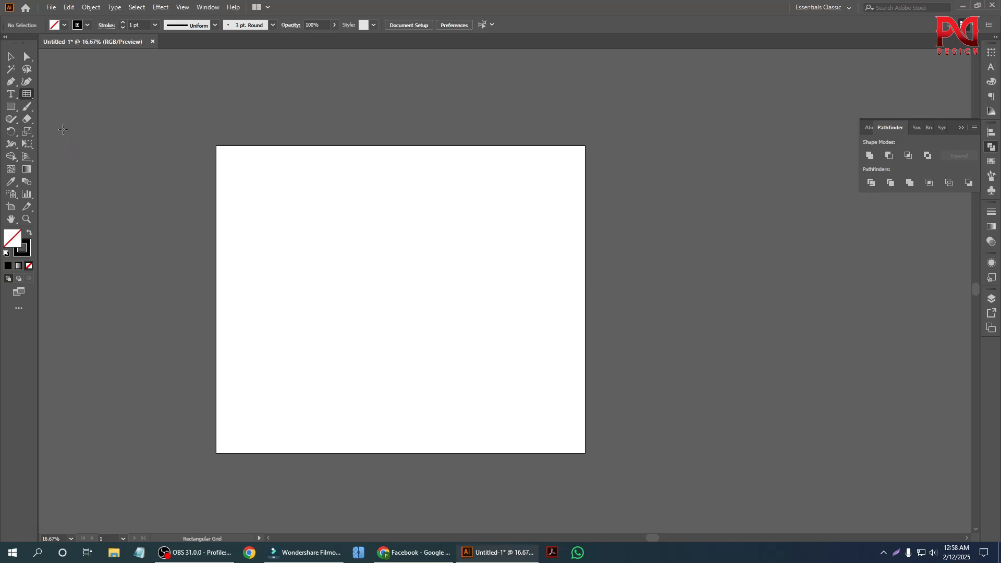
scroll(346, 293, "down", 1)
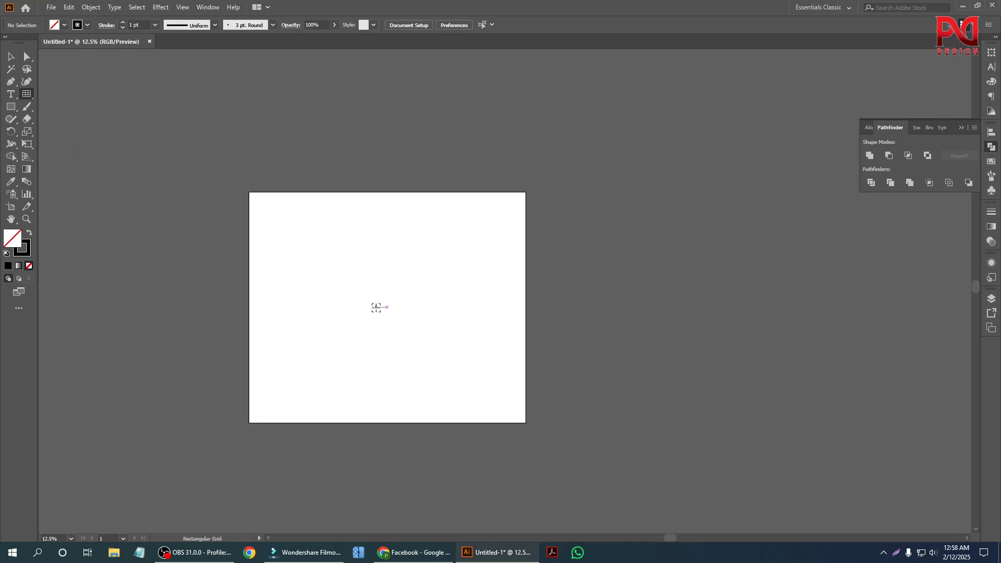
scroll(372, 313, "up", 1)
scroll(364, 300, "down", 2)
mouse_move(317, 195)
left_mouse_down()
mouse_move(473, 344)
mouse_move(506, 391)
mouse_move(467, 349)
mouse_move(401, 307)
mouse_move(455, 360)
mouse_move(509, 380)
mouse_move(370, 304)
mouse_move(519, 371)
mouse_move(451, 334)
mouse_move(536, 402)
mouse_move(449, 342)
mouse_move(451, 354)
mouse_move(557, 420)
mouse_move(448, 354)
mouse_move(530, 410)
mouse_move(464, 371)
mouse_move(364, 253)
mouse_move(383, 263)
mouse_move(376, 253)
left_mouse_up()
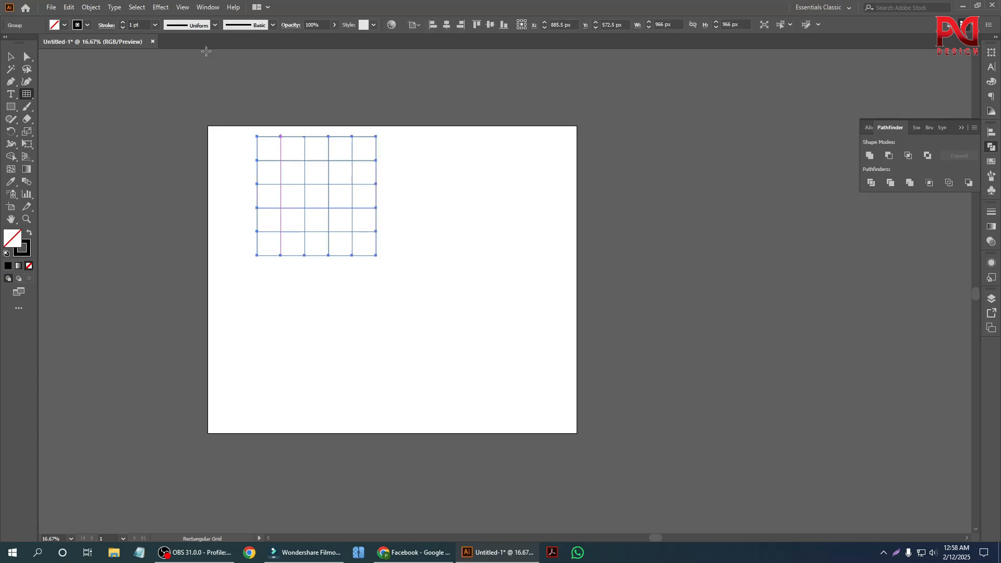
key("v")
left_click(196, 257)
scroll(345, 273, "up", 1)
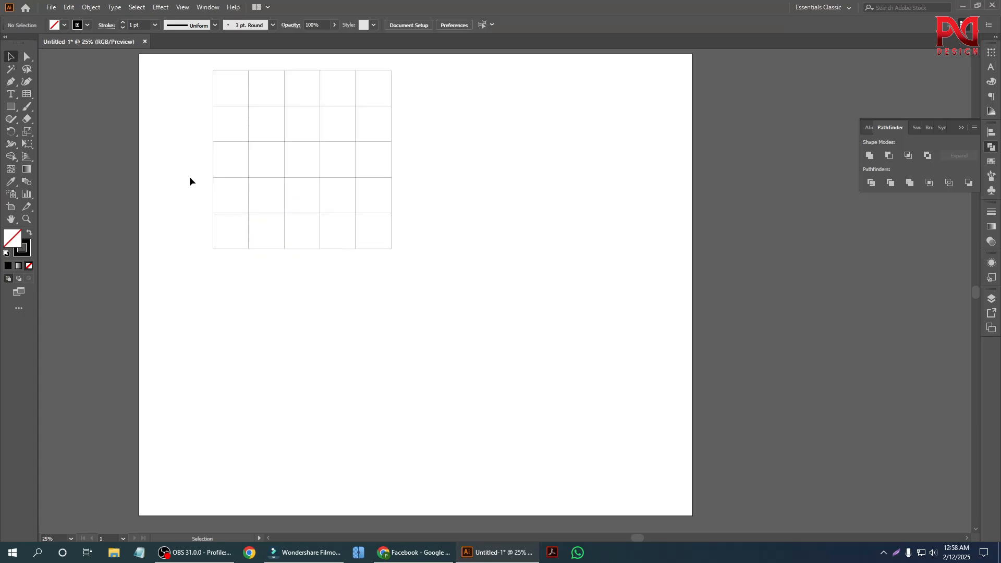
Move the five-by-five rectangular grid to the middle of the artboard, and delete it.
left_click(321, 231)
left_click_drag(286, 180, 386, 296)
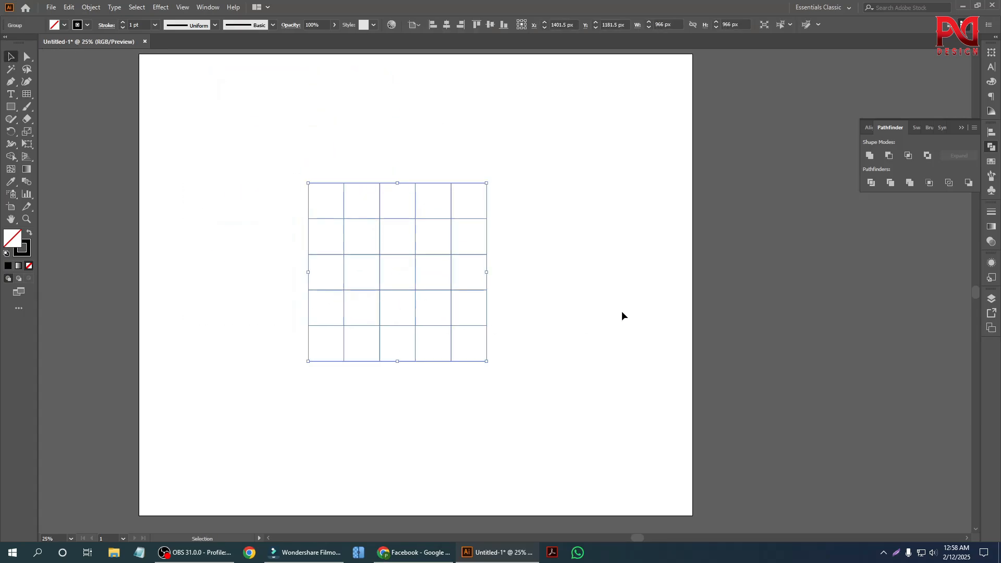
left_click(621, 311)
scroll(392, 273, "up", 2)
scroll(391, 273, "down", 2)
left_click_drag(206, 193, 483, 335)
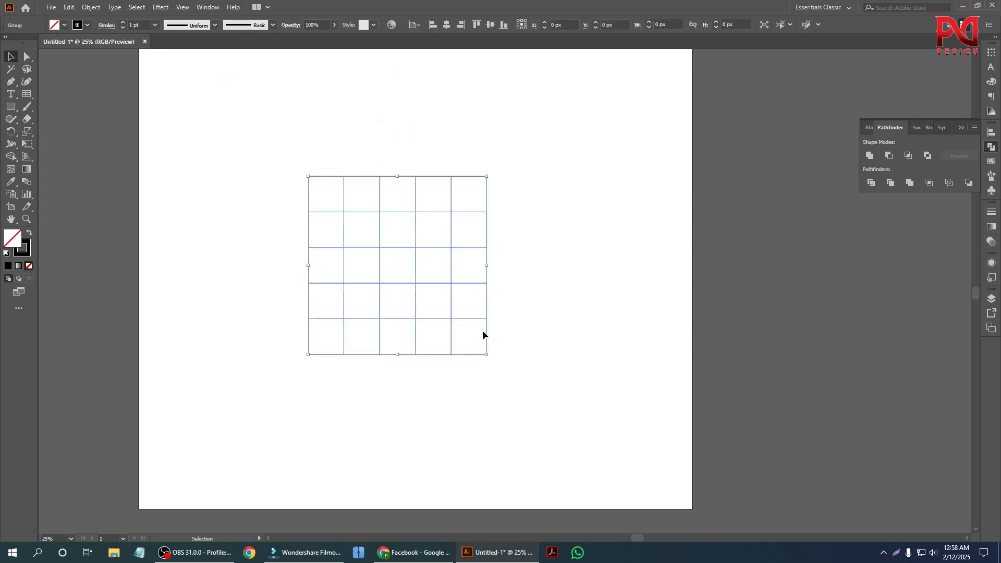
left_click(482, 335)
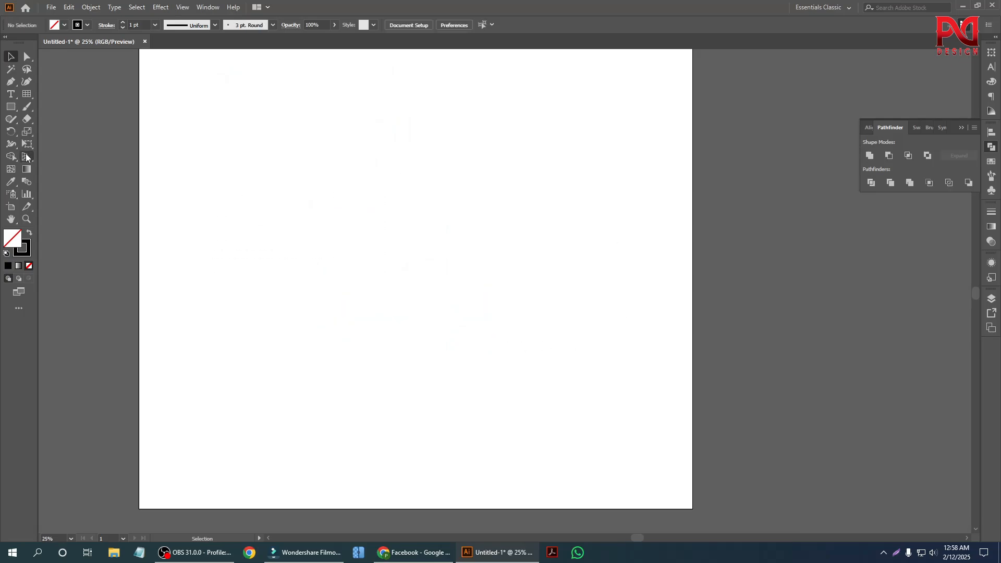
Draw a polar grid in the middle of the artboard with the Polar Grid tool, and delete it.
left_click(26, 94)
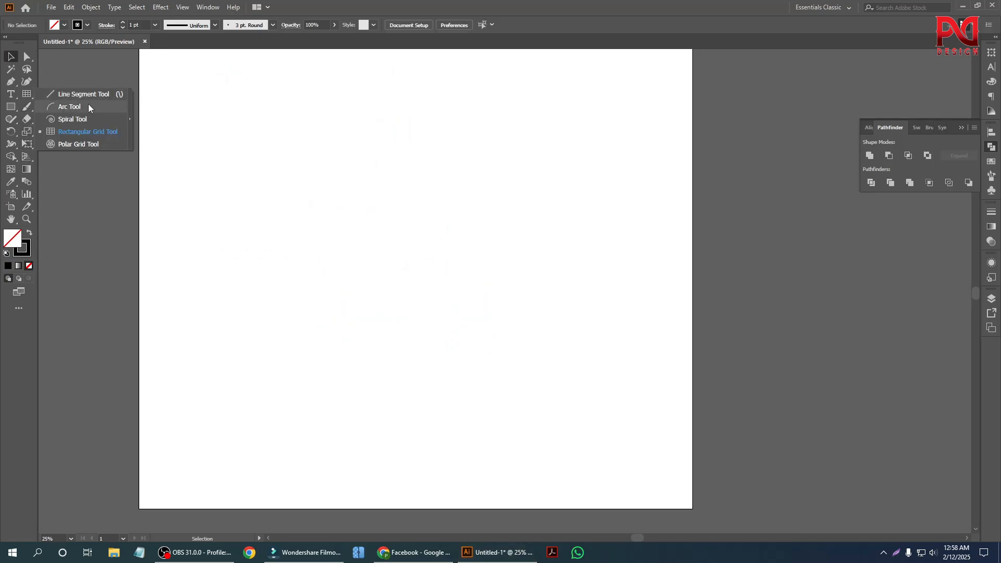
left_click(82, 146)
left_click_drag(325, 230, 461, 308)
key("Delete")
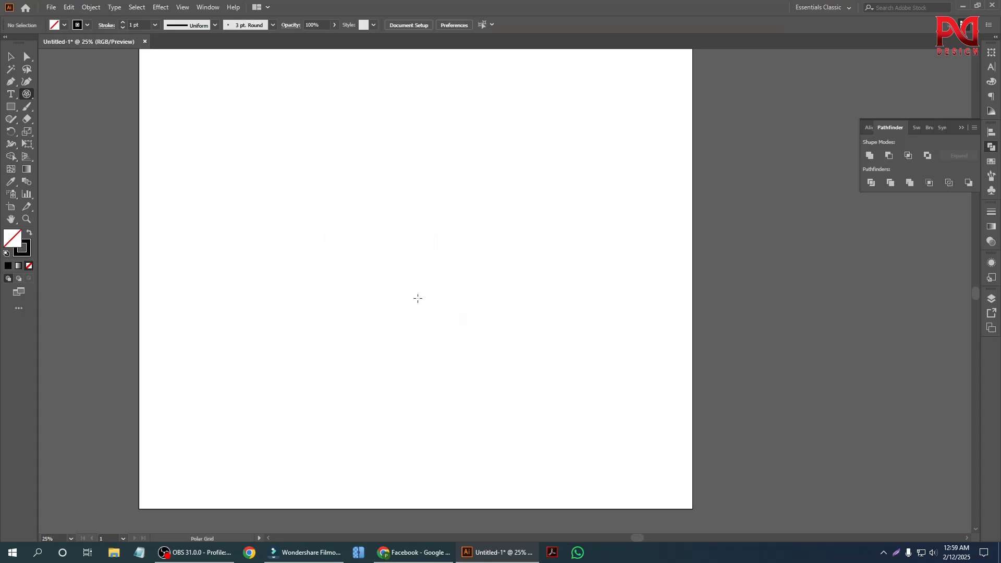
Start a circular polar grid on the artboard and adjust it to 5 concentric dividers while drawing.
scroll(387, 287, "down", 1)
scroll(343, 275, "up", 1)
scroll(424, 285, "down", 1)
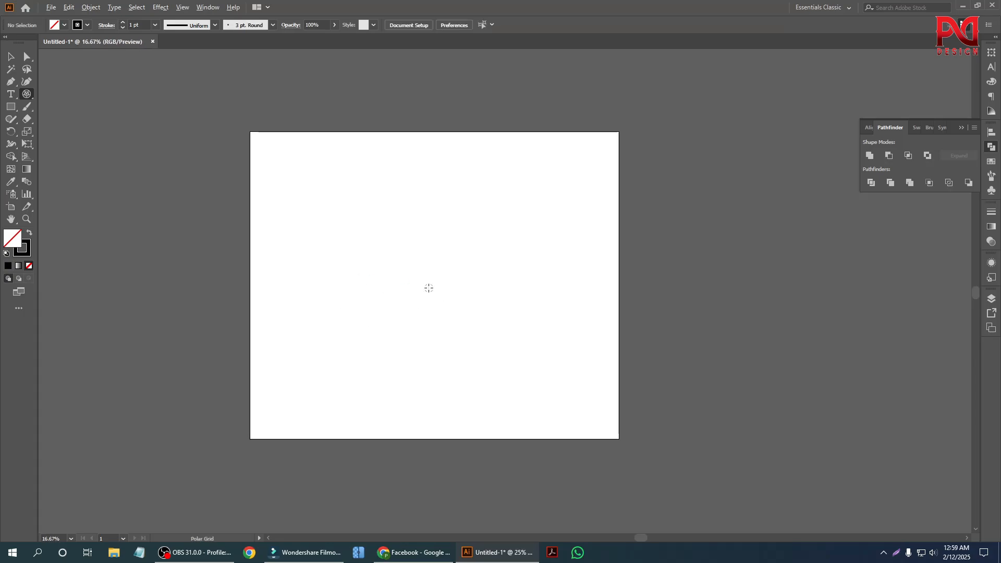
scroll(469, 276, "up", 1)
scroll(417, 276, "down", 1)
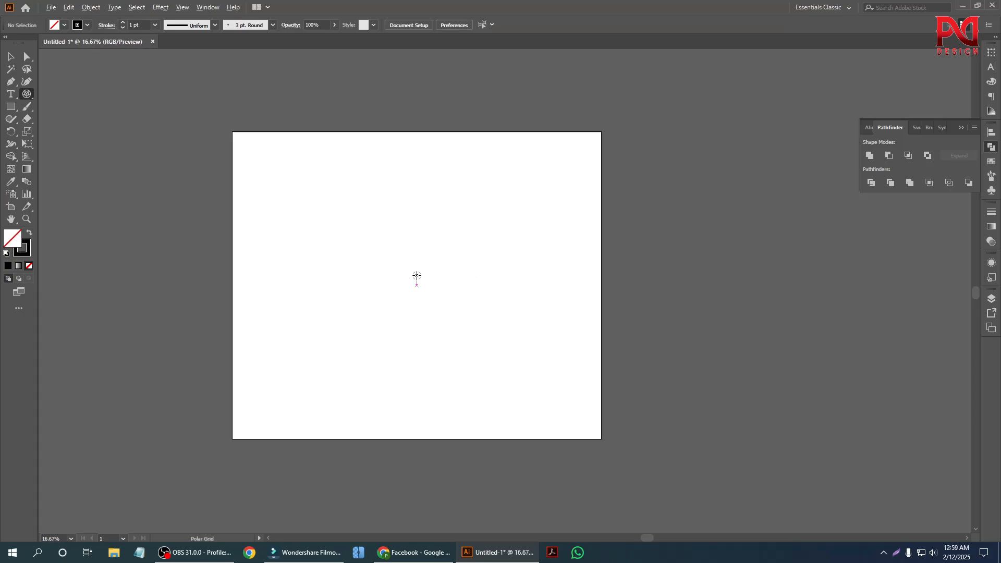
scroll(399, 282, "up", 1)
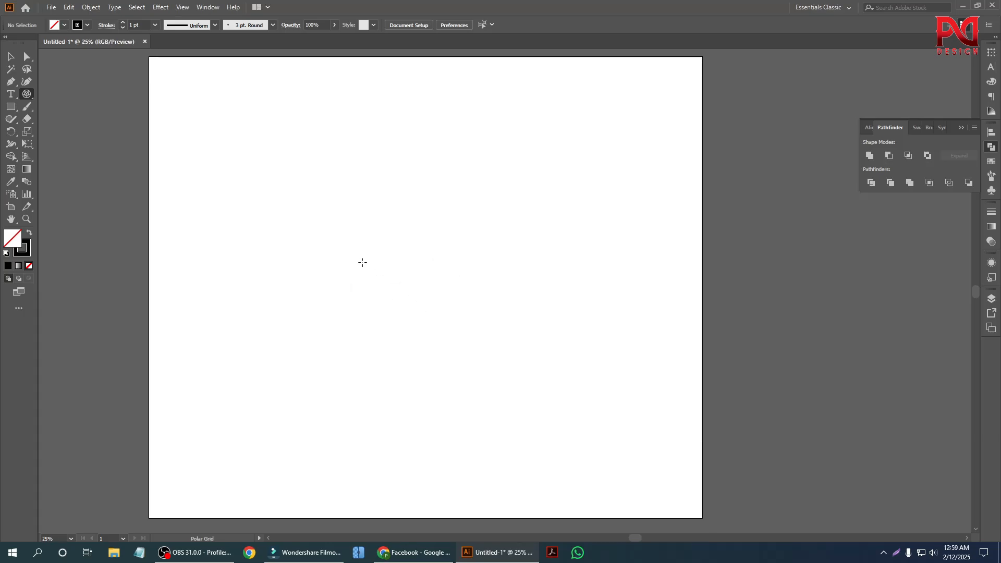
mouse_move(349, 204)
left_mouse_down()
mouse_move(384, 273)
mouse_move(458, 347)
mouse_move(573, 413)
mouse_move(462, 330)
mouse_move(582, 400)
mouse_move(413, 319)
mouse_move(555, 415)
mouse_move(474, 352)
mouse_move(584, 384)
mouse_move(483, 352)
mouse_move(442, 323)
mouse_move(540, 386)
mouse_move(474, 326)
mouse_move(616, 439)
mouse_move(462, 319)
mouse_move(550, 427)
mouse_move(440, 328)
left_mouse_up()
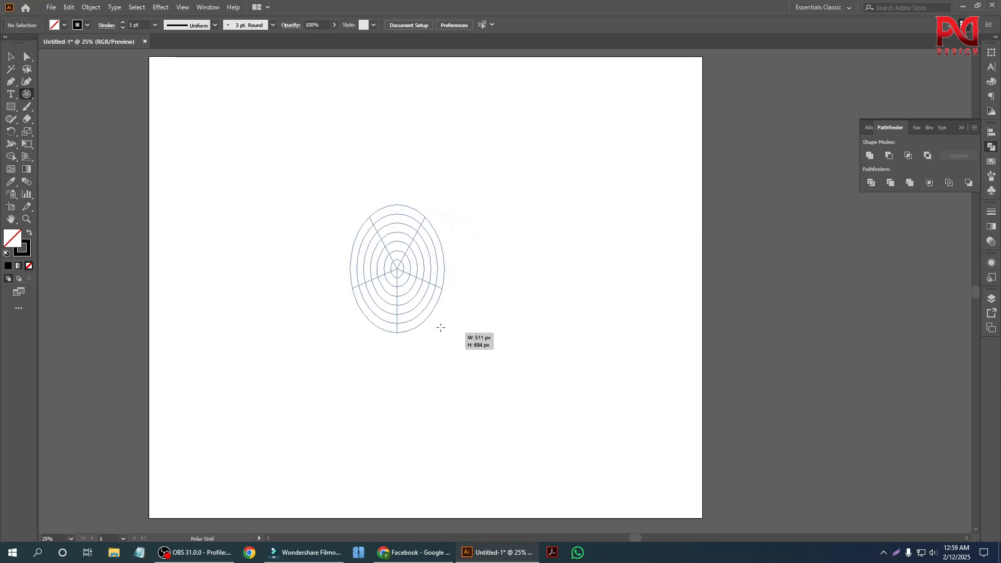
left_click_drag(526, 373, 615, 439)
key("Up")
key("Up")
key("Up")
key("Up")
key("Up")
key("Up")
key("Up")
key("Up")
key("Up")
key("Up")
key("Down")
key("Down")
key("Down")
key("Down")
key("Down")
key("Down")
key("Down")
key("Down")
key("Down")
key("Down")
key("Down")
key("Down")
key("Down")
key("Up")
key("Up")
key("Up")
Adjust the polar grid to 11 radial dividers and finish it at about 1858 × 1858 px.
key("Left")
key("Left")
key("Right")
left_click_drag(616, 438, 510, 376)
key("Right")
key("Right")
key("Right")
key("Right")
key("Left")
key("Left")
key("Left")
key("Left")
key("Right")
key("Right")
key("Right")
key("Right")
key("Right")
key("Right")
key("Right")
Set the polar grid's stroke weight to 8 pt and deselect it.
scroll(521, 383, "up", 2)
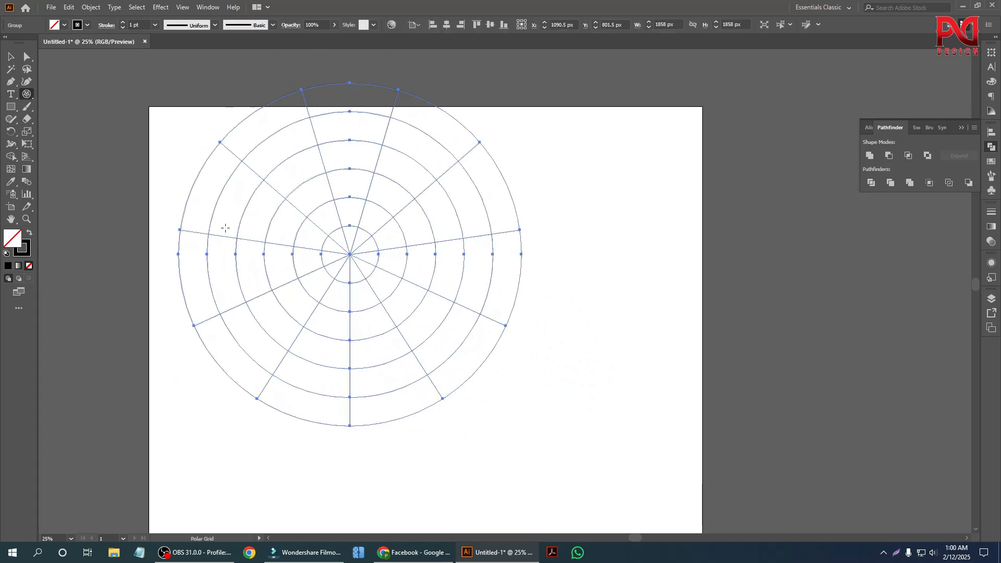
key("v")
left_click_drag(119, 128, 439, 340)
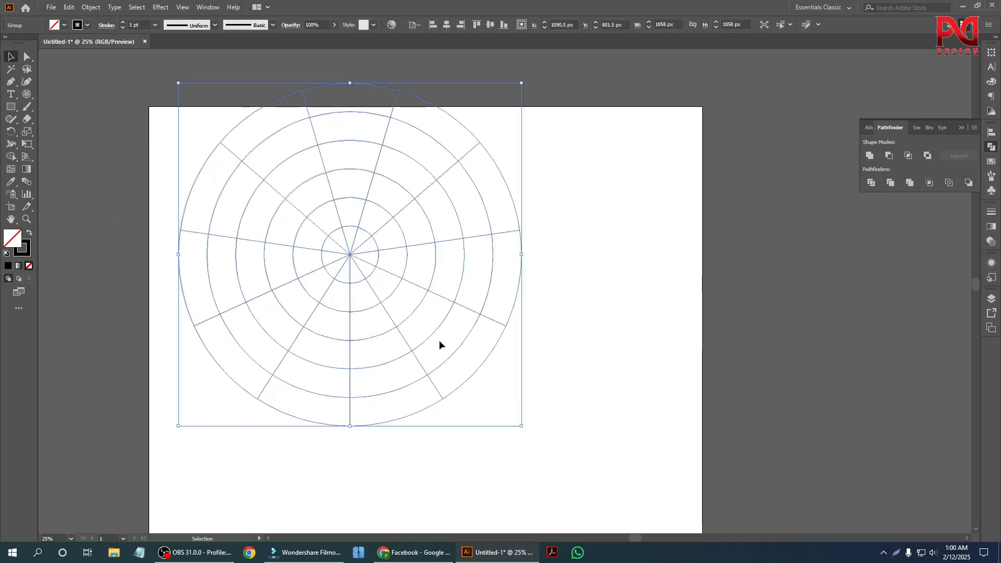
left_click(123, 22)
left_click(123, 22)
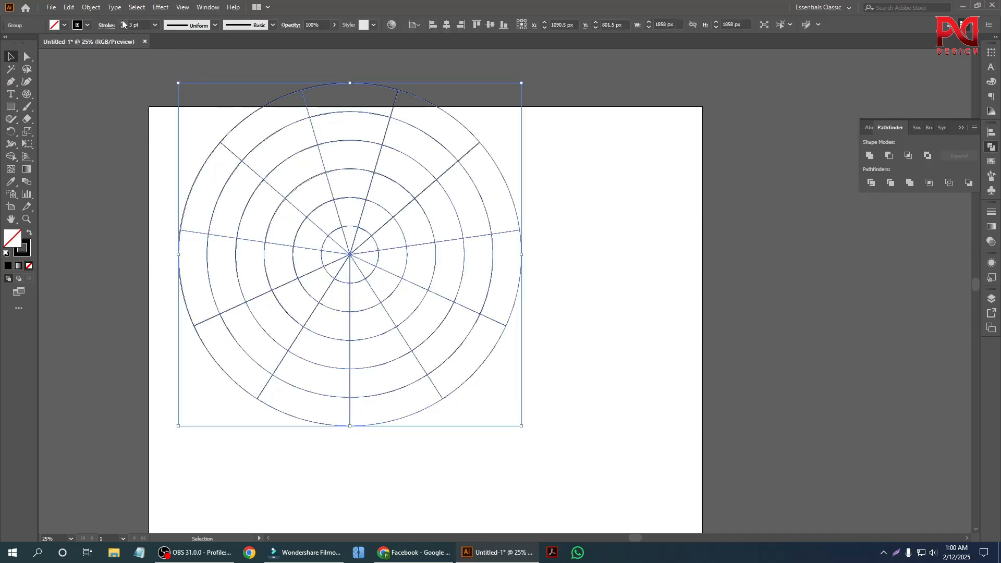
left_click(123, 22)
left_click(123, 22)
left_click(123, 22)
left_click(123, 22)
left_click(123, 22)
left_click(346, 297)
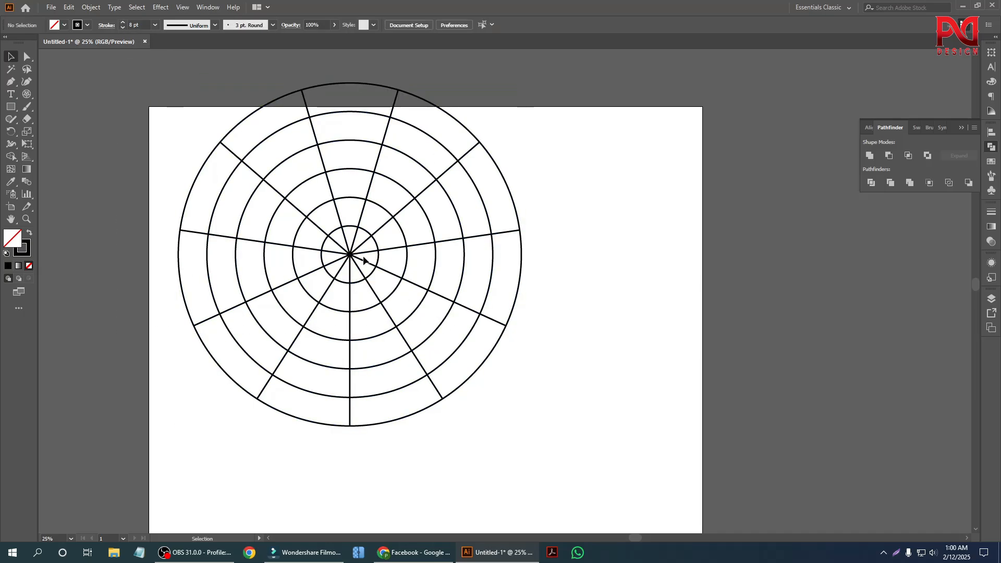
Center the circular polar grid on the artboard, shift it across the artboard's right edge, and deselect it.
left_click_drag(363, 260, 437, 327)
scroll(645, 326, "down", 2)
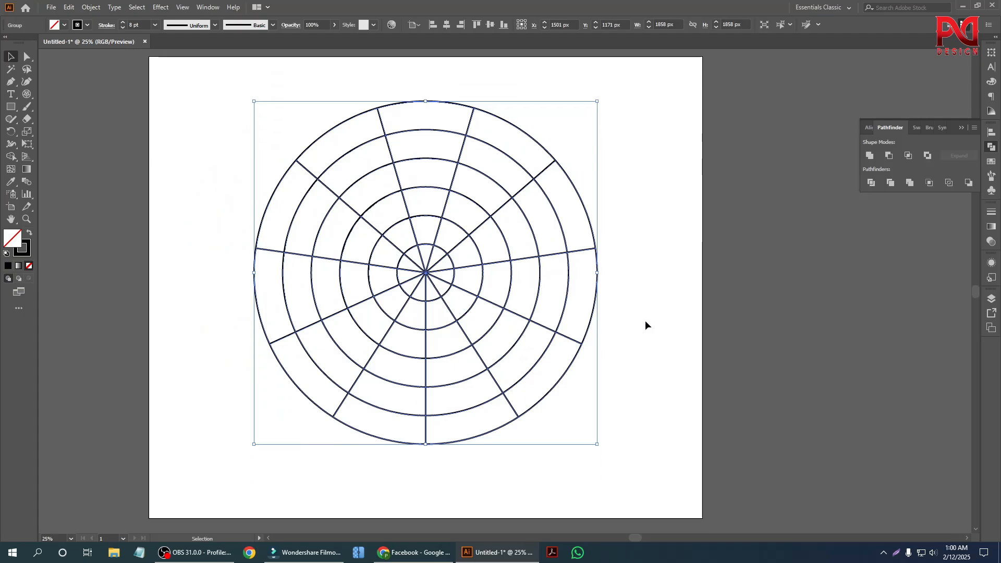
left_click(653, 318)
left_click_drag(449, 280, 751, 295)
left_click(363, 254)
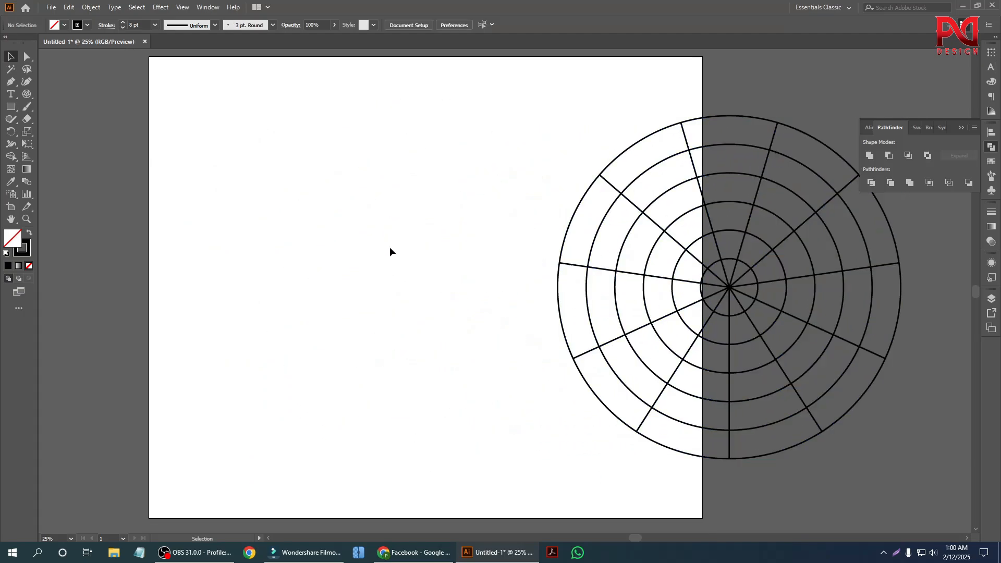
Start an elliptical polar grid left of the circular one and adjust it to 2 concentric dividers while drawing.
left_click_drag(29, 97, 65, 142)
left_click_drag(377, 335, 449, 395)
key("Up")
key("Up")
key("Up")
key("Up")
key("Up")
key("Up")
key("Up")
key("Down")
key("Down")
key("Down")
key("Down")
key("Down")
key("Down")
key("Down")
key("Down")
Adjust the elliptical polar grid to 15 radial dividers and finish it about 802 px wide and 979 px high.
key("Left")
key("Left")
key("Left")
key("Left")
key("Left")
key("Left")
key("Left")
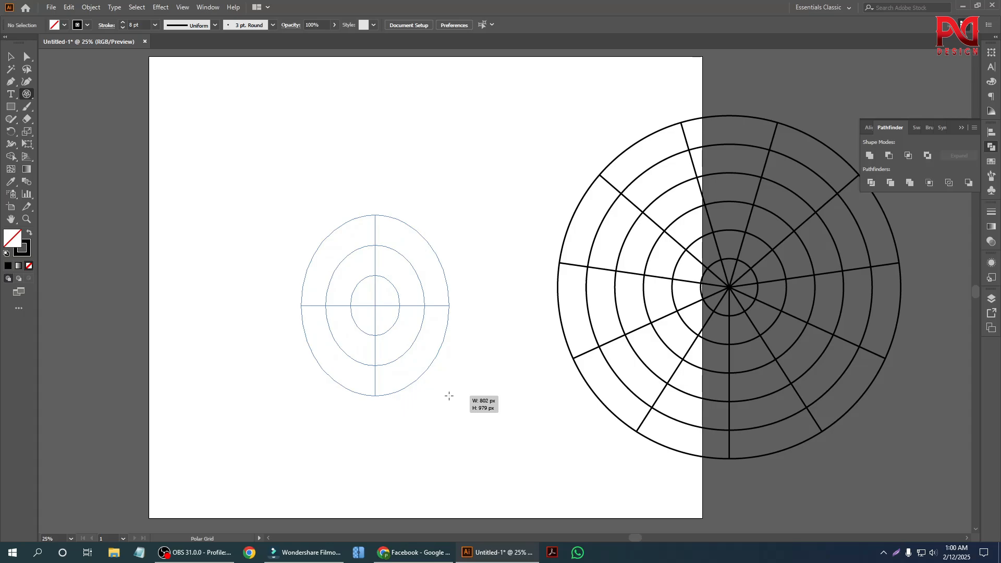
key("Right")
key("Right")
key("Right")
key("Right")
key("Right")
key("Right")
left_click_drag(449, 396, 449, 396)
key("Right")
key("Right")
key("Right")
key("Right")
key("Right")
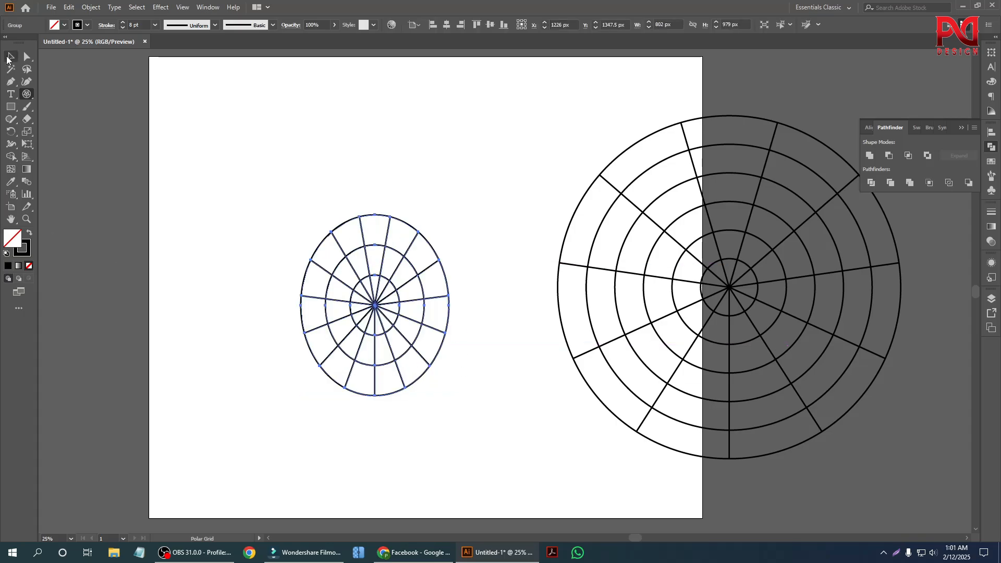
Select both polar grids and delete them to clear the artboard.
left_click(7, 59)
left_click(235, 196)
scroll(440, 310, "down", 1)
left_click_drag(286, 219, 642, 403)
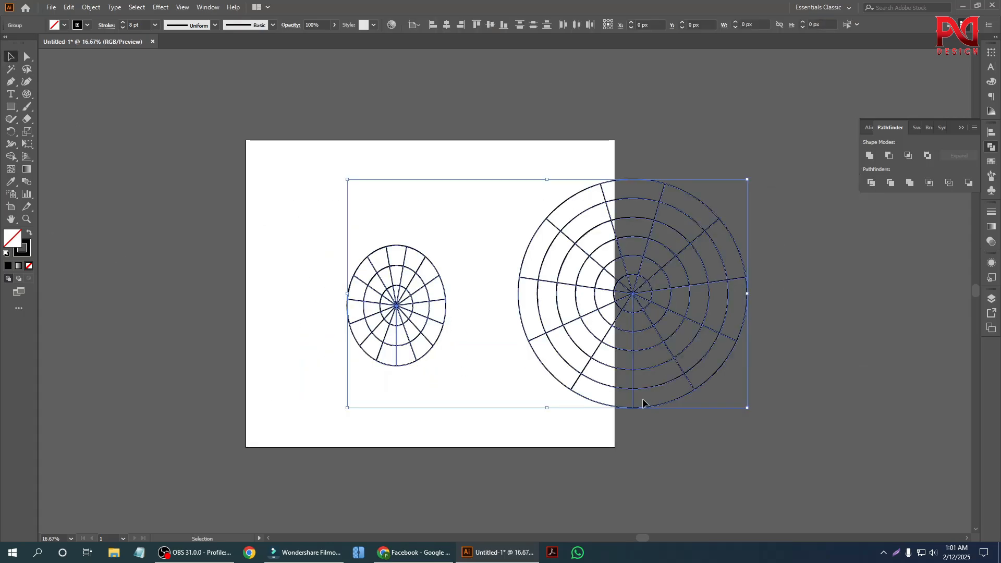
left_click(27, 95)
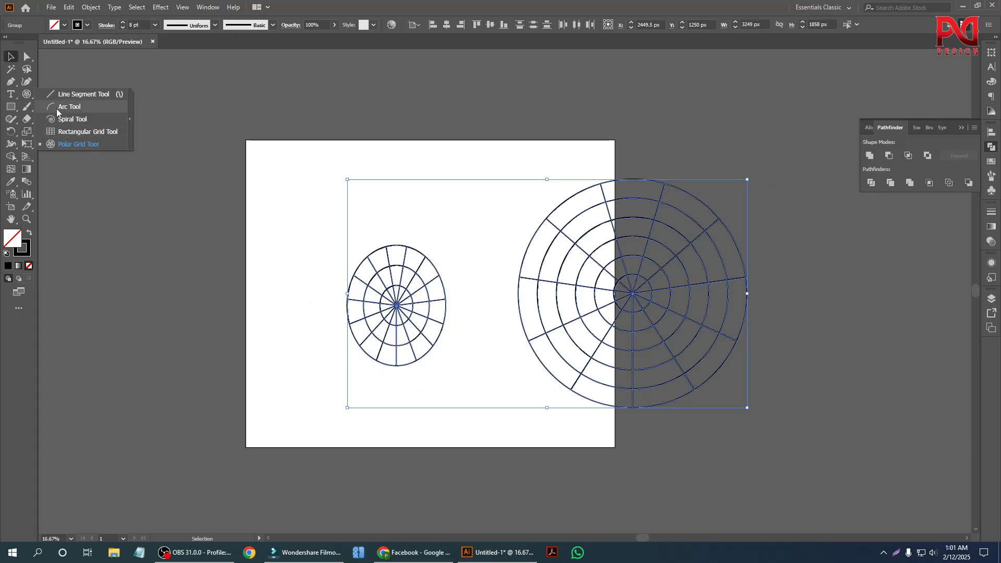
left_click(23, 108)
left_click(27, 95)
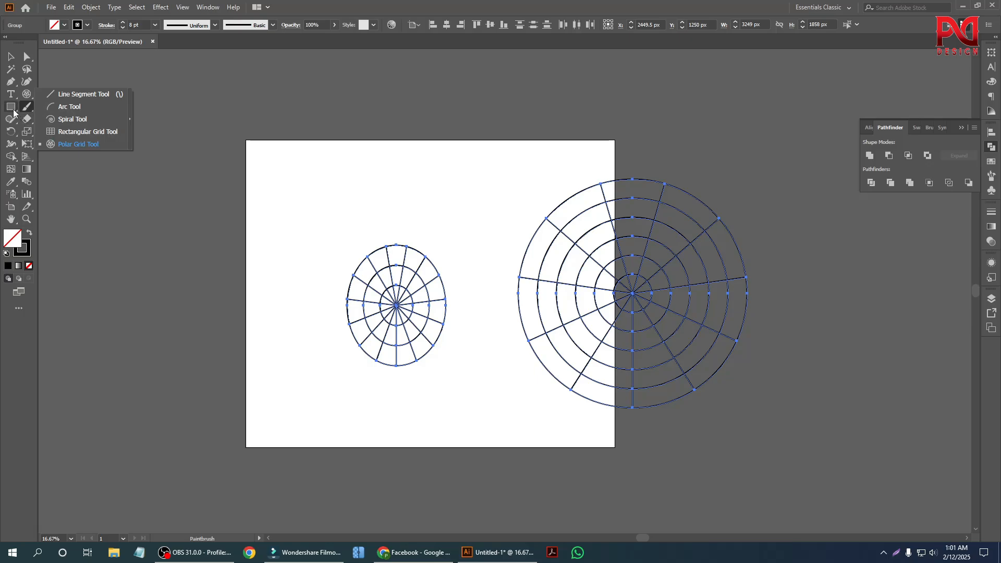
left_click(10, 106)
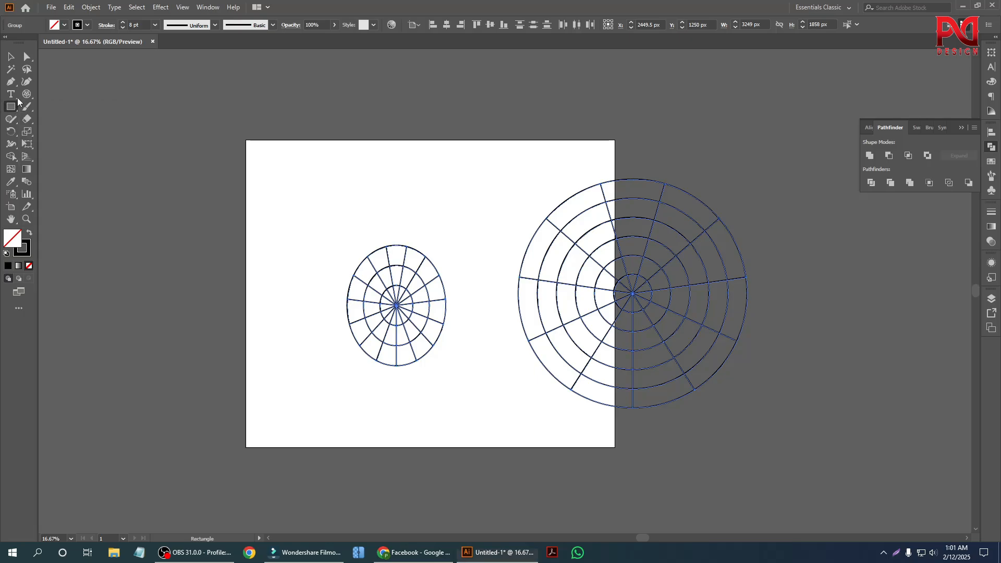
left_click(10, 56)
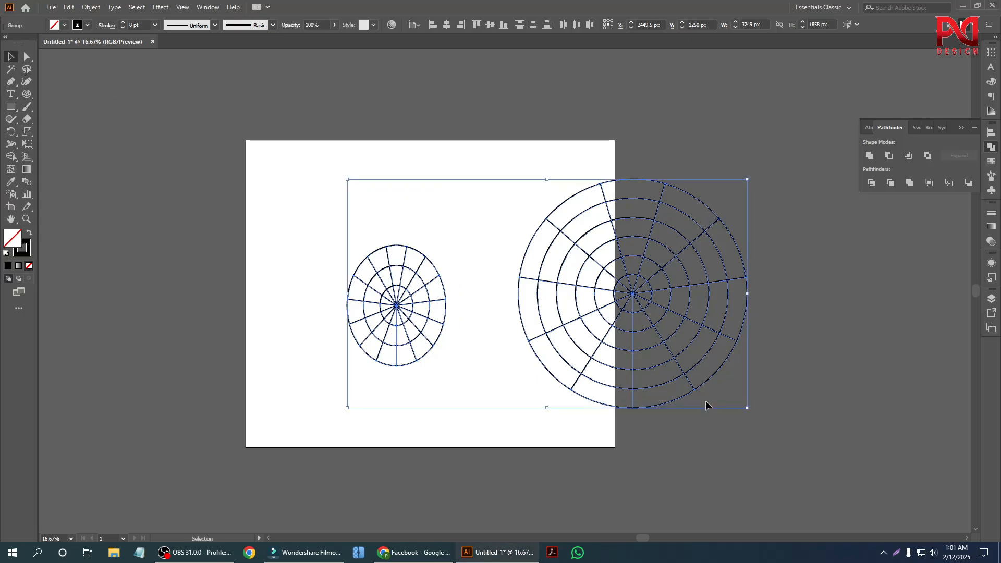
key("Delete")
scroll(469, 313, "up", 1)
scroll(418, 273, "down", 1, "alt")
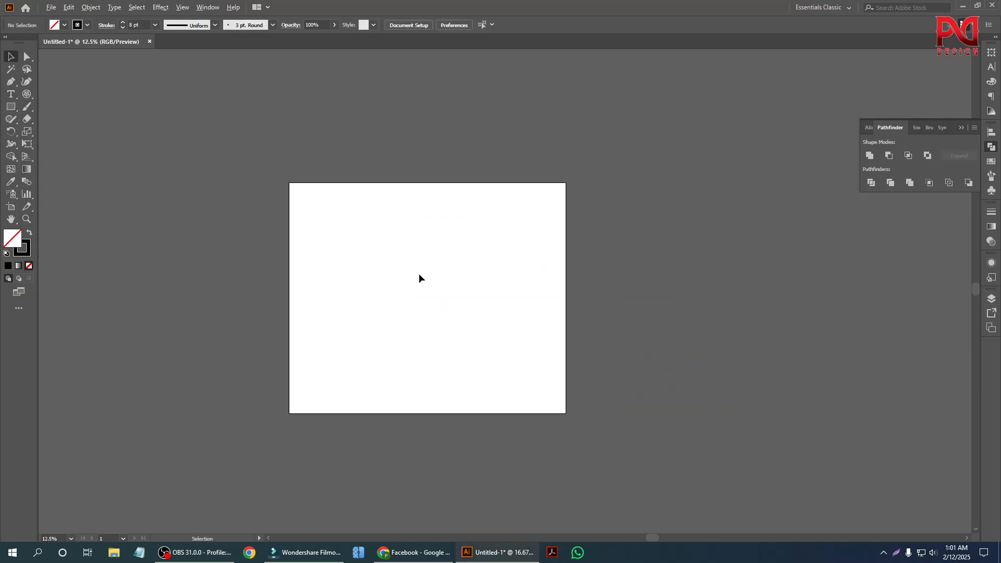
scroll(421, 288, "up", 2)
scroll(421, 288, "down", 1)
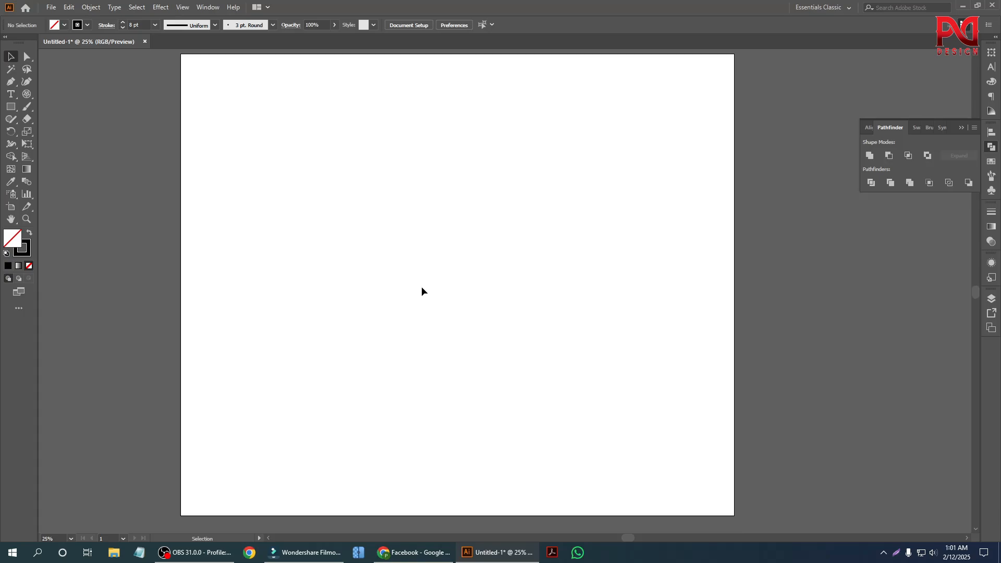
scroll(421, 288, "up", 1)
right_click(17, 107)
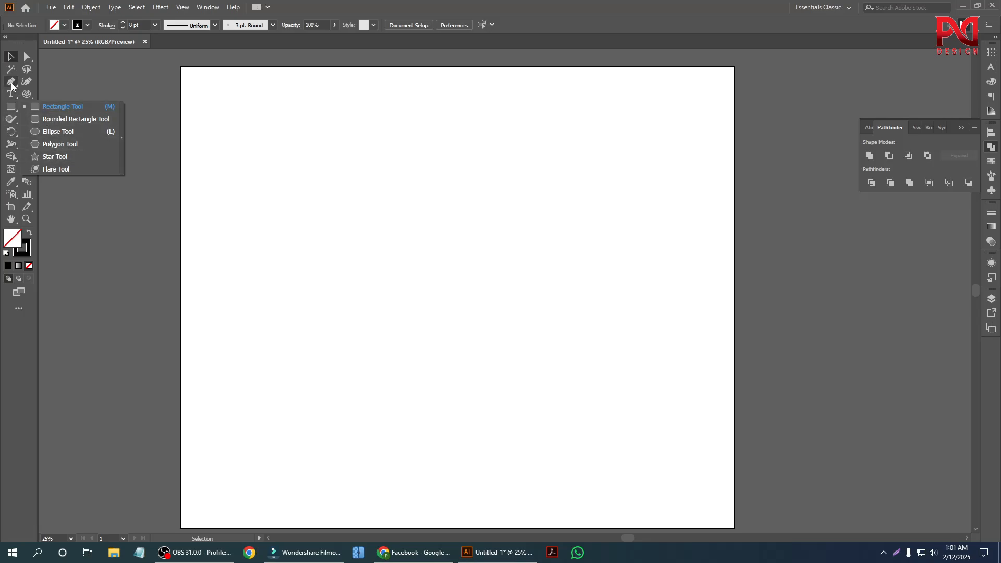
left_click(11, 57)
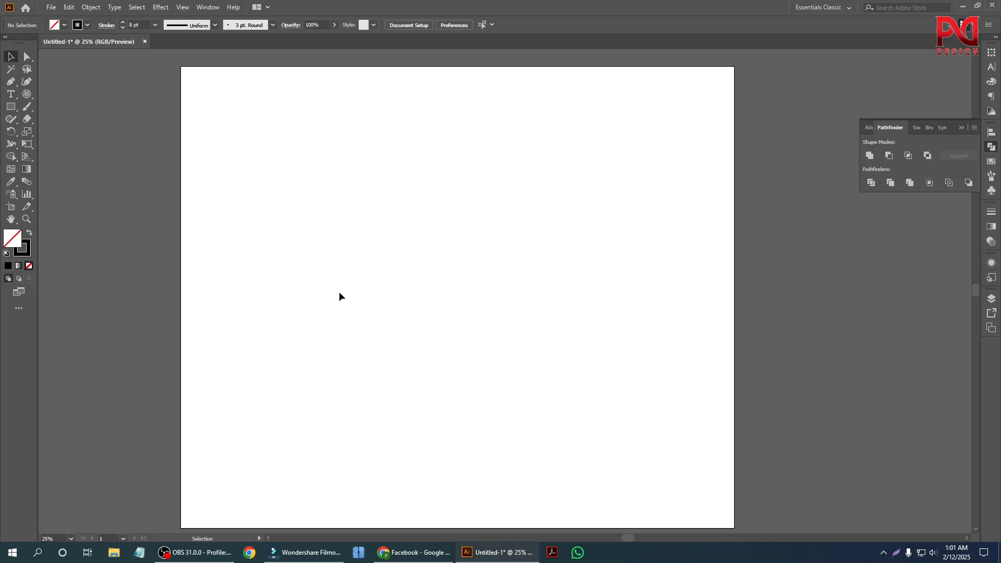
scroll(339, 296, "down", 1)
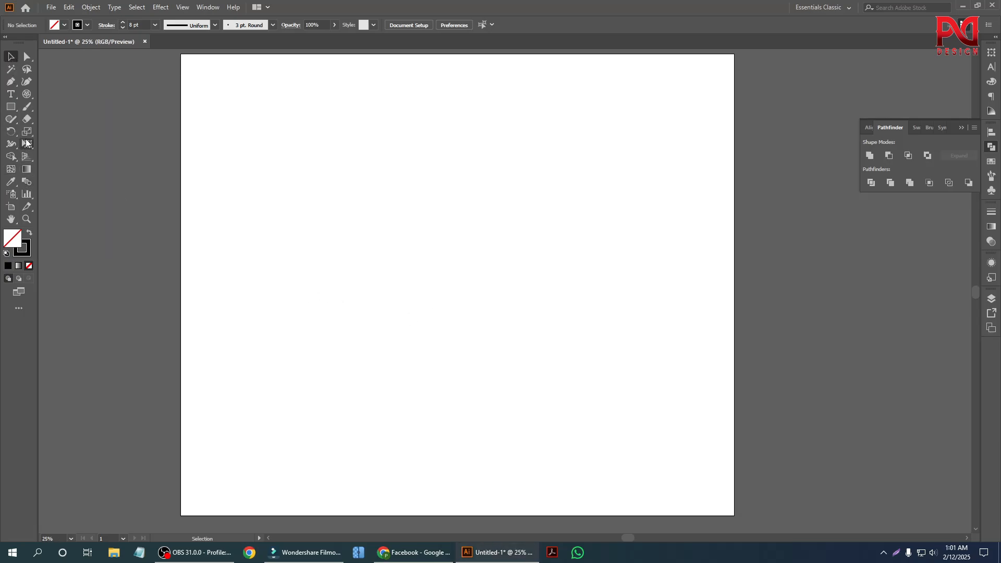
Draw a rectangle about 1635 px wide and 1178 px high right of and below the artboard's center with the Rectangle tool.
left_click(11, 107)
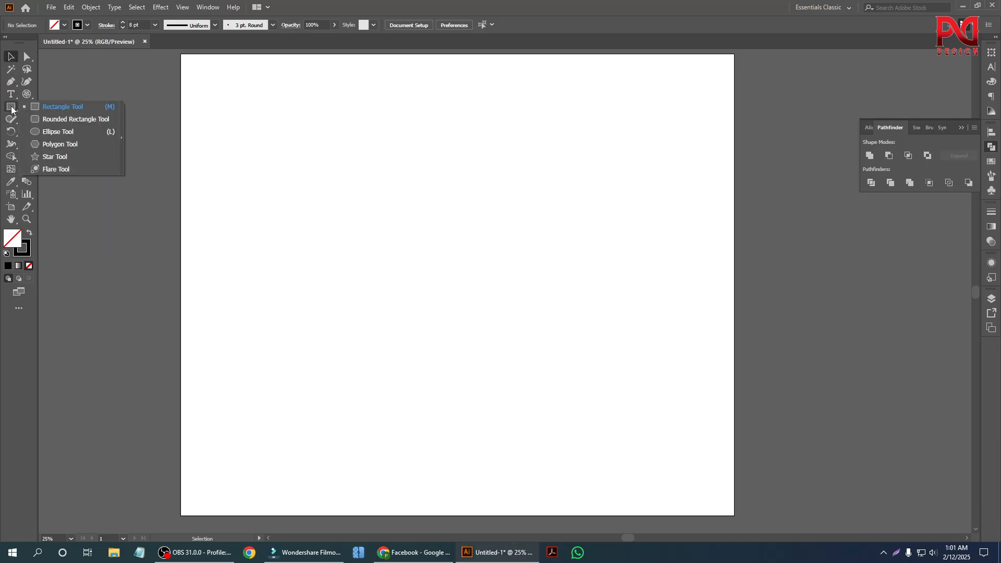
left_click(52, 108)
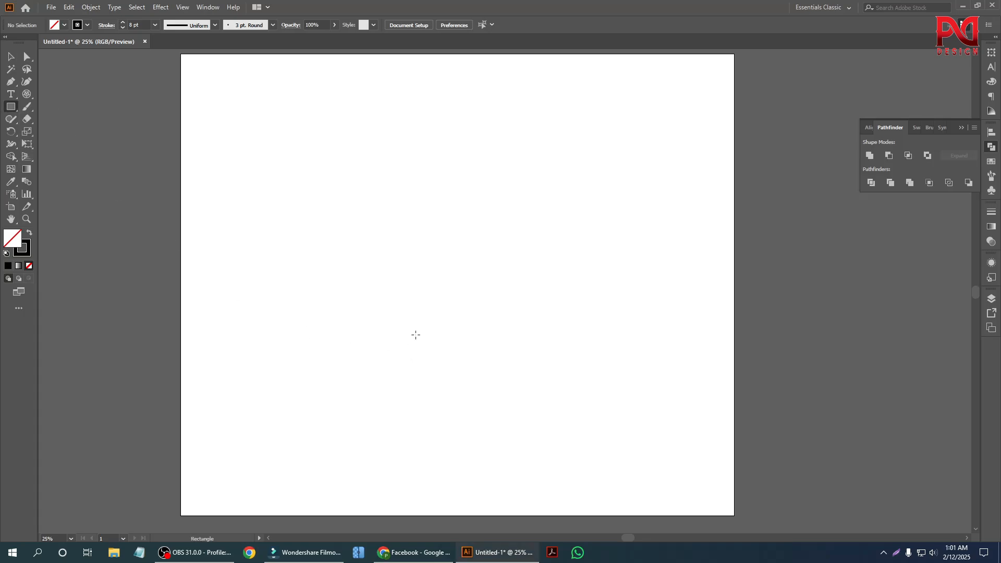
left_click_drag(340, 225, 641, 439)
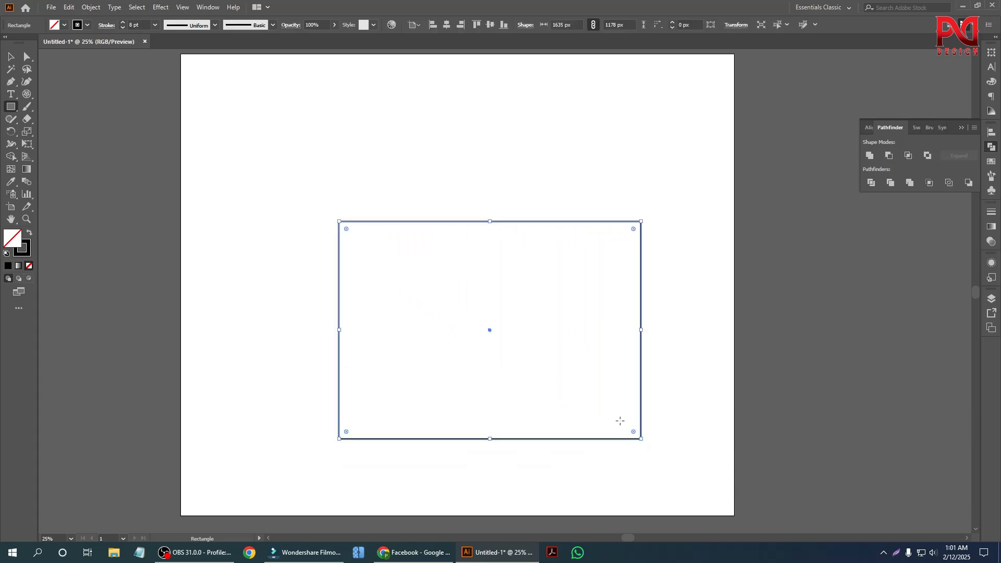
scroll(337, 252, "up", 1)
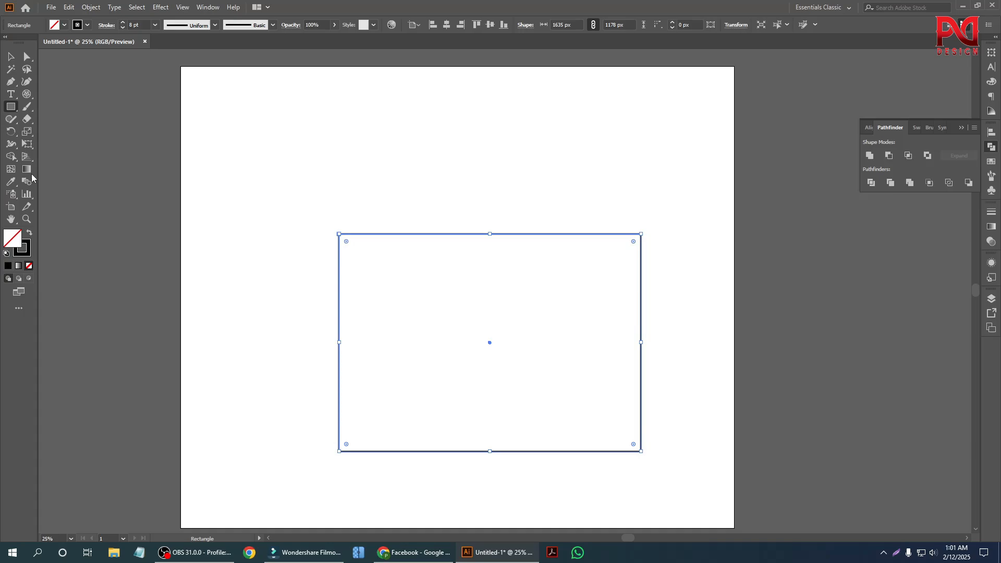
left_click(10, 106)
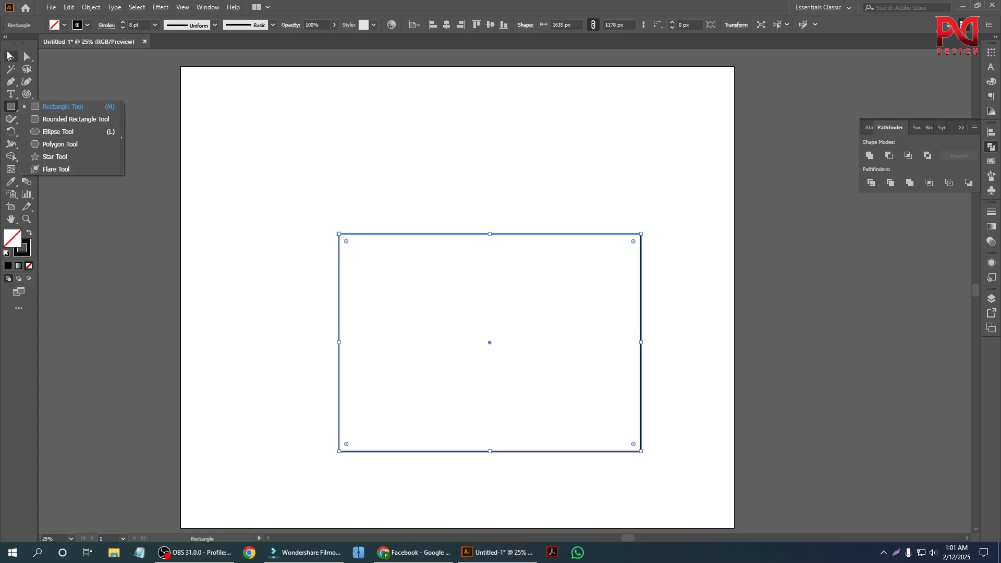
left_click(7, 54)
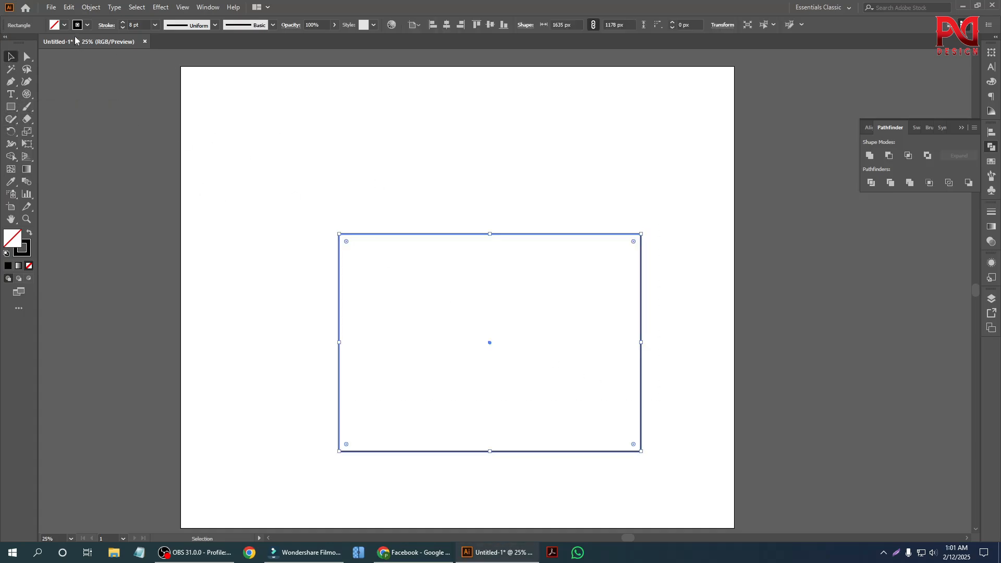
left_click(87, 25)
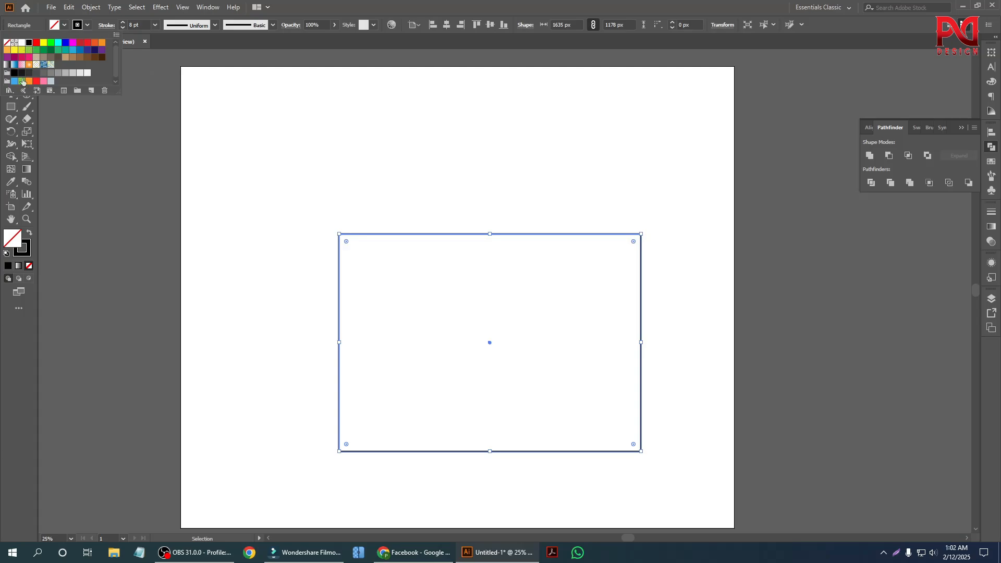
left_click(328, 147)
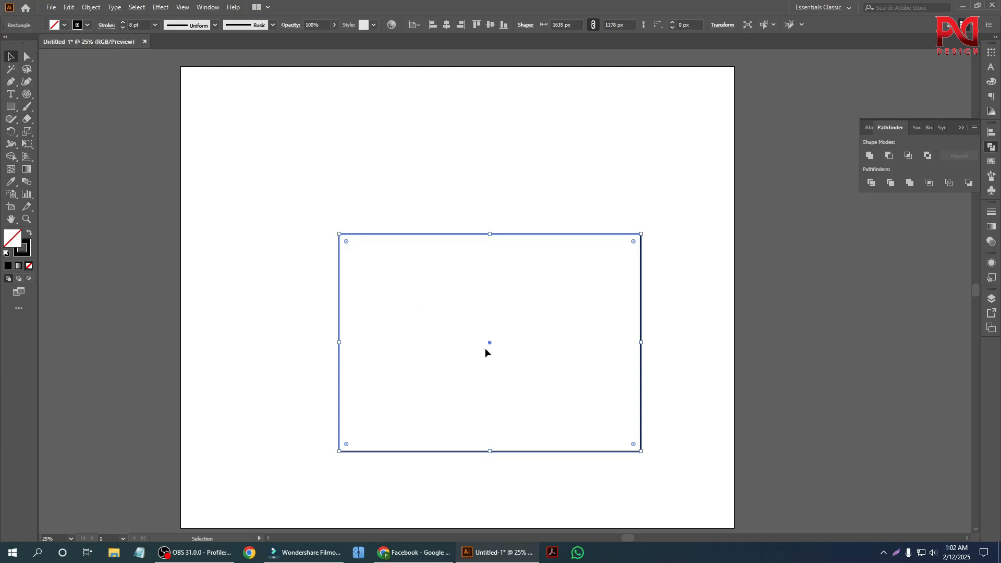
Swap the rectangle's fill and stroke so its fill is black, and move it past the artboard's lower-right edge.
key("shift+x")
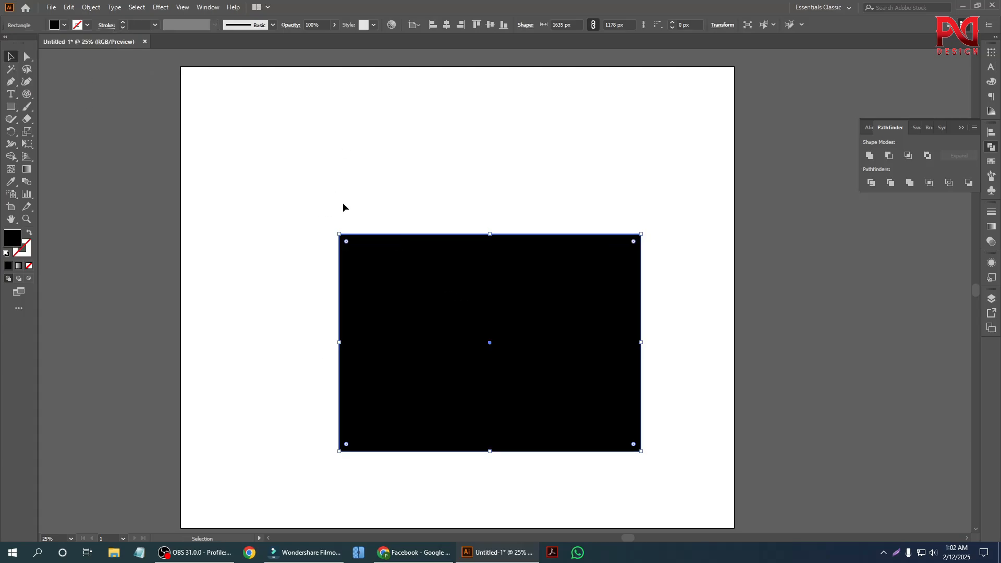
scroll(405, 268, "down", 1)
scroll(405, 268, "down", 1)
left_click_drag(404, 243, 469, 255)
left_click_drag(526, 324, 706, 383)
left_click(382, 235)
Draw a square about 1042 px wide near the artboard's center with the Rectangle tool.
right_click(10, 107)
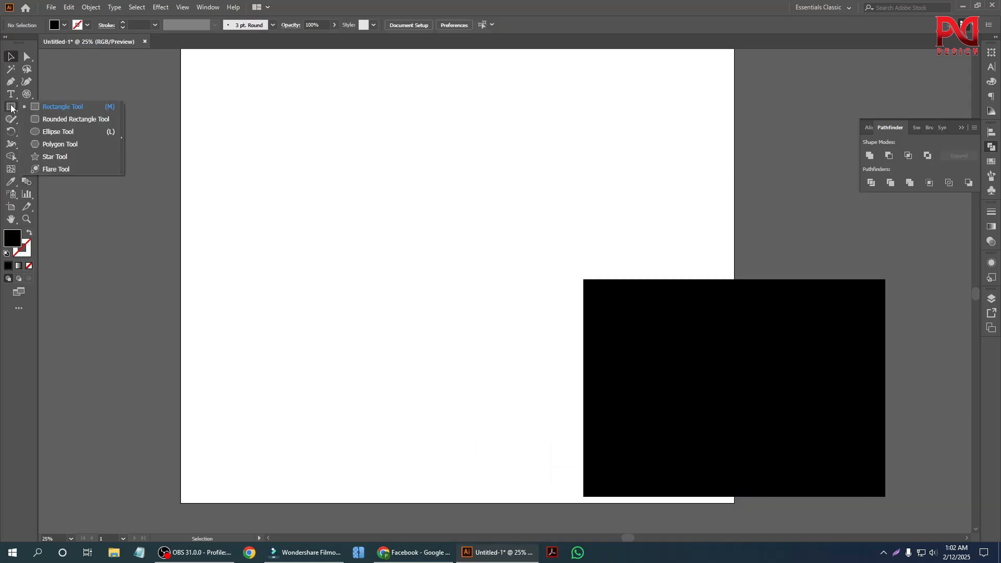
left_click(48, 106)
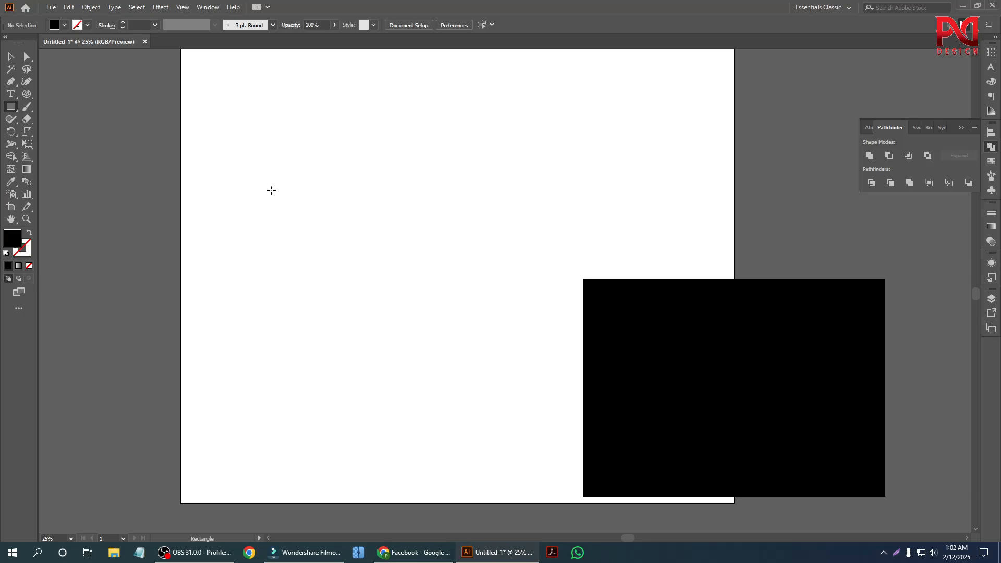
left_click_drag(348, 207, 540, 392)
scroll(301, 288, "up", 2)
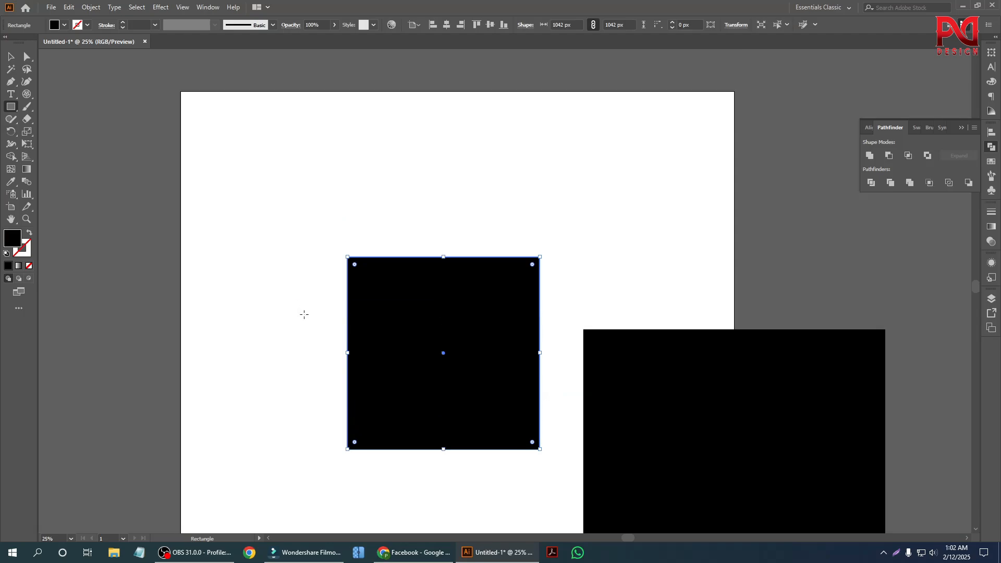
scroll(295, 224, "down", 1)
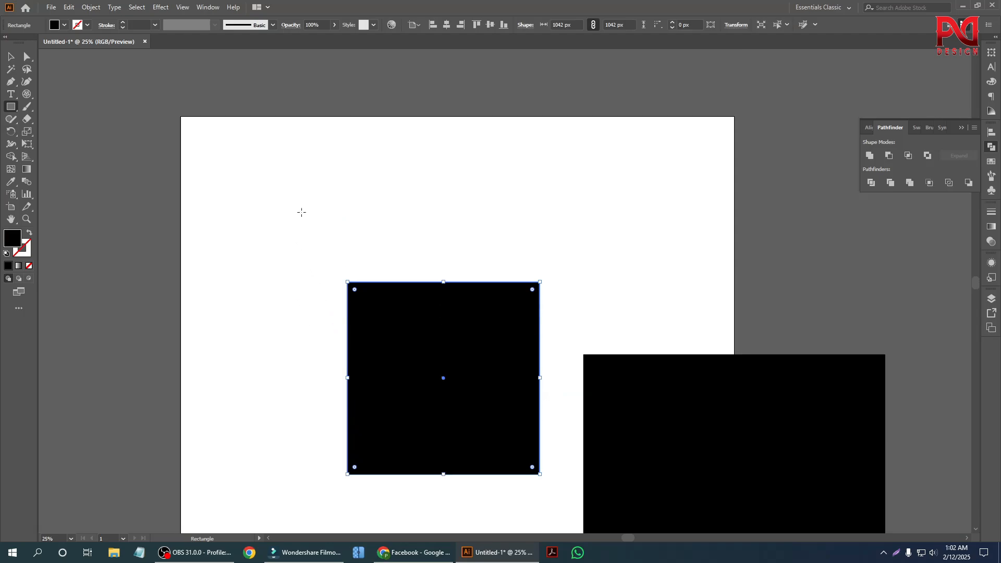
Draw from their centers a 650 px square at the artboard's upper left and a rectangle about 674 by 558 px beside it.
left_click_drag(294, 201, 355, 254)
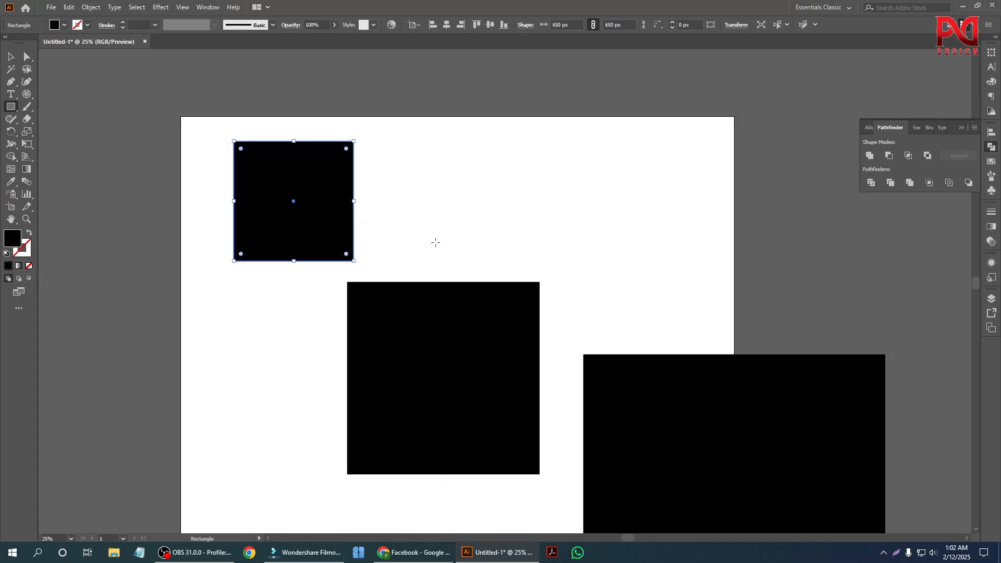
scroll(537, 234, "up", 1)
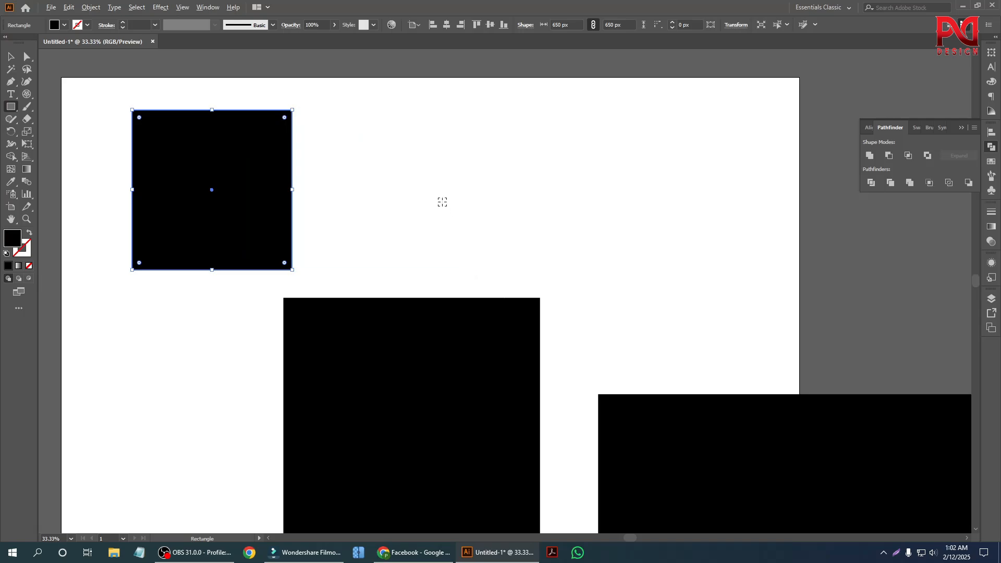
left_click_drag(436, 166, 519, 234)
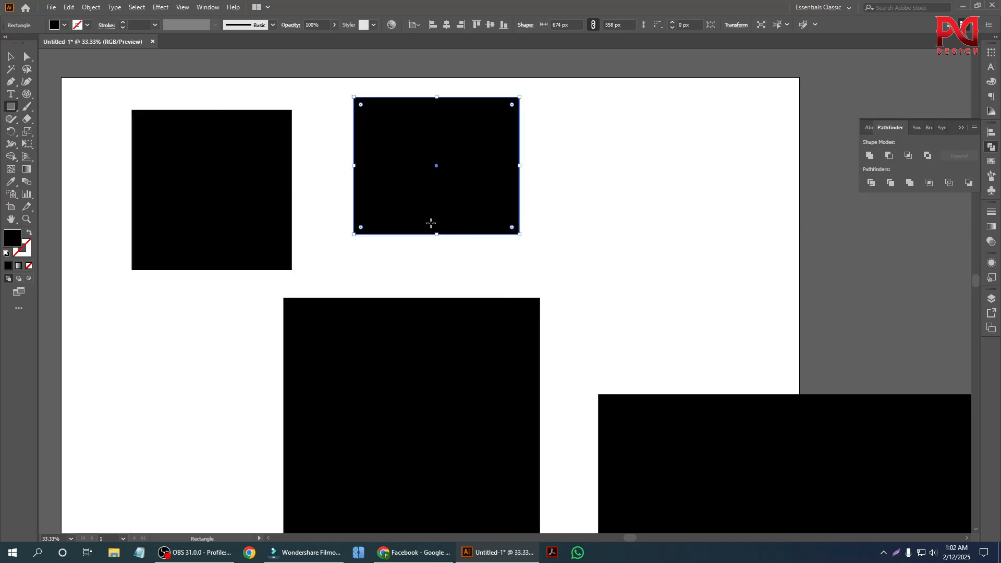
Select all four black rectangles and delete them.
key("v")
scroll(417, 264, "down", 1, "alt")
scroll(227, 219, "down", 1)
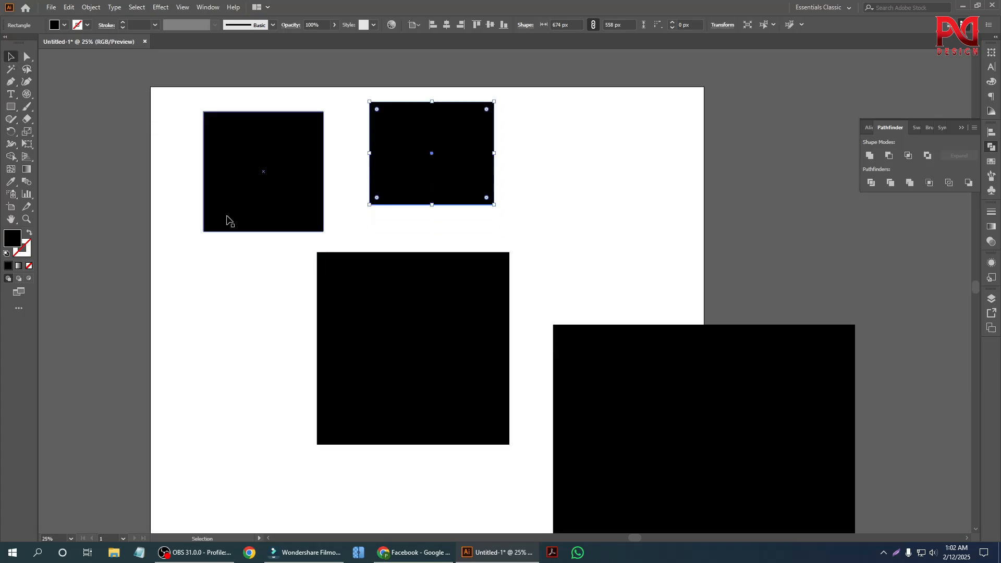
left_click_drag(166, 174, 686, 357)
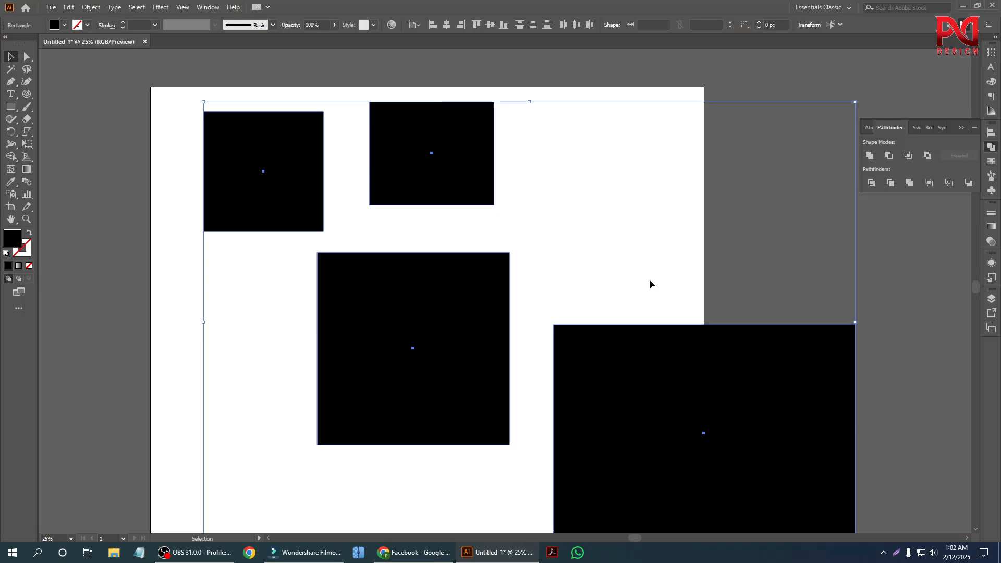
key("Delete")
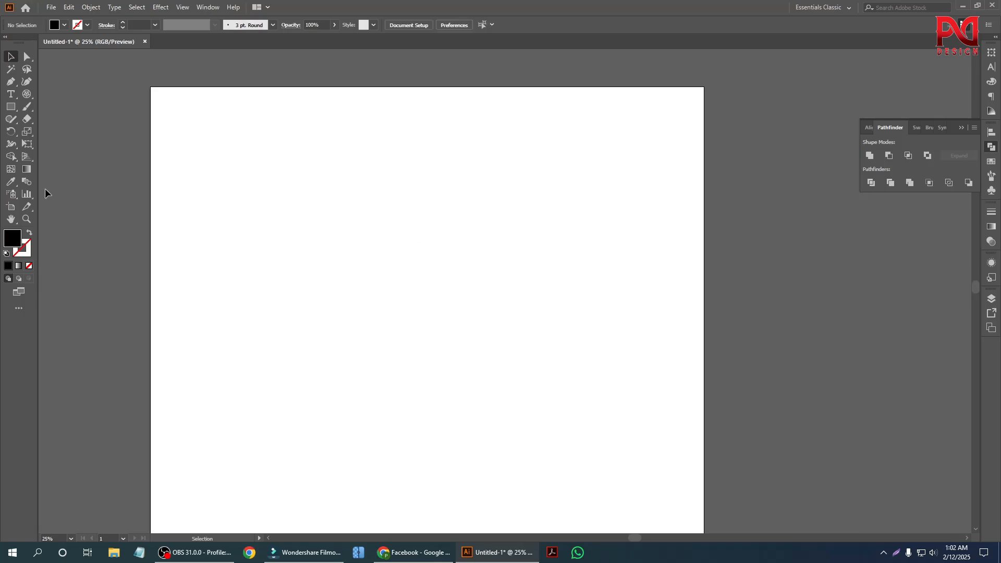
Draw five freehand rectangles of different sizes across the artboard with the Rectangle tool, including a narrow upper-left one about 214 by 449 px.
left_click(10, 107)
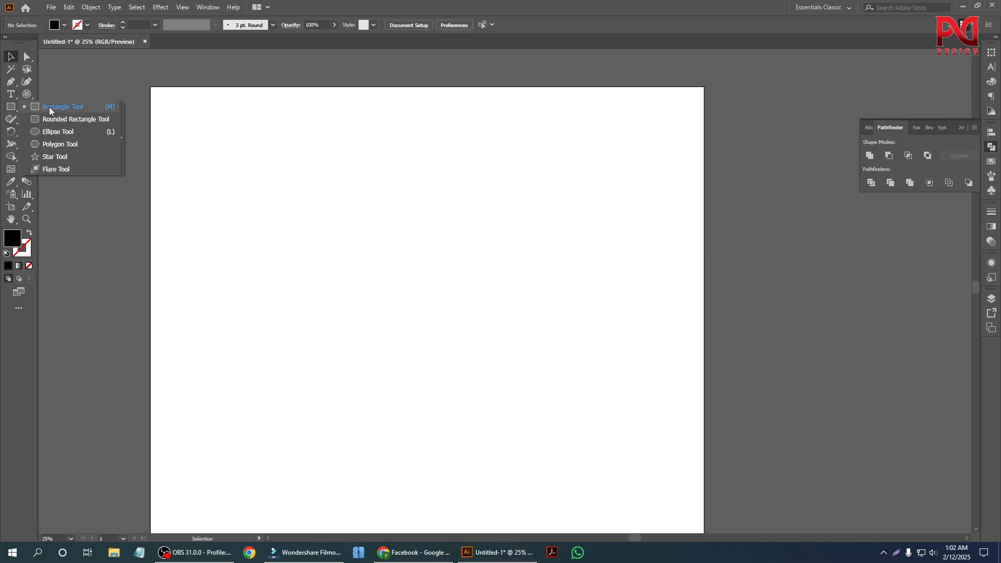
left_click(49, 107)
left_click_drag(319, 186, 477, 311)
left_click_drag(548, 230, 651, 363)
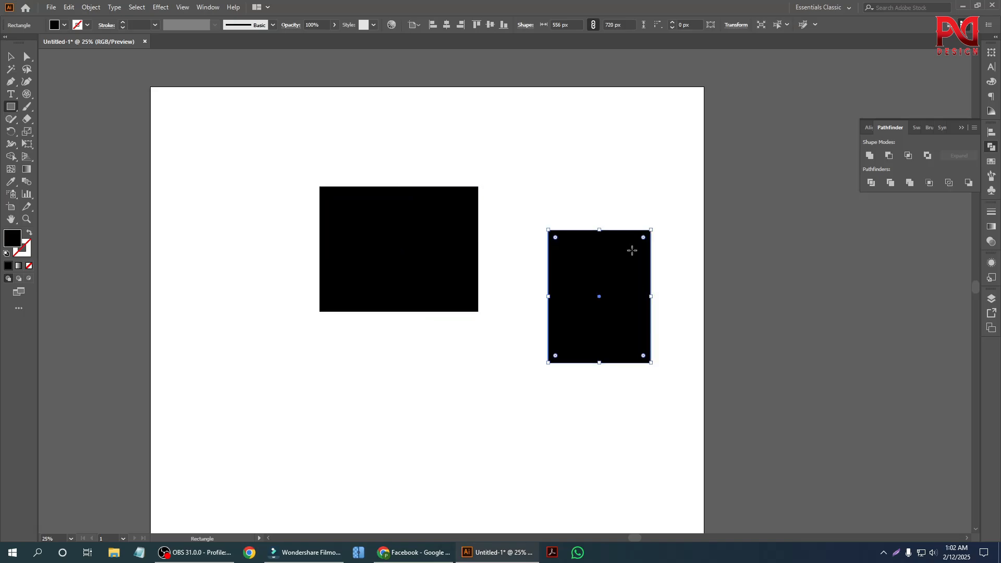
left_click_drag(582, 127, 674, 176)
left_click_drag(482, 102, 531, 196)
left_click_drag(195, 147, 235, 229)
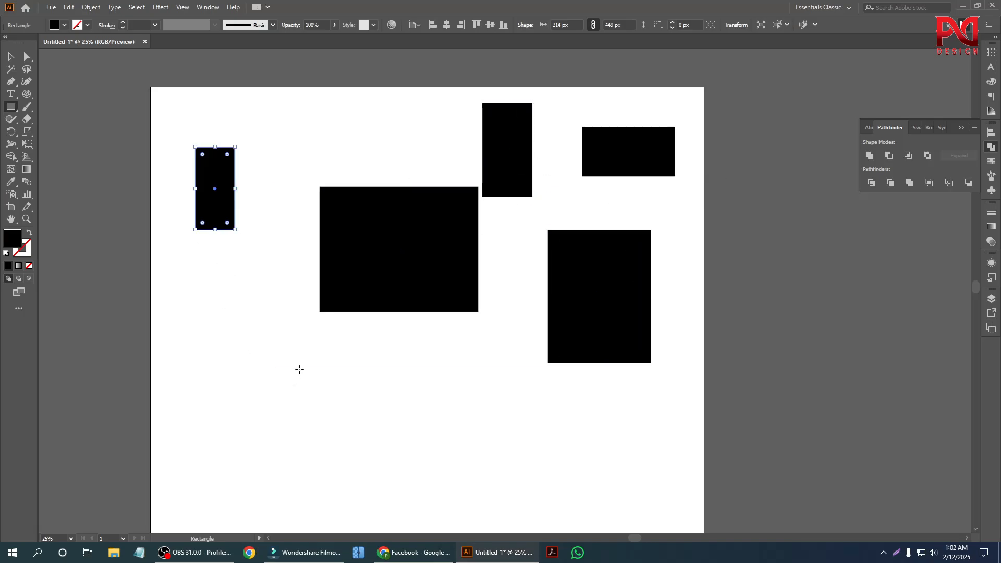
Select the five freehand rectangles and delete them to clear the artboard.
left_click(11, 56)
left_click_drag(104, 103, 733, 424)
key("Delete")
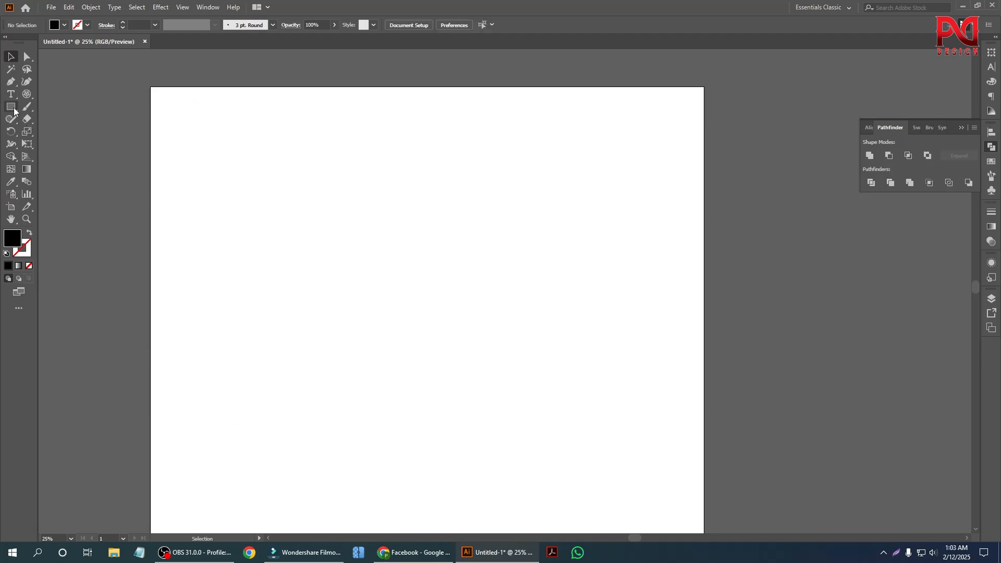
Draw a rounded rectangle about 1175 px wide and 1005 px high in the middle of the artboard with the Rounded Rectangle tool.
left_click_drag(11, 107, 66, 121)
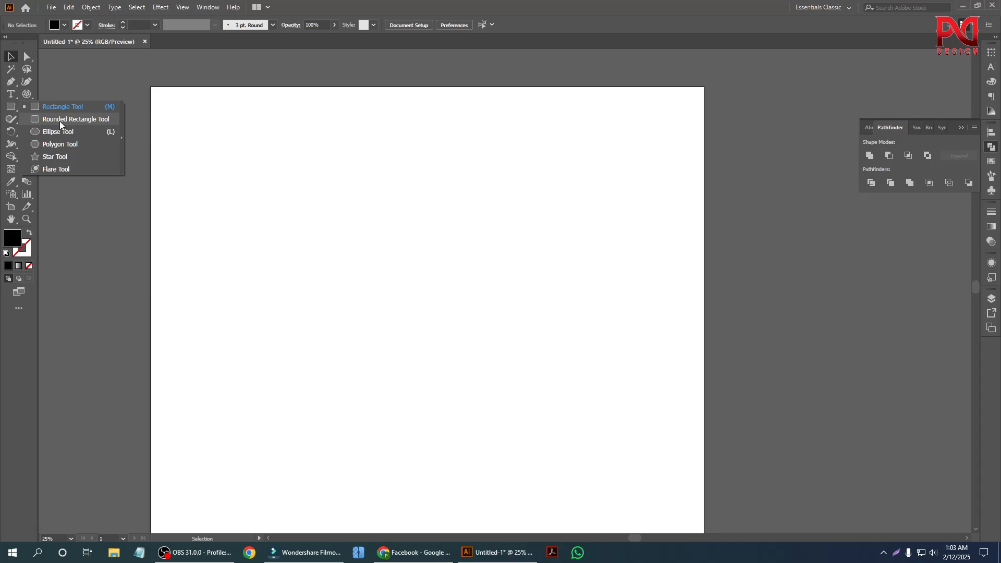
left_click(59, 120)
scroll(378, 333, "up", 1)
scroll(389, 309, "down", 1)
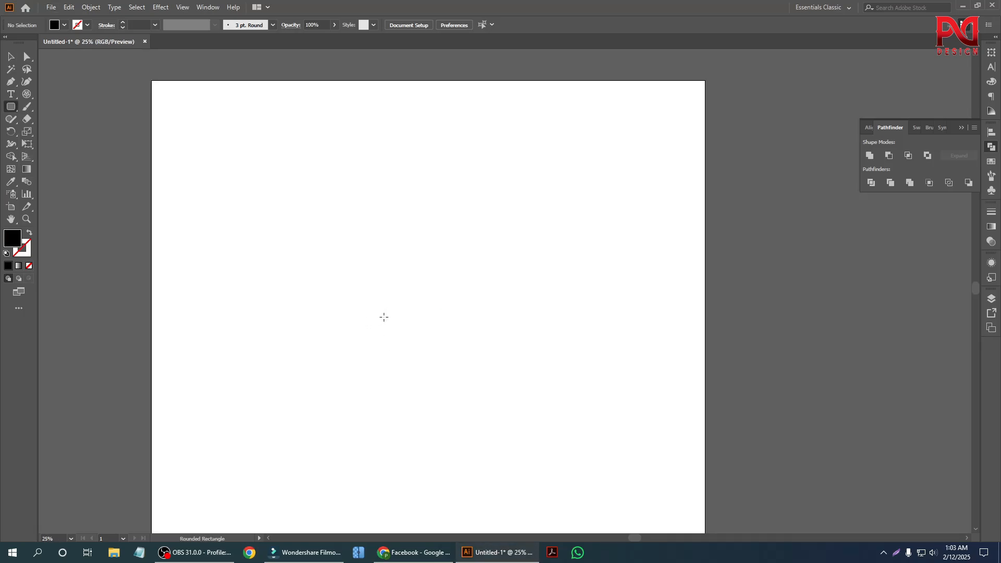
scroll(380, 314, "down", 1)
scroll(379, 314, "up", 1)
left_click_drag(315, 206, 533, 389)
scroll(498, 281, "up", 1)
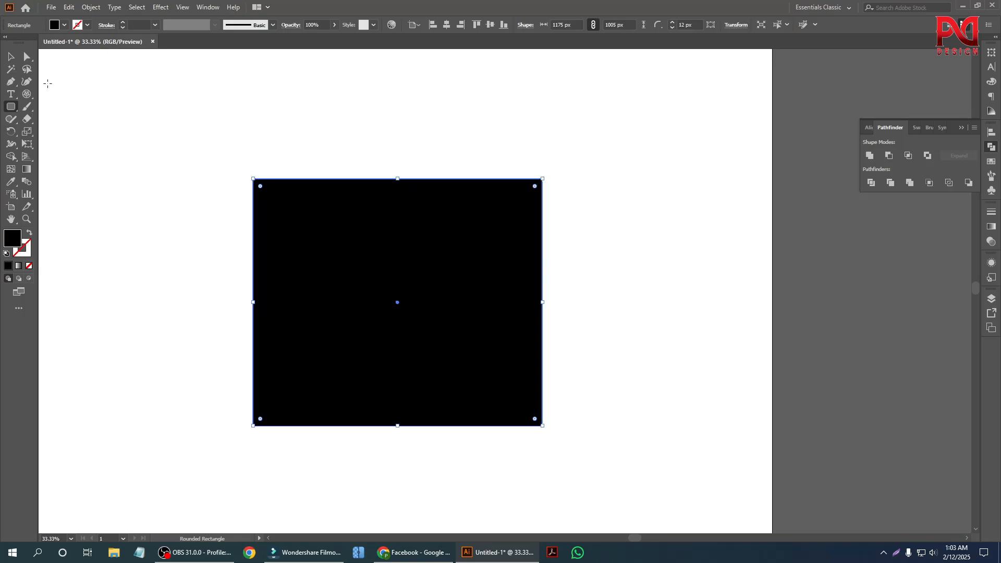
Examine the rounded rectangle's upper-left corner up close to see its rounding.
left_click(11, 56)
left_click(190, 151)
scroll(292, 214, "up", 3)
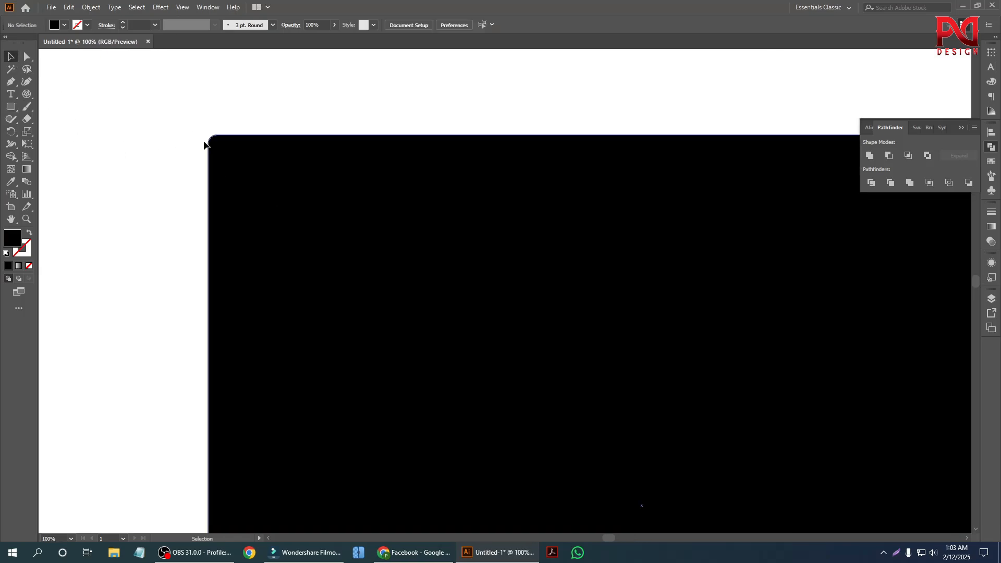
left_click_drag(196, 116, 263, 192)
scroll(196, 225, "down", 1)
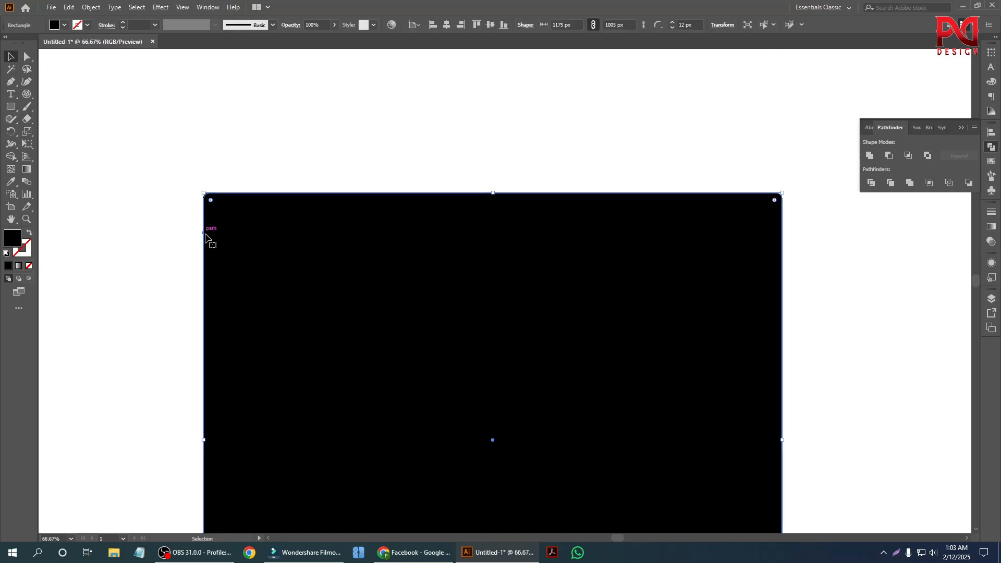
scroll(291, 245, "down", 3)
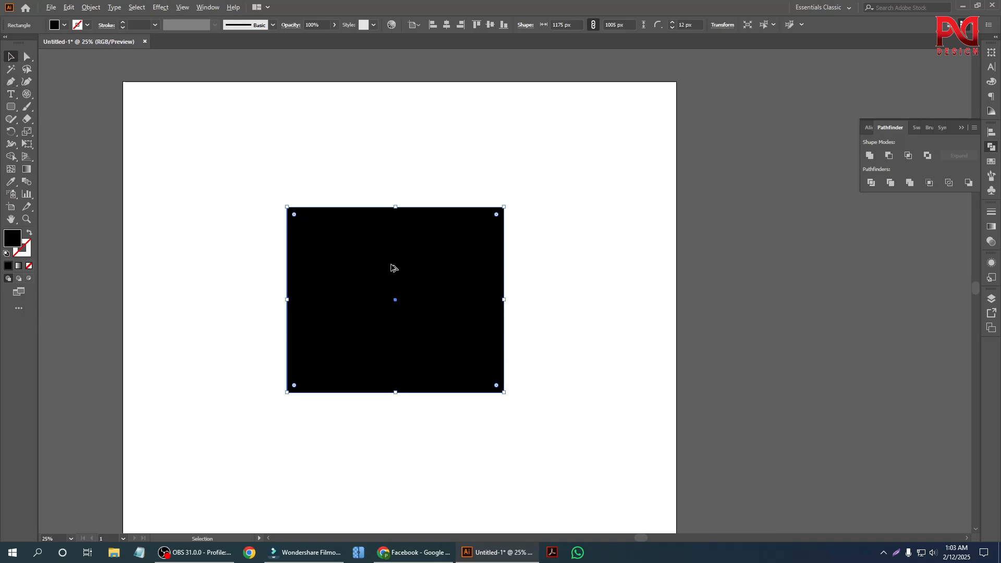
scroll(390, 267, "up", 1)
scroll(312, 216, "down", 1)
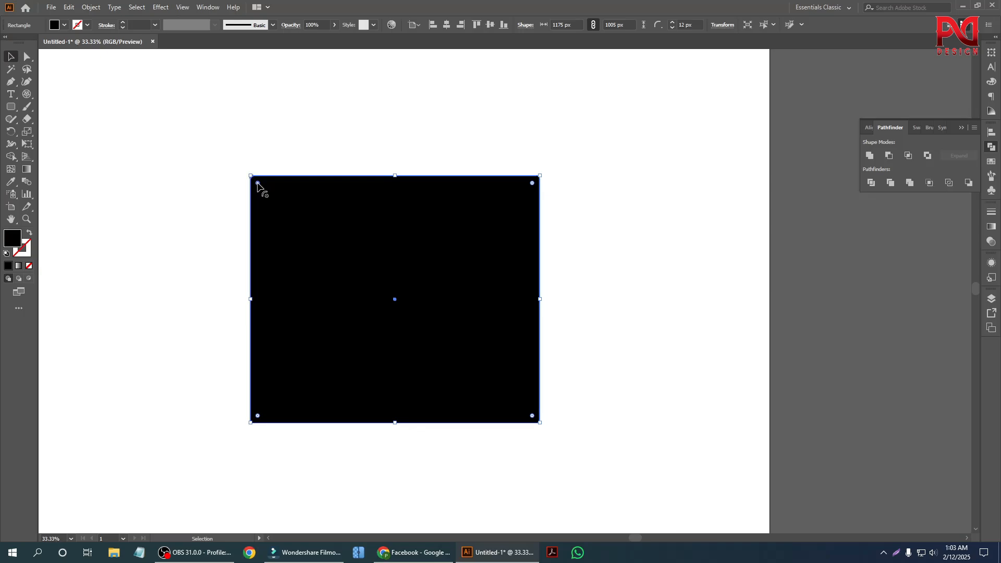
Try rounding only the upper-left corner, undo it, and round all four corners of the rectangle to about 176 px.
left_click_drag(257, 183, 615, 365)
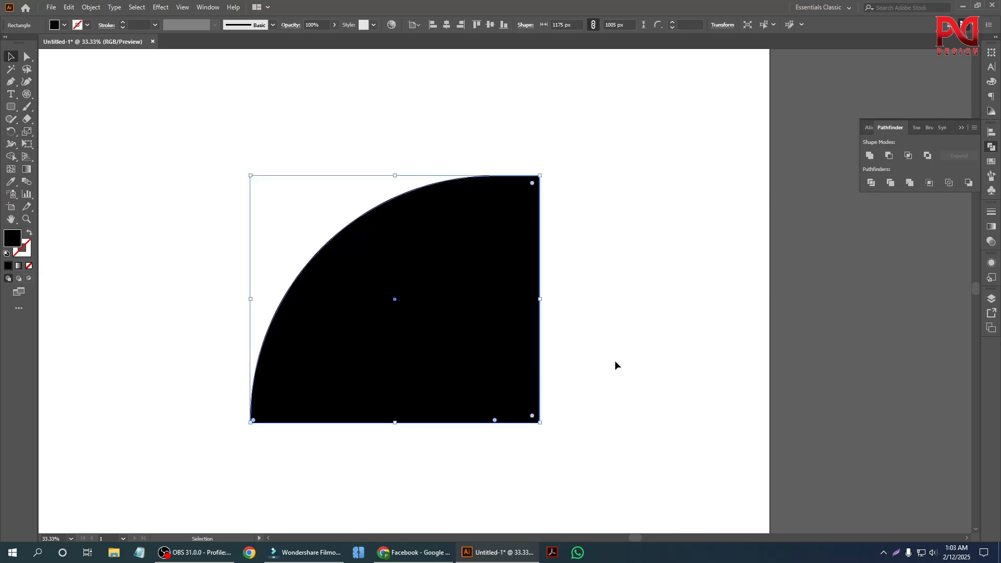
key("ctrl+z")
left_click_drag(192, 137, 627, 435)
left_click_drag(257, 184, 292, 218)
left_click(366, 130)
scroll(439, 299, "down", 1)
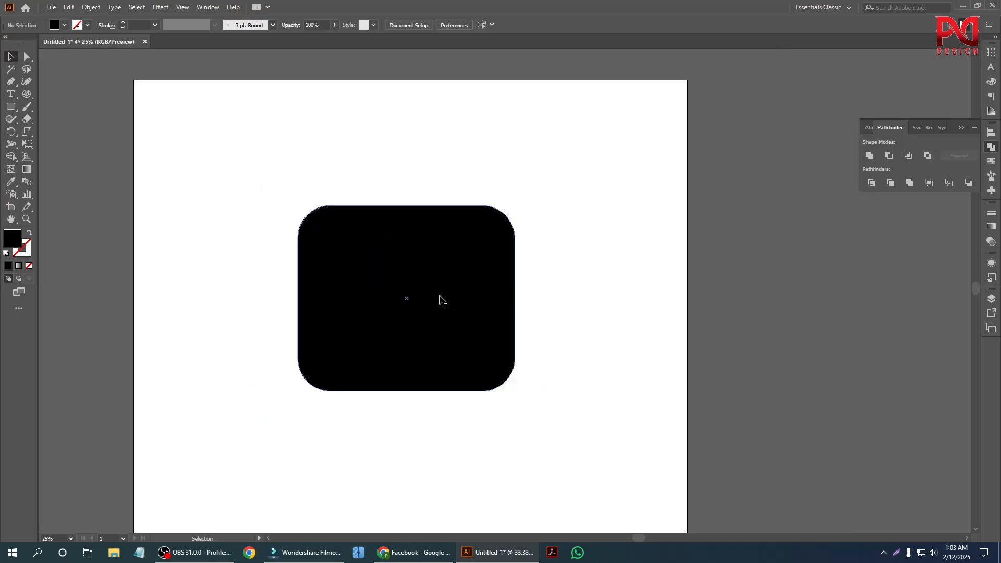
Enlarge only the upper-left corner's radius of the rounded rectangle to its maximum, leaving the other corners alone.
scroll(413, 312, "up", 1)
left_click_drag(112, 121, 524, 420)
left_click_drag(11, 106, 363, 256)
left_click(14, 57)
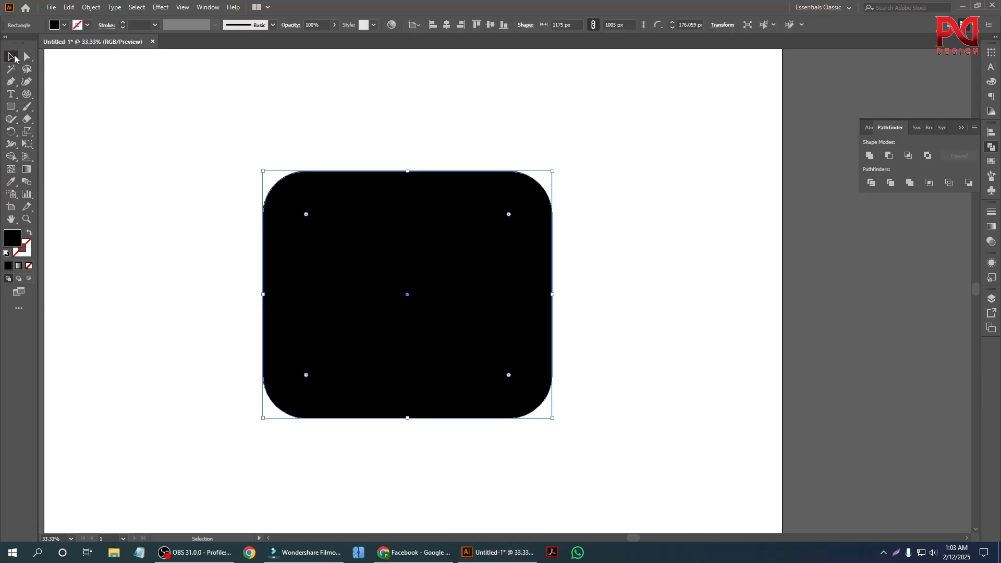
left_click(188, 133)
left_click_drag(196, 141, 472, 350)
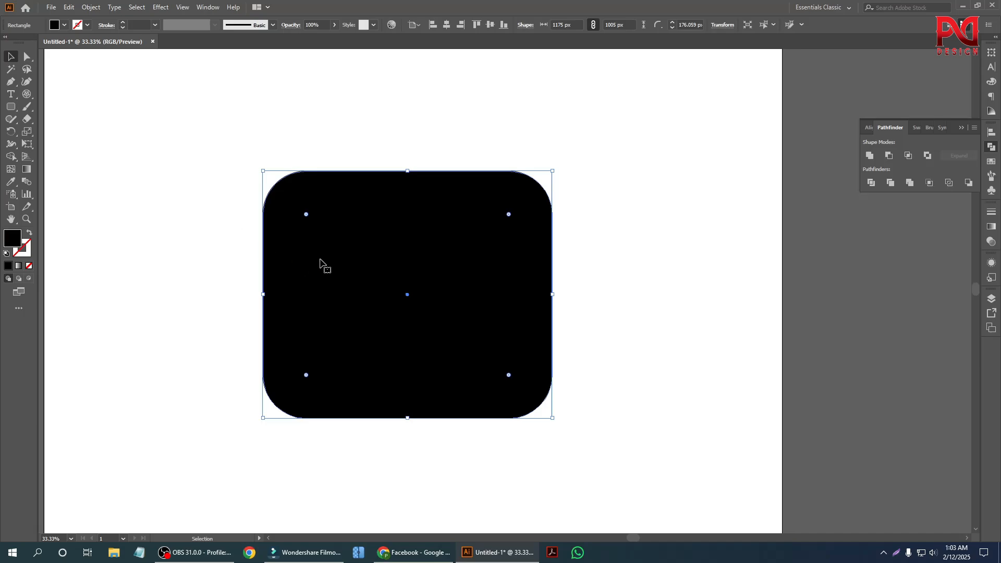
left_click_drag(308, 219, 692, 327)
left_click(693, 326)
Delete the unevenly rounded rectangle from the artboard.
scroll(480, 342, "down", 1)
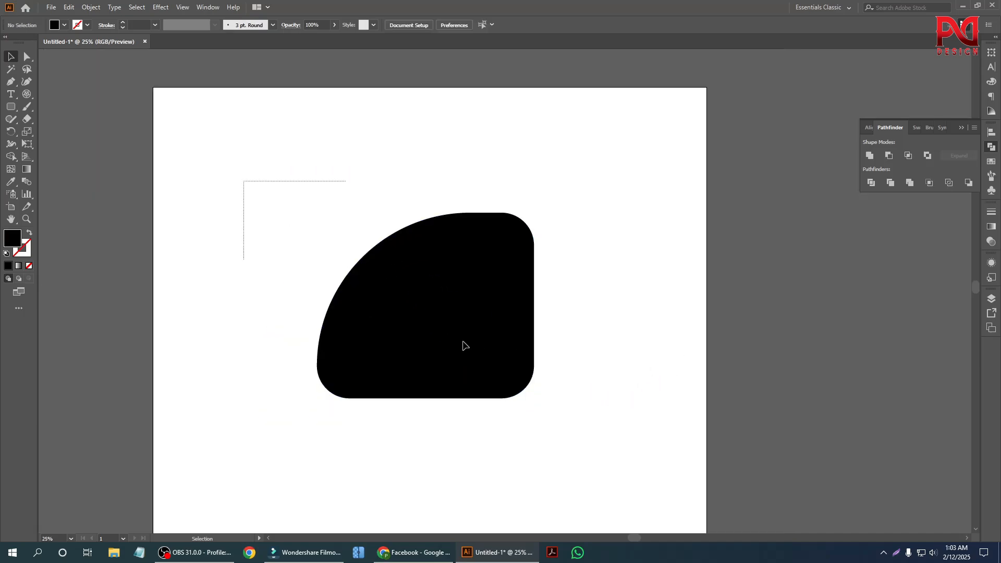
left_click(463, 345)
key("Delete")
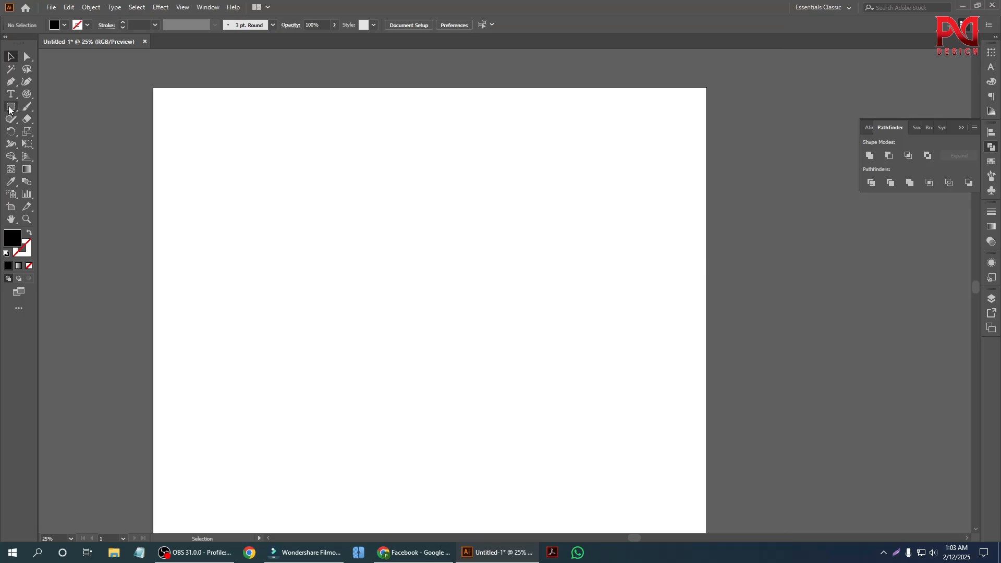
Draw two circles with the Ellipse tool: about 1694 px at the artboard's lower right and about 1124 px across its upper-left edge.
left_click(9, 108)
left_click(52, 133)
scroll(352, 317, "down", 1)
scroll(361, 304, "up", 1)
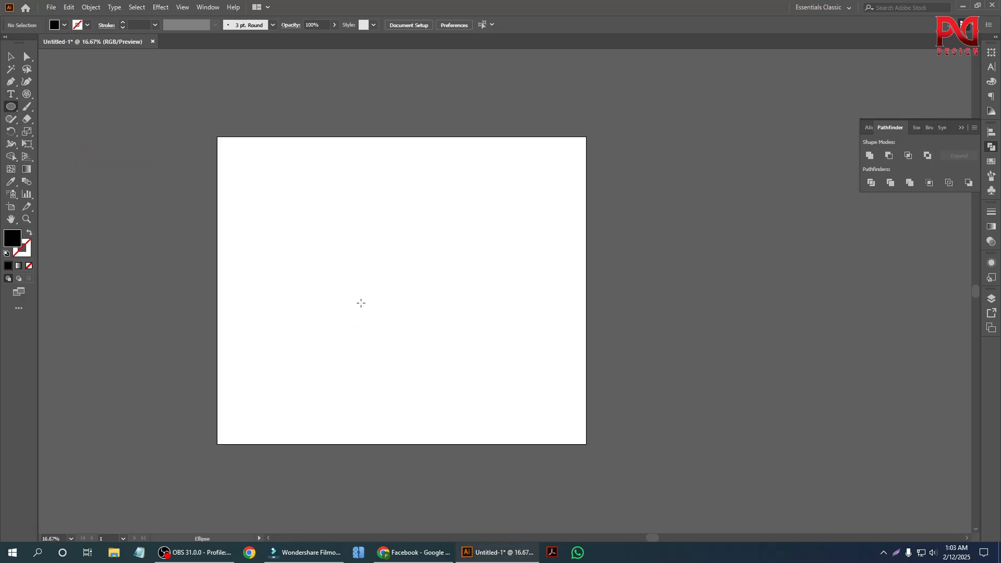
scroll(329, 284, "up", 1)
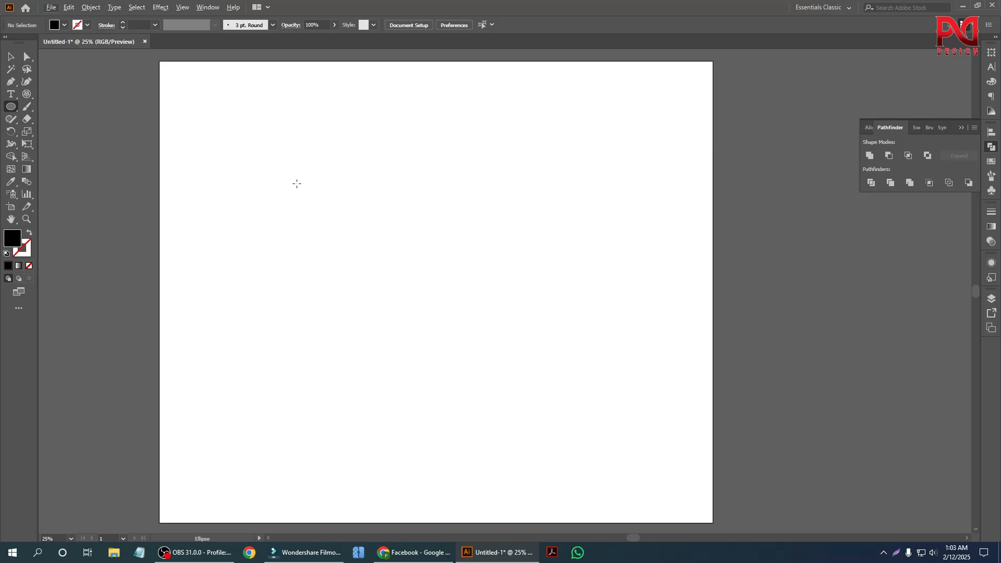
left_click(11, 106)
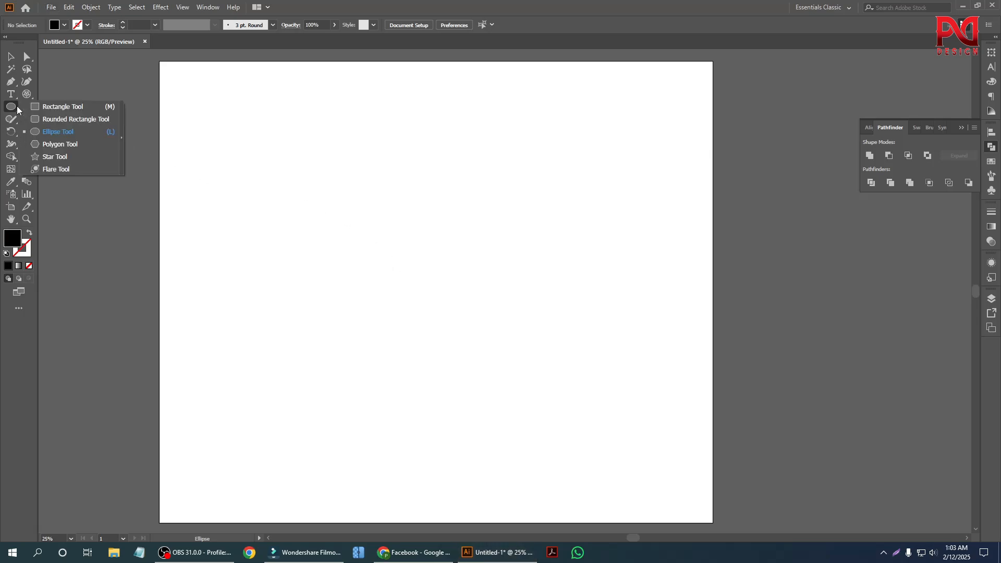
left_click(96, 132)
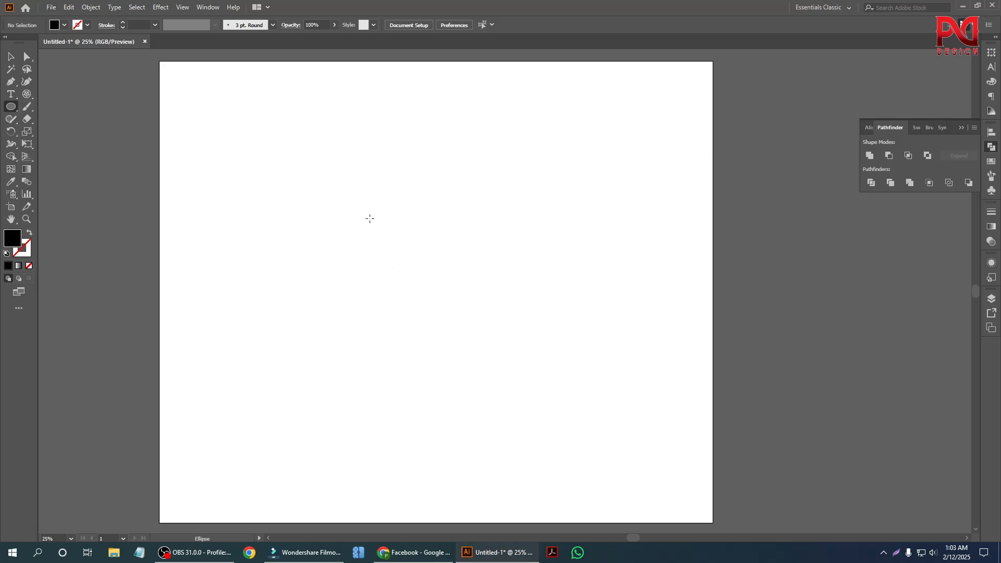
left_click_drag(345, 194, 653, 435)
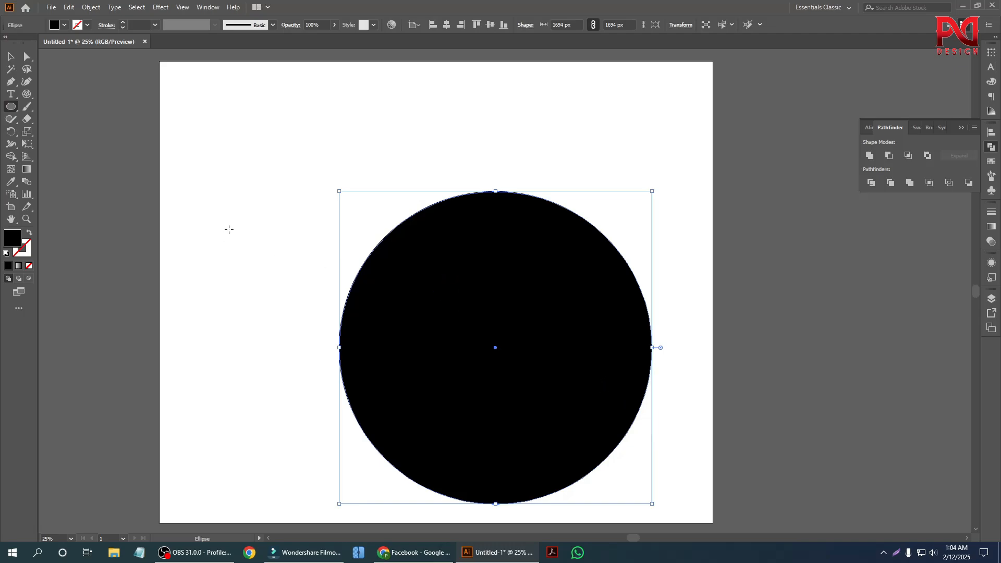
left_click_drag(217, 186, 267, 288)
Delete both circles to clear the artboard.
left_click(12, 57)
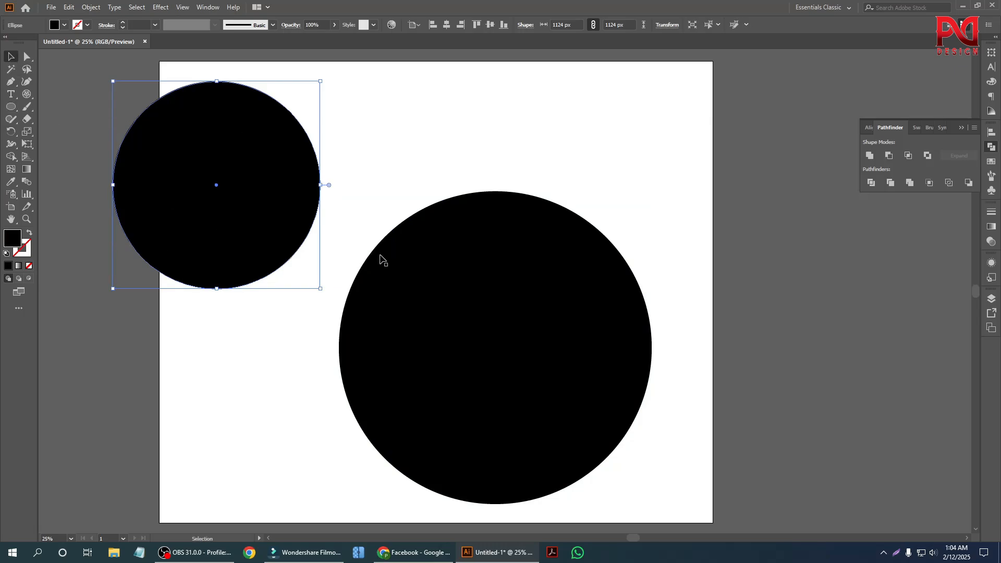
key("Delete")
left_click(521, 365)
key("Delete")
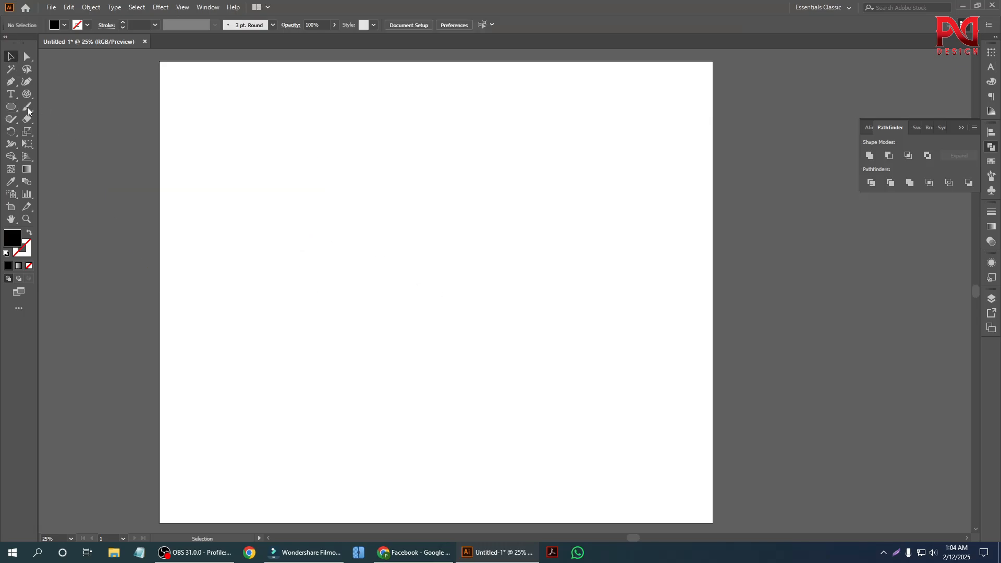
Draw a flat, wide ellipse about 1028 by 50 px in the lower half of the artboard, leaving it deselected.
left_click(12, 112)
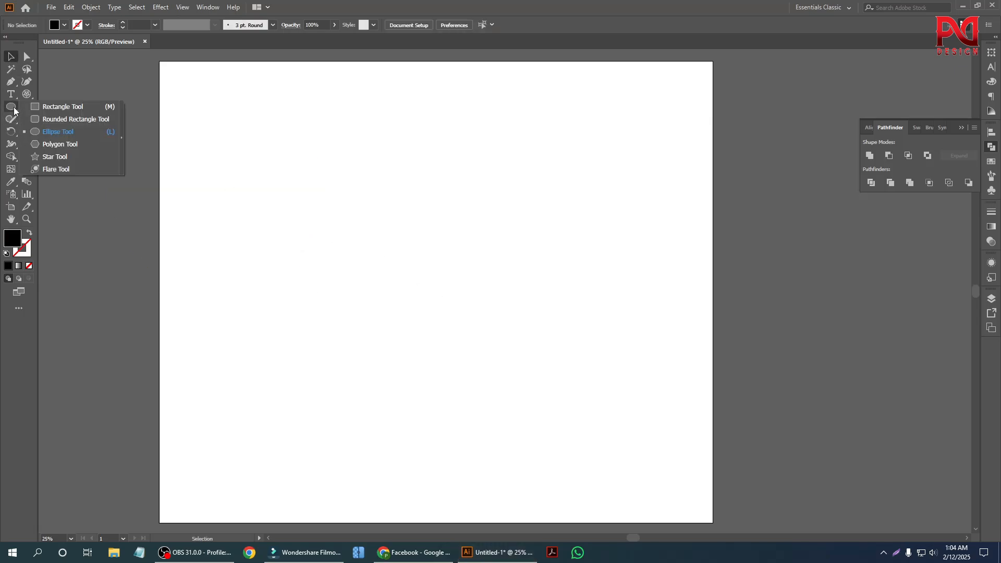
left_click(59, 131)
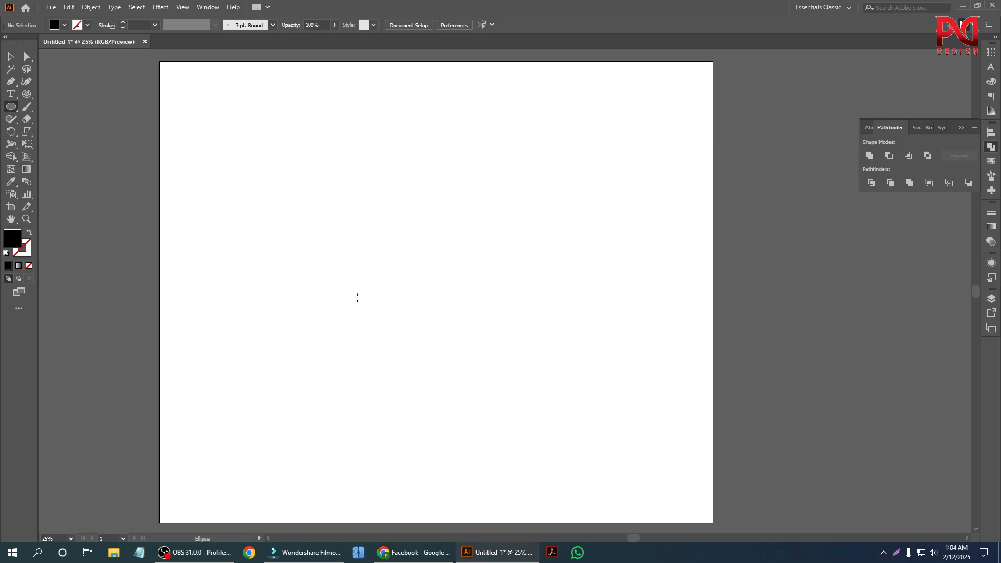
left_click_drag(329, 365, 520, 375)
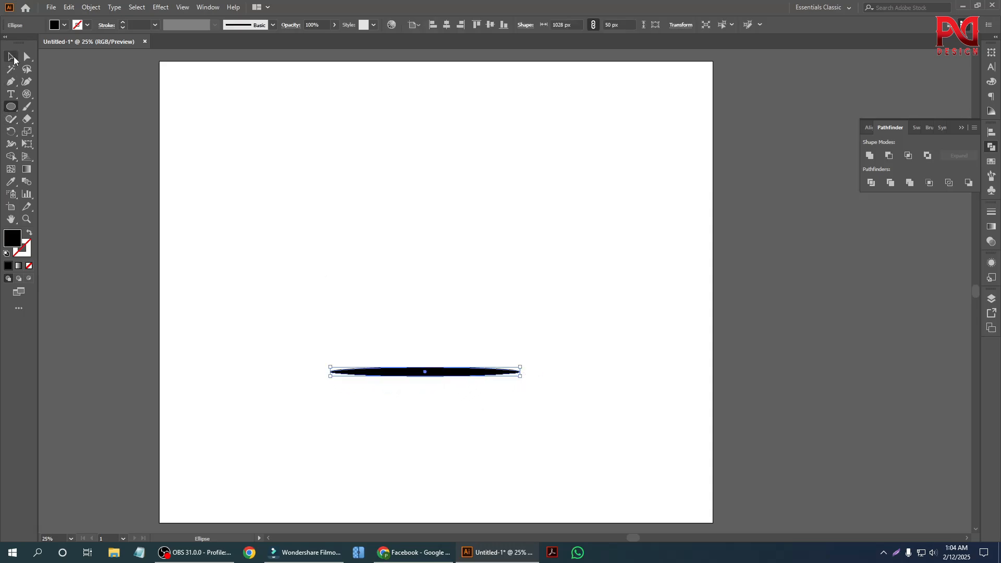
left_click(12, 58)
left_click(416, 448)
scroll(422, 386, "up", 1)
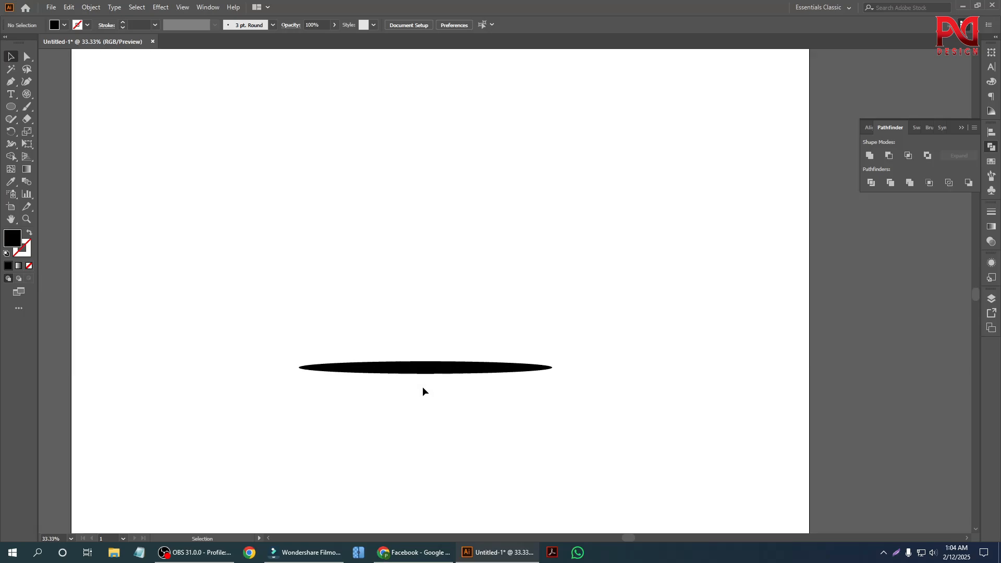
Delete the flat ellipse from the artboard.
left_click_drag(293, 276, 477, 396)
scroll(425, 350, "down", 2)
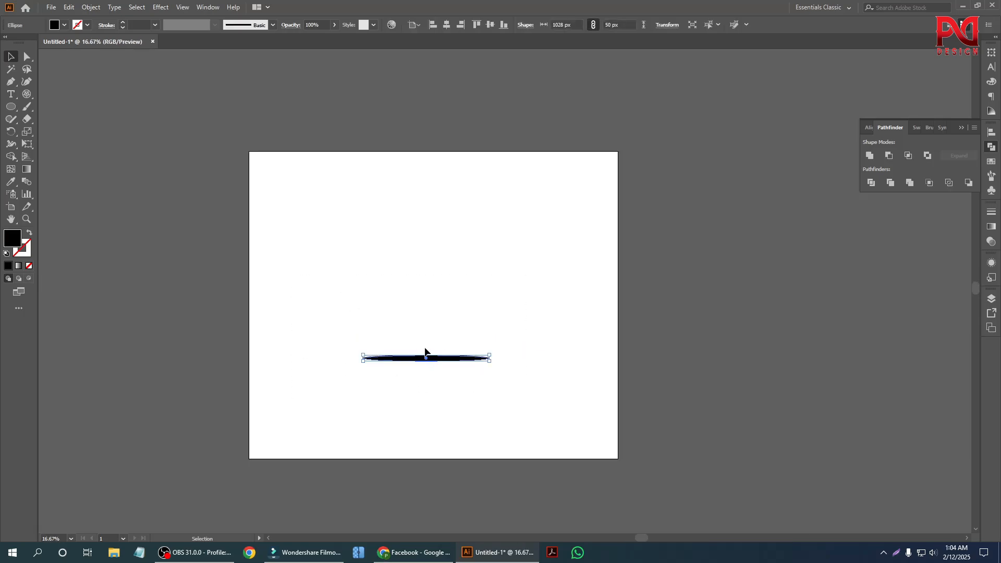
key("Delete")
scroll(386, 326, "down", 1)
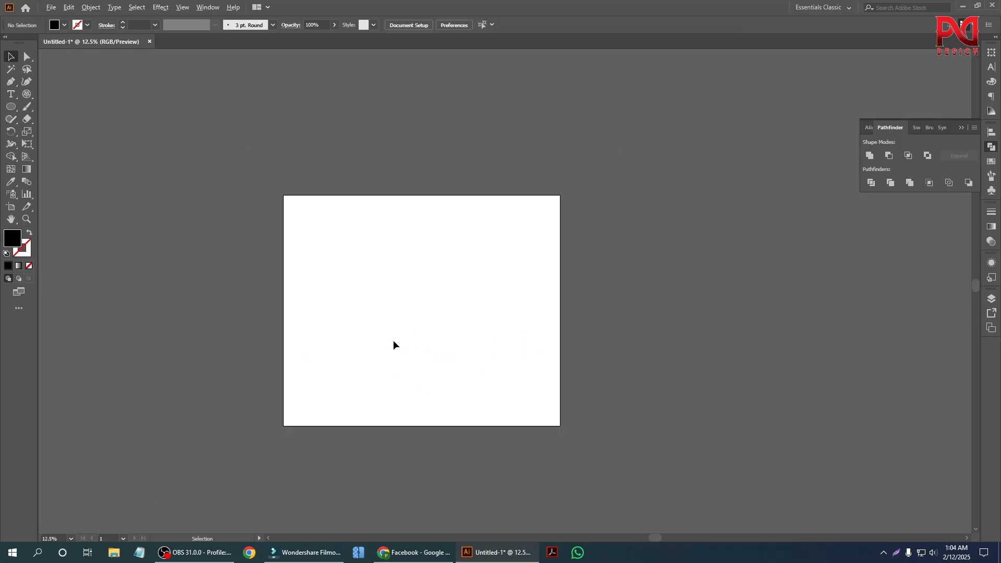
scroll(393, 340, "up", 1)
Draw a polygon about 1195 px across in the artboard's upper left, varying its side count while drawing and ending at 17 sides.
right_click(10, 107)
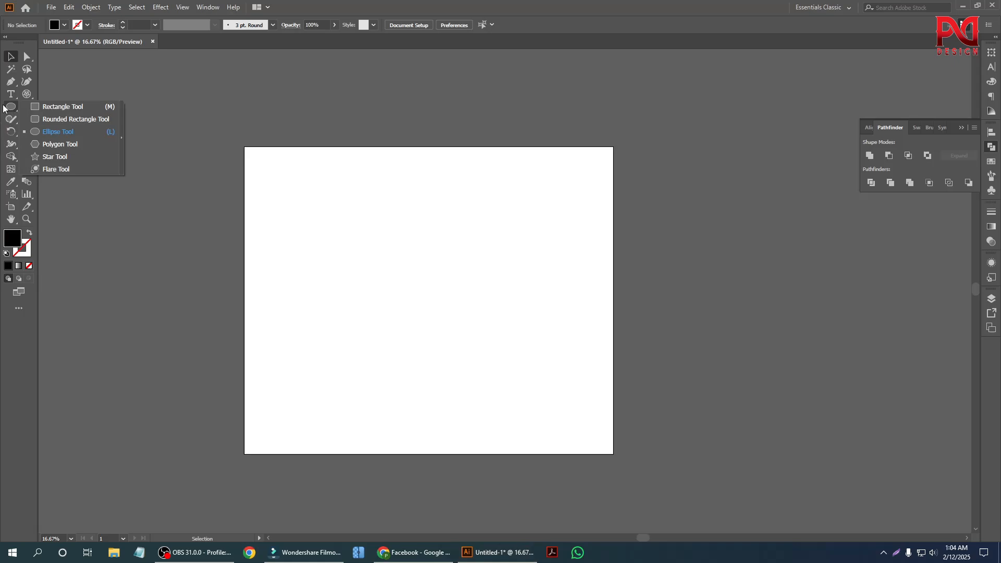
left_click(74, 145)
scroll(451, 319, "down", 1)
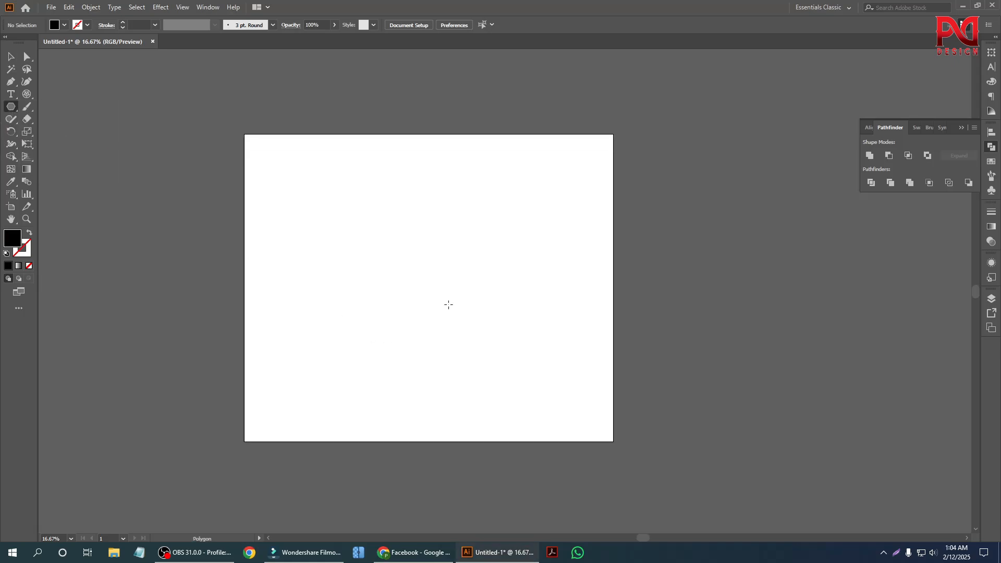
scroll(424, 263, "up", 1)
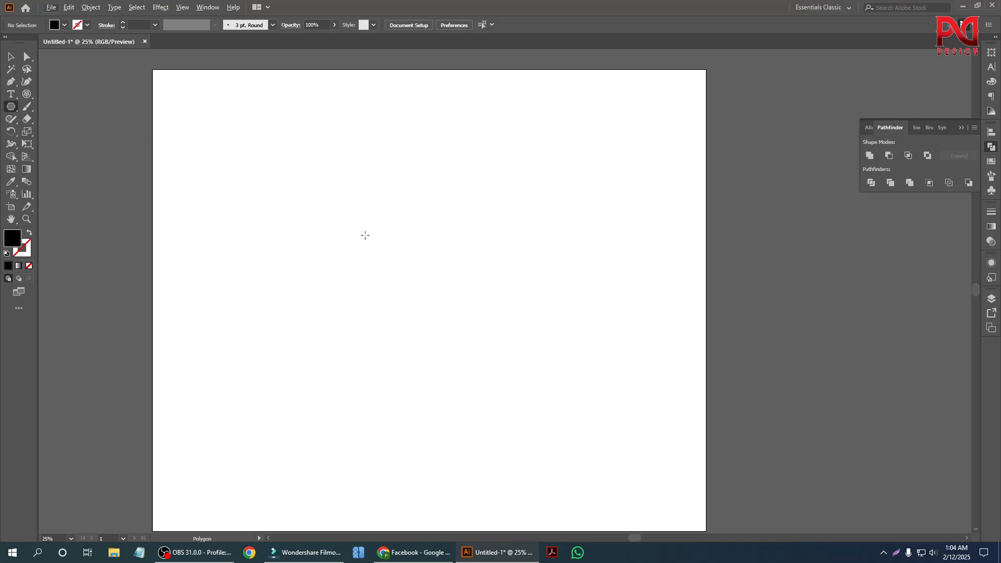
left_click_drag(352, 212, 431, 290)
key("Up")
key("Down")
key("Up")
key("Down")
key("Up")
key("Up")
key("Up")
key("Up")
key("Up")
key("Up")
key("Up")
key("Down")
key("Down")
key("Down")
key("Down")
key("Down")
key("Down")
key("Down")
key("Down")
key("Down")
key("Down")
key("Up")
key("Down")
key("Up")
key("Up")
key("Up")
key("Up")
key("Up")
key("Up")
key("Up")
key("Up")
key("Up")
key("Up")
key("Up")
key("Up")
key("Up")
key("Up")
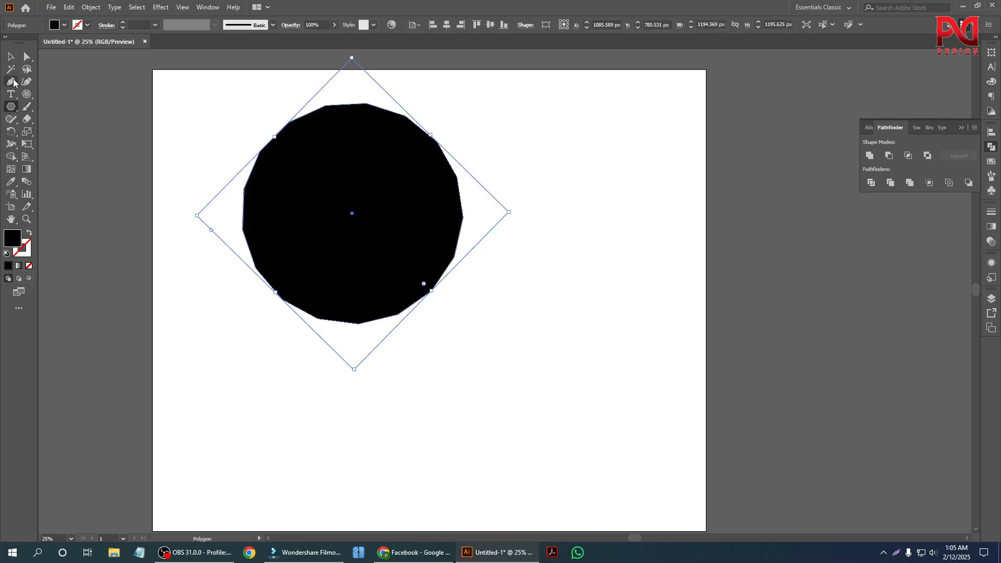
Delete the 17-sided polygon from the artboard.
left_click(10, 56)
left_click(191, 144)
left_click_drag(242, 132, 428, 316)
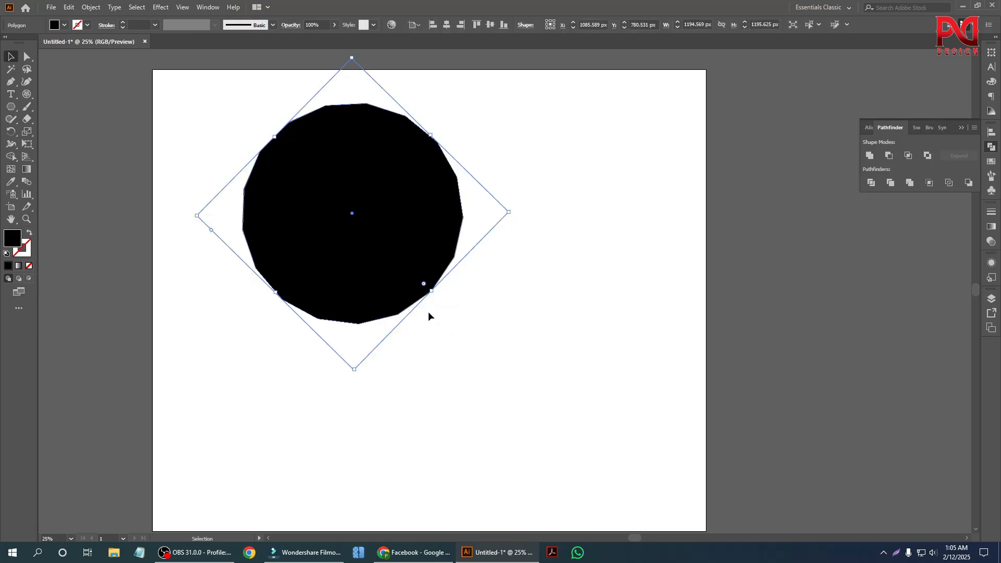
key("Delete")
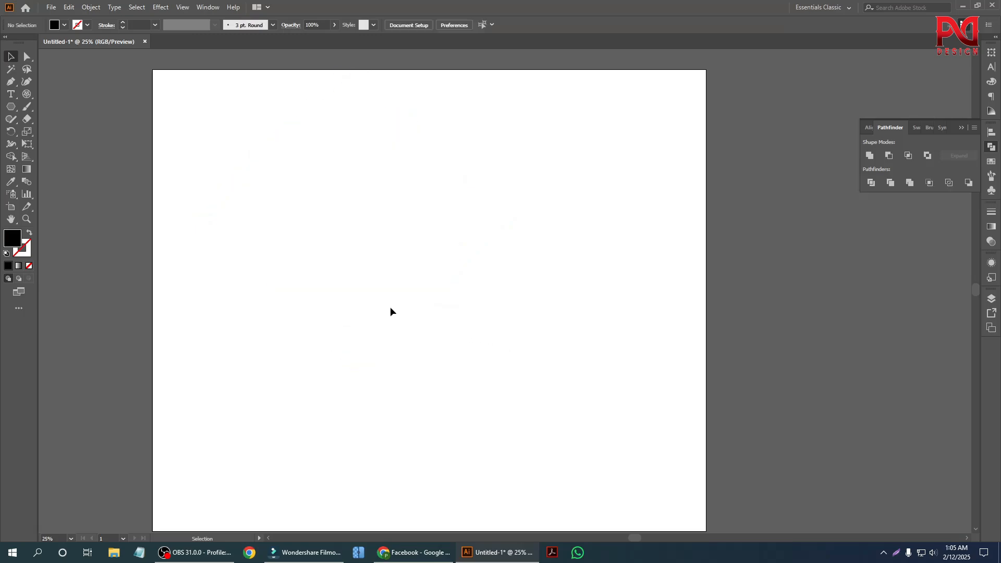
Draw a seven-sided polygon with a radius of about 625 px in the artboard's upper left.
left_click(12, 107)
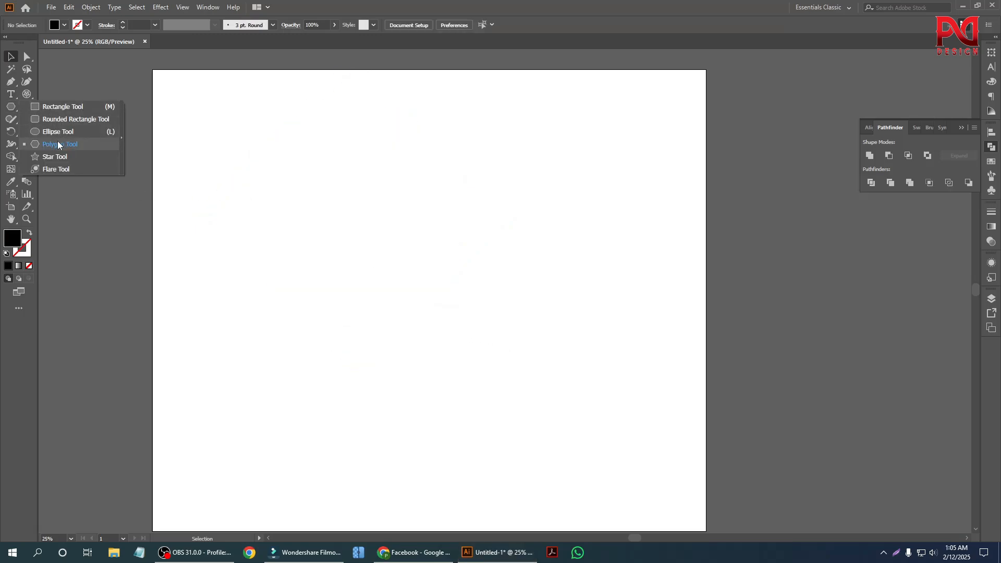
left_click(57, 142)
left_click_drag(299, 216, 398, 276)
key("Down")
key("Down")
key("Down")
key("Down")
key("Down")
key("Down")
key("Down")
key("Down")
key("Down")
key("Down")
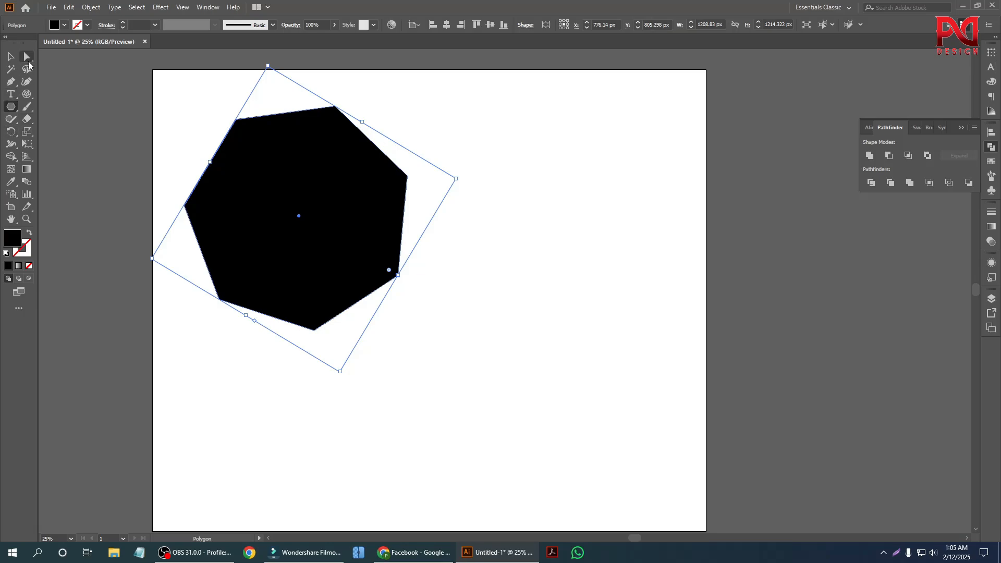
left_click(164, 147)
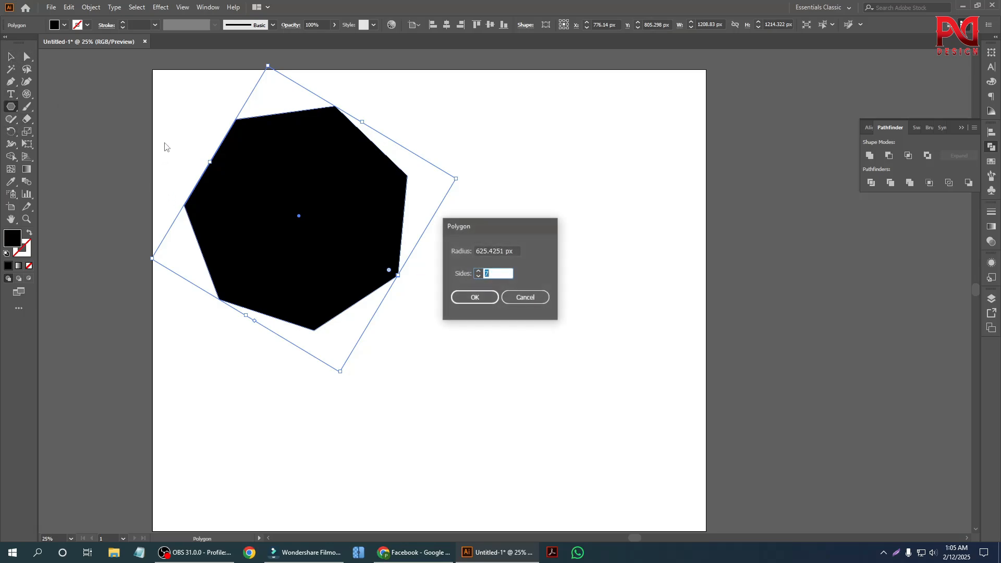
left_click(525, 306)
Move the seven-sided polygon to the middle of the artboard and delete it.
left_click(11, 57)
left_click_drag(252, 277, 390, 282)
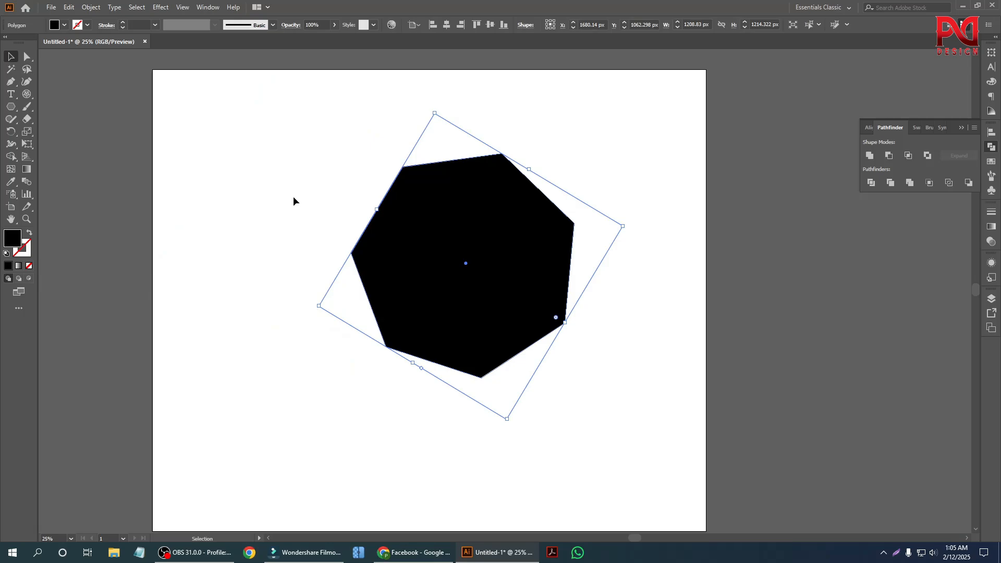
key("Delete")
Draw a star about 1734 by 1757 px in the artboard's upper left, varying its point count while drawing and ending at 14 points.
left_click(10, 106)
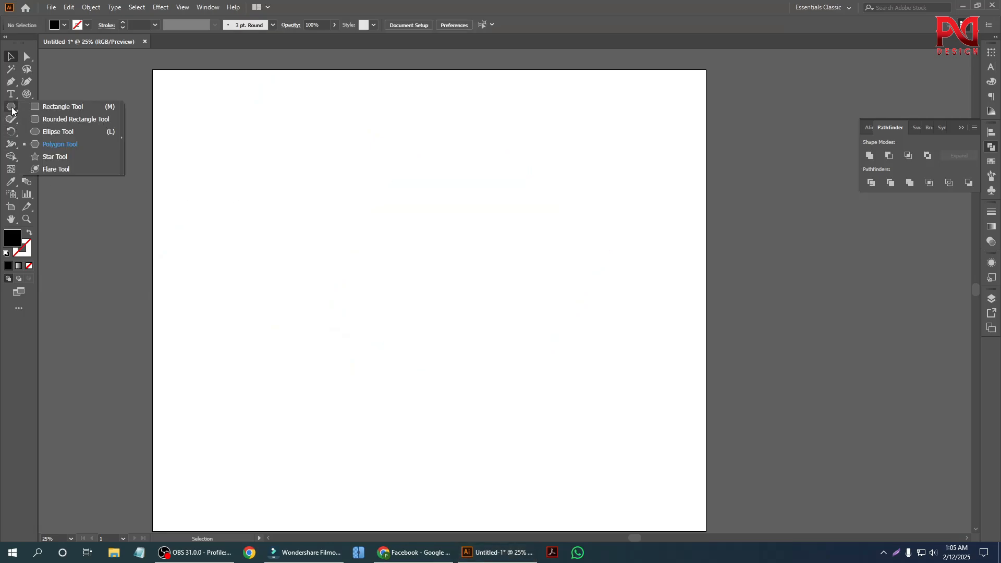
left_click(64, 157)
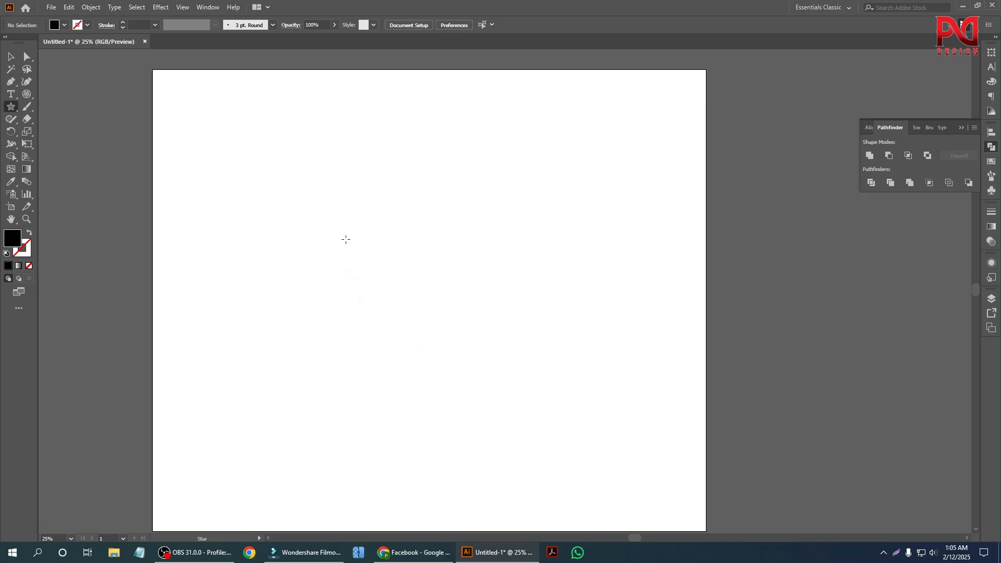
mouse_move(345, 240)
left_mouse_down()
mouse_move(460, 379)
mouse_move(436, 324)
mouse_move(454, 331)
mouse_move(491, 313)
mouse_move(514, 292)
mouse_move(495, 283)
mouse_move(517, 300)
mouse_move(567, 305)
mouse_move(495, 311)
mouse_move(561, 322)
mouse_move(404, 297)
mouse_move(531, 310)
mouse_move(426, 300)
mouse_move(516, 328)
mouse_move(441, 294)
mouse_move(506, 320)
mouse_move(484, 314)
mouse_move(518, 364)
mouse_move(451, 345)
mouse_move(495, 358)
mouse_move(467, 347)
left_mouse_up()
key("Up")
key("Down")
key("Down")
key("Down")
key("Up")
key("Up")
key("Up")
key("Up")
key("Up")
key("Up")
key("Up")
key("Up")
key("Up")
key("Up")
key("Up")
key("Up")
key("Up")
key("Down")
key("Down")
key("Down")
key("Down")
key("Down")
key("Down")
key("Down")
key("Down")
key("Down")
key("Down")
key("Down")
key("Down")
key("Down")
key("Up")
key("Up")
key("Up")
key("Up")
key("Up")
key("Up")
key("Up")
key("Up")
key("Up")
key("Up")
key("Up")
left_click(11, 56)
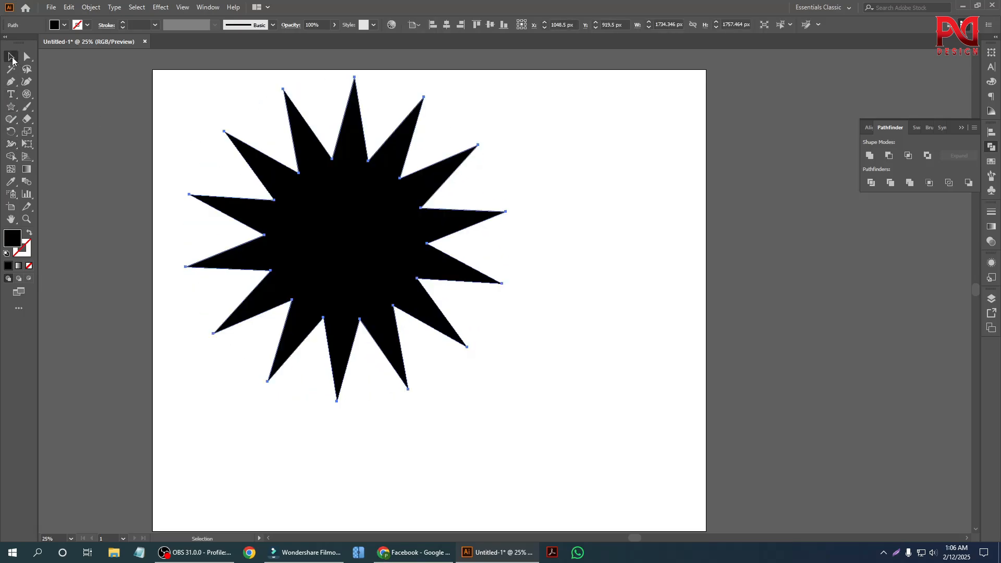
left_click(161, 163)
Move the 14-point star across the artboard's right edge and deselect it.
left_click(402, 321)
left_click(525, 356)
scroll(364, 331, "down", 1)
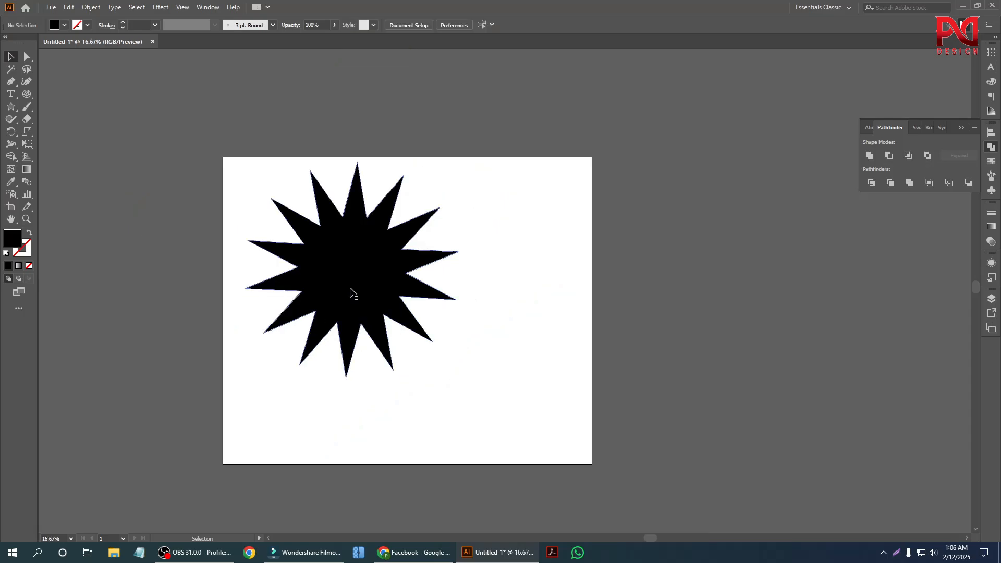
left_click_drag(350, 292, 557, 335)
key("ctrl+shift+a")
scroll(524, 336, "up", 1)
scroll(574, 342, "down", 1)
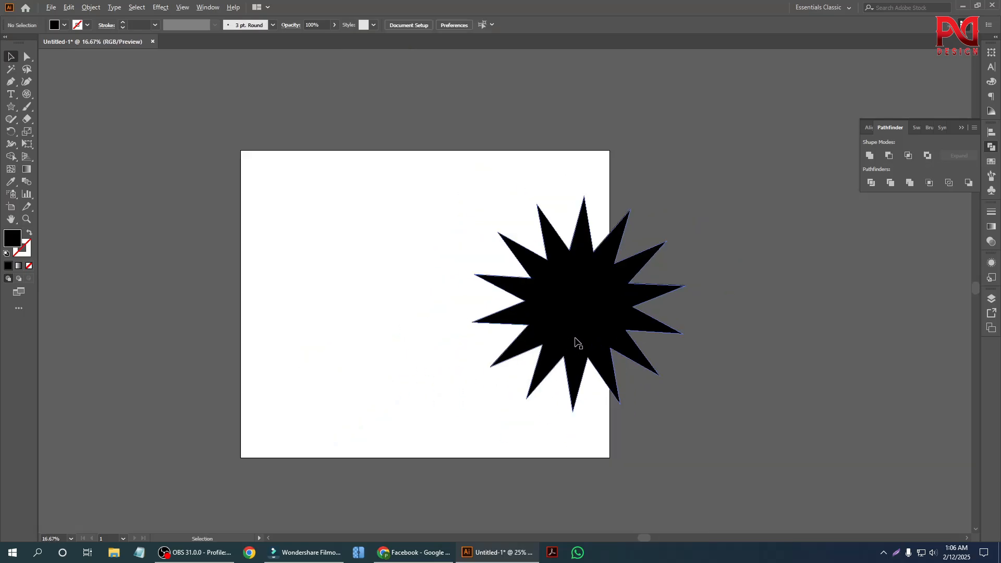
Shift the star slightly farther right and delete it.
left_click(10, 106)
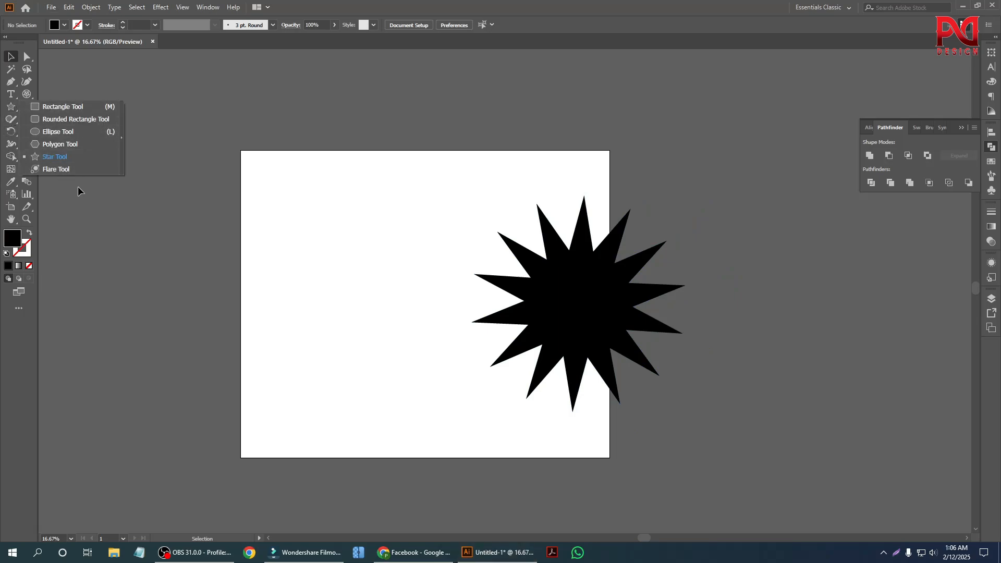
left_click_drag(547, 308, 573, 303)
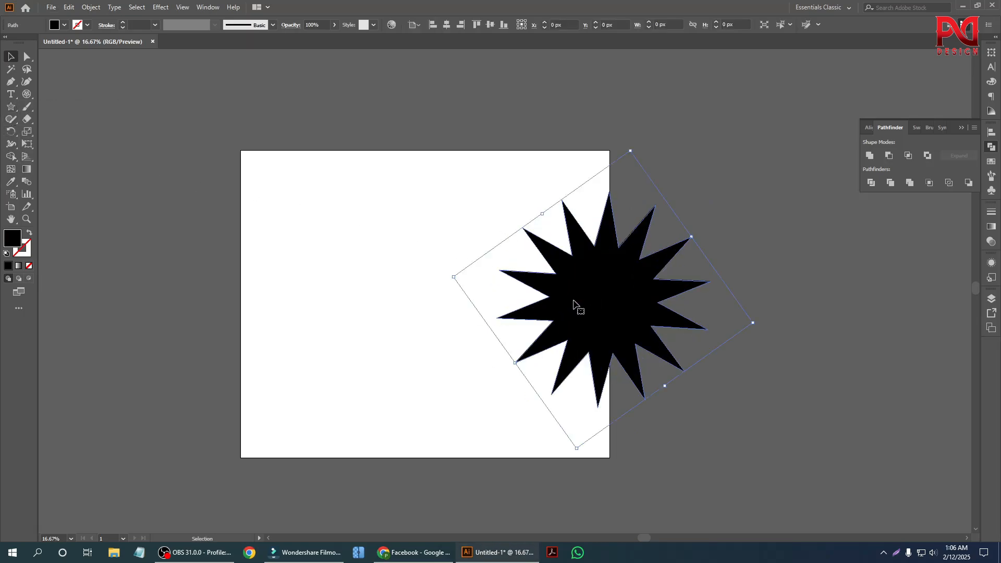
key("Delete")
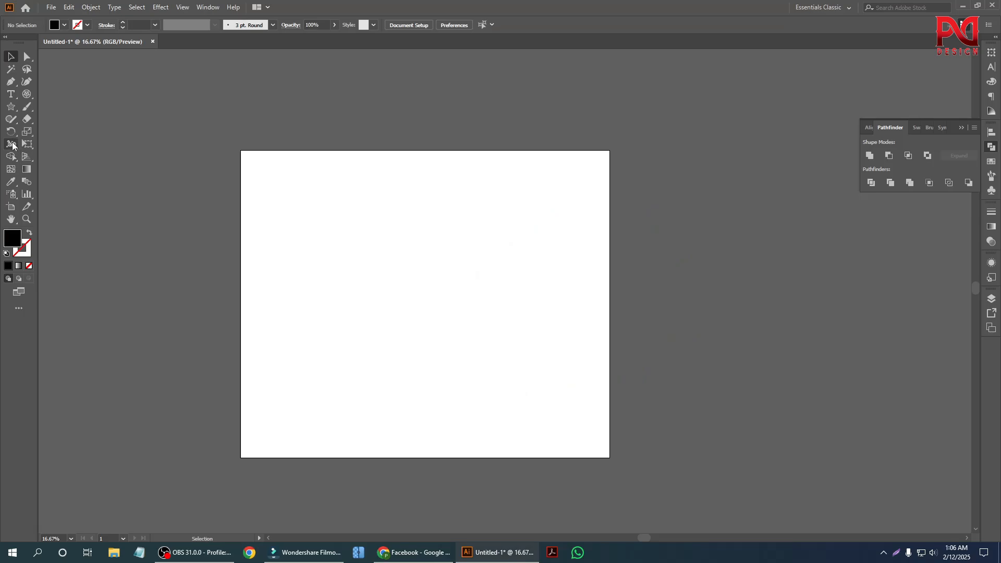
Draw a flare about 397 px across, slightly left of the artboard's centre, with the Flare tool.
left_click(11, 106)
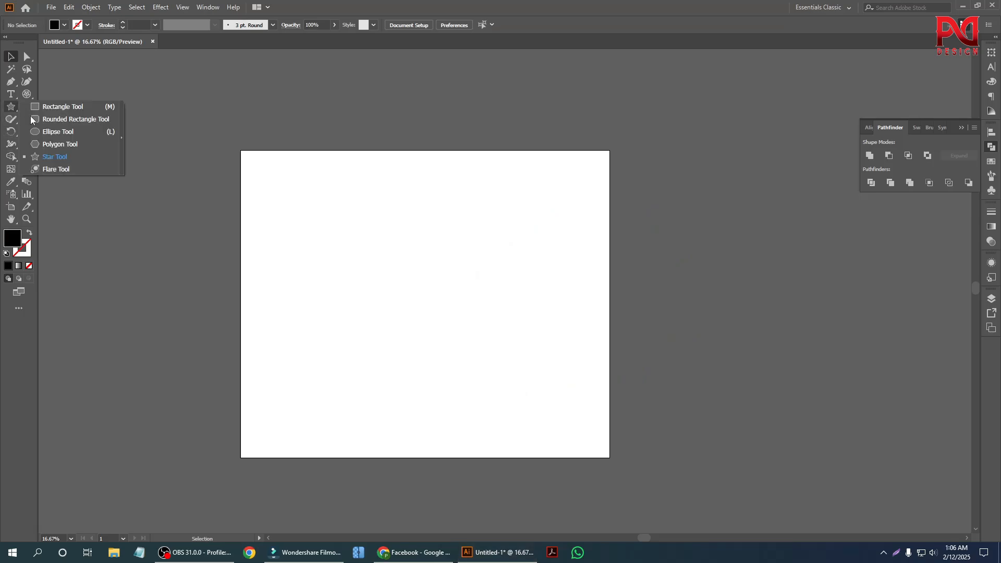
left_click(68, 170)
left_click_drag(369, 284, 395, 301)
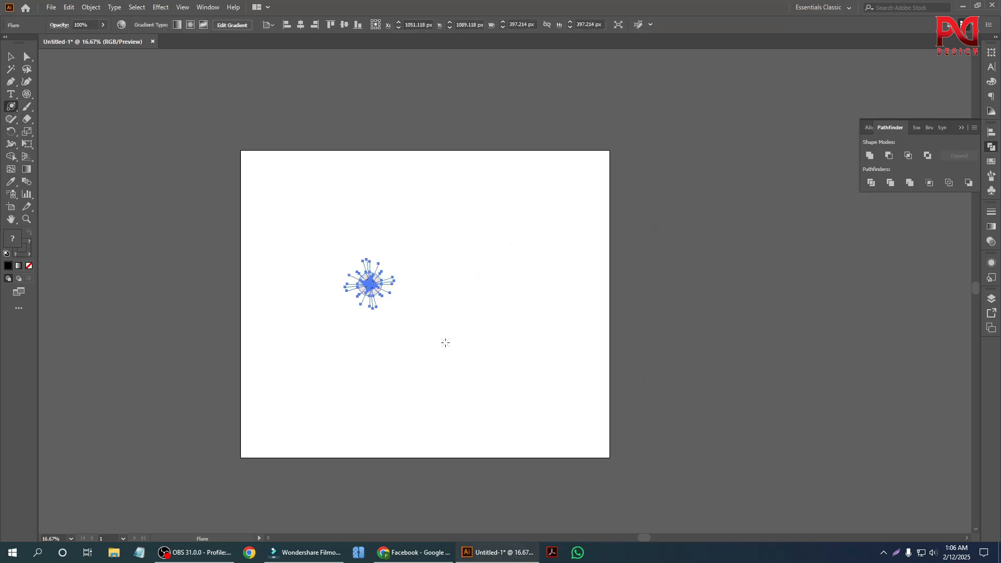
scroll(408, 330, "up", 1, "alt")
scroll(357, 307, "down", 1)
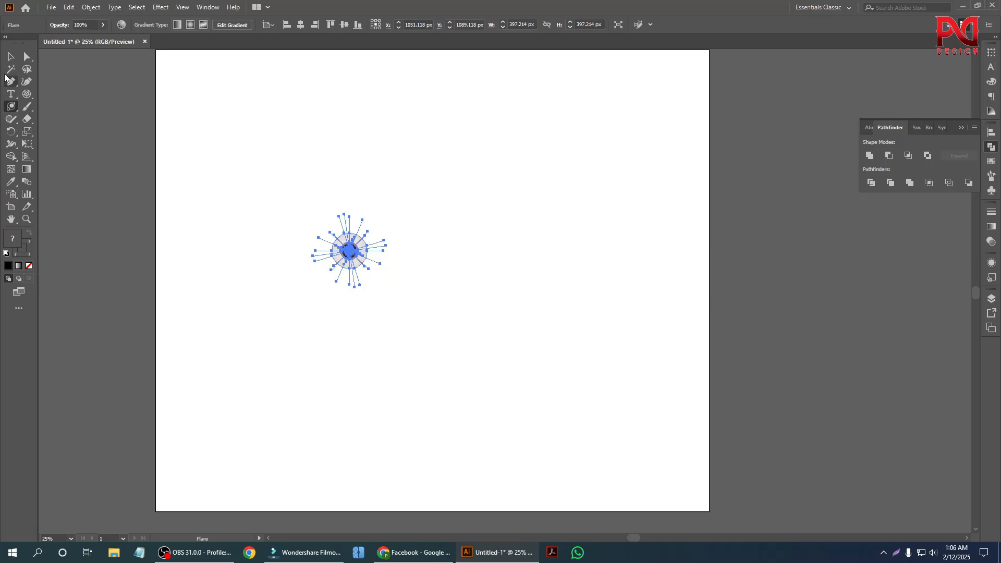
Scale the flare up evenly about its centre to about 1344 px across and deselect it.
left_click(11, 55)
left_click(384, 281)
left_click(379, 286)
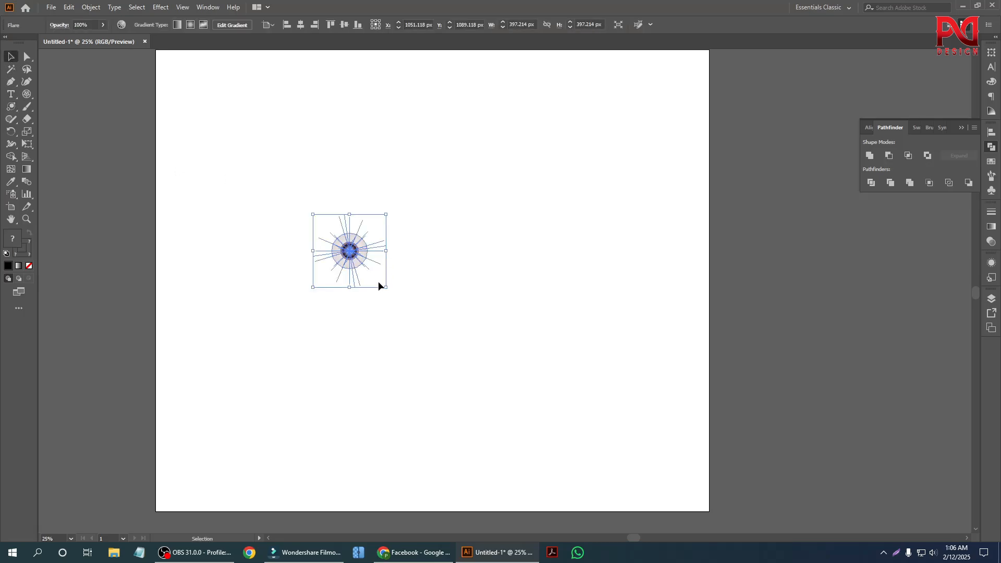
left_click_drag(384, 286, 585, 342)
left_click(585, 342)
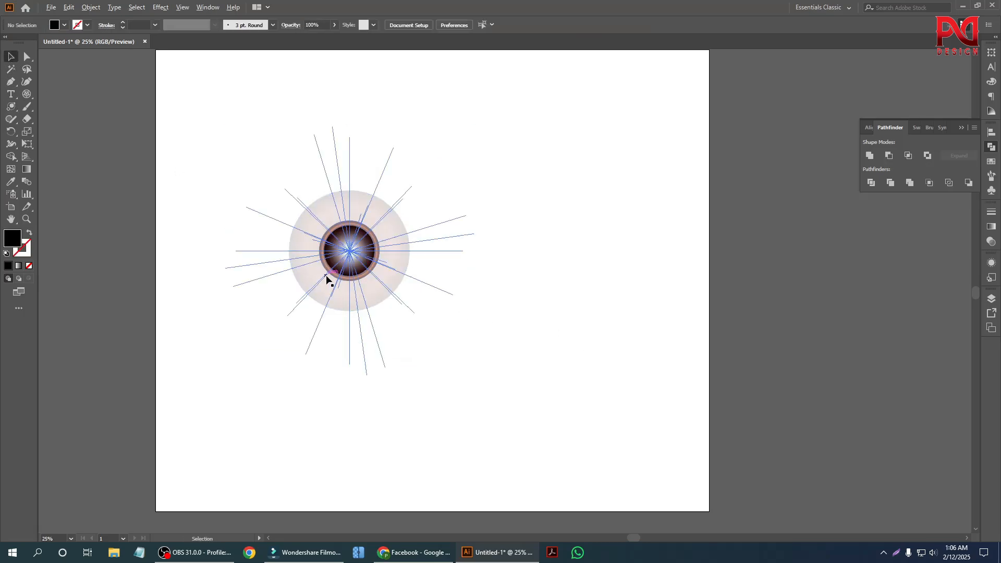
Expand the flare's object, fill and stroke, with gradients expanded to 255 specified objects.
scroll(364, 263, "up", 3, "alt")
right_click(327, 226)
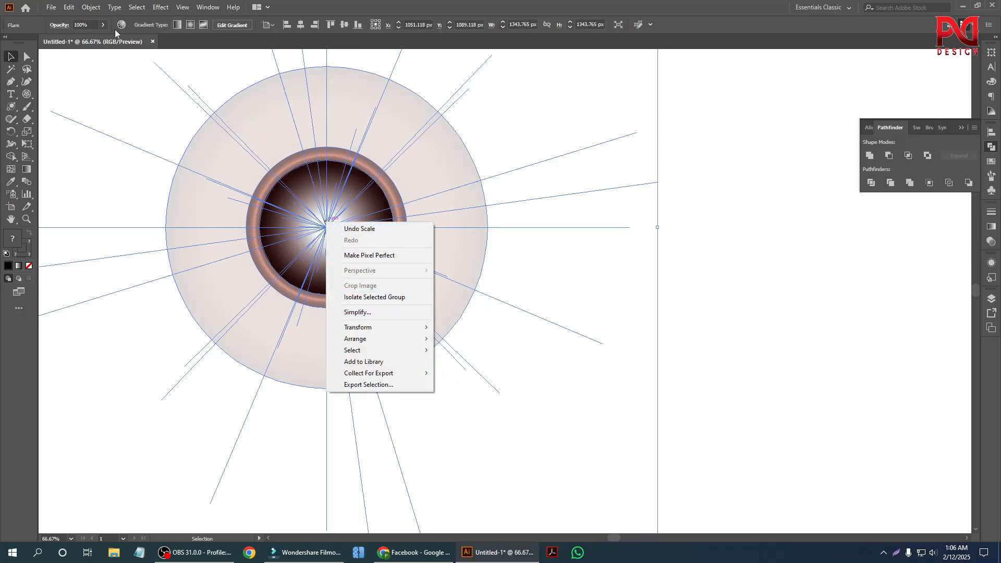
left_click(92, 8)
left_click(119, 131)
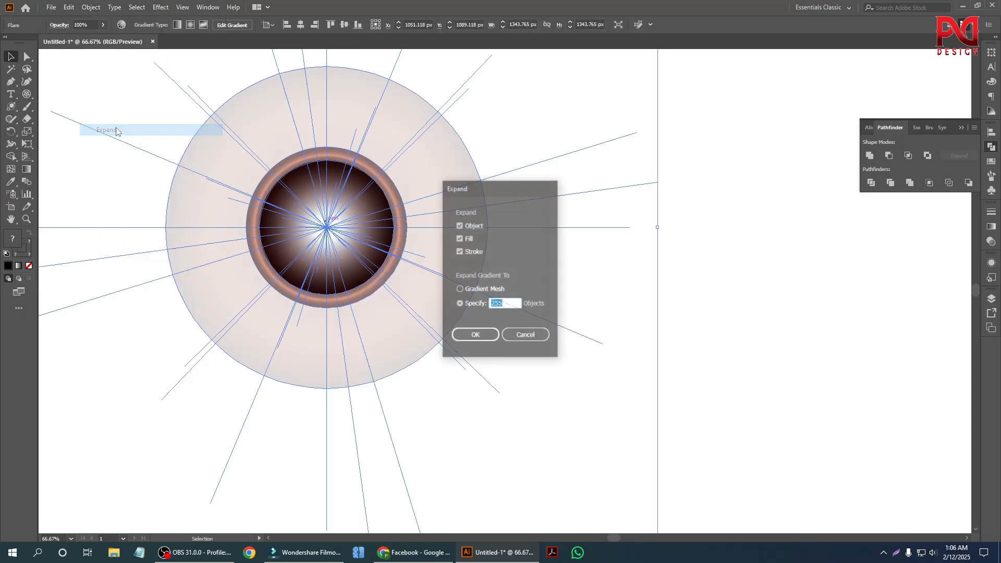
left_click(475, 335)
left_click(809, 382)
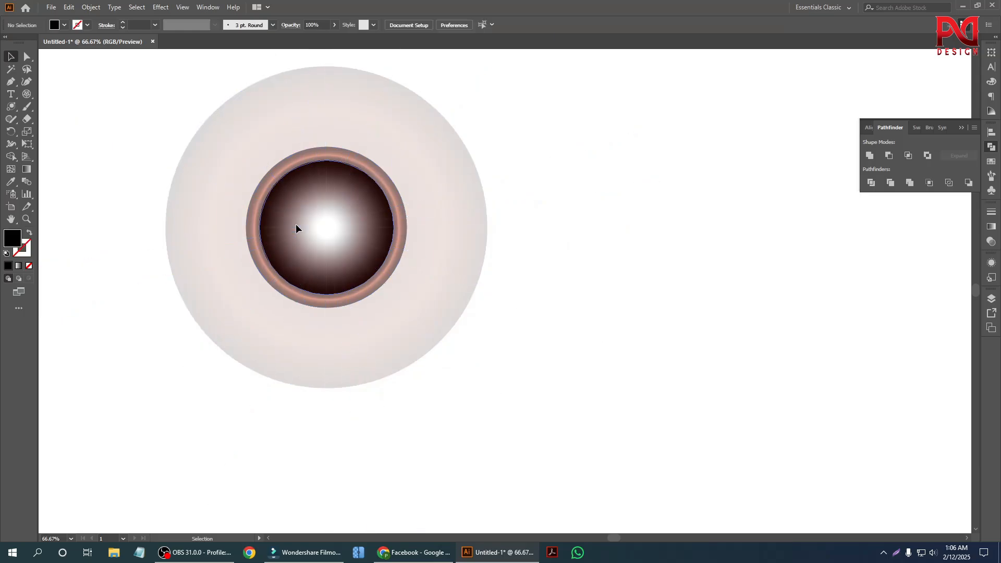
Ungroup the expanded flare into separate parts and deselect them.
right_click(329, 207)
left_click(396, 292)
left_click(375, 257)
left_click(348, 231)
right_click(348, 231)
left_click(779, 373)
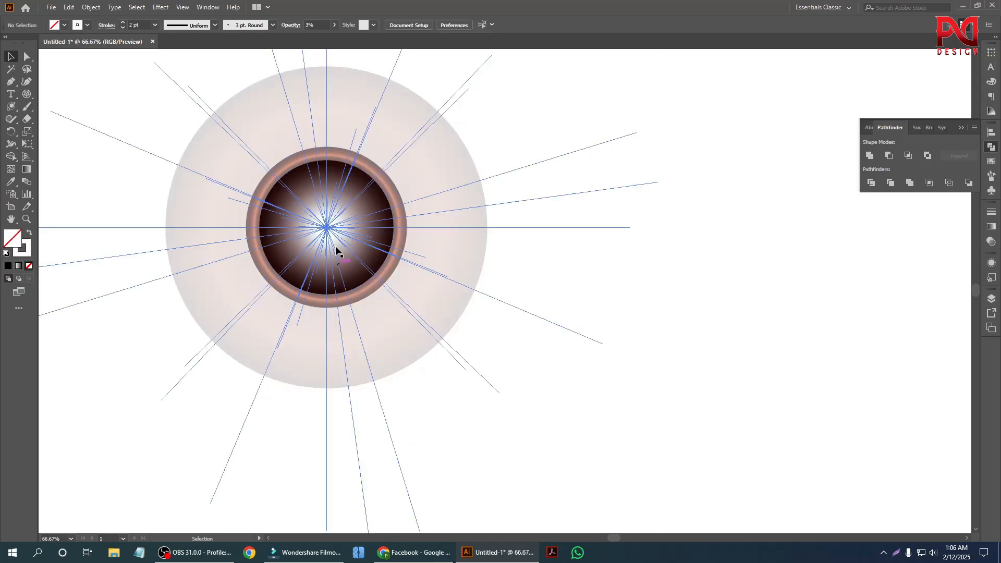
Move the flare's central black-and-white gradient circle out to the lower right of the rings and deselect it.
left_click_drag(336, 245, 561, 375)
left_click(604, 248)
scroll(436, 261, "down", 1)
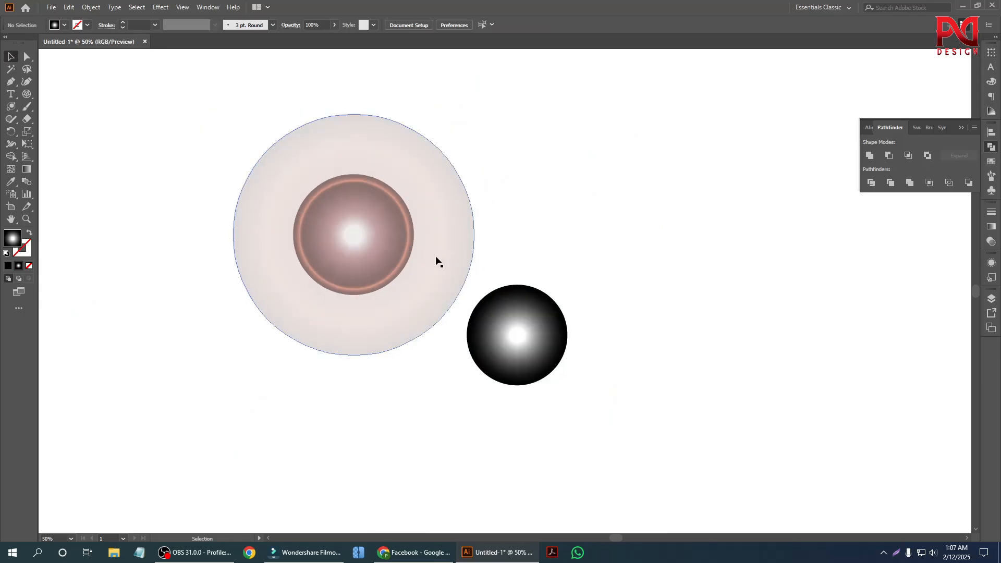
scroll(380, 252, "up", 1)
scroll(410, 243, "down", 1)
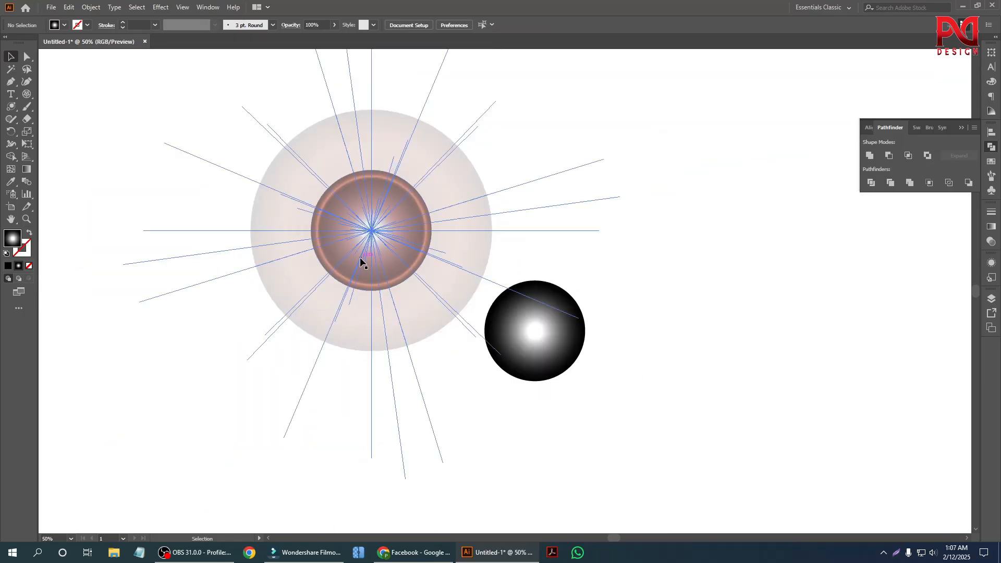
Spread out the flare's parts, moving the rays to the lower left and separating the ringed, pale and black-and-white circles.
left_click_drag(362, 261, 123, 378)
key("Delete")
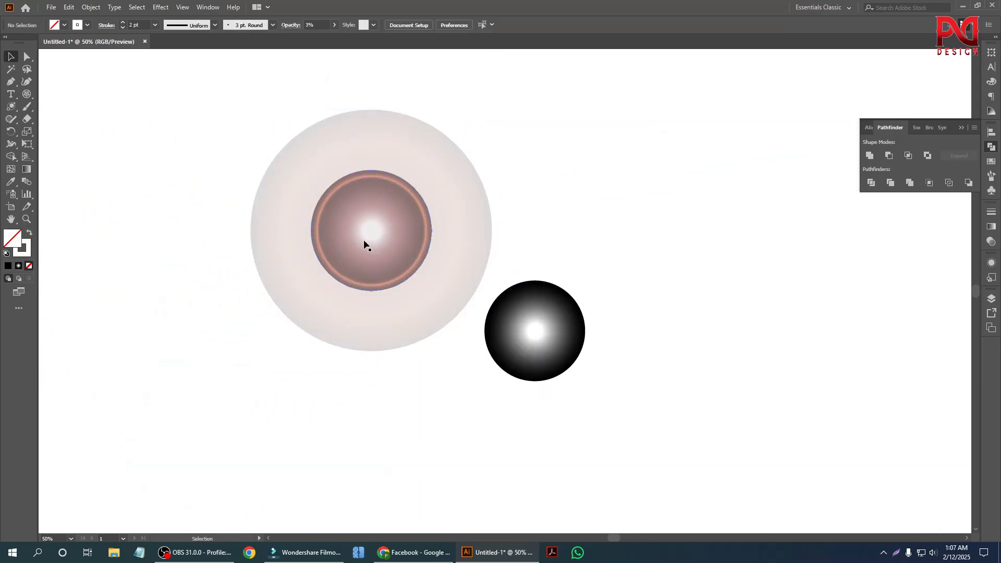
left_click_drag(361, 257, 488, 352)
left_click_drag(401, 250, 636, 204)
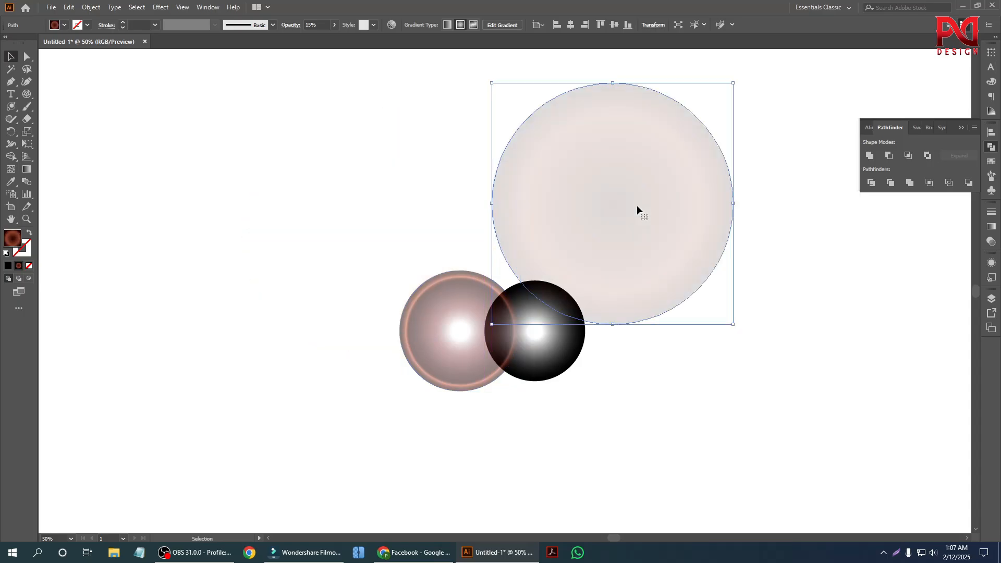
left_click_drag(543, 328, 611, 389)
left_click(473, 336)
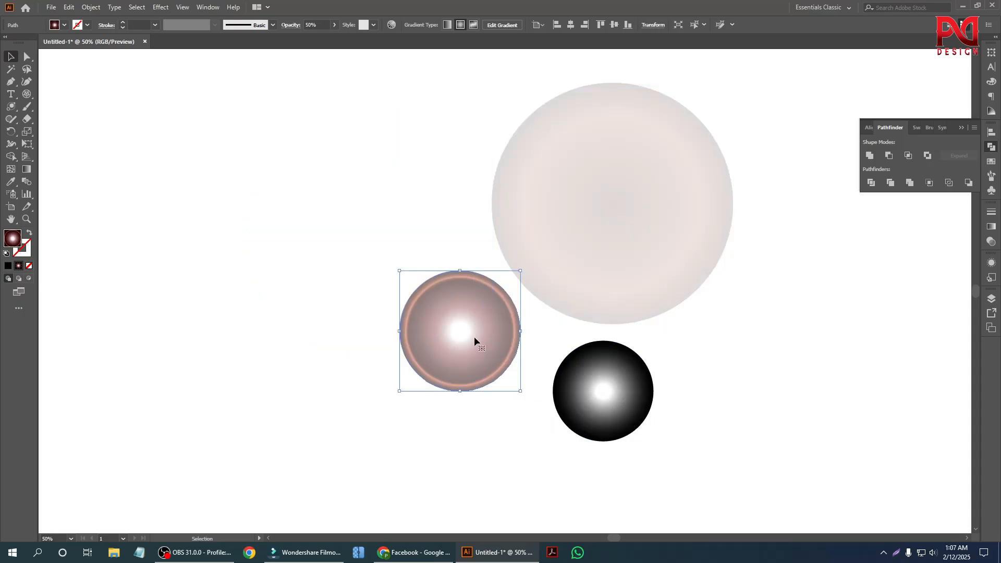
right_click(474, 336)
left_click(413, 250)
left_click(471, 339)
Remove the unfilled ray and circle outlines left at the flare's original position.
left_click_drag(275, 161, 333, 279)
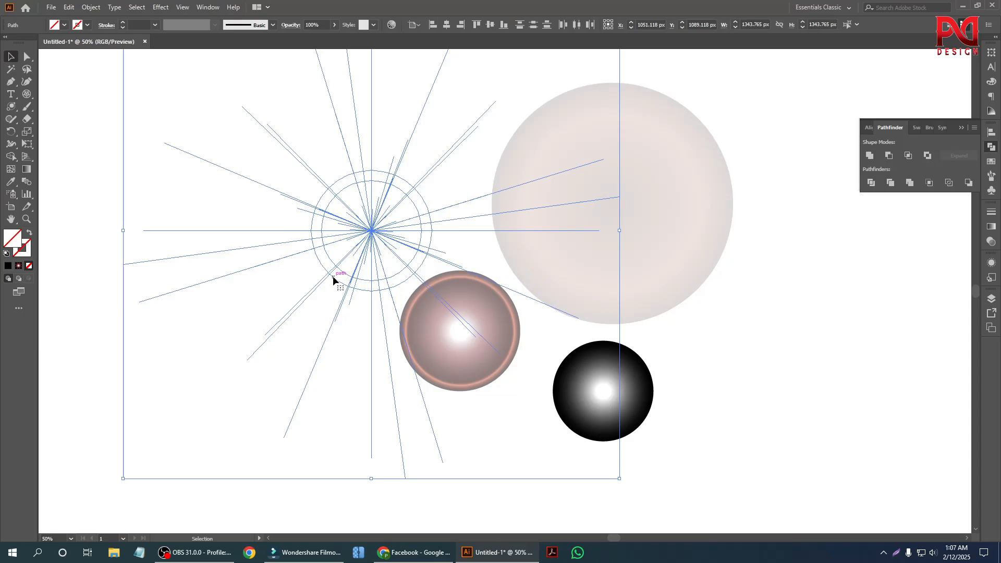
left_click(327, 222)
left_click(481, 390)
scroll(416, 346, "down", 1)
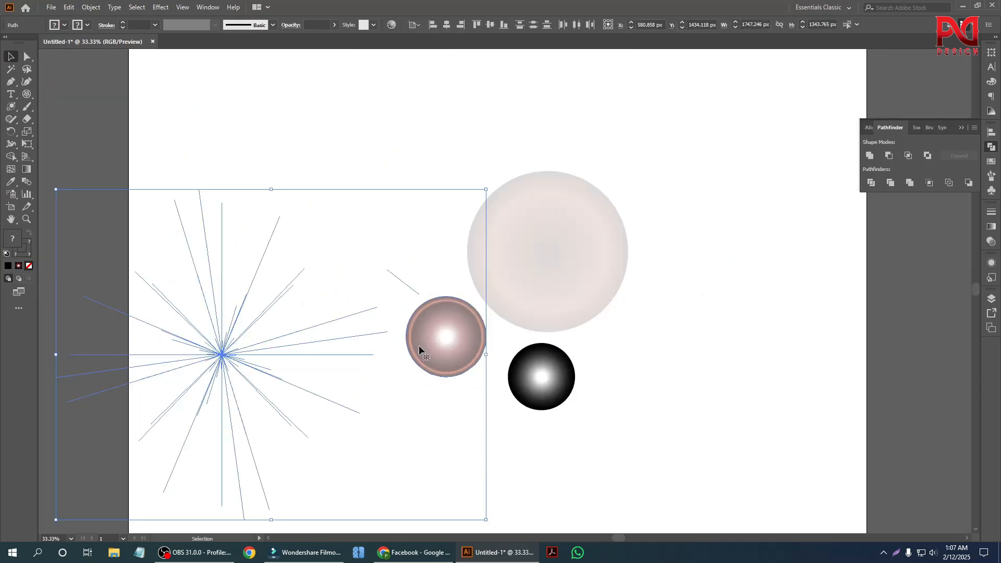
Delete the set of white rays on the left on its own, keeping the ringed circle.
key("Delete")
key("ctrl+z")
left_click(629, 373)
left_click(324, 443)
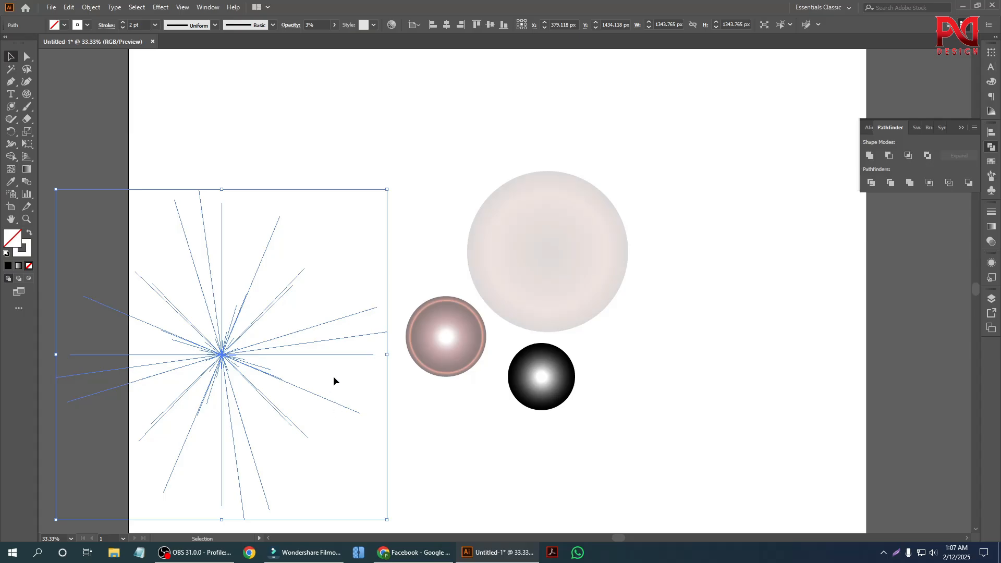
scroll(333, 376, "down", 2)
left_click(270, 297)
left_click(320, 438)
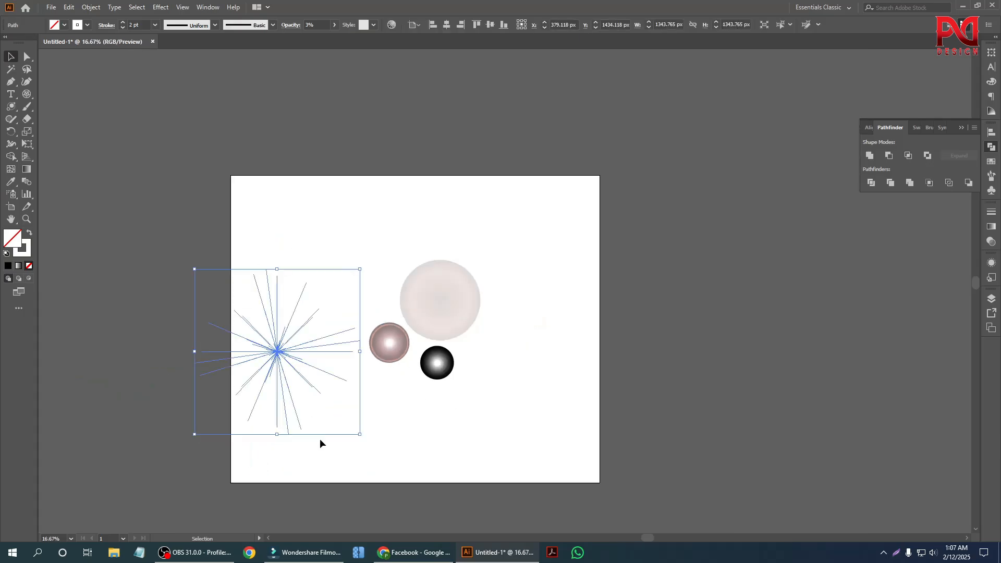
left_click(320, 439)
Move the ringed, black-and-white and pale circles to the right edge of the artboard and beyond it.
left_click_drag(392, 344, 595, 334)
left_click_drag(451, 363, 659, 396)
left_click_drag(449, 320, 716, 283)
left_click(458, 302)
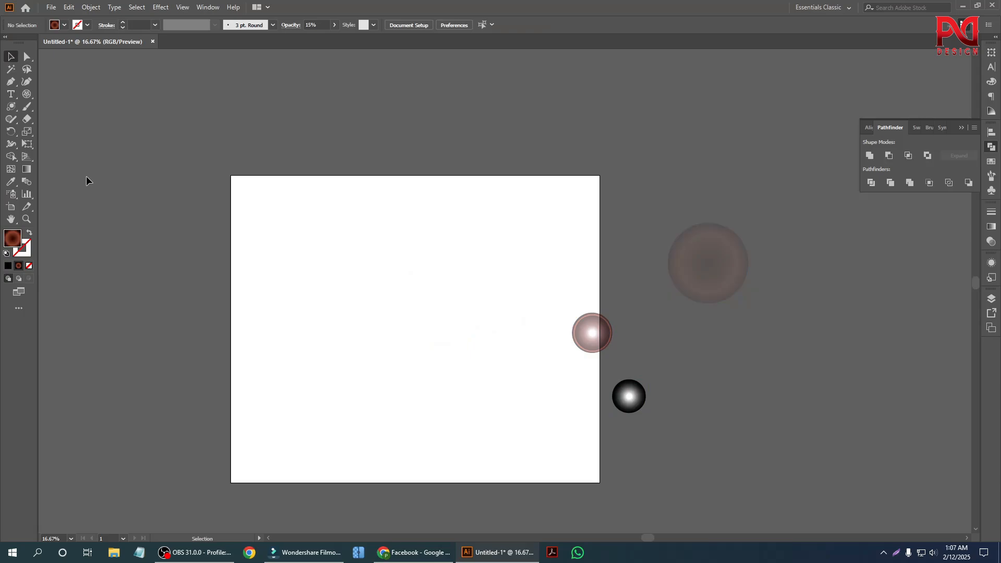
Draw a tall rectangle of about 1063 × 1711 px right of the artboard's centre.
left_click(11, 107)
left_click(34, 105)
mouse_move(403, 238)
left_mouse_down()
mouse_move(412, 331)
mouse_move(530, 446)
left_mouse_up()
scroll(576, 422, "up", 1)
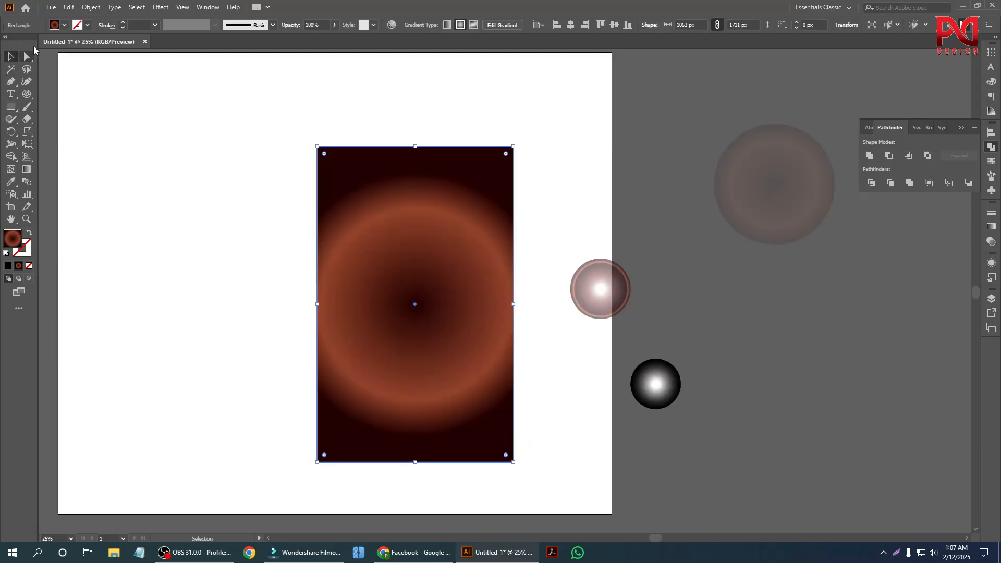
Fill the tall rectangle with solid black and deselect it.
left_click(11, 57)
left_click(64, 25)
left_click(29, 42)
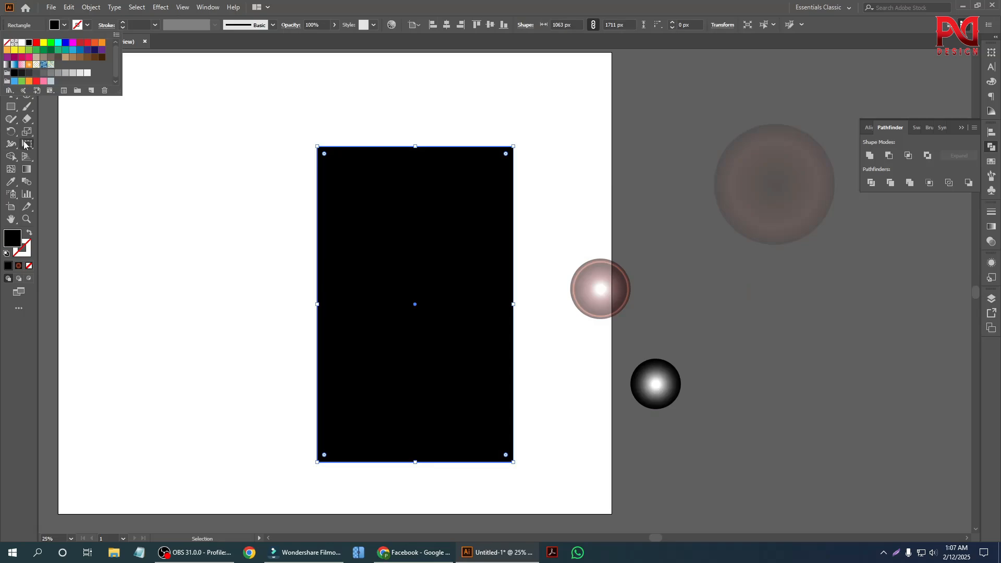
left_click(111, 216)
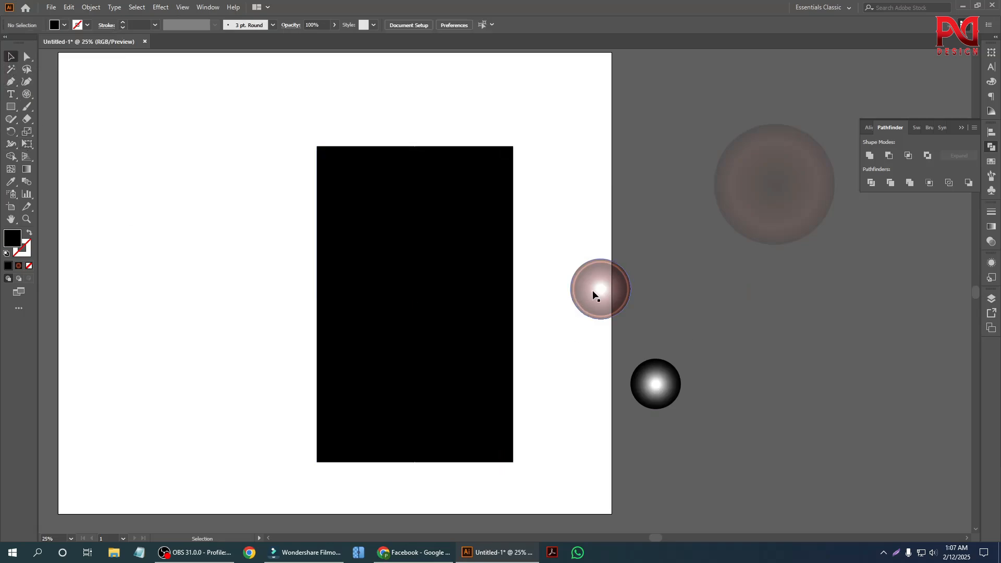
Move the ringed circle onto the black rectangle, bring it to the front and deselect it.
left_click_drag(593, 295, 405, 312)
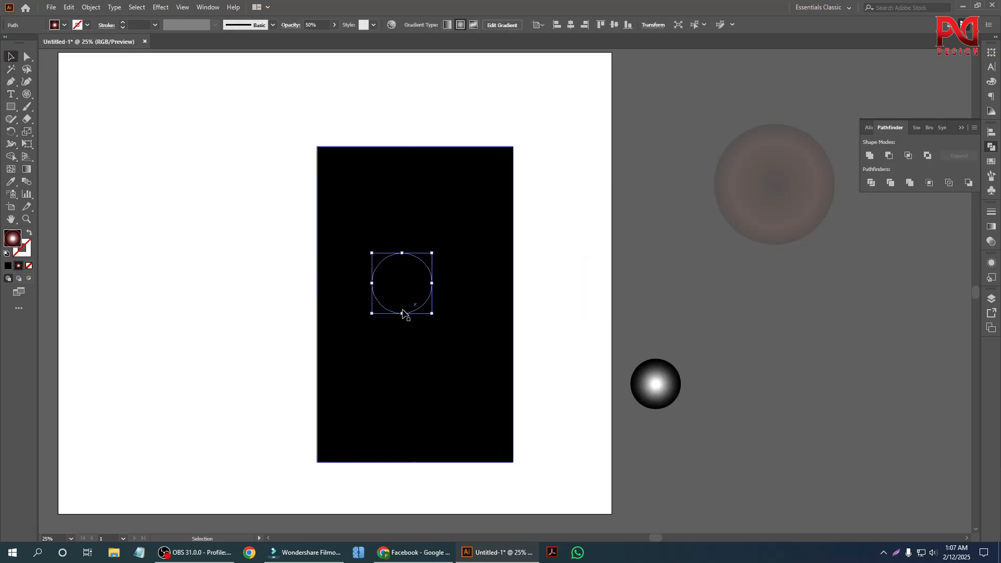
left_click(548, 373)
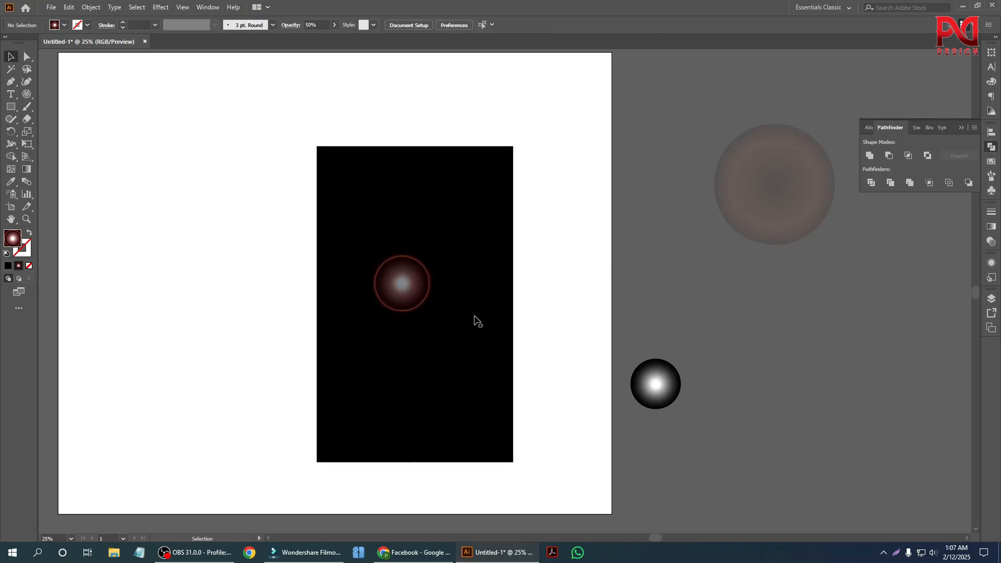
Send the ringed circle to the back, behind the black rectangle, and deselect it.
scroll(408, 277, "down", 1)
left_click(402, 275)
key("ctrl+c")
key("ctrl+f")
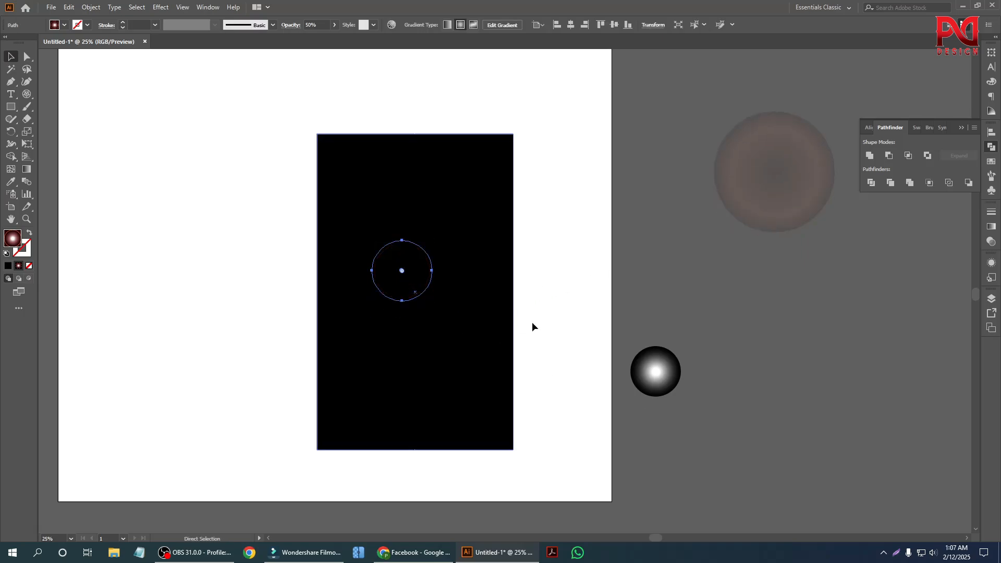
left_click(532, 321)
key("ctrl+z")
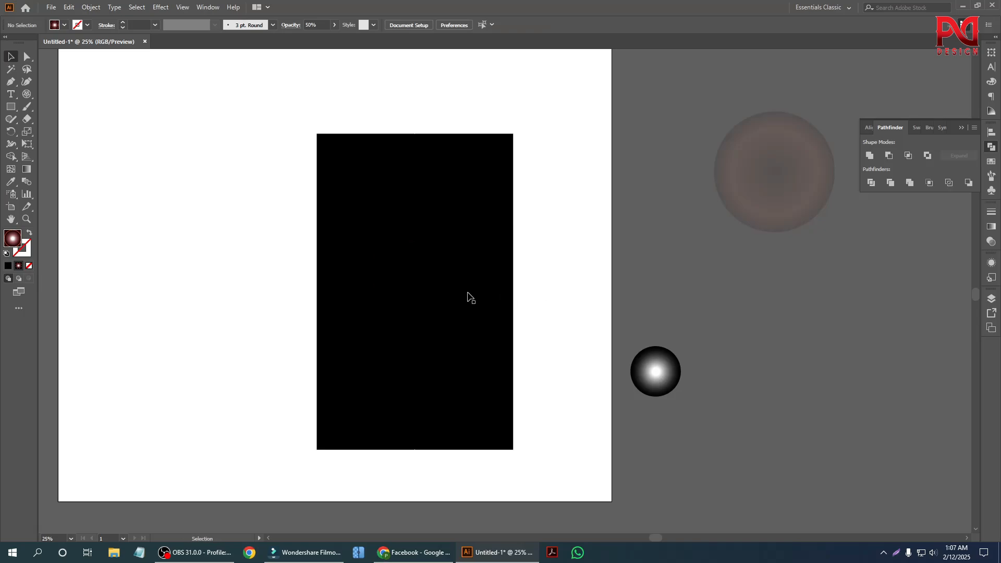
Send the black rectangle to the back of the stacking order and deselect it.
left_click(427, 245)
right_click(426, 241)
mouse_move(513, 404)
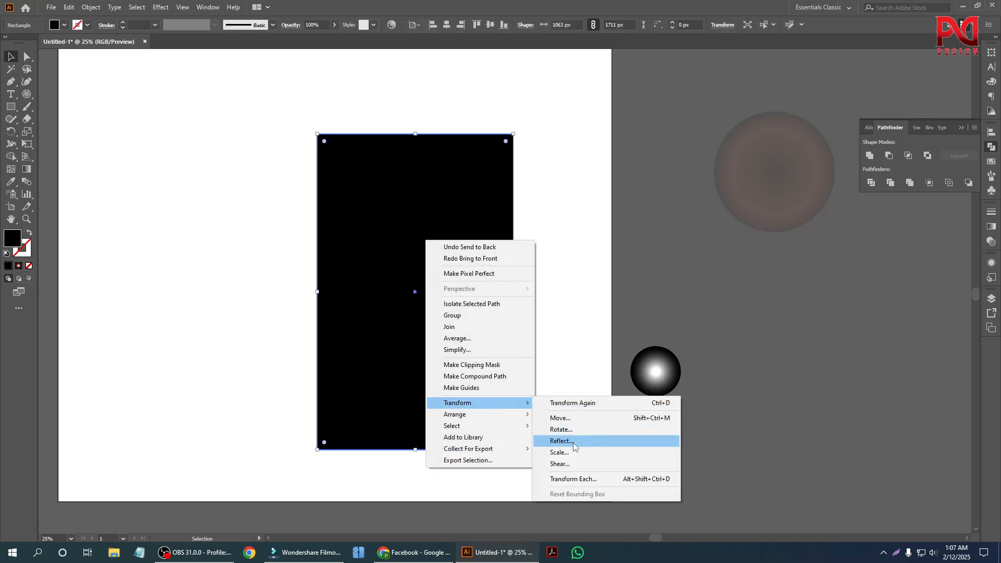
mouse_move(469, 414)
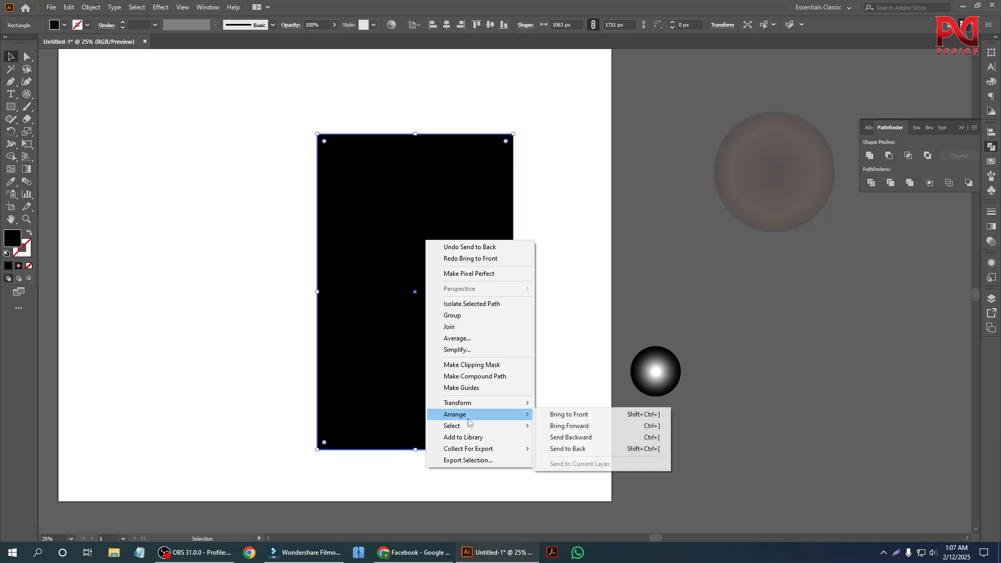
left_click(569, 448)
left_click(565, 318)
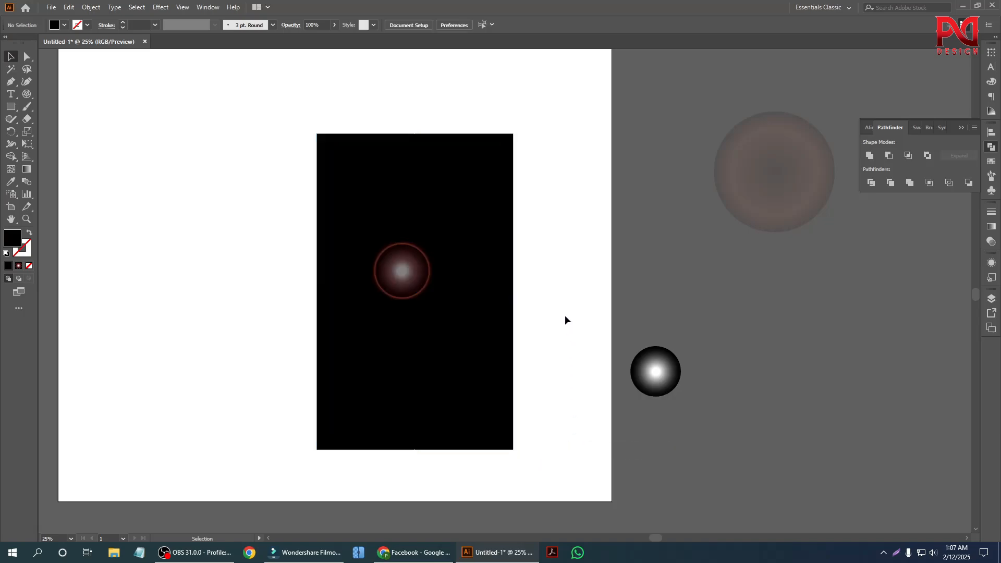
Enlarge the ringed circle evenly about its centre and align it with the black rectangle on both horizontal and vertical centres.
left_click(411, 272)
left_click_drag(432, 301, 472, 337)
left_click(456, 185, "shift")
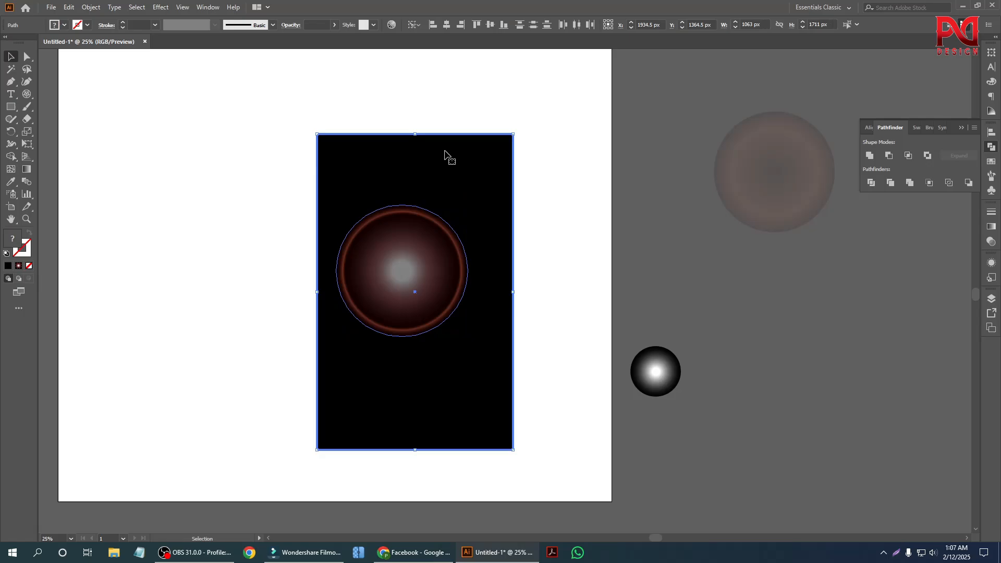
left_click(447, 24)
left_click(490, 24)
left_click(554, 250)
Move the black-and-white gradient circle onto the black rectangle just below the ringed circle and deselect it.
scroll(360, 355, "up", 2)
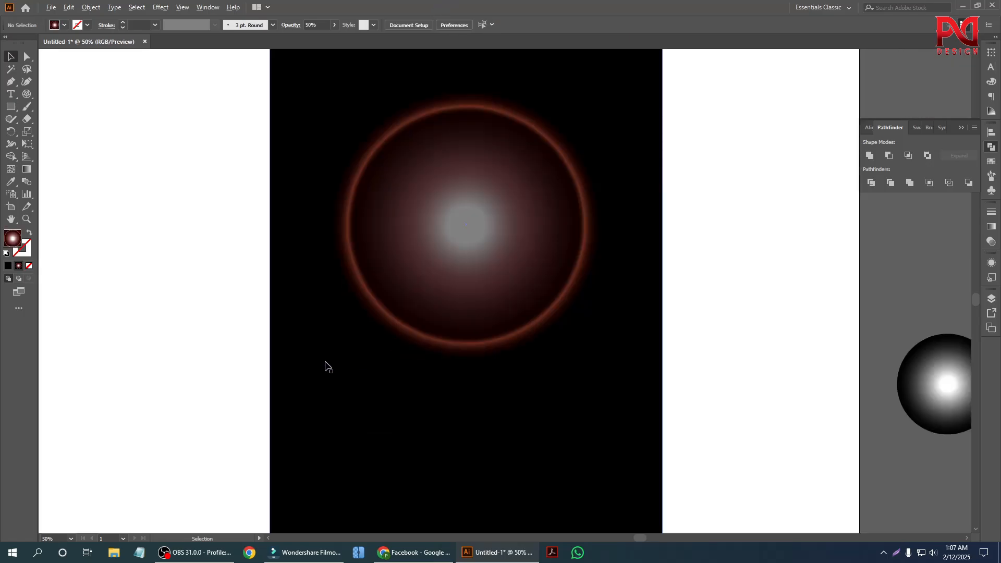
scroll(328, 350, "down", 2)
scroll(402, 328, "up", 3)
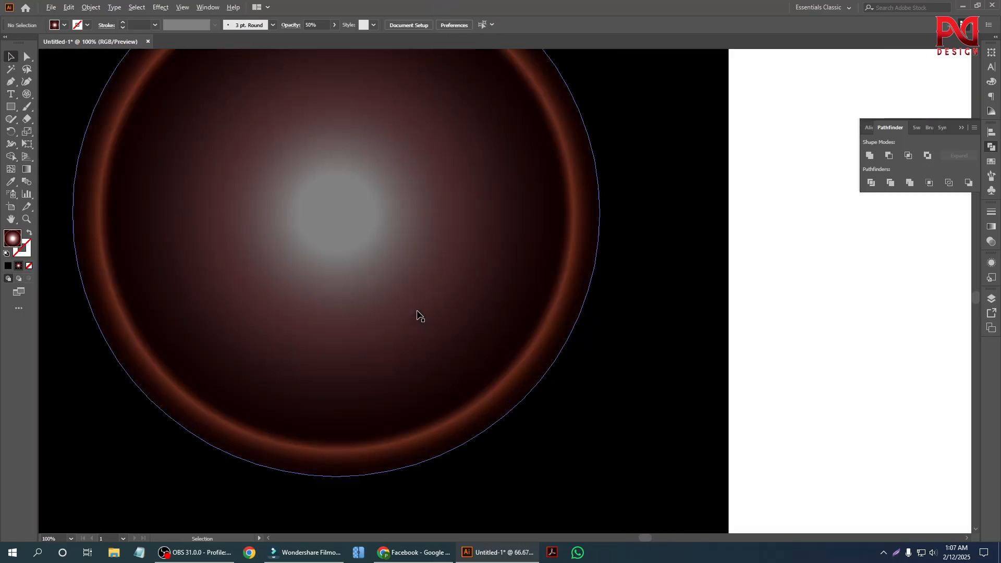
scroll(418, 315, "down", 3)
scroll(476, 316, "down", 2)
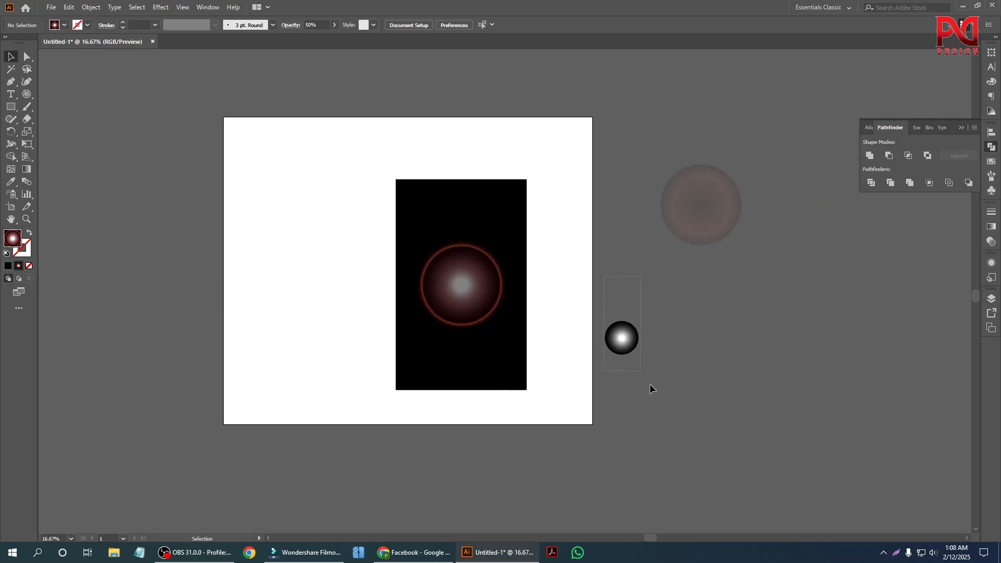
left_click(622, 338)
left_click_drag(621, 338, 455, 348)
left_click(580, 372)
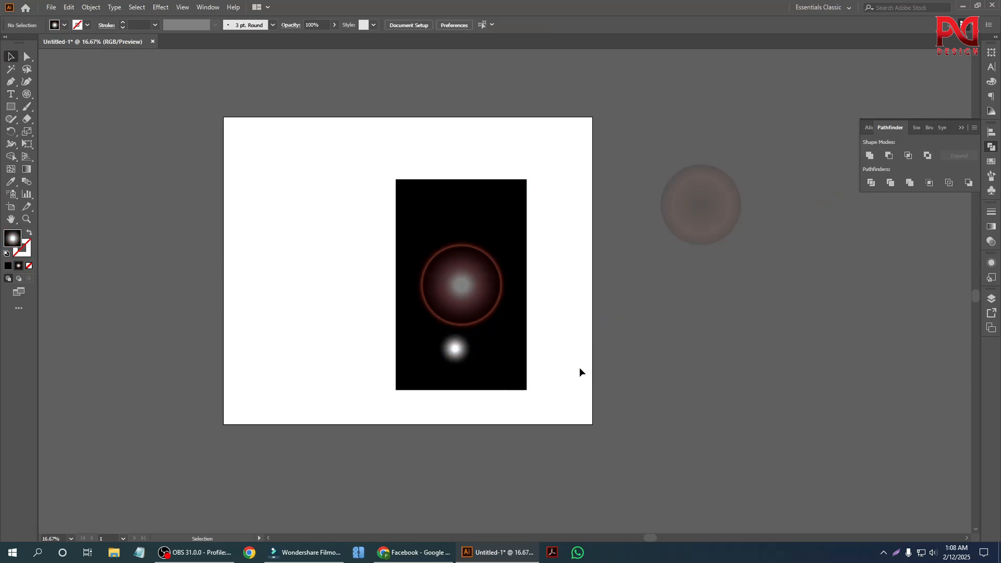
Delete the black rectangle and all remaining flare parts, clearing the artboard and the area beside it.
scroll(545, 360, "down", 1)
left_click_drag(359, 195, 726, 426)
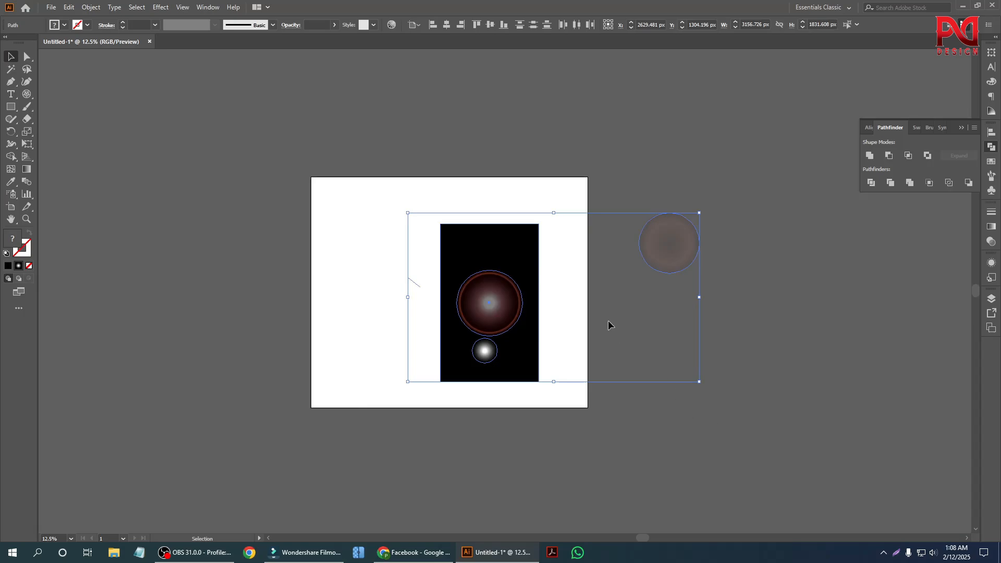
key("Delete")
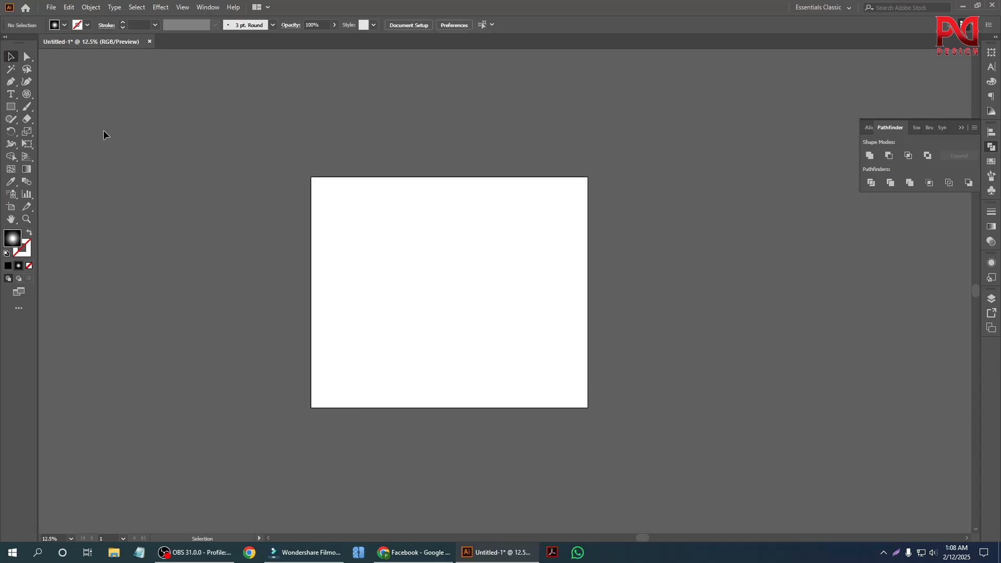
Review the line and shape tool groups and the Paintbrush, finishing with the Selection tool.
left_click(27, 94)
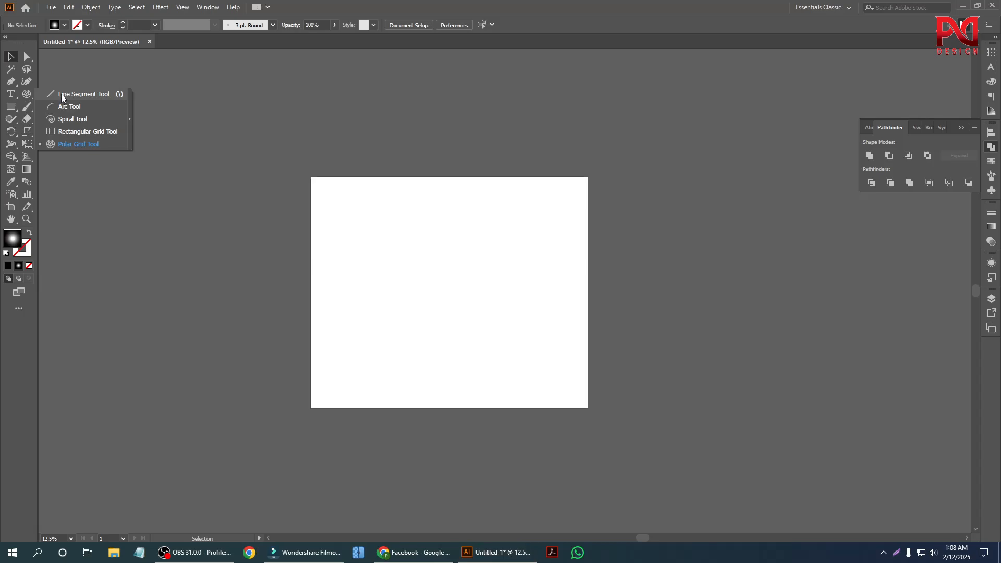
left_click(62, 96)
left_click(11, 106)
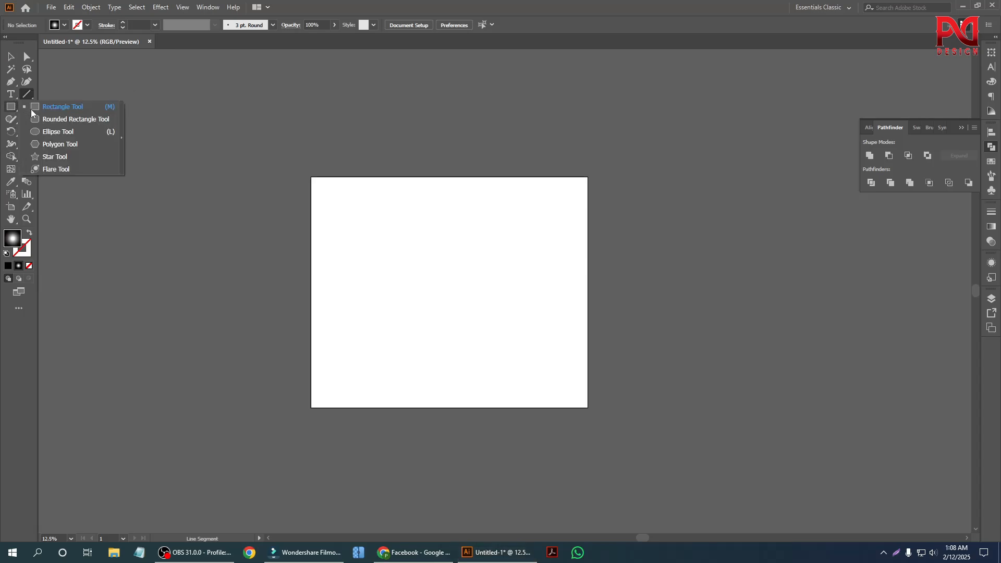
left_click(27, 94)
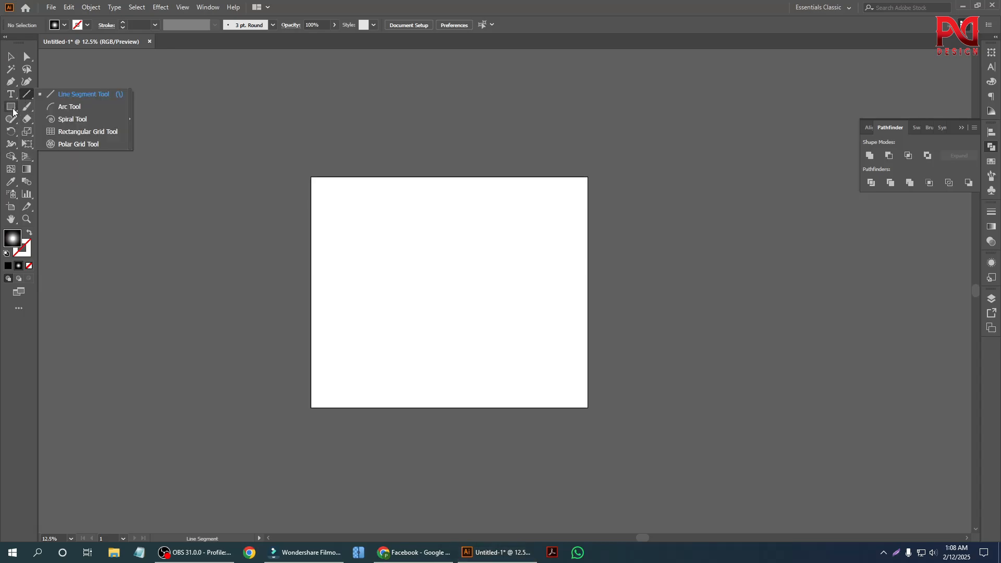
left_click(11, 107)
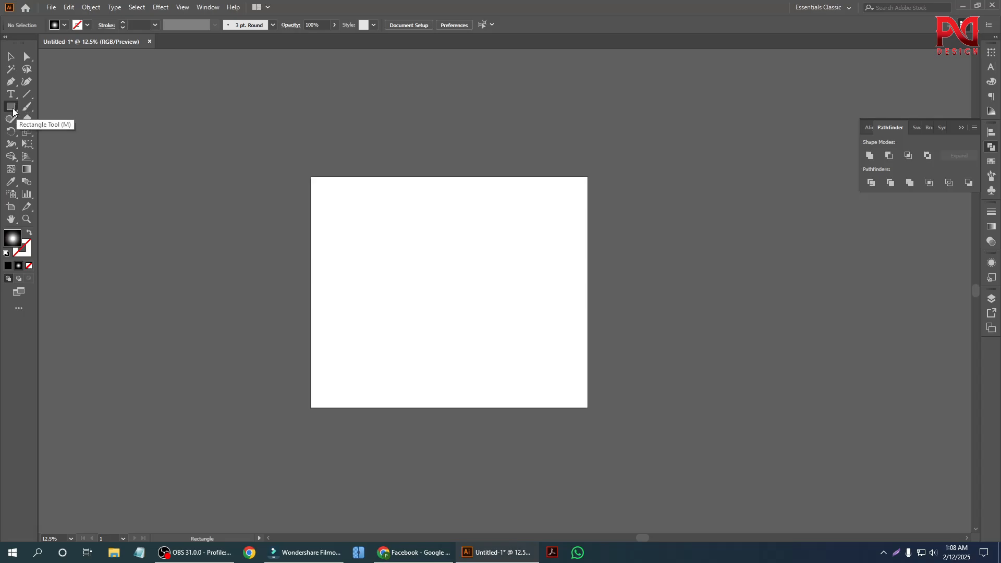
left_click(27, 107)
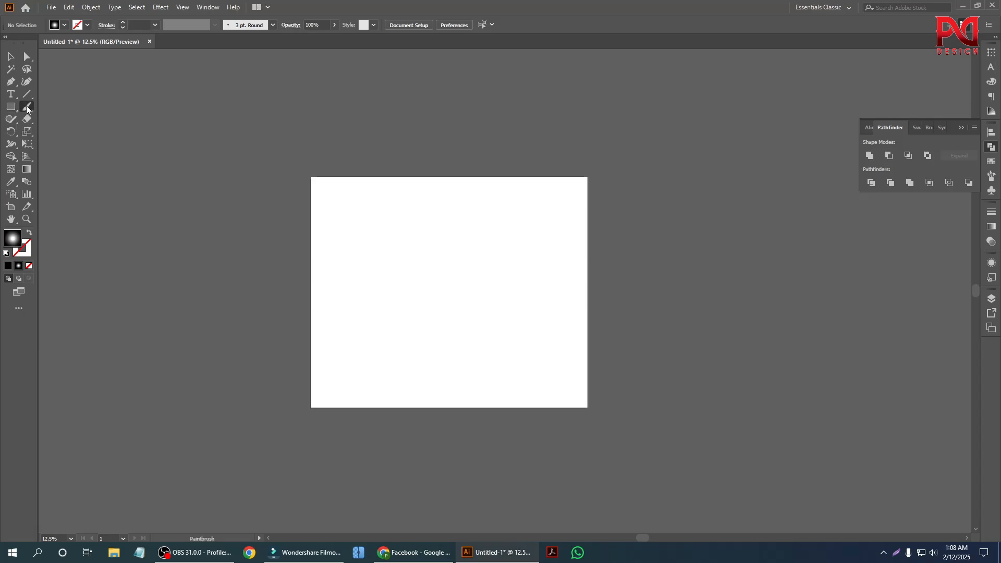
left_click(11, 57)
Switch to the OBS window.
mouse_move(204, 561)
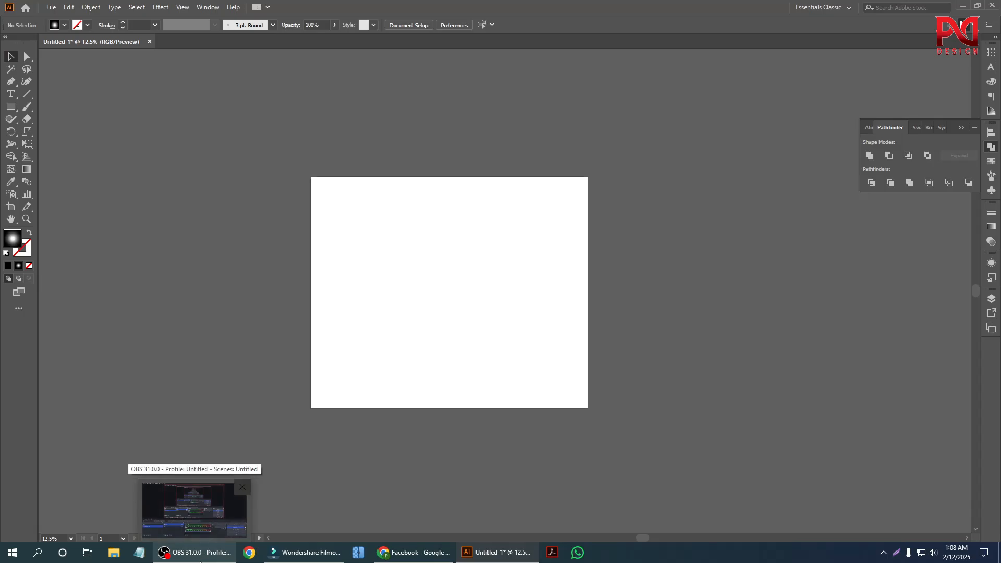
left_click(200, 557)
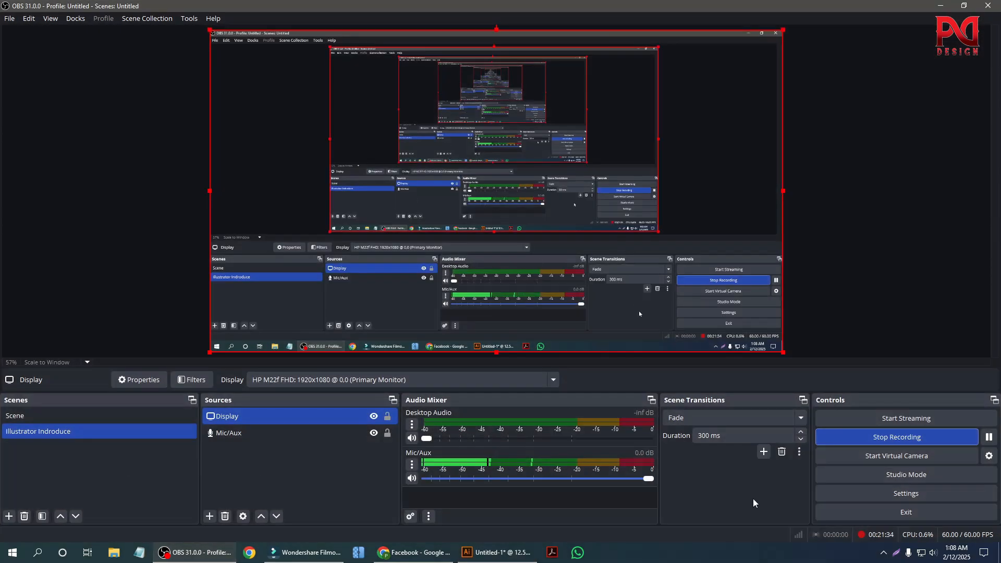